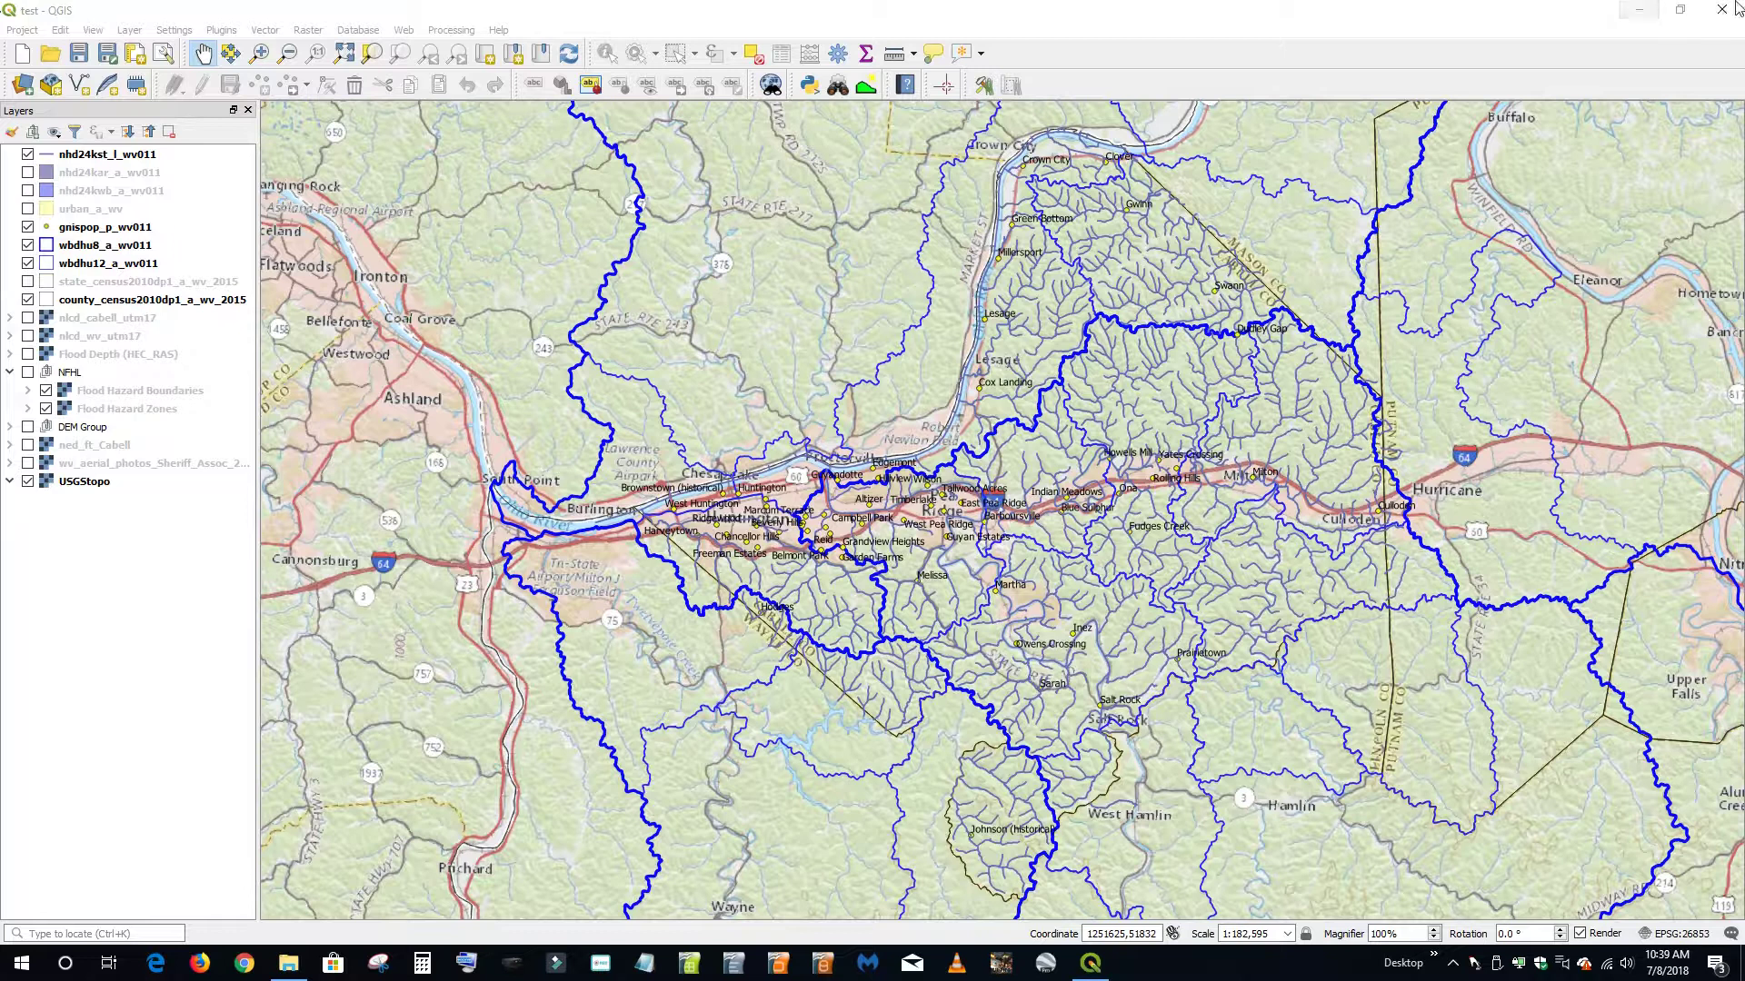
# Switch from QGIS to File Explorer and open the ~REF folder inside FPMS on the TOSHIBA EXT (F:) drive
pyautogui.click(1639, 15)
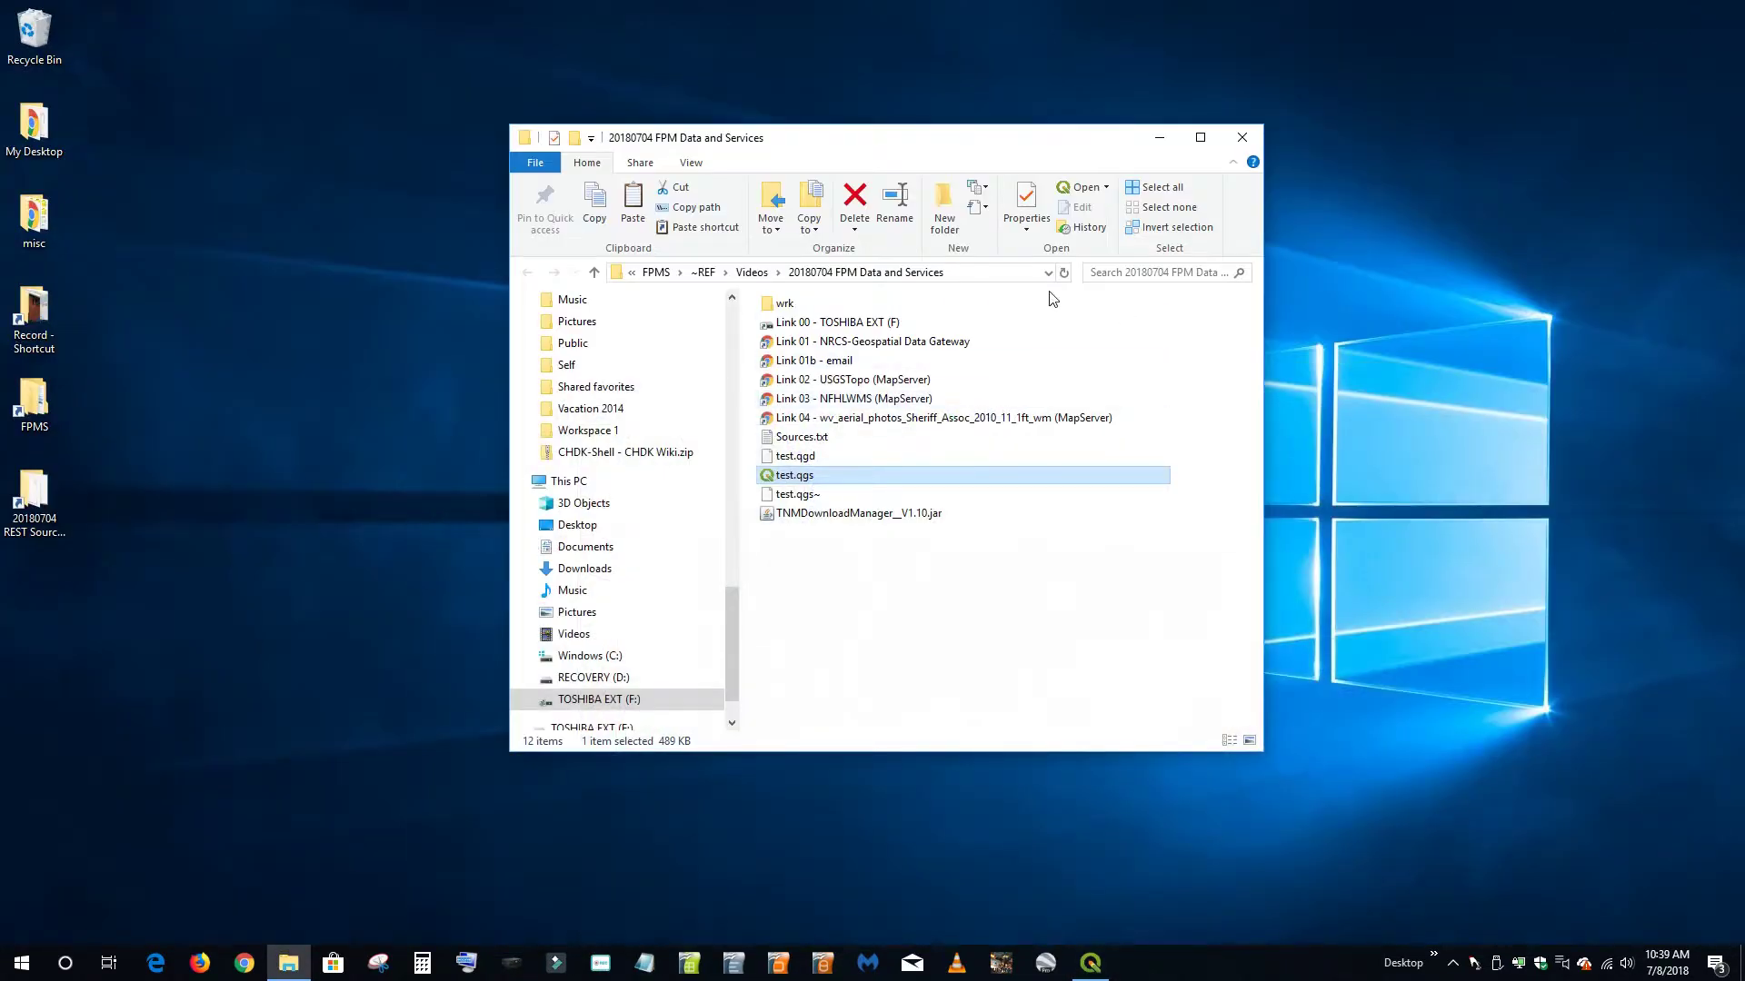
pyautogui.doubleClick(864, 324)
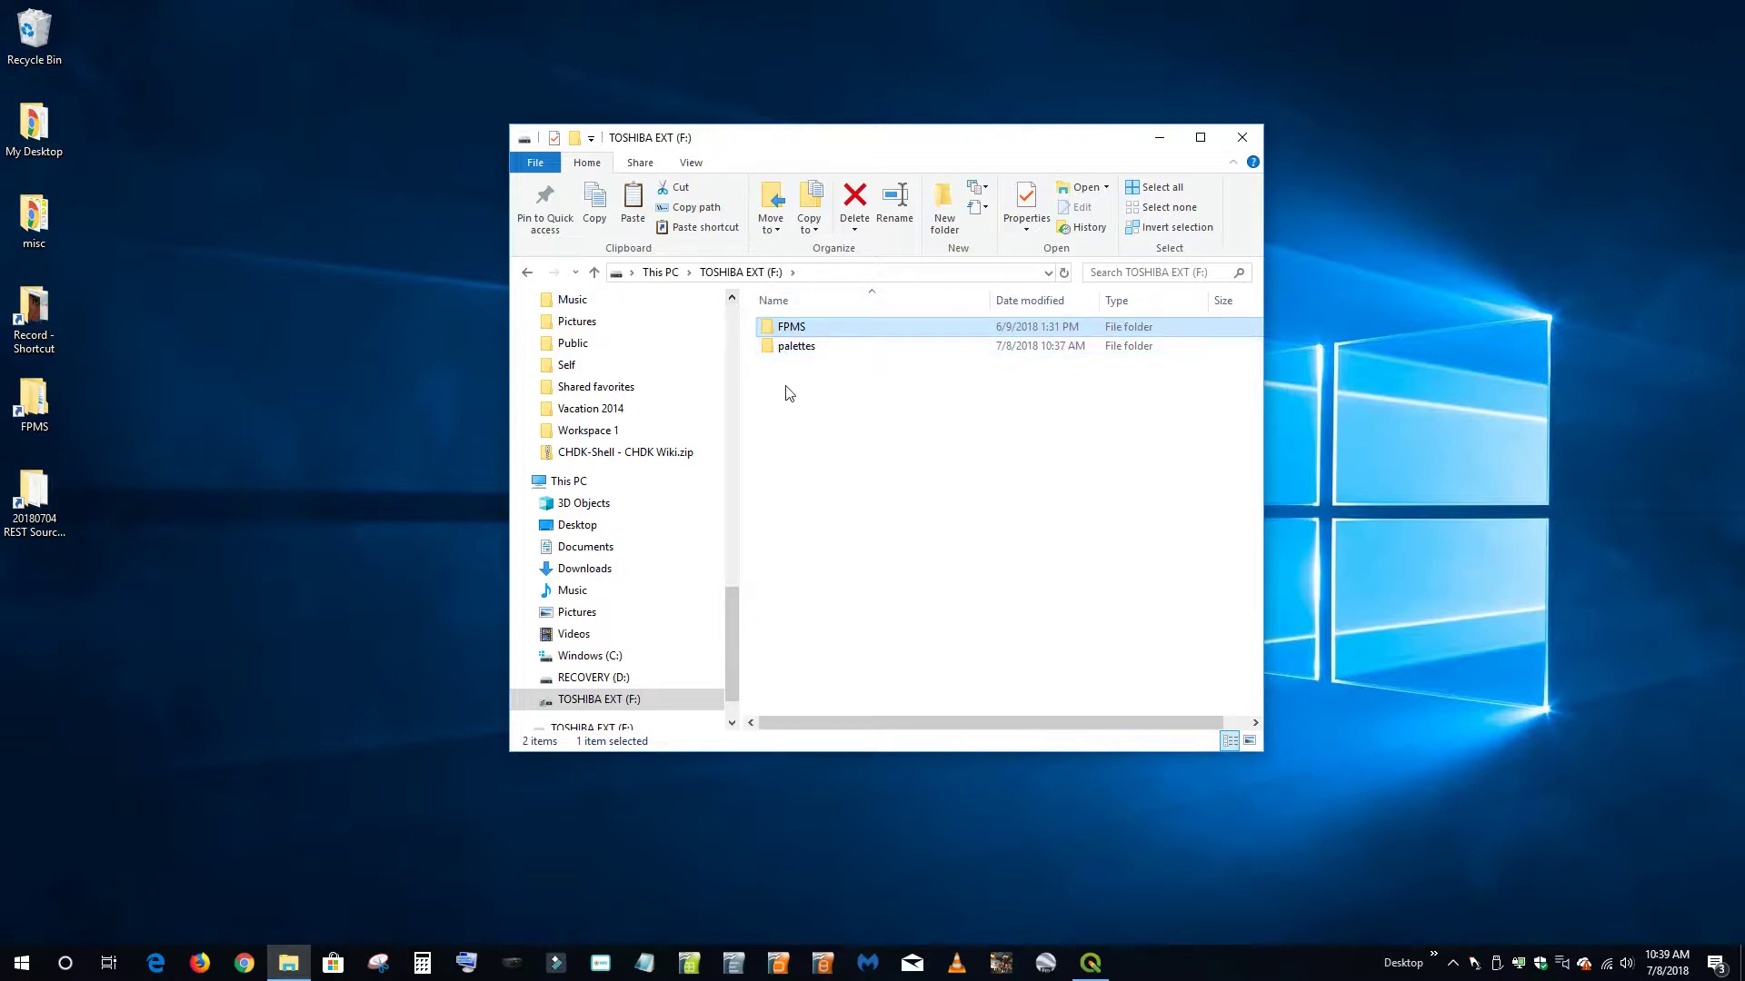
pyautogui.doubleClick(791, 332)
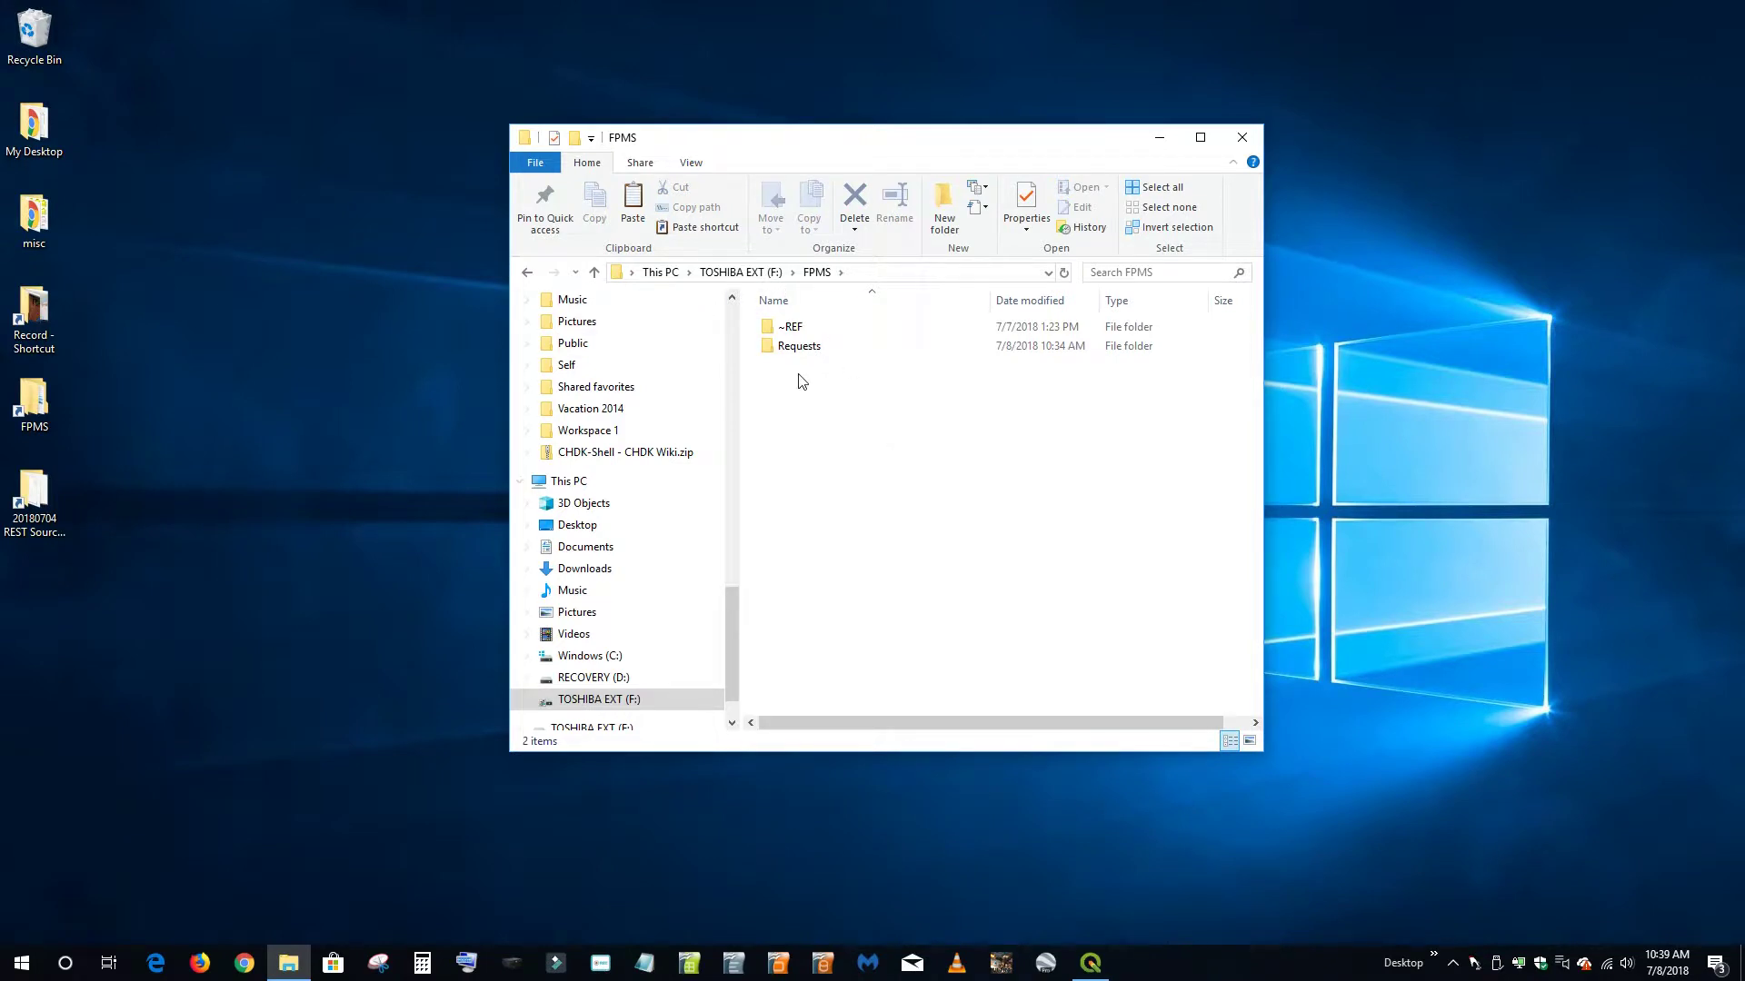
pyautogui.doubleClick(790, 327)
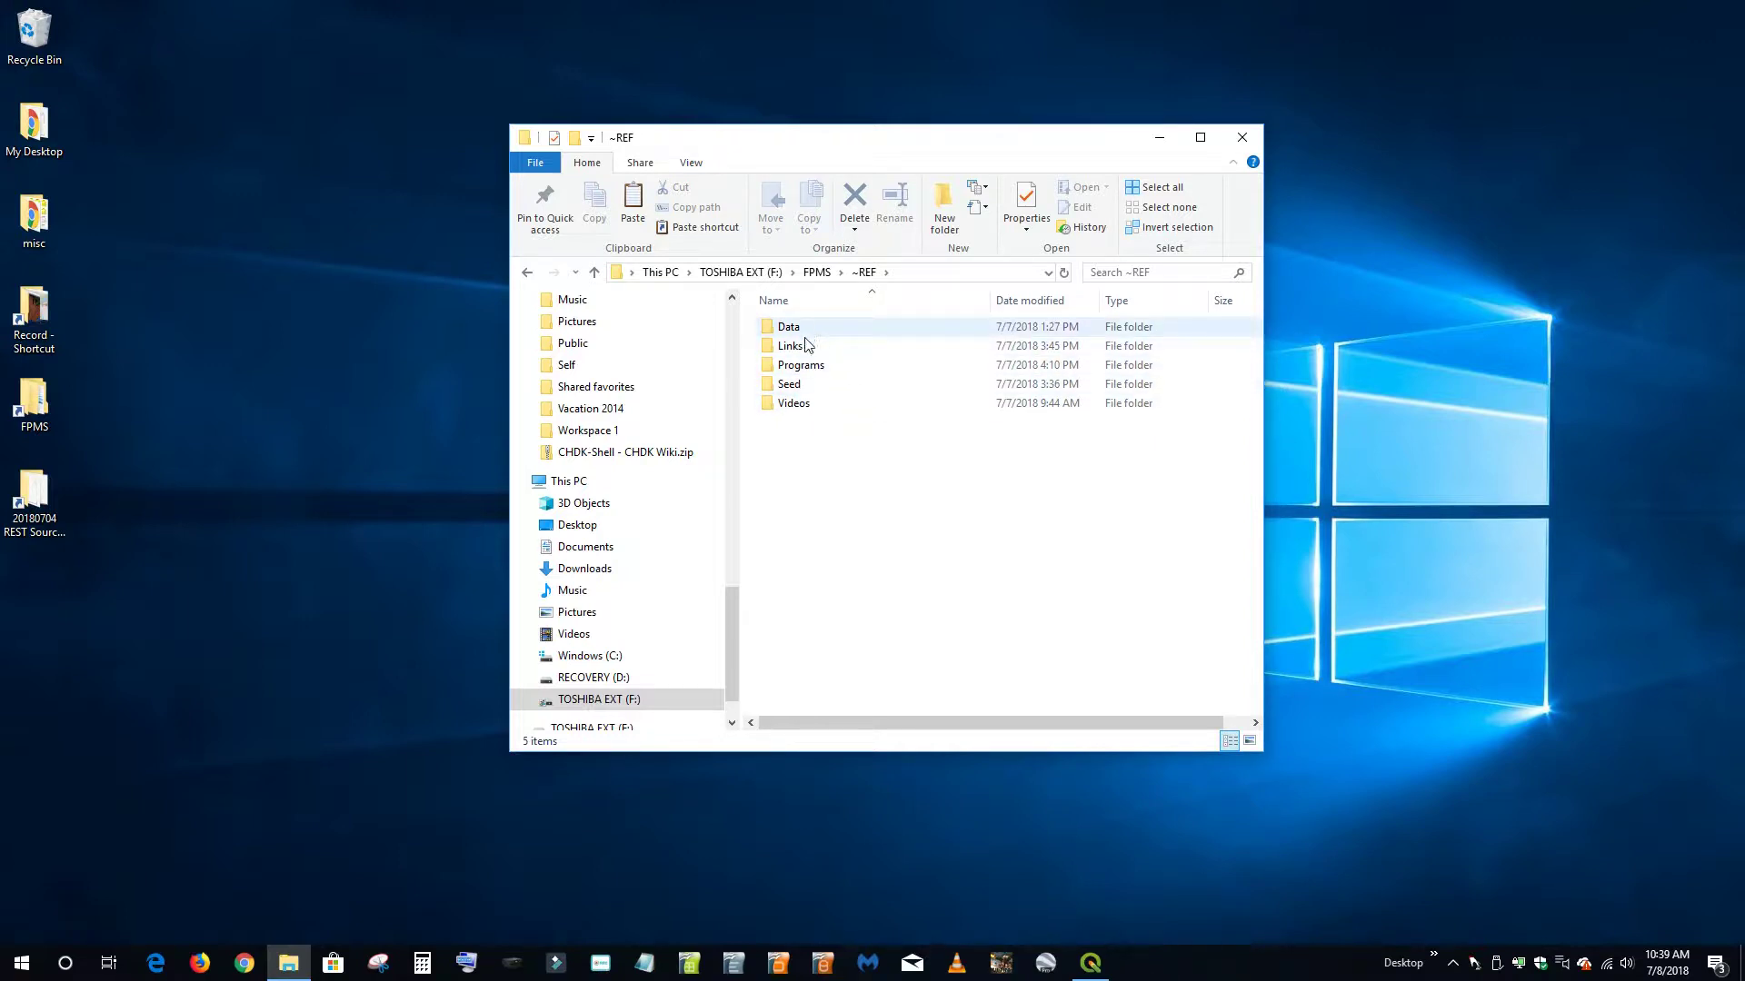
# Look through the Data, Programs, Links and Seed folders inside ~REF
pyautogui.doubleClick(800, 329)
pyautogui.click(527, 272)
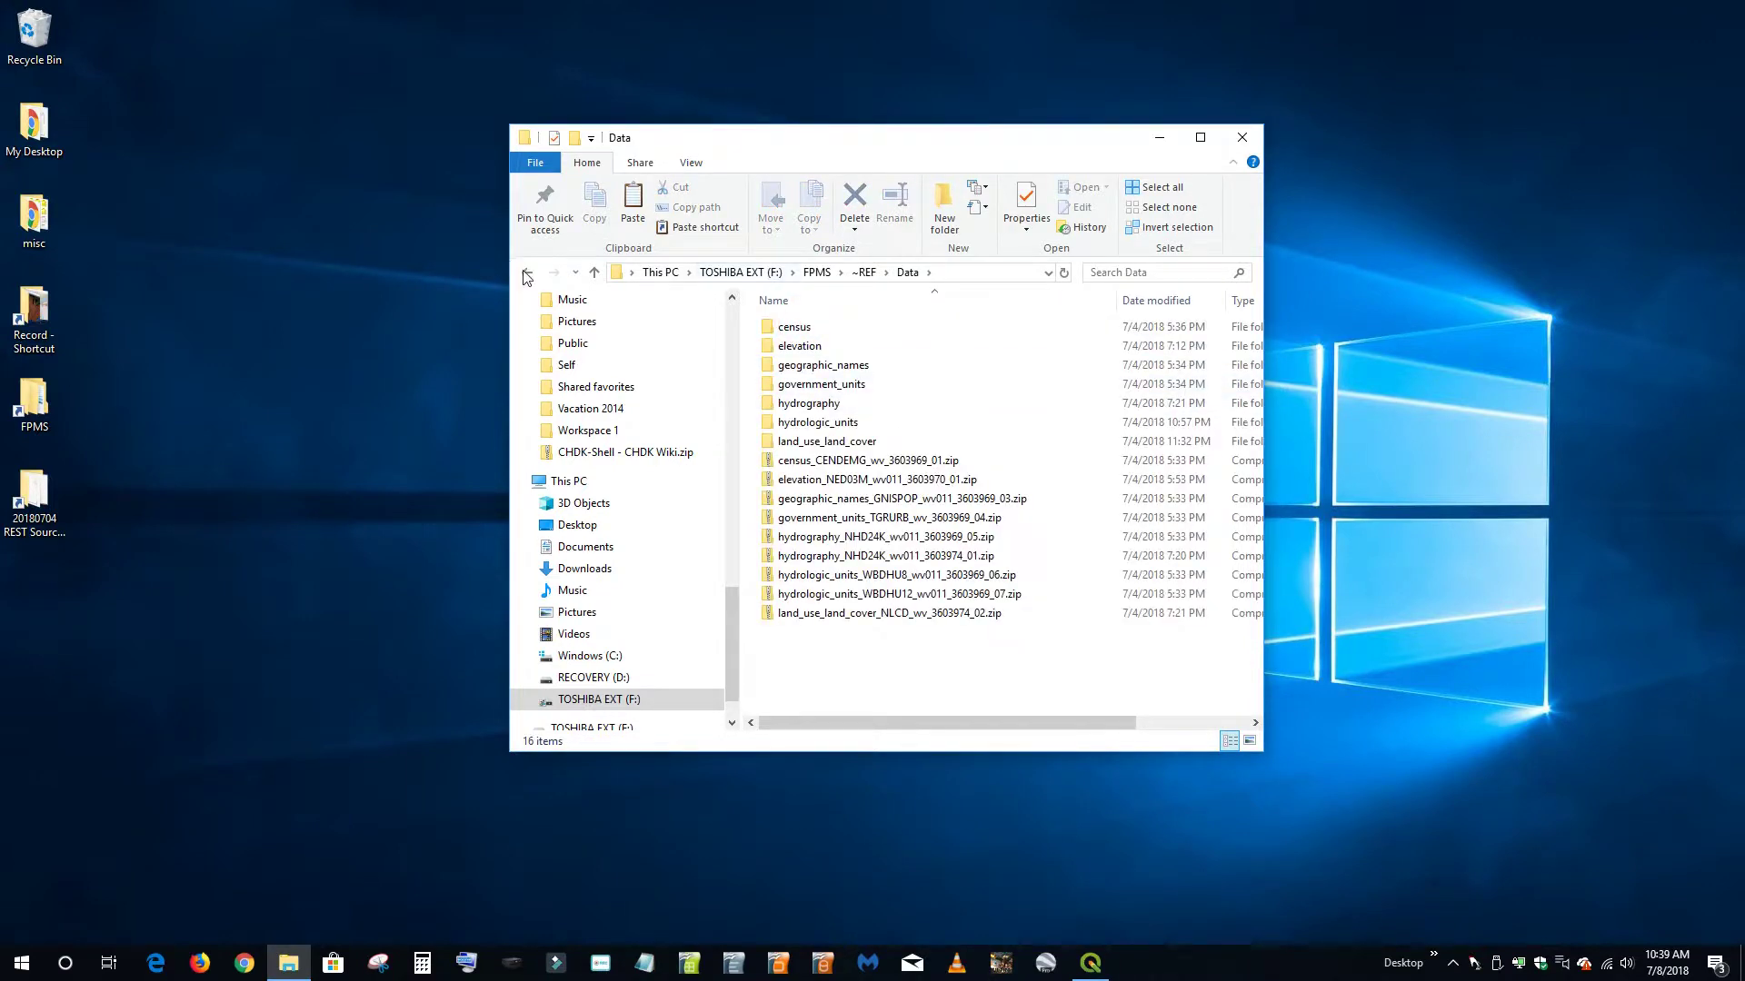
pyautogui.doubleClick(792, 365)
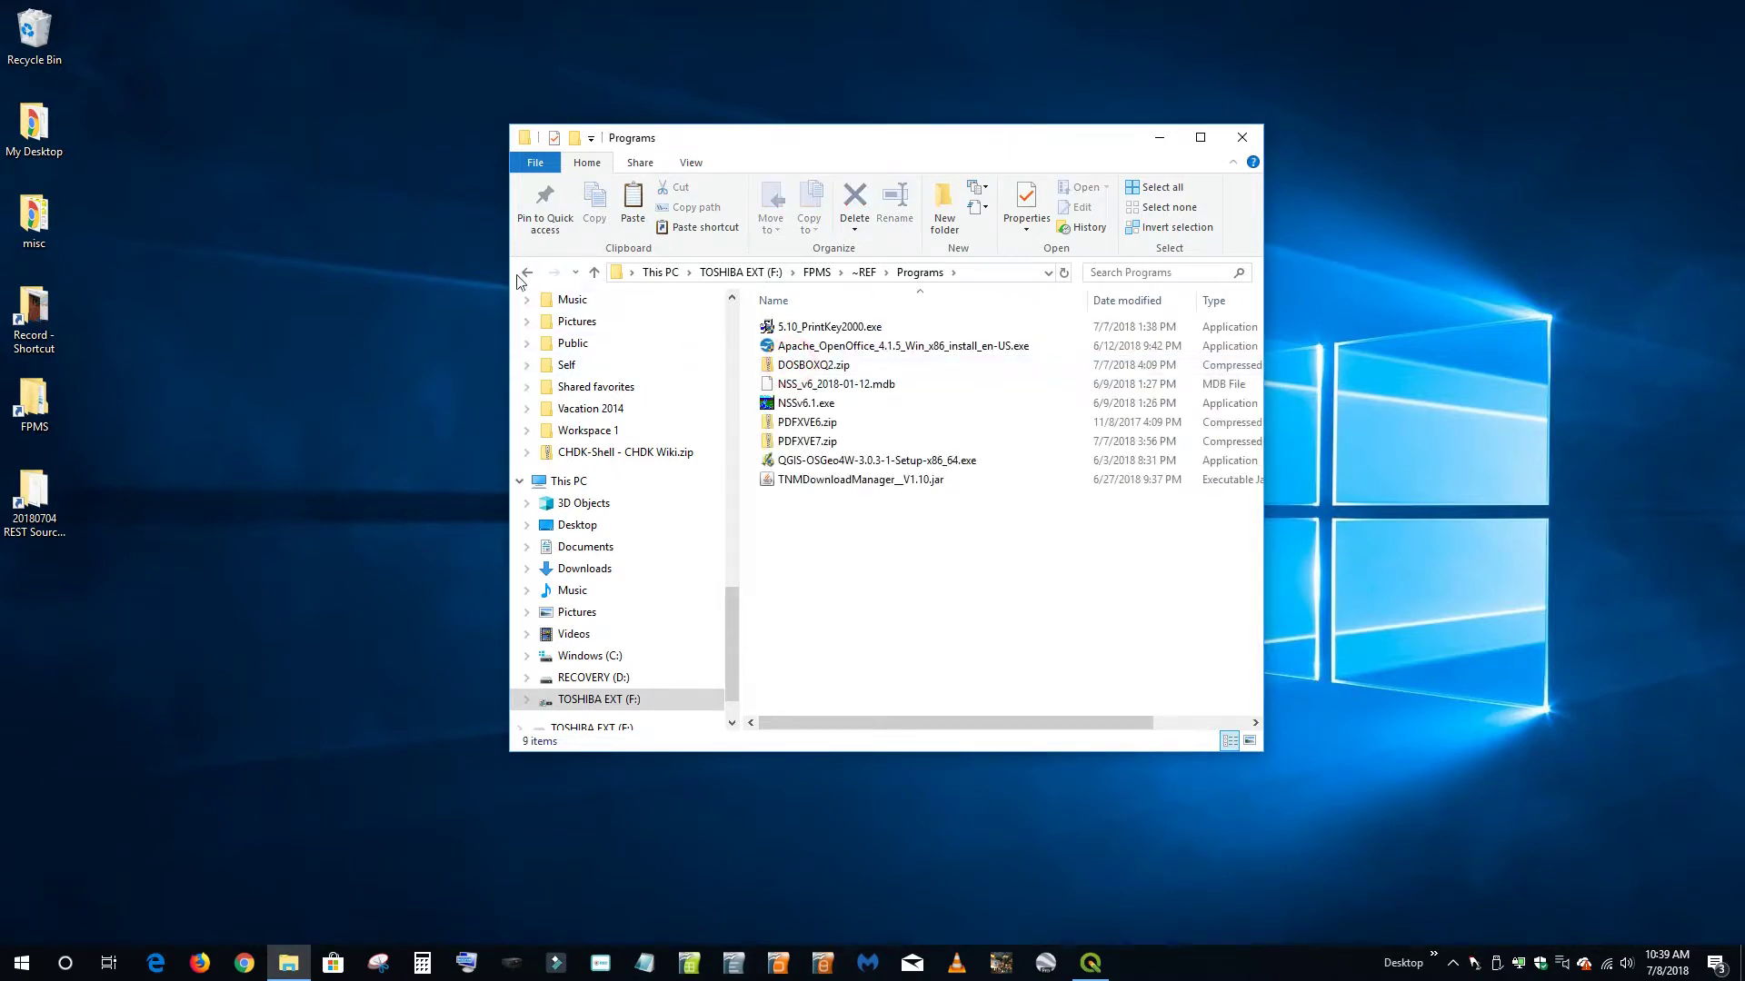
pyautogui.click(524, 271)
pyautogui.doubleClick(791, 347)
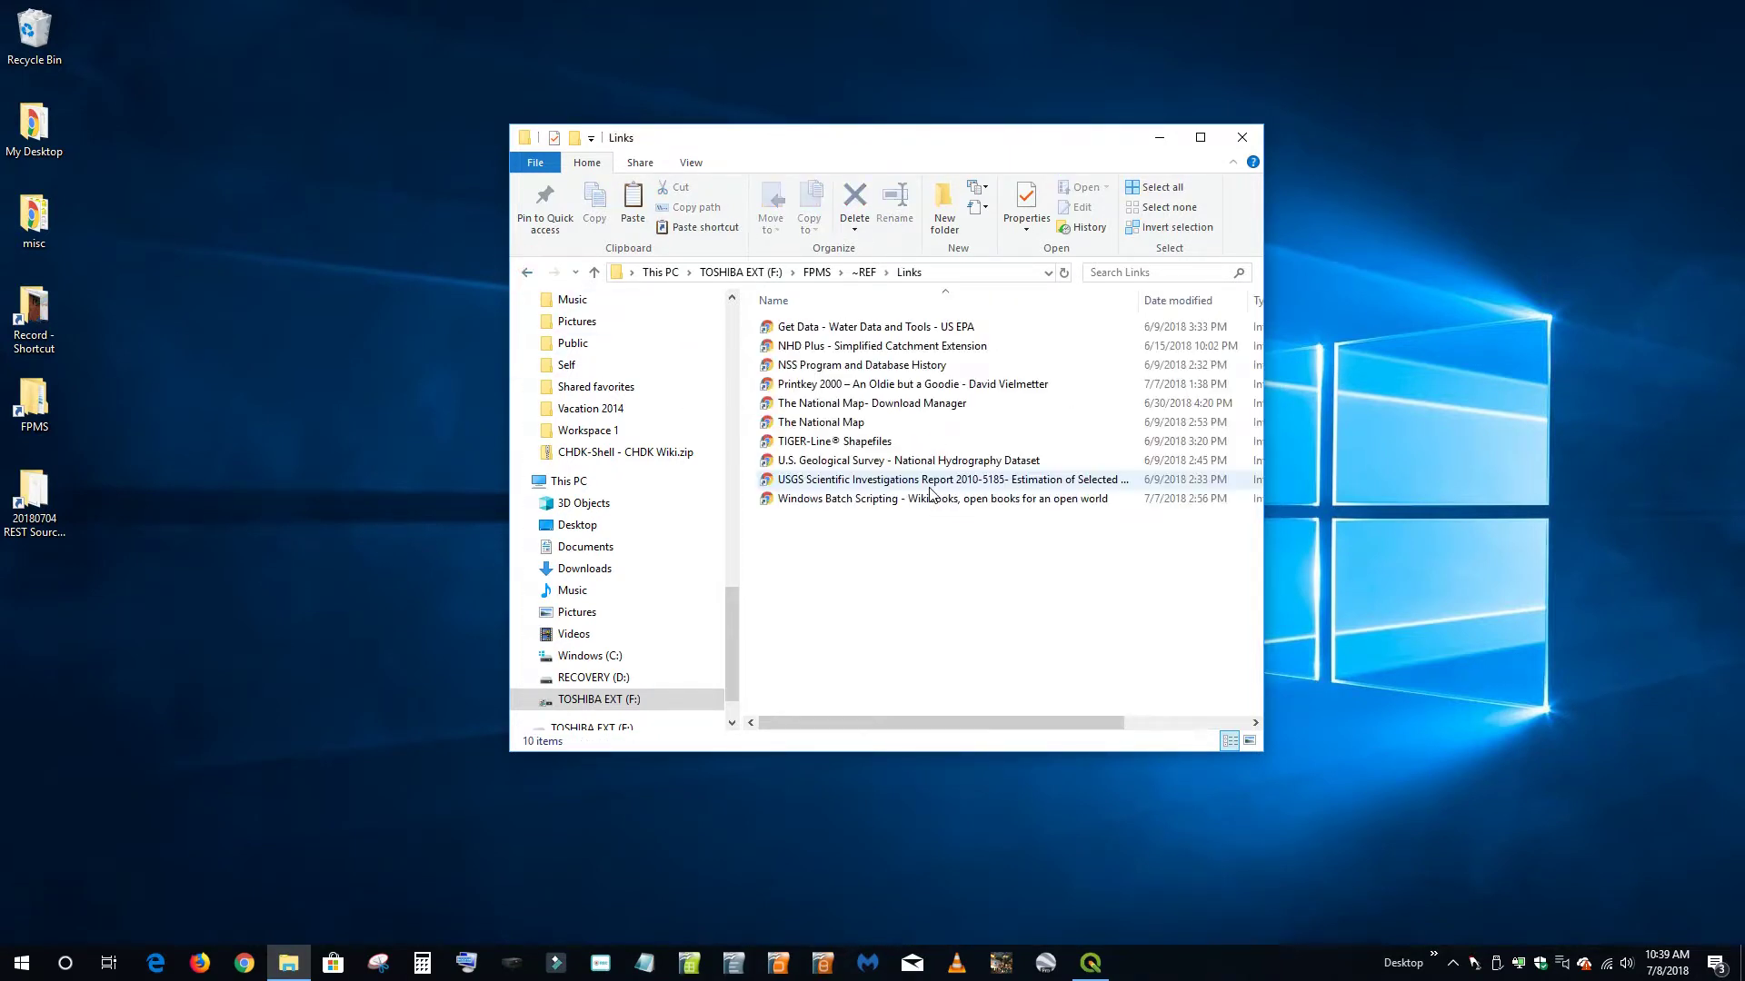
pyautogui.click(527, 273)
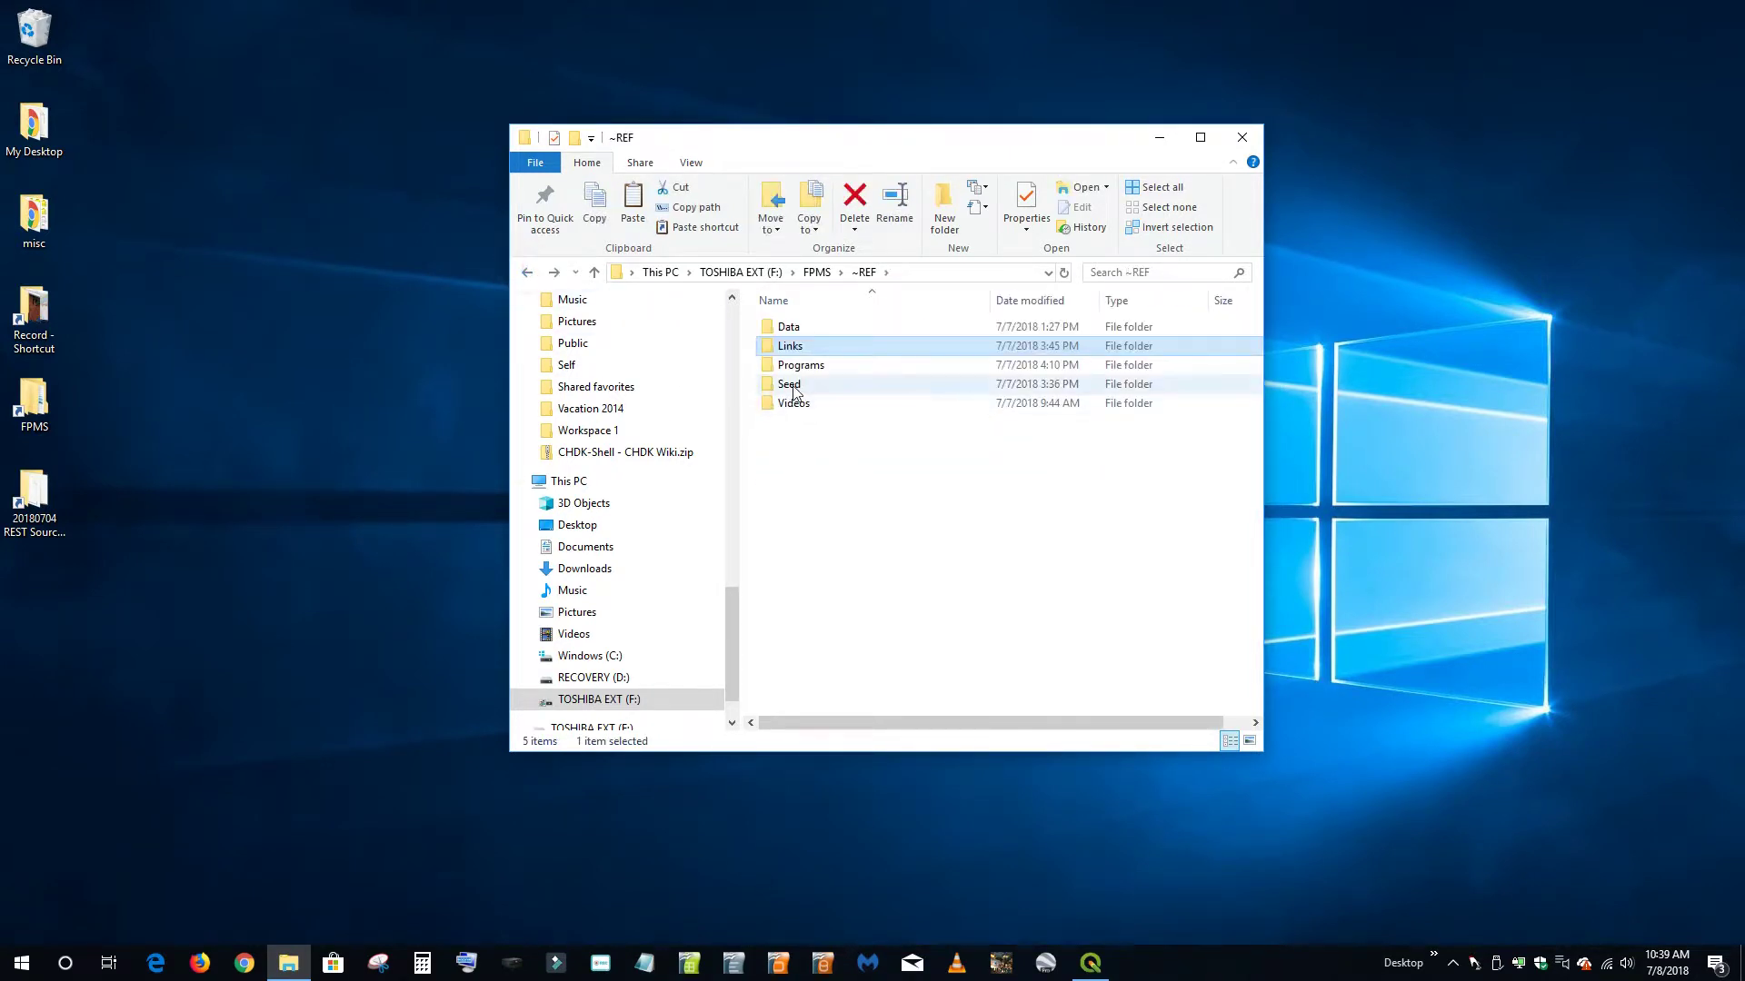
pyautogui.doubleClick(790, 385)
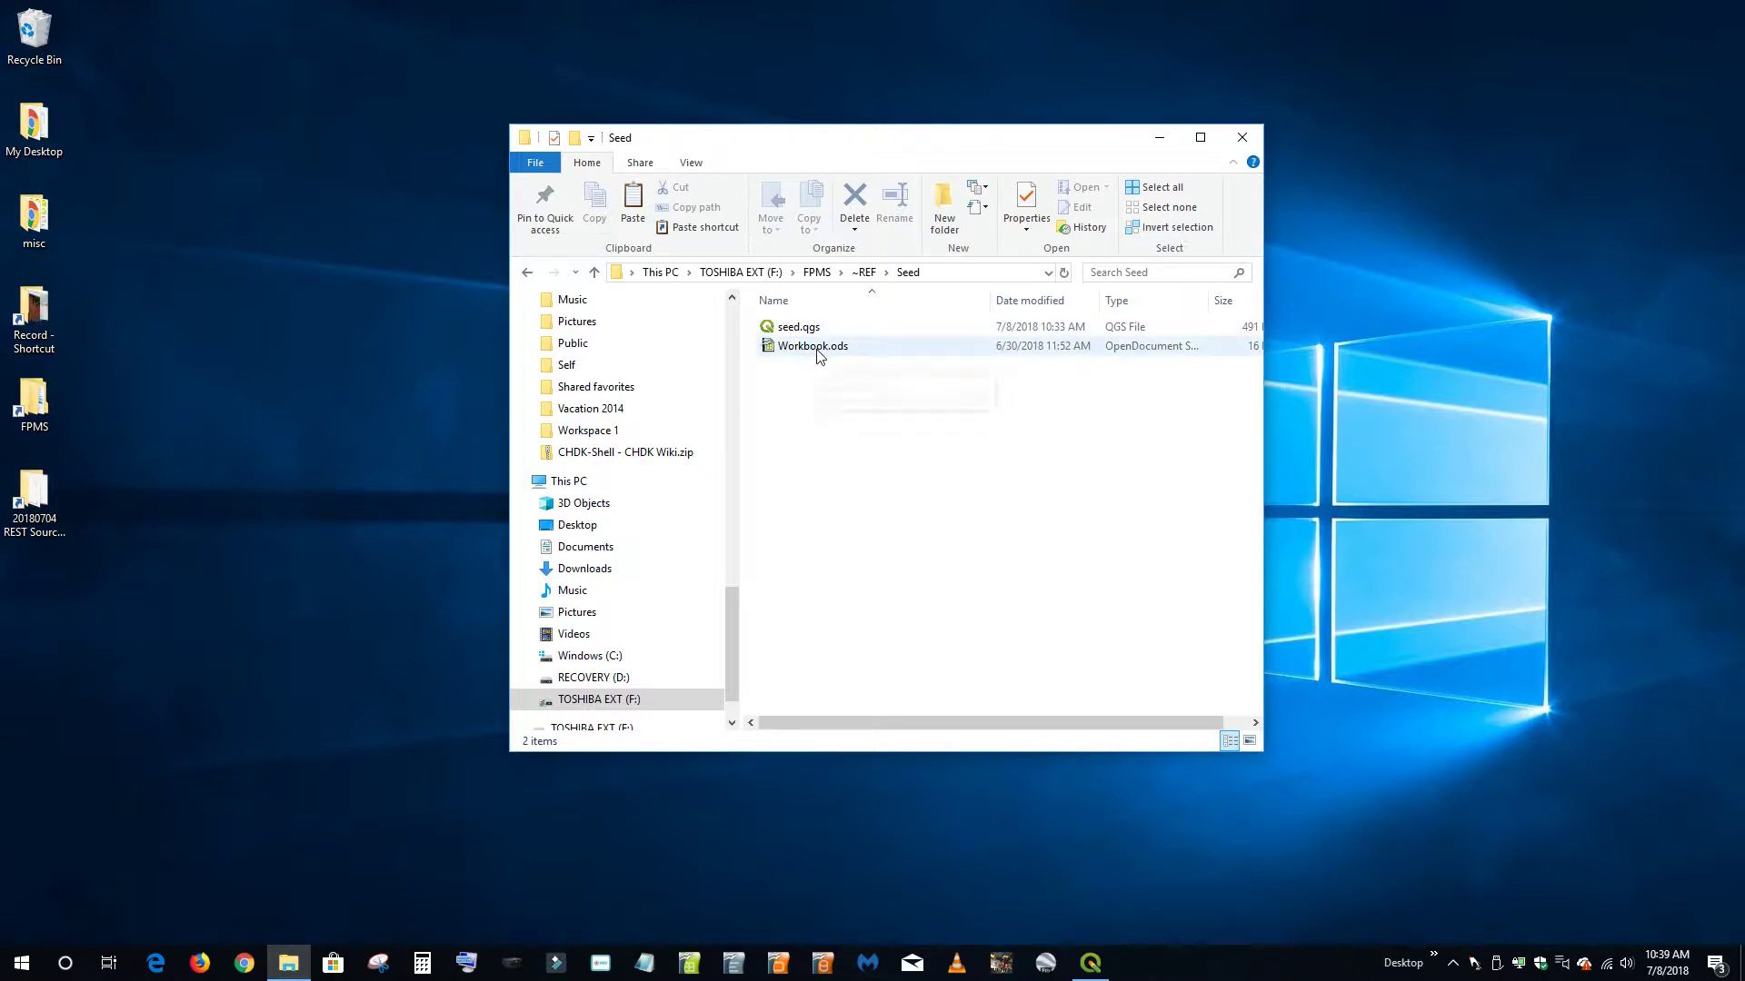
pyautogui.moveTo(815, 356)
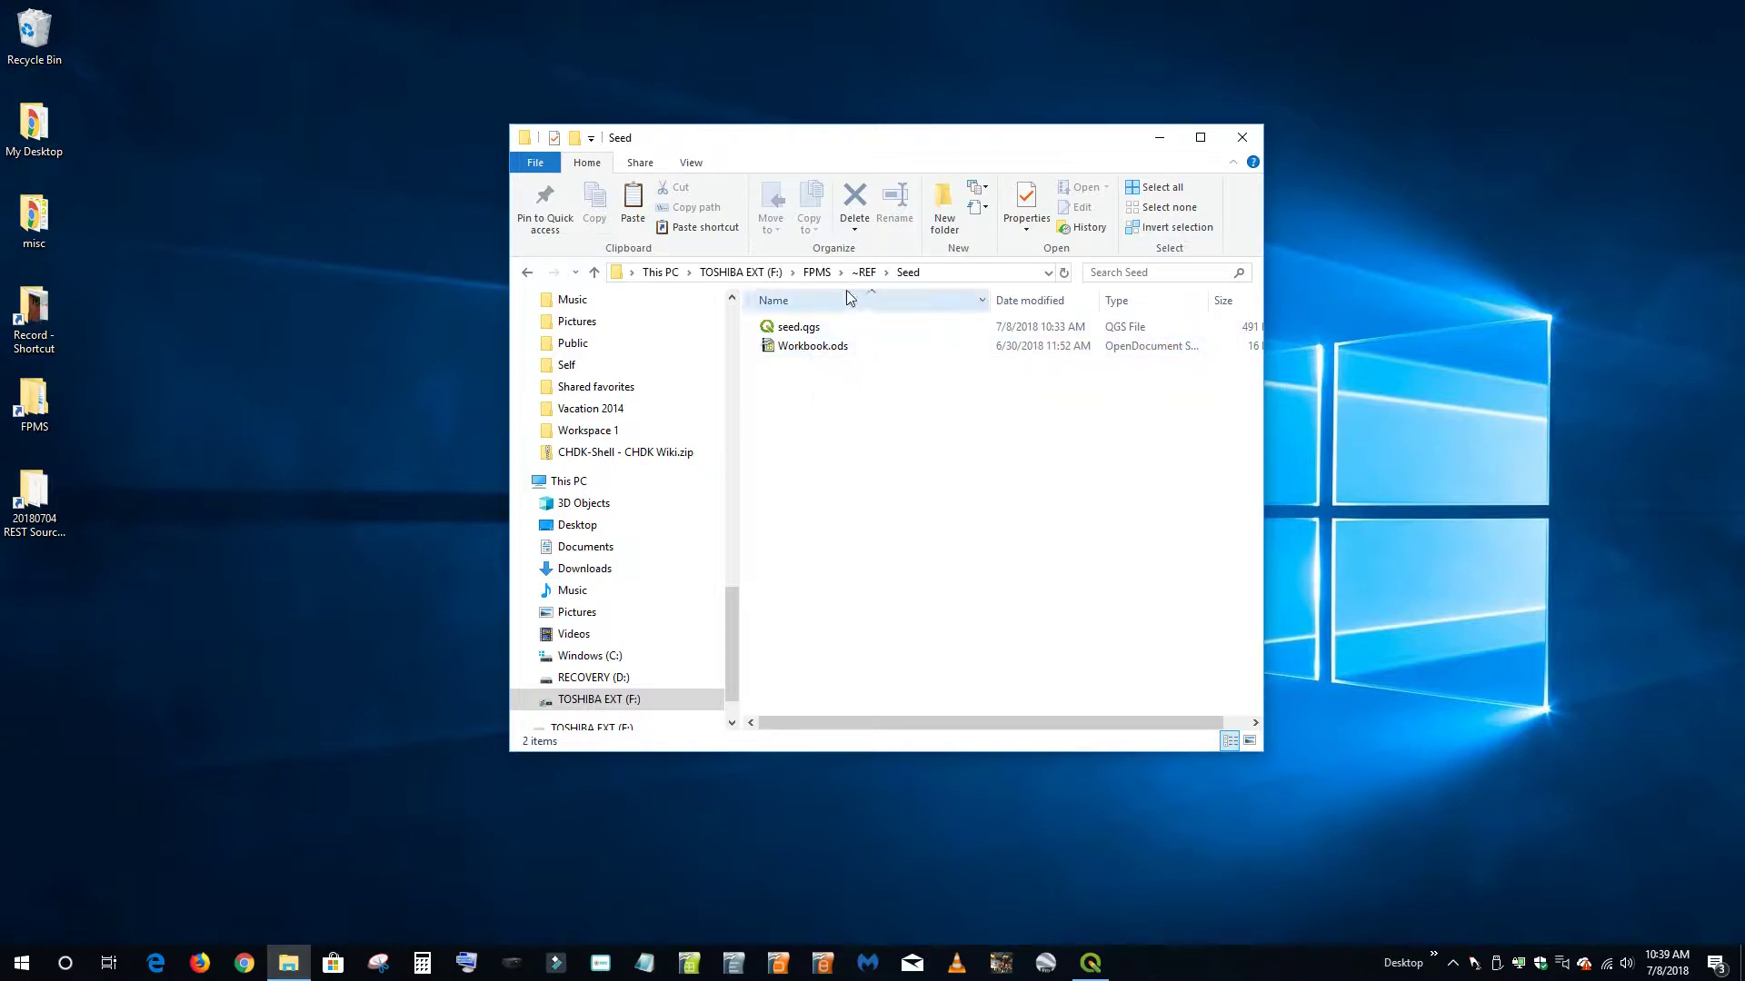
# Examine the contents of the 2018-08-07_103431 folder in the FPMS Requests folder and return to Requests
pyautogui.click(817, 273)
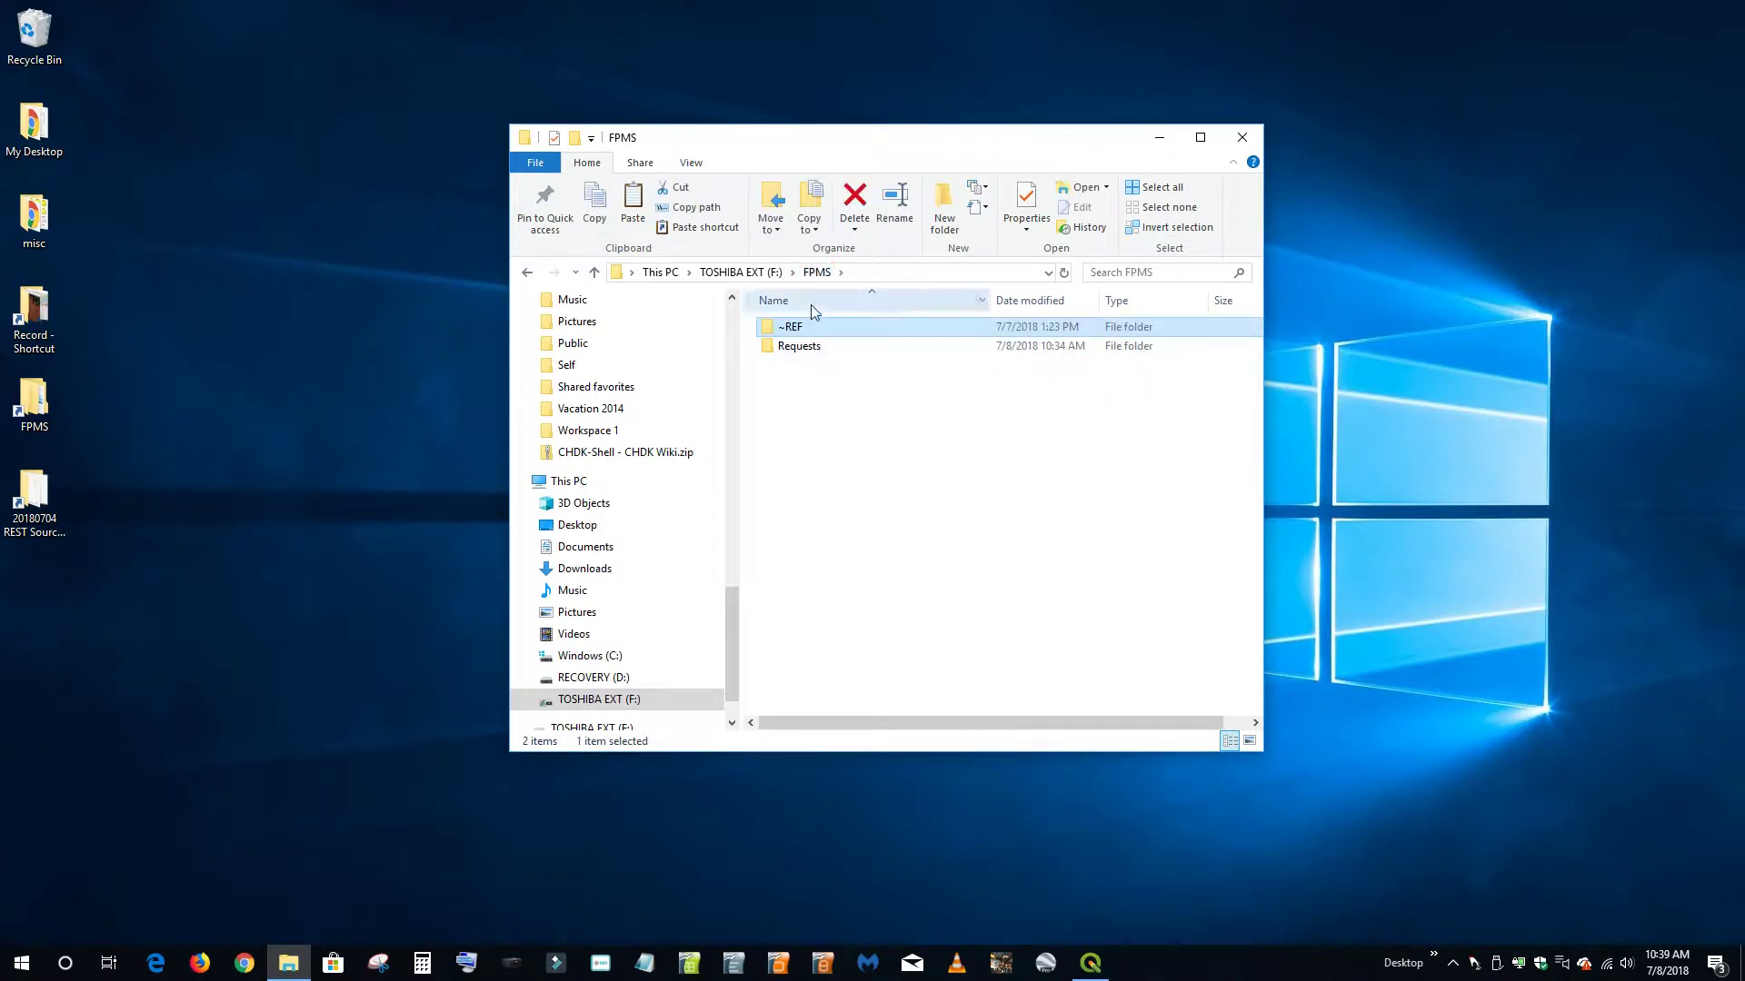
pyautogui.click(801, 349)
pyautogui.doubleClick(800, 349)
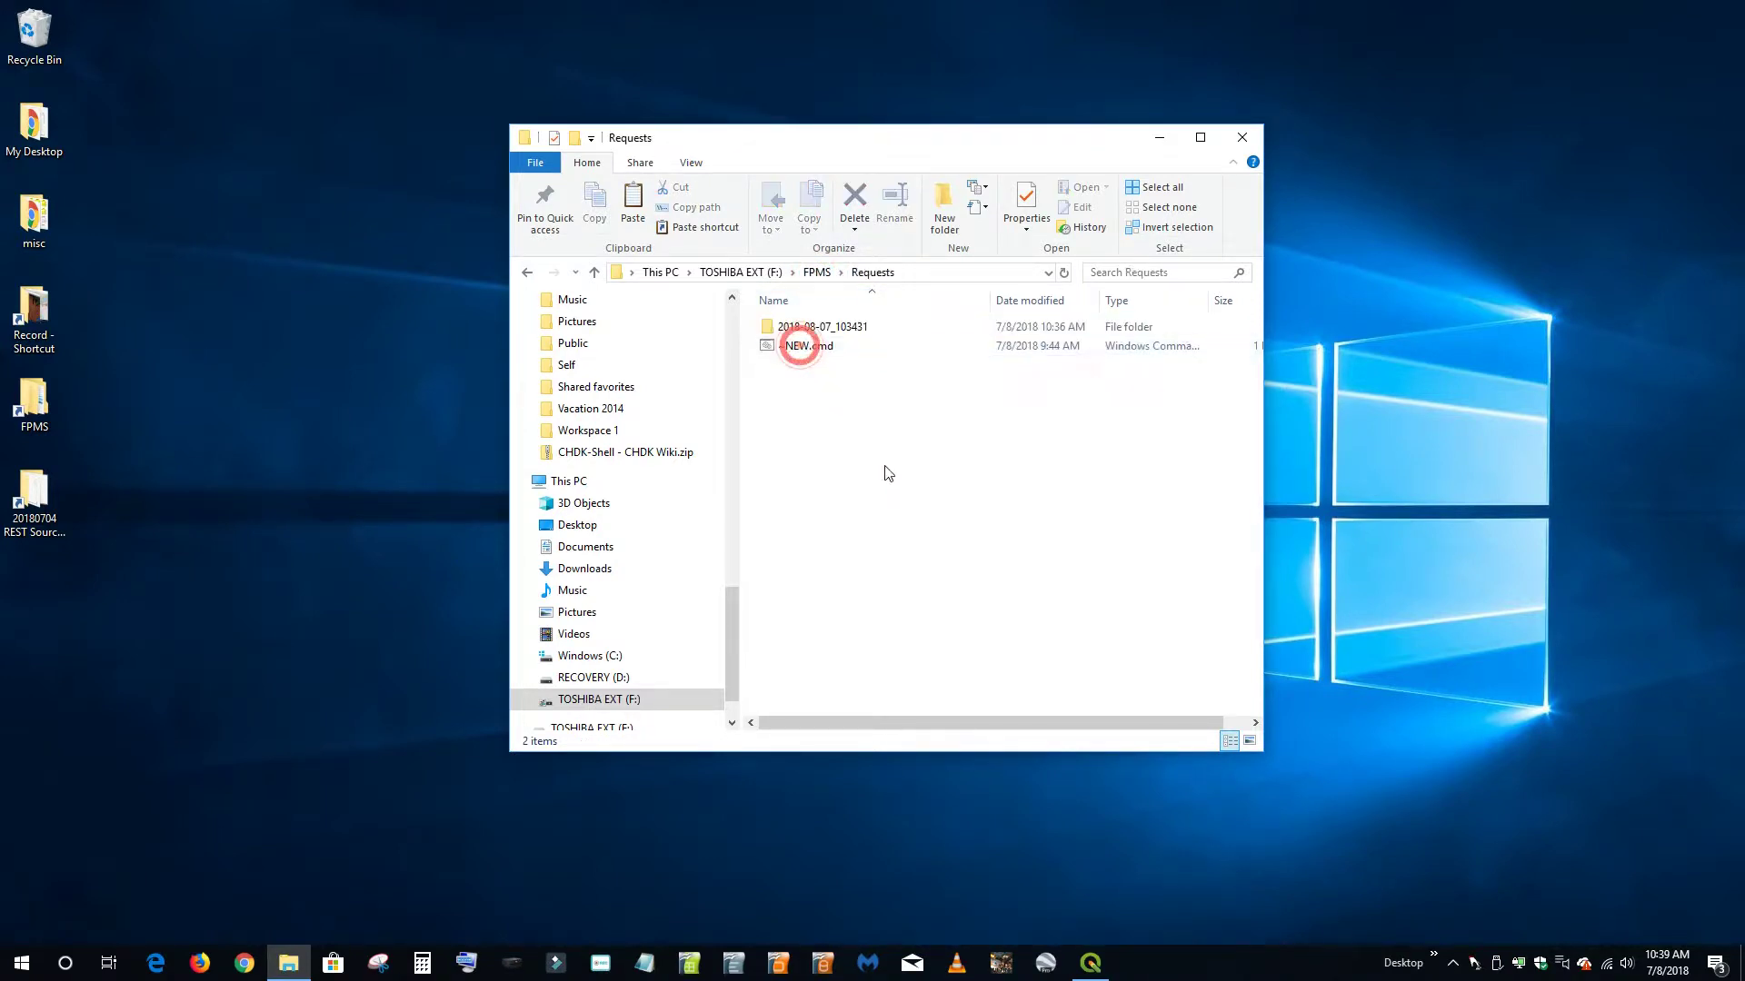
pyautogui.doubleClick(845, 333)
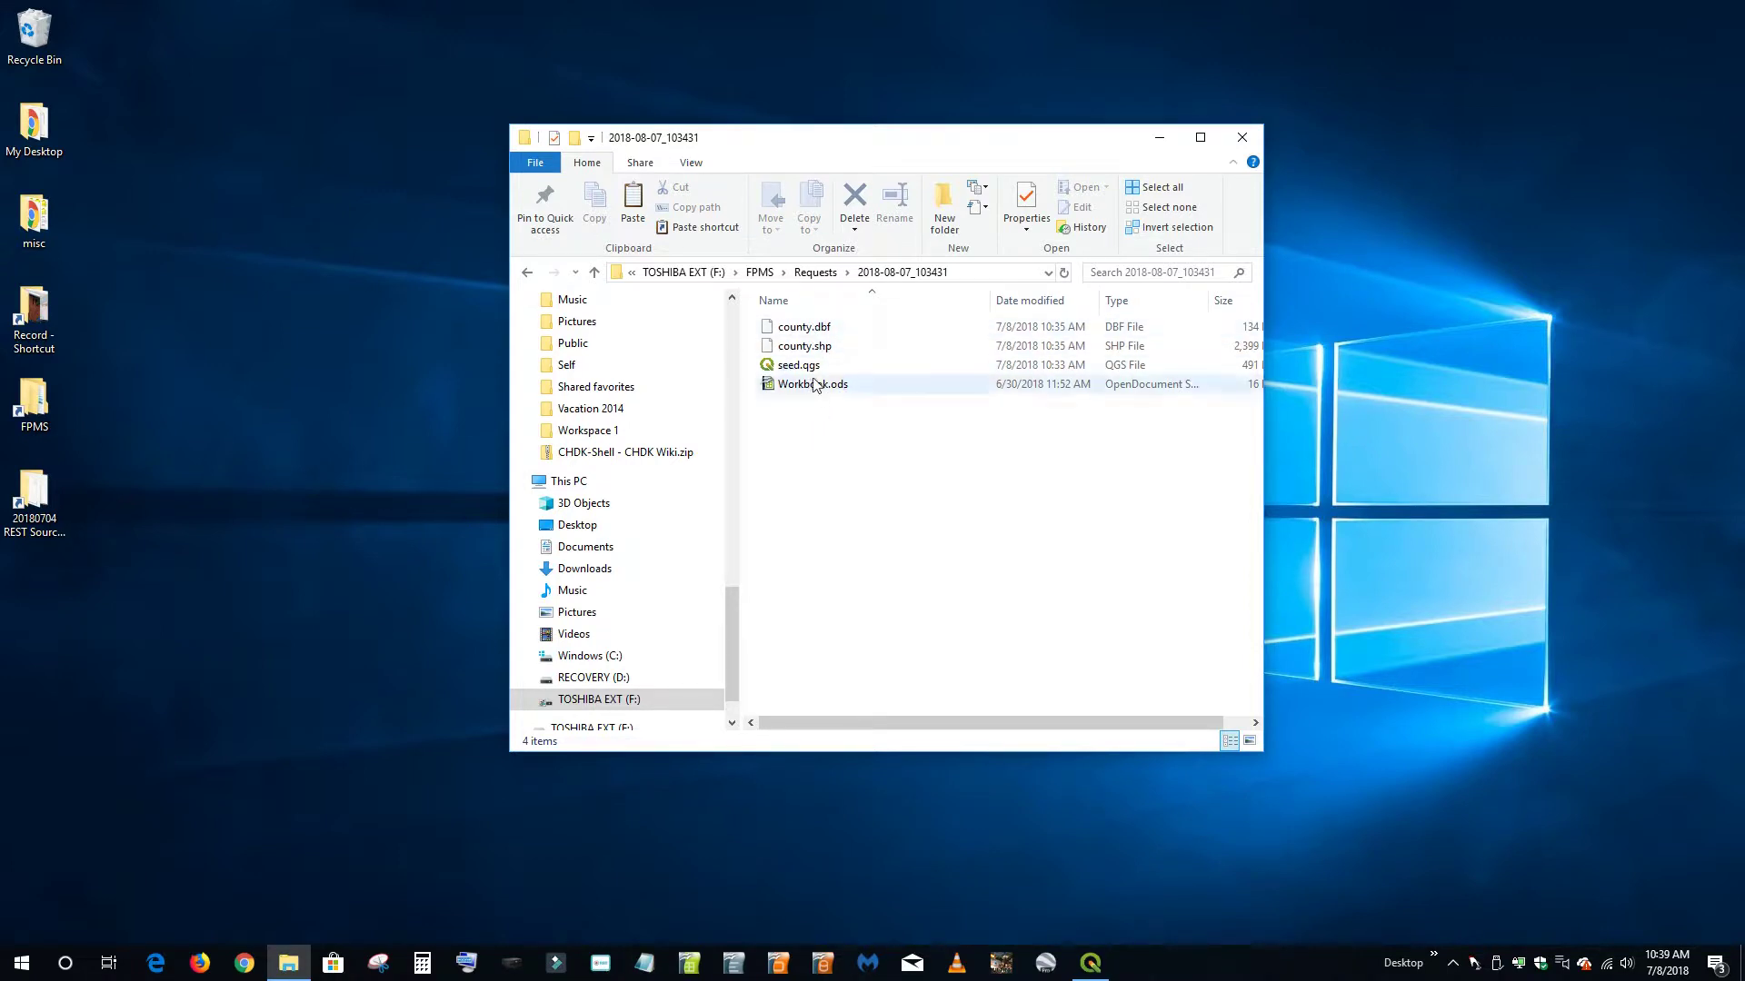
pyautogui.click(815, 272)
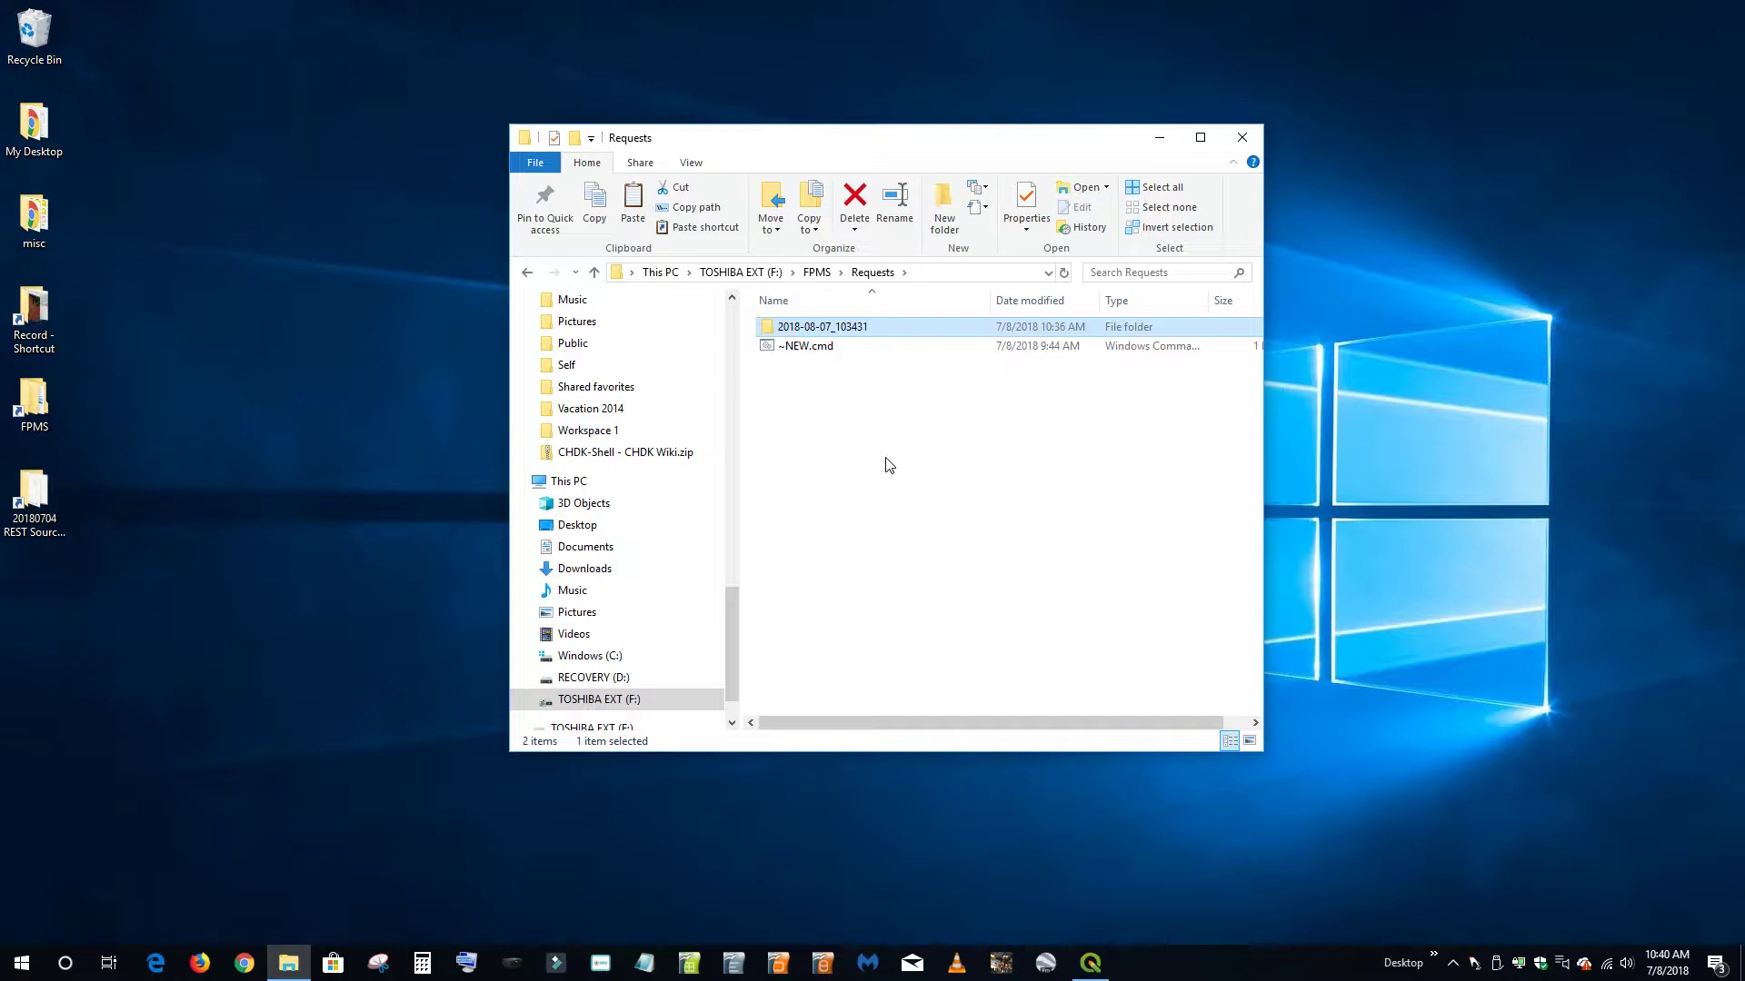
# Run ~NEW.cmd to create a new request folder, check the files in it, and close File Explorer
pyautogui.doubleClick(799, 351)
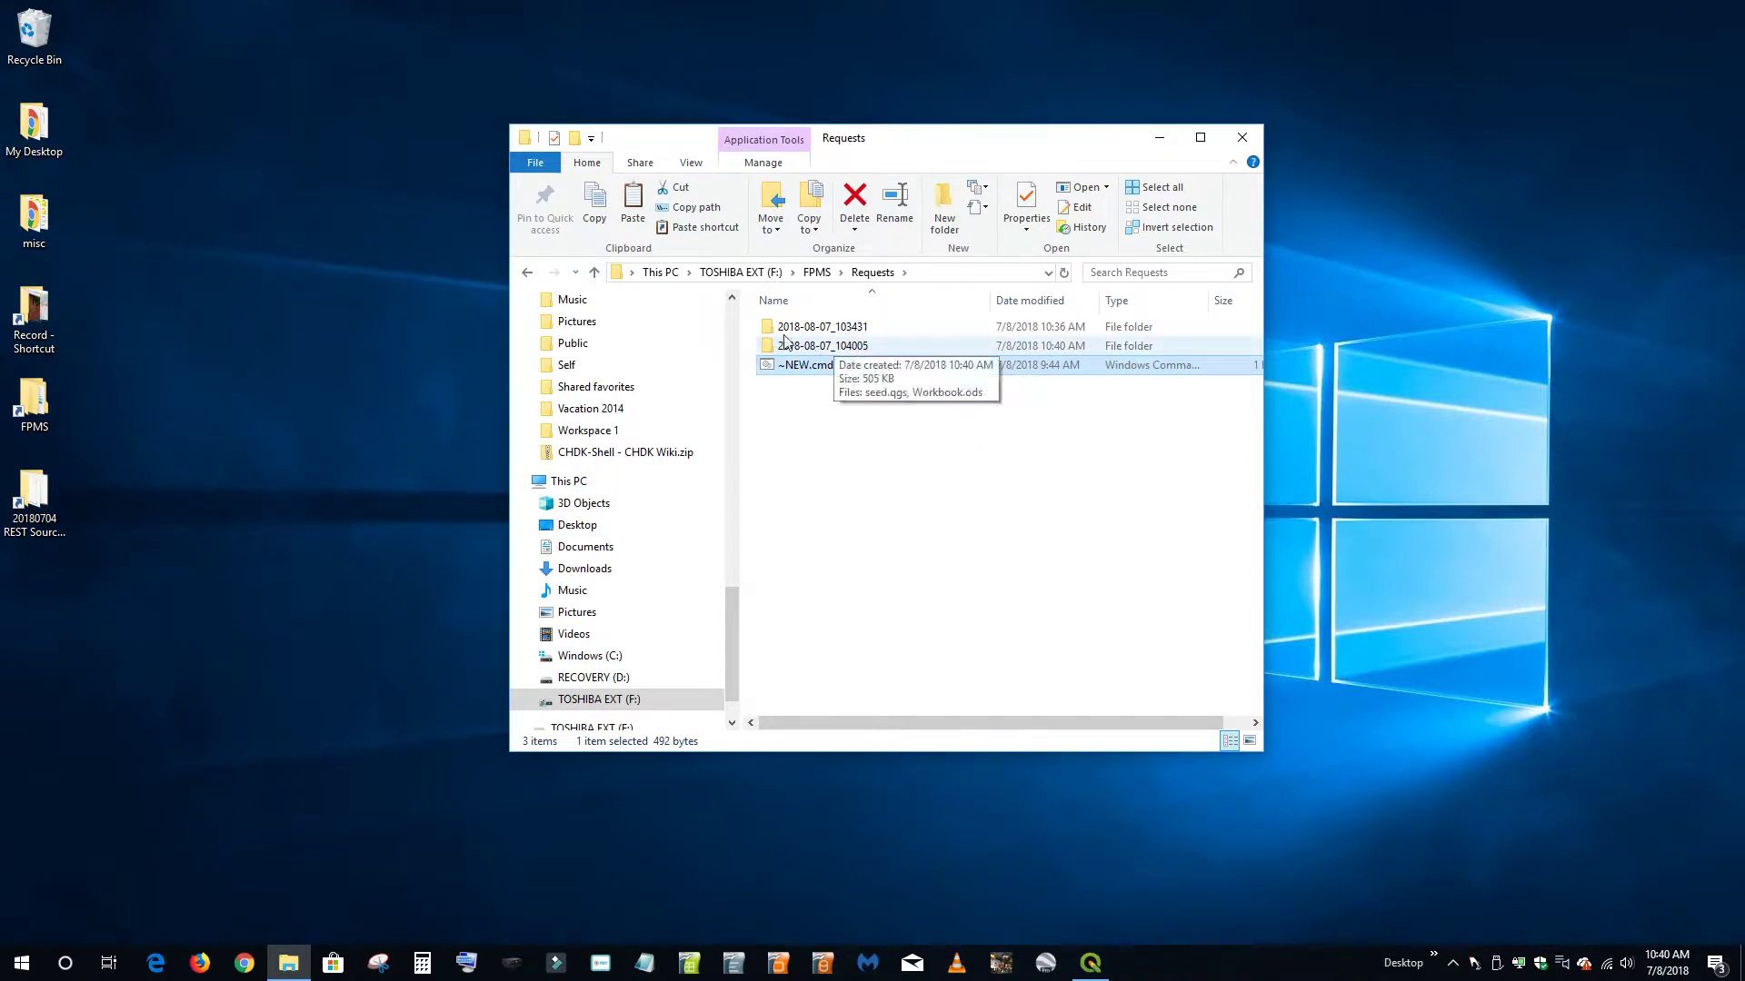
pyautogui.doubleClick(846, 349)
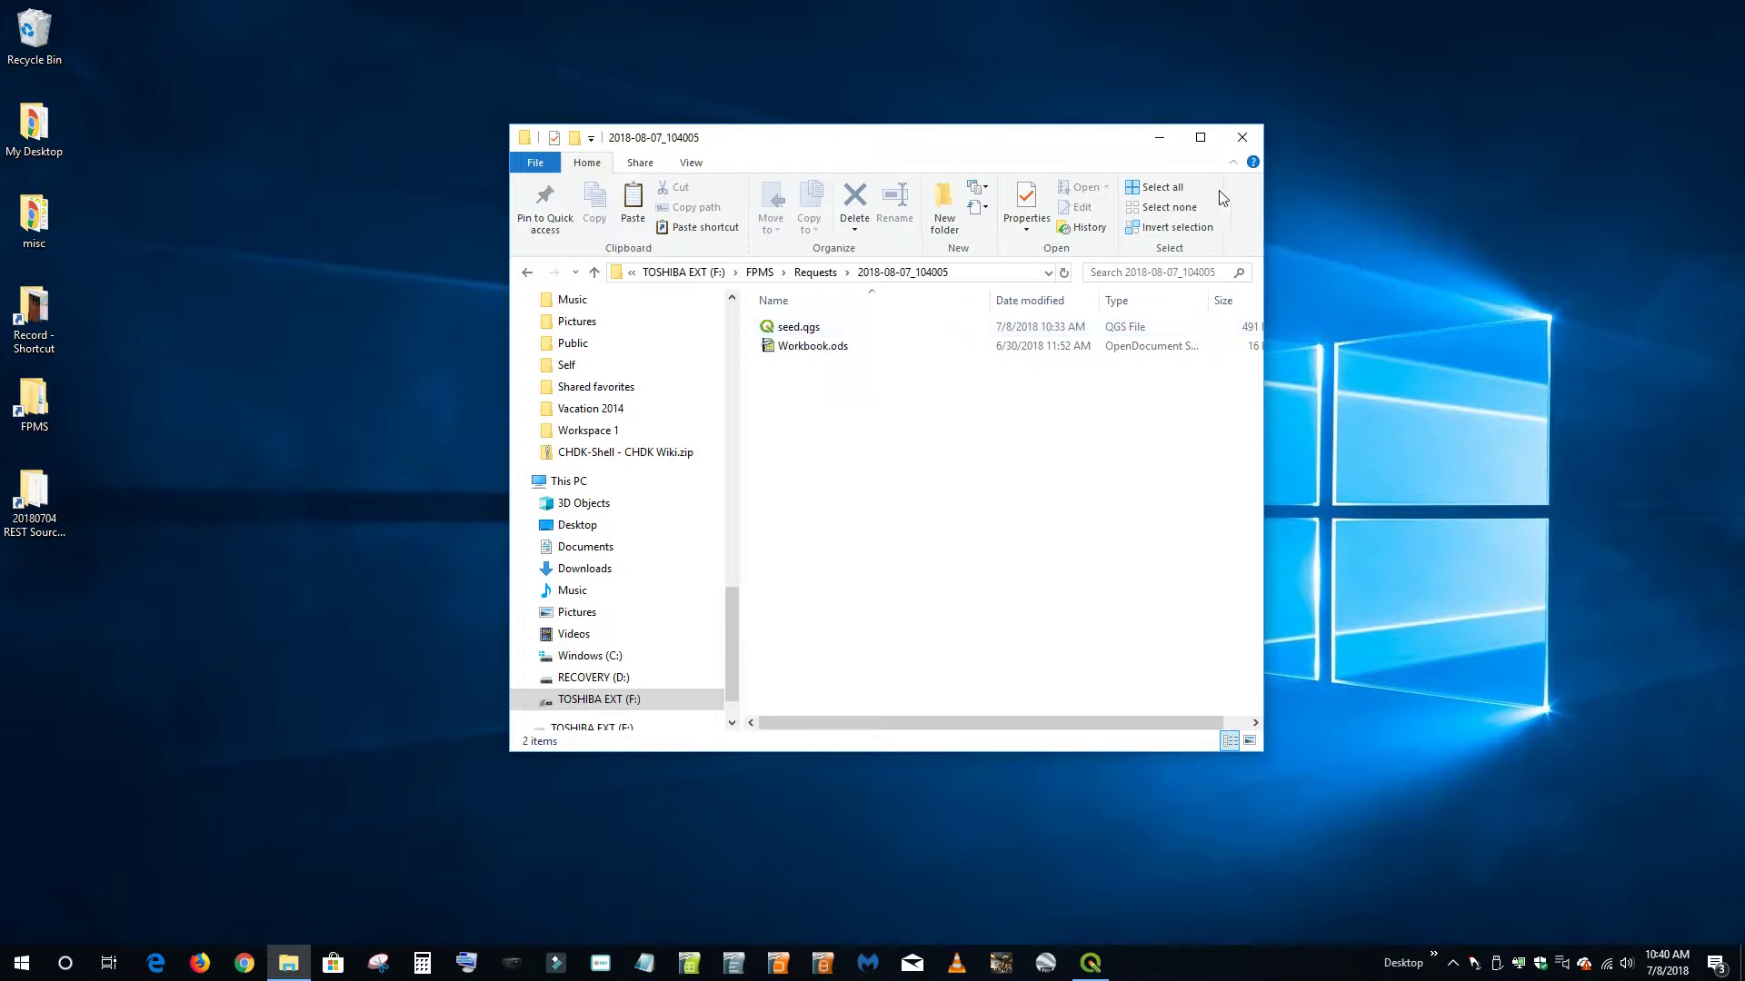
pyautogui.click(1250, 141)
# Switch to QGIS, turn on the NFHL layer group and inspect the flood hazard areas around Huntington and Guyandotte
pyautogui.click(1098, 964)
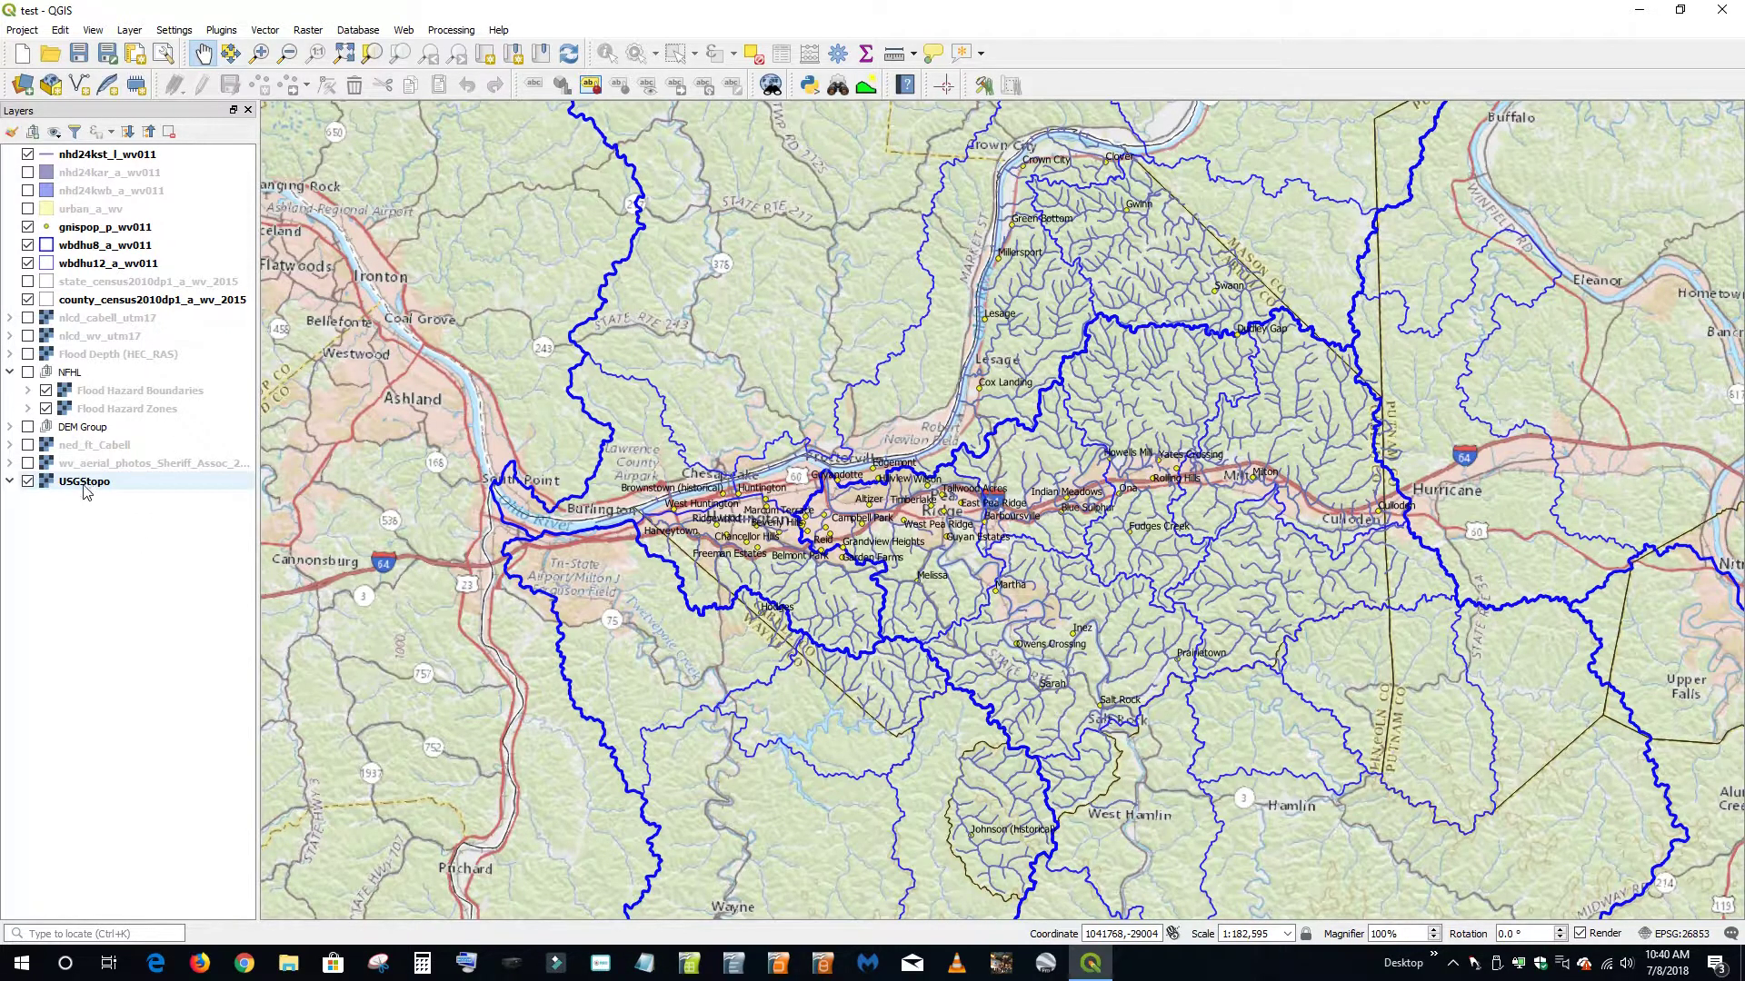
pyautogui.moveTo(85, 491)
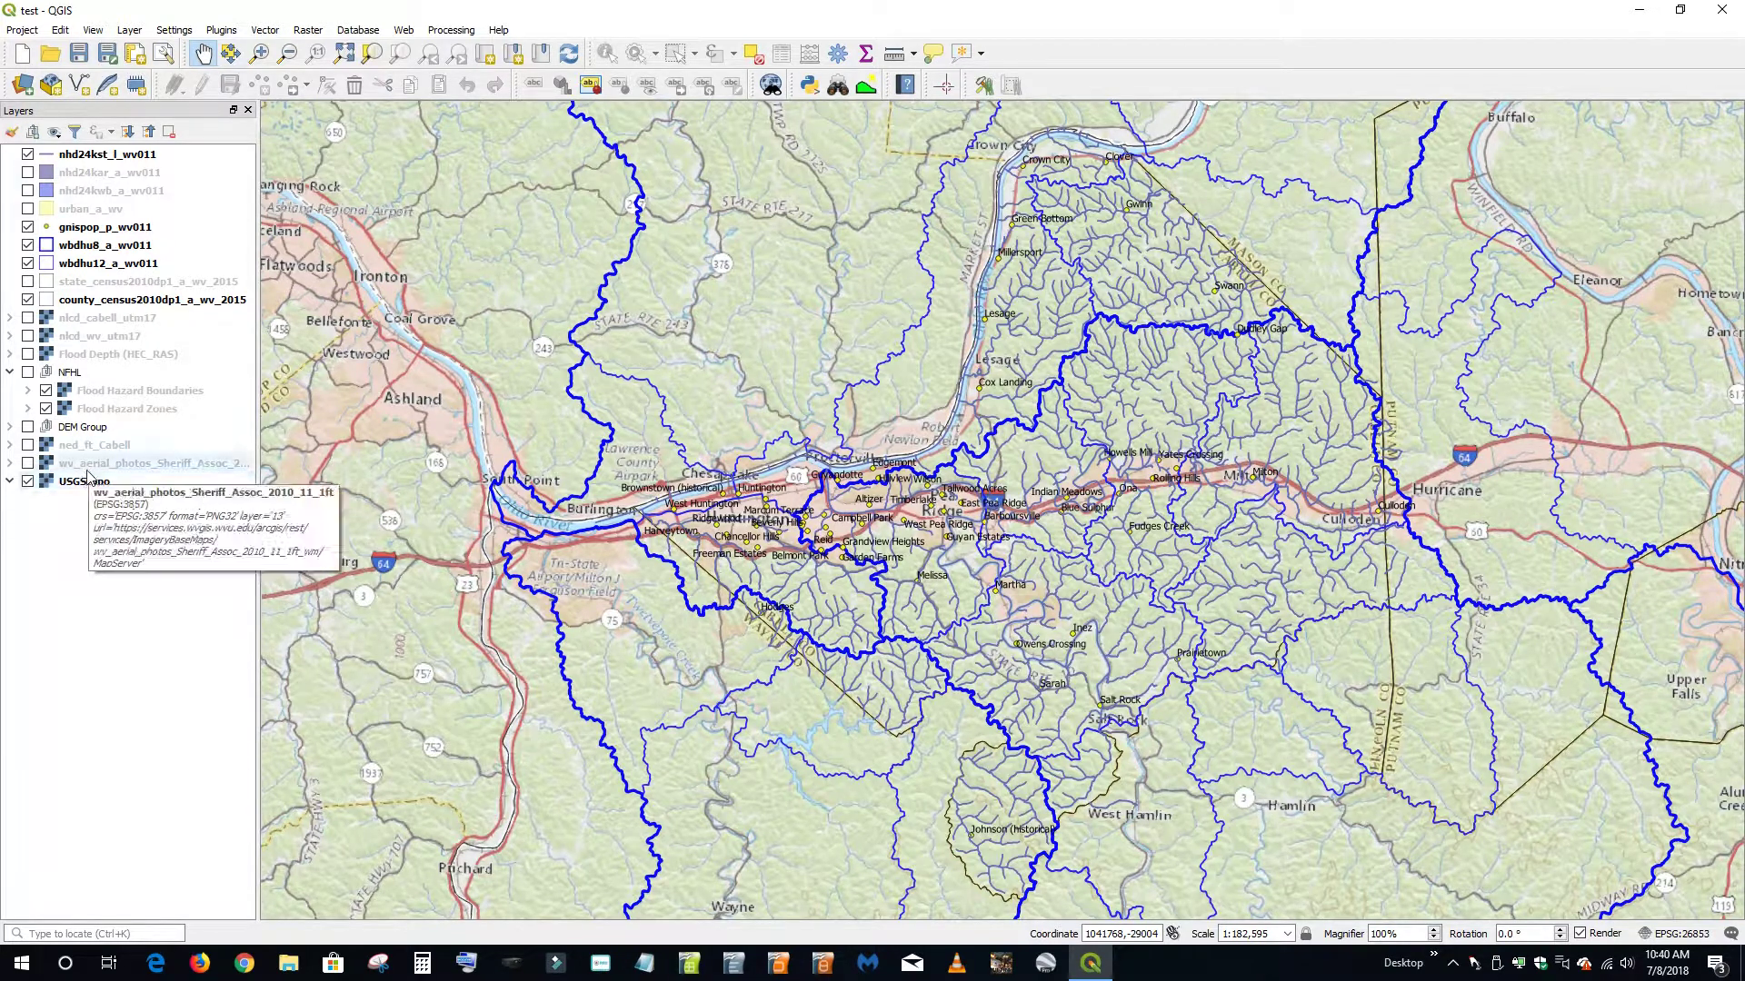
pyautogui.click(27, 373)
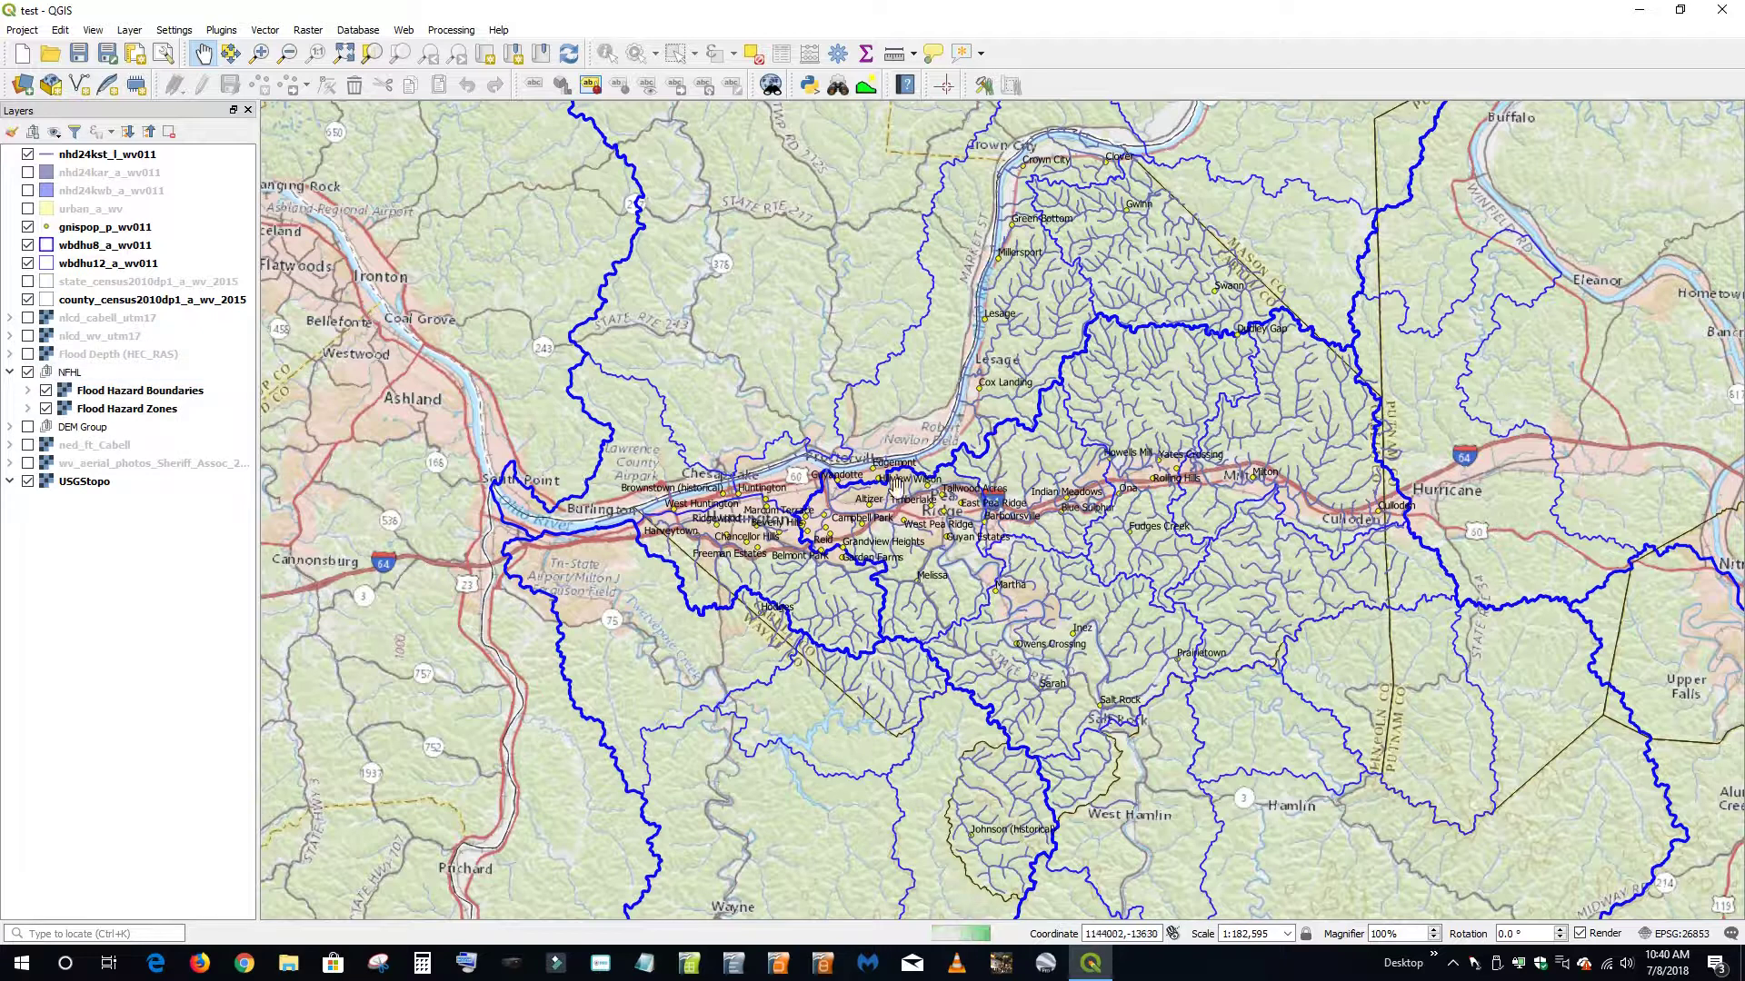
pyautogui.scroll(2, 902, 496)
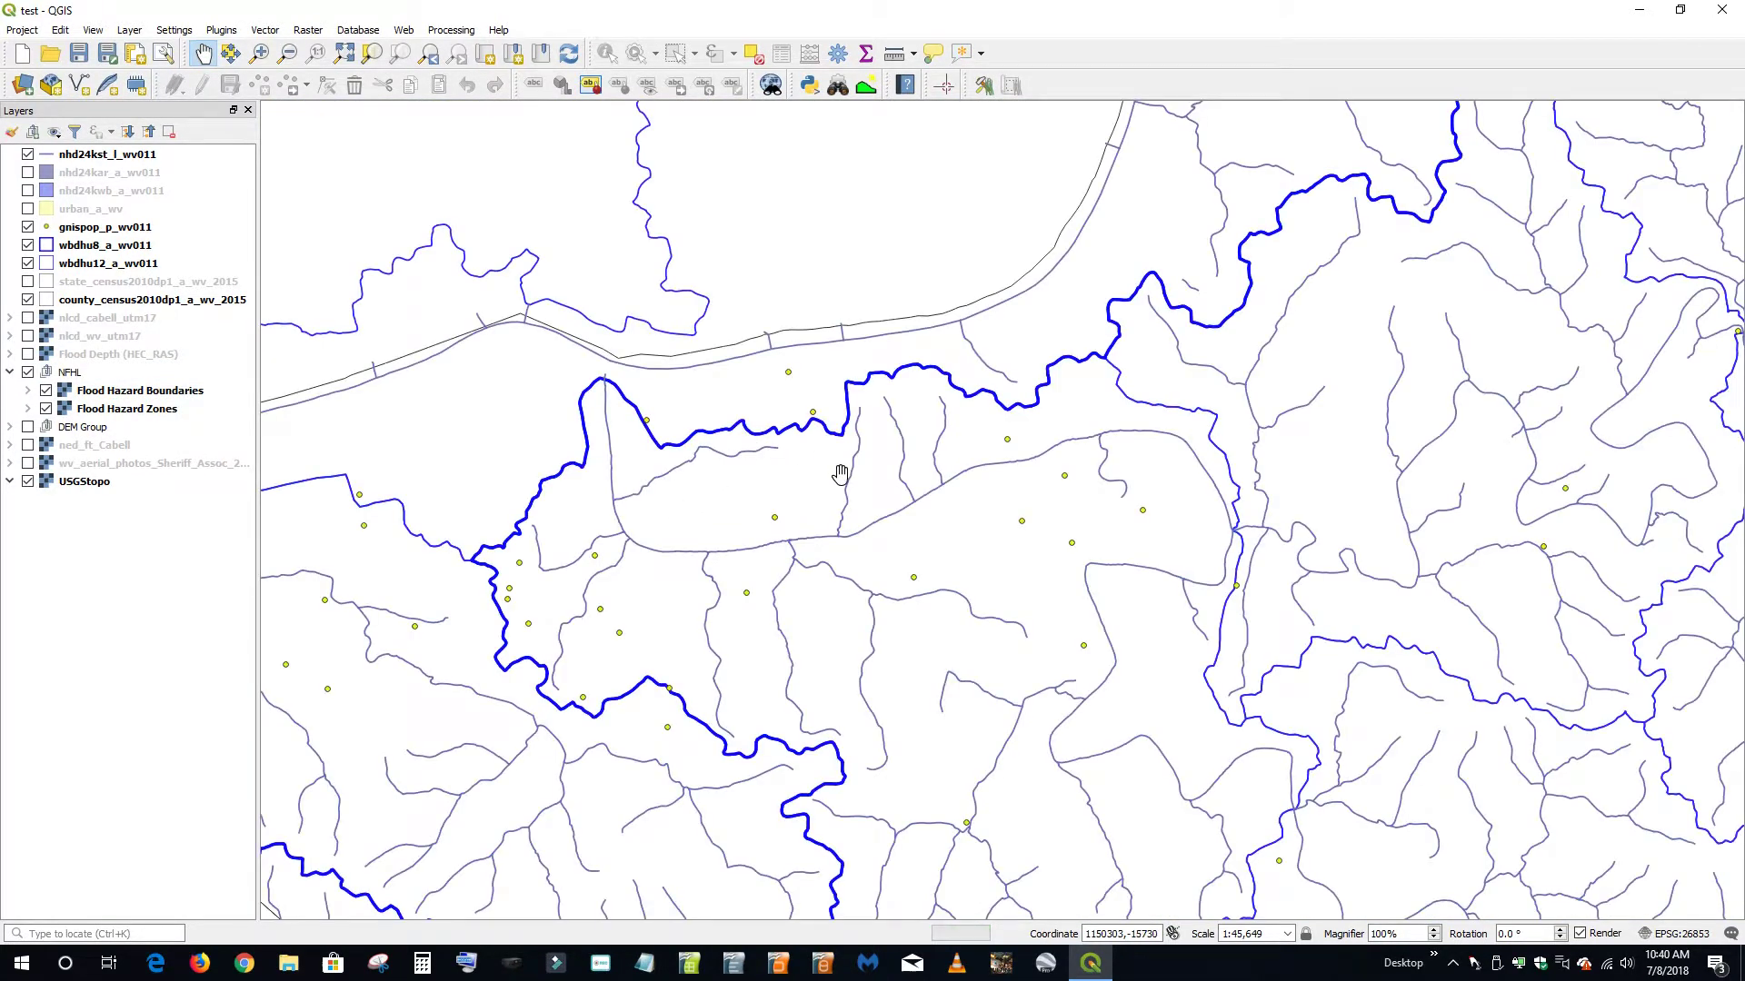
pyautogui.scroll(1, 741, 414)
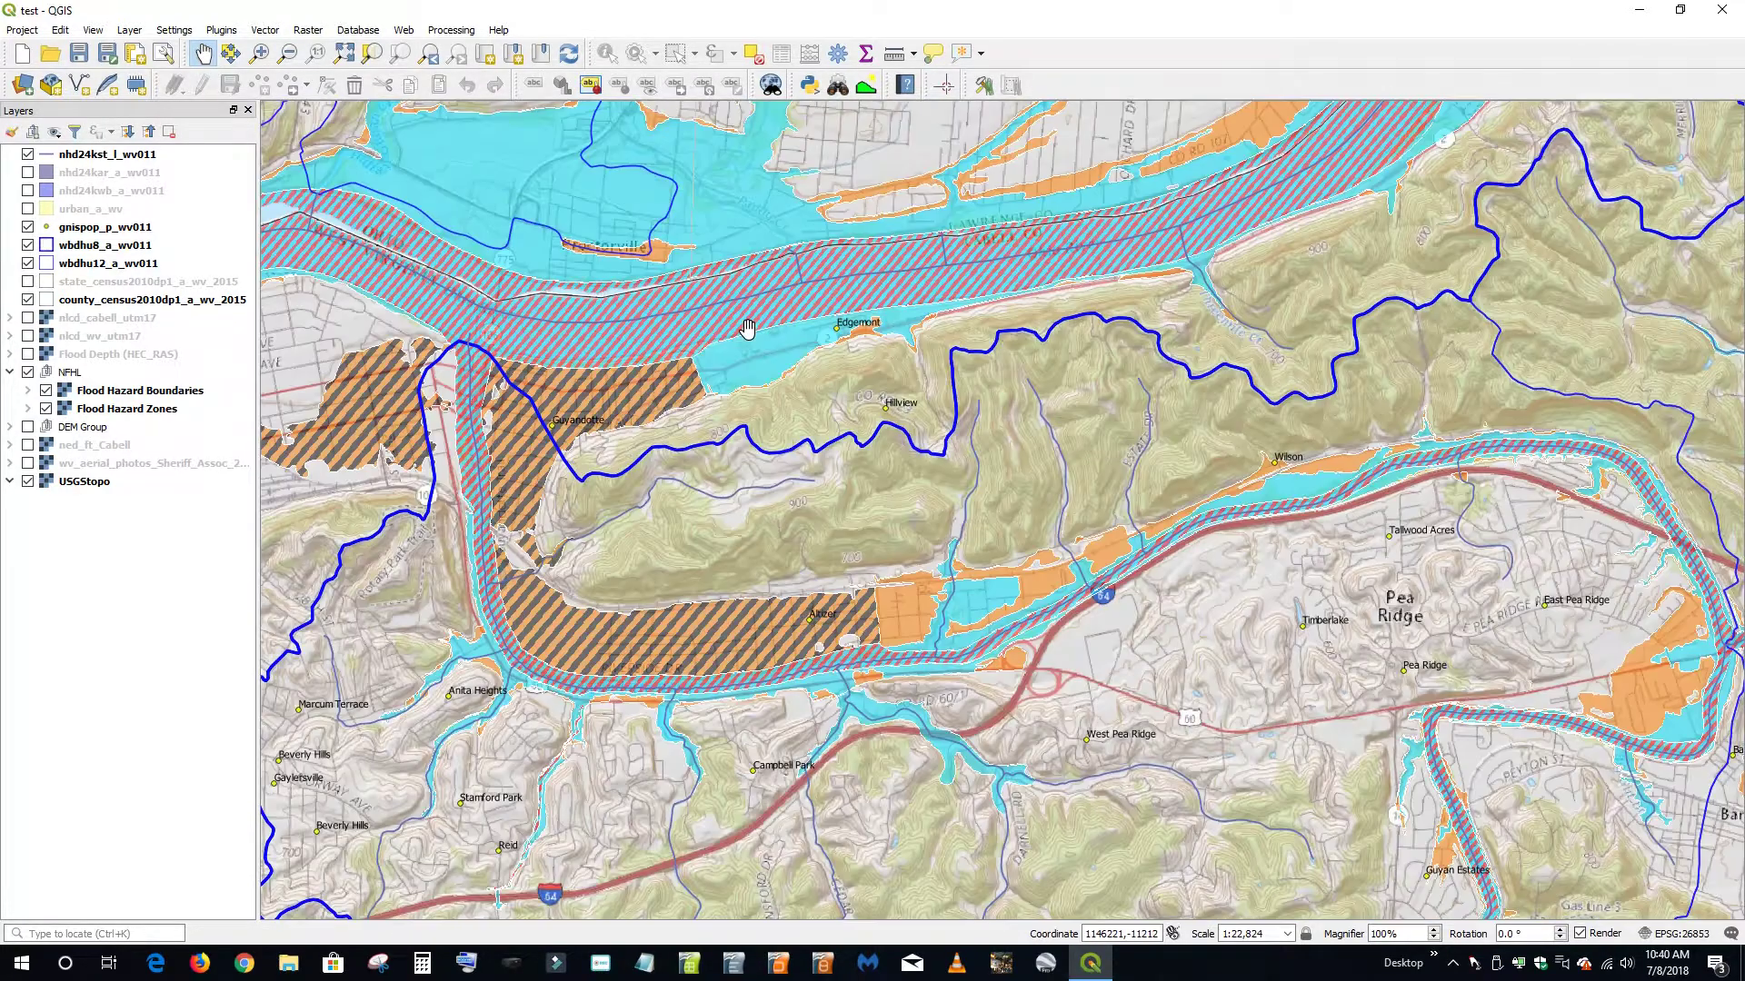
pyautogui.moveTo(780, 339); pyautogui.dragTo(1297, 459)
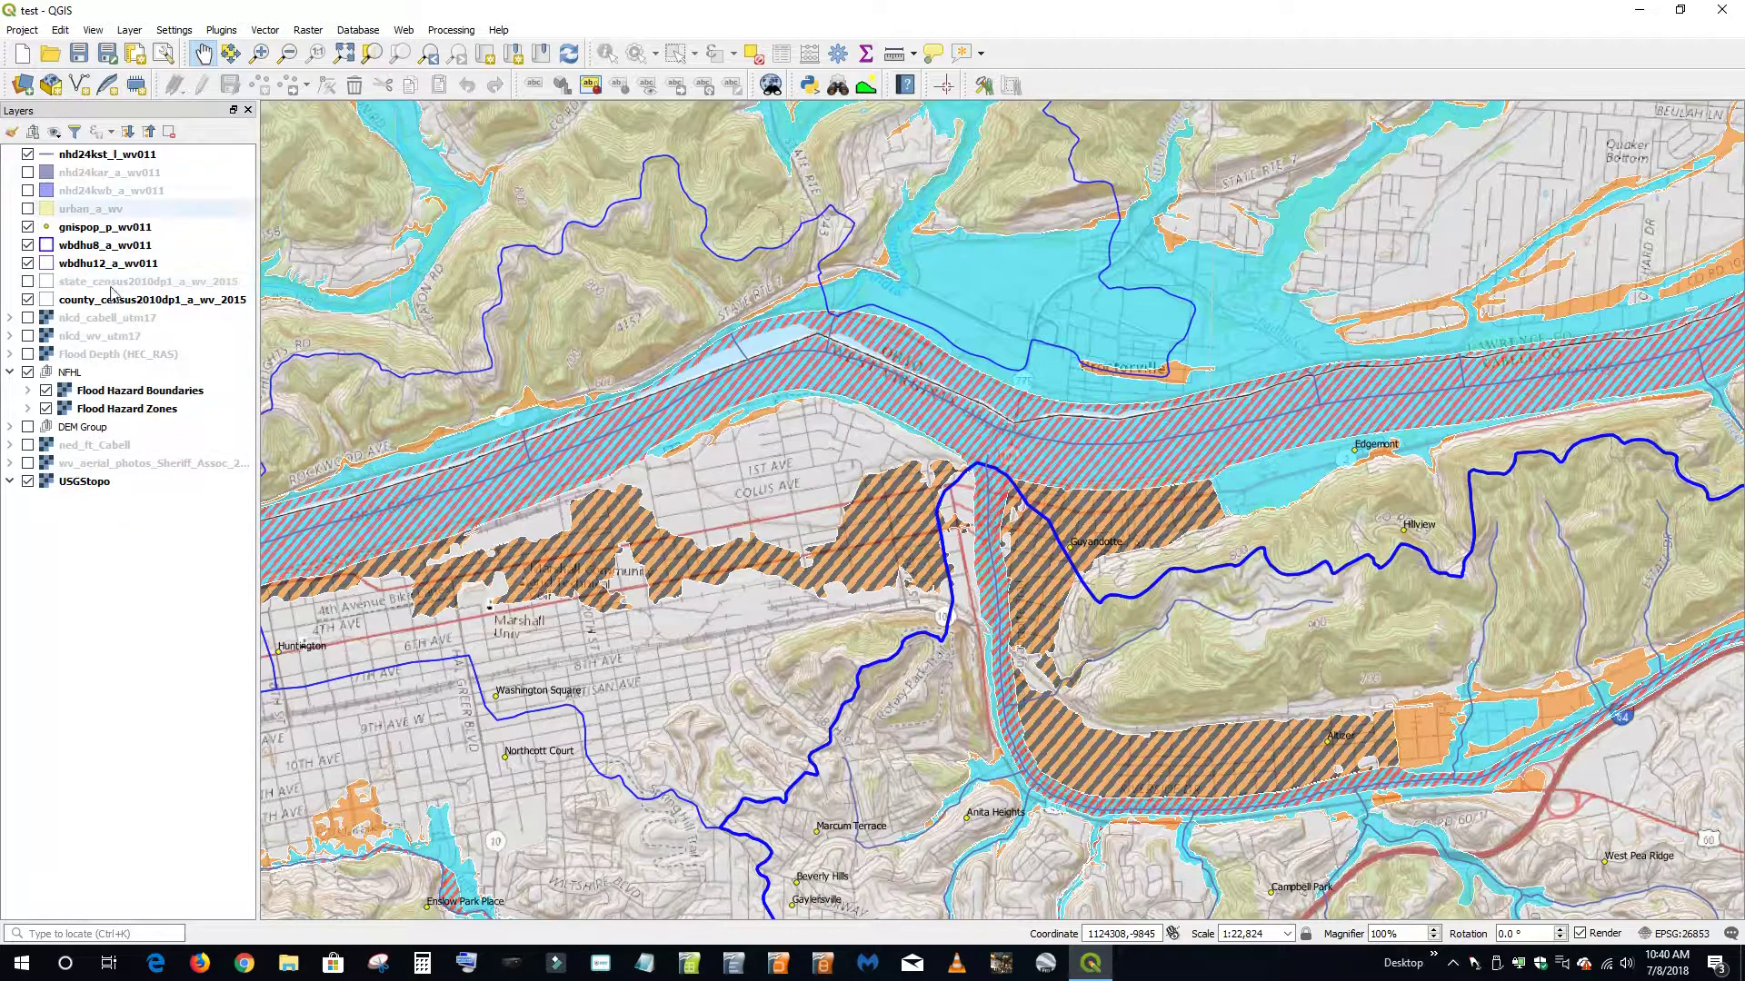
pyautogui.moveTo(1031, 779); pyautogui.dragTo(941, 380)
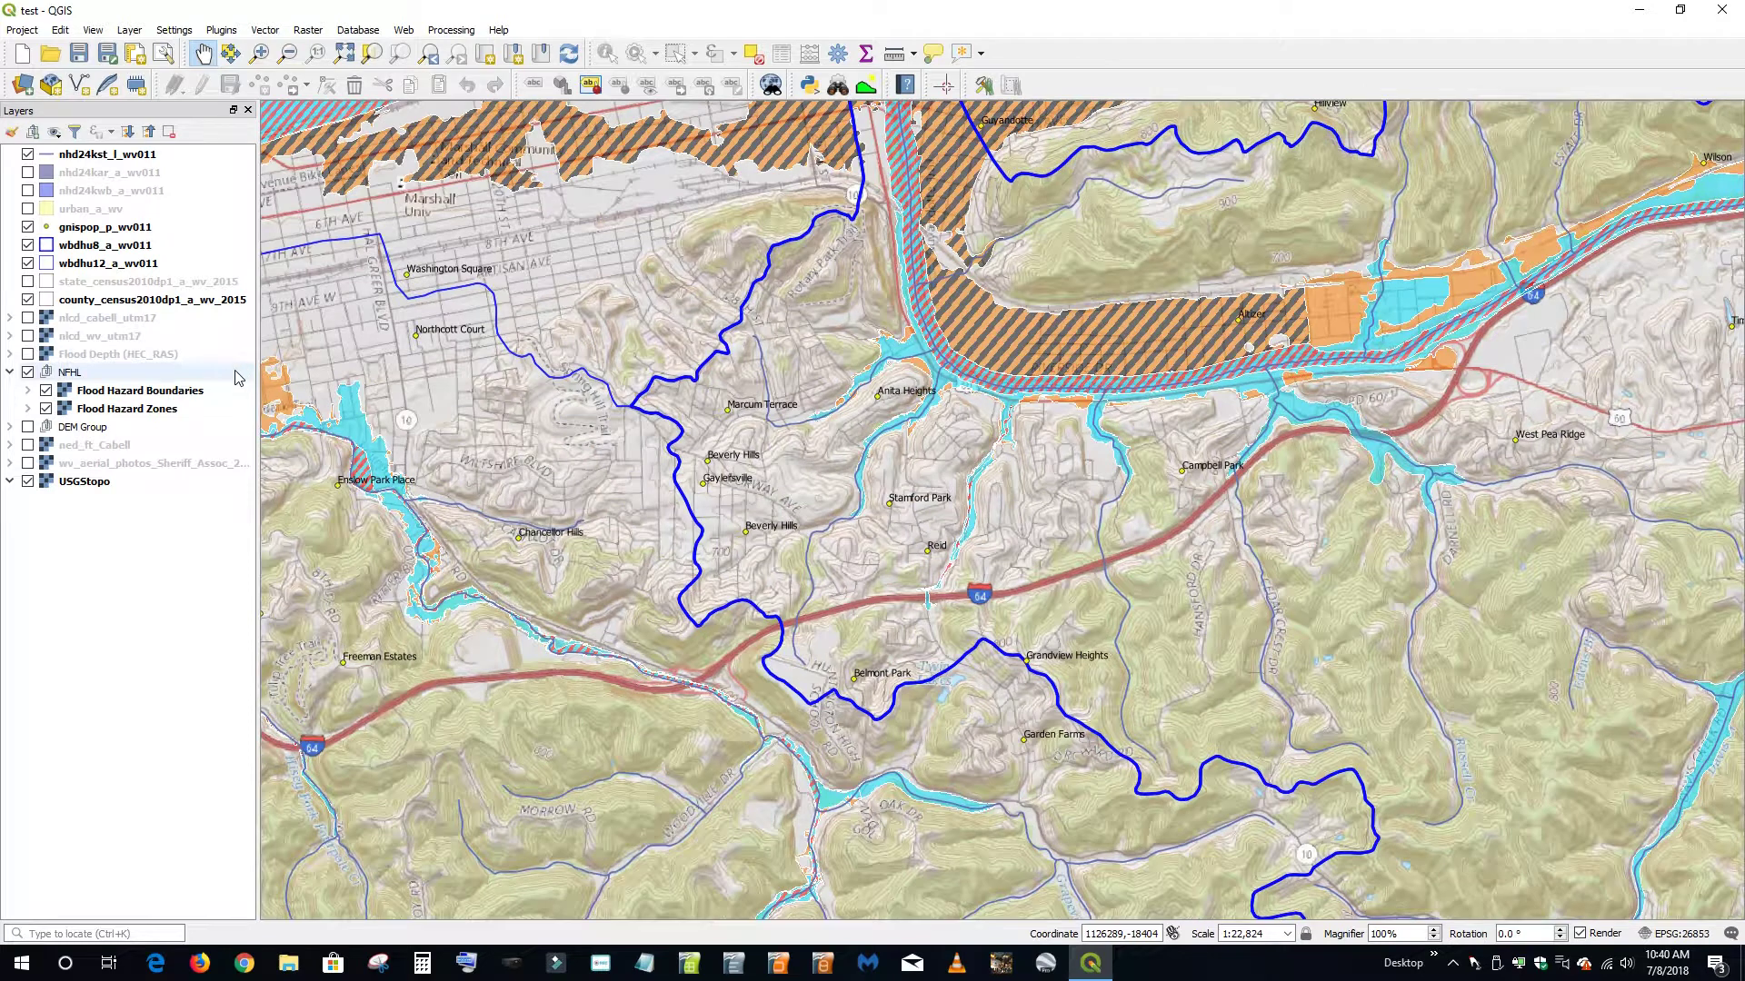
# Turn on the ned_ft_Cabell elevation layer over the wider map area and minimize QGIS
pyautogui.scroll(-2, 1000, 552)
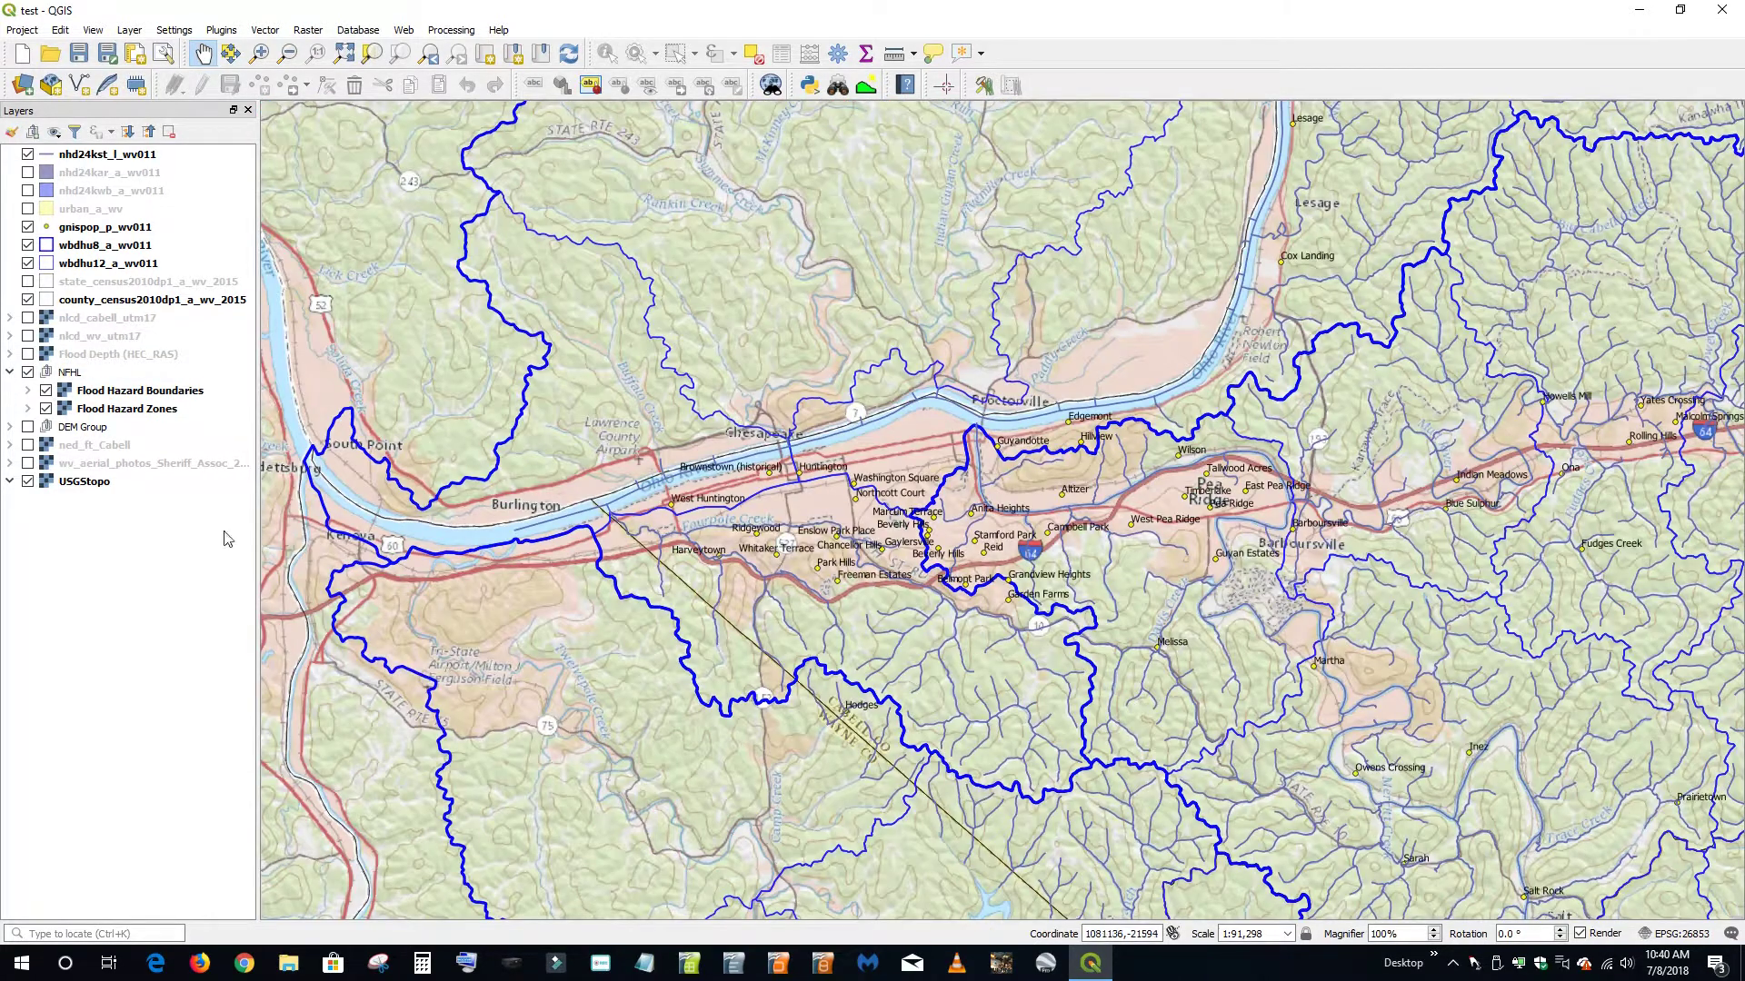
pyautogui.click(27, 448)
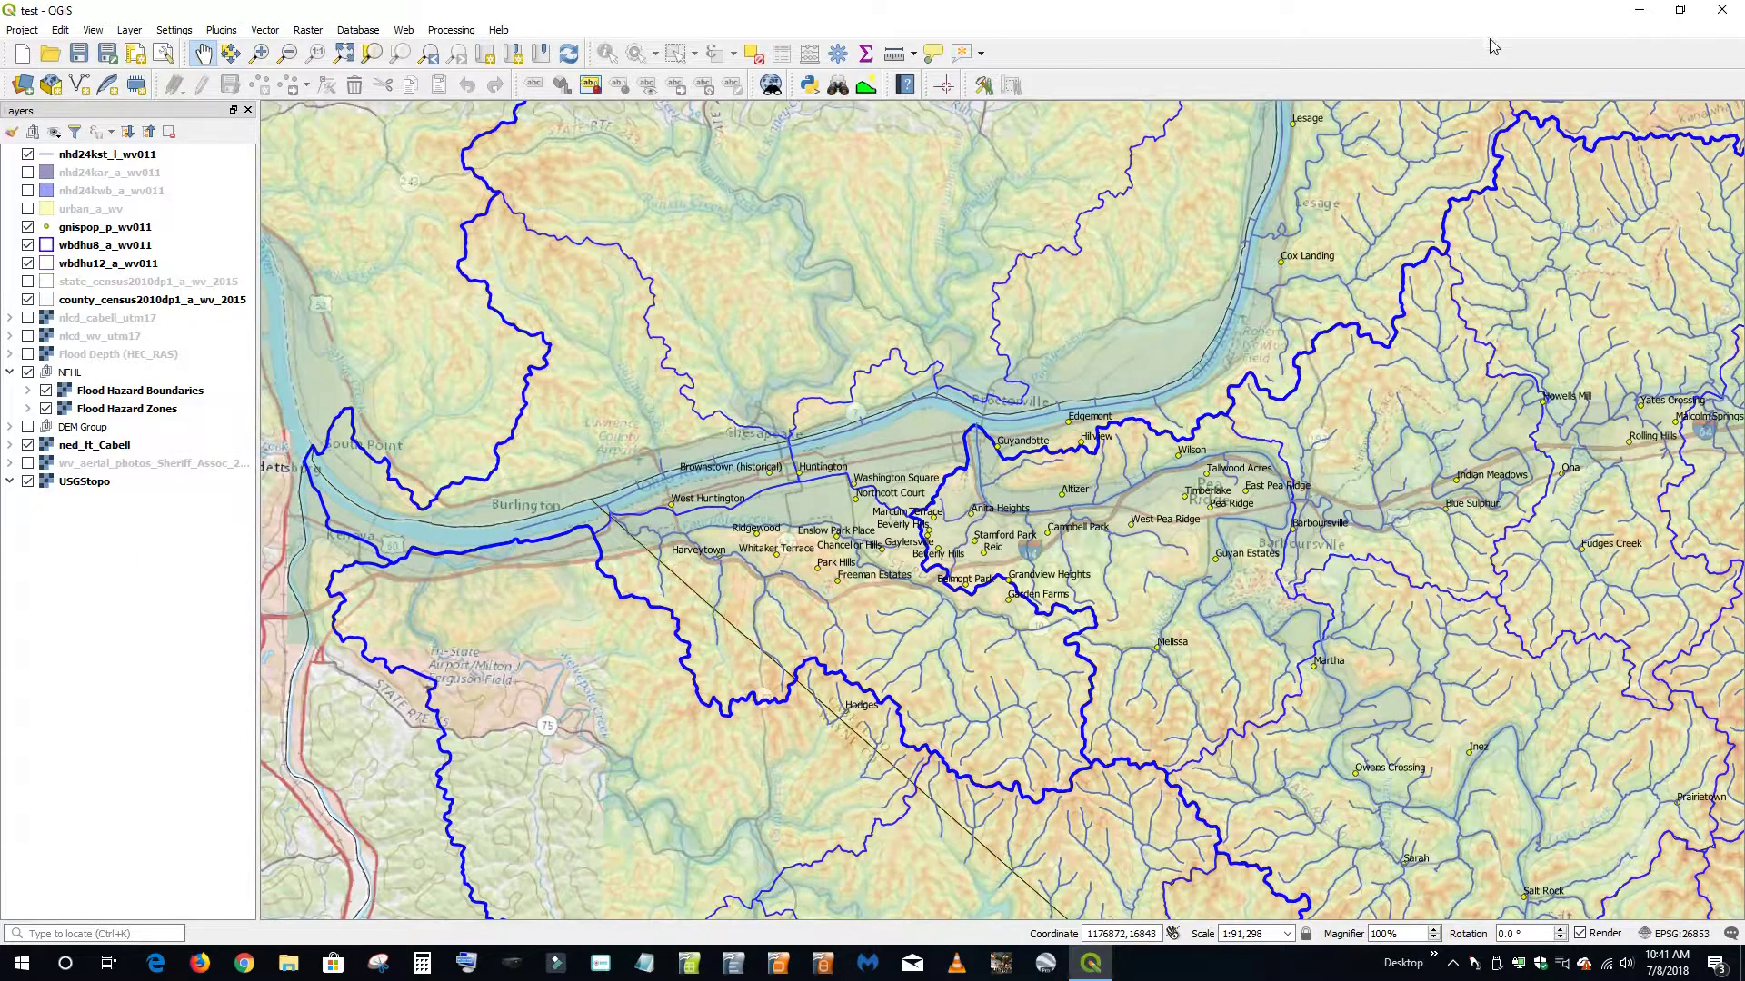
pyautogui.click(1638, 10)
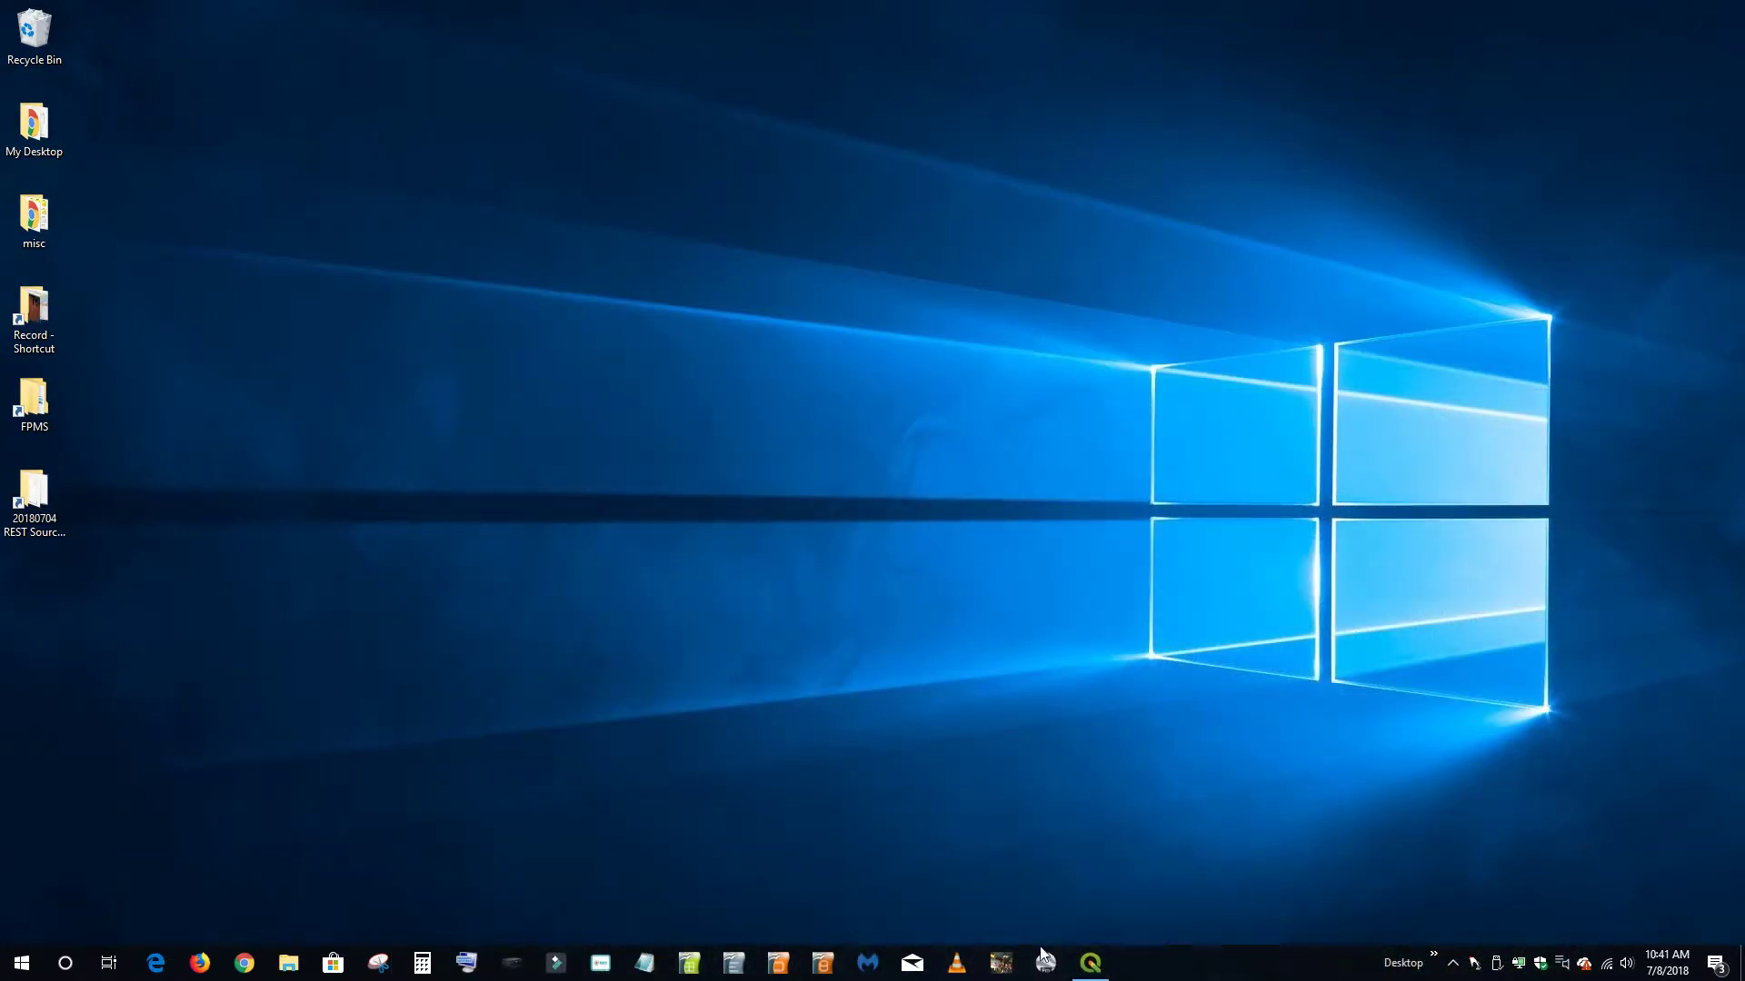
# Open the saved NRCS Geospatial Data Gateway link in the browser from the 20180704 folder on the desktop
pyautogui.doubleClick(37, 487)
pyautogui.click(852, 344)
pyautogui.doubleClick(854, 350)
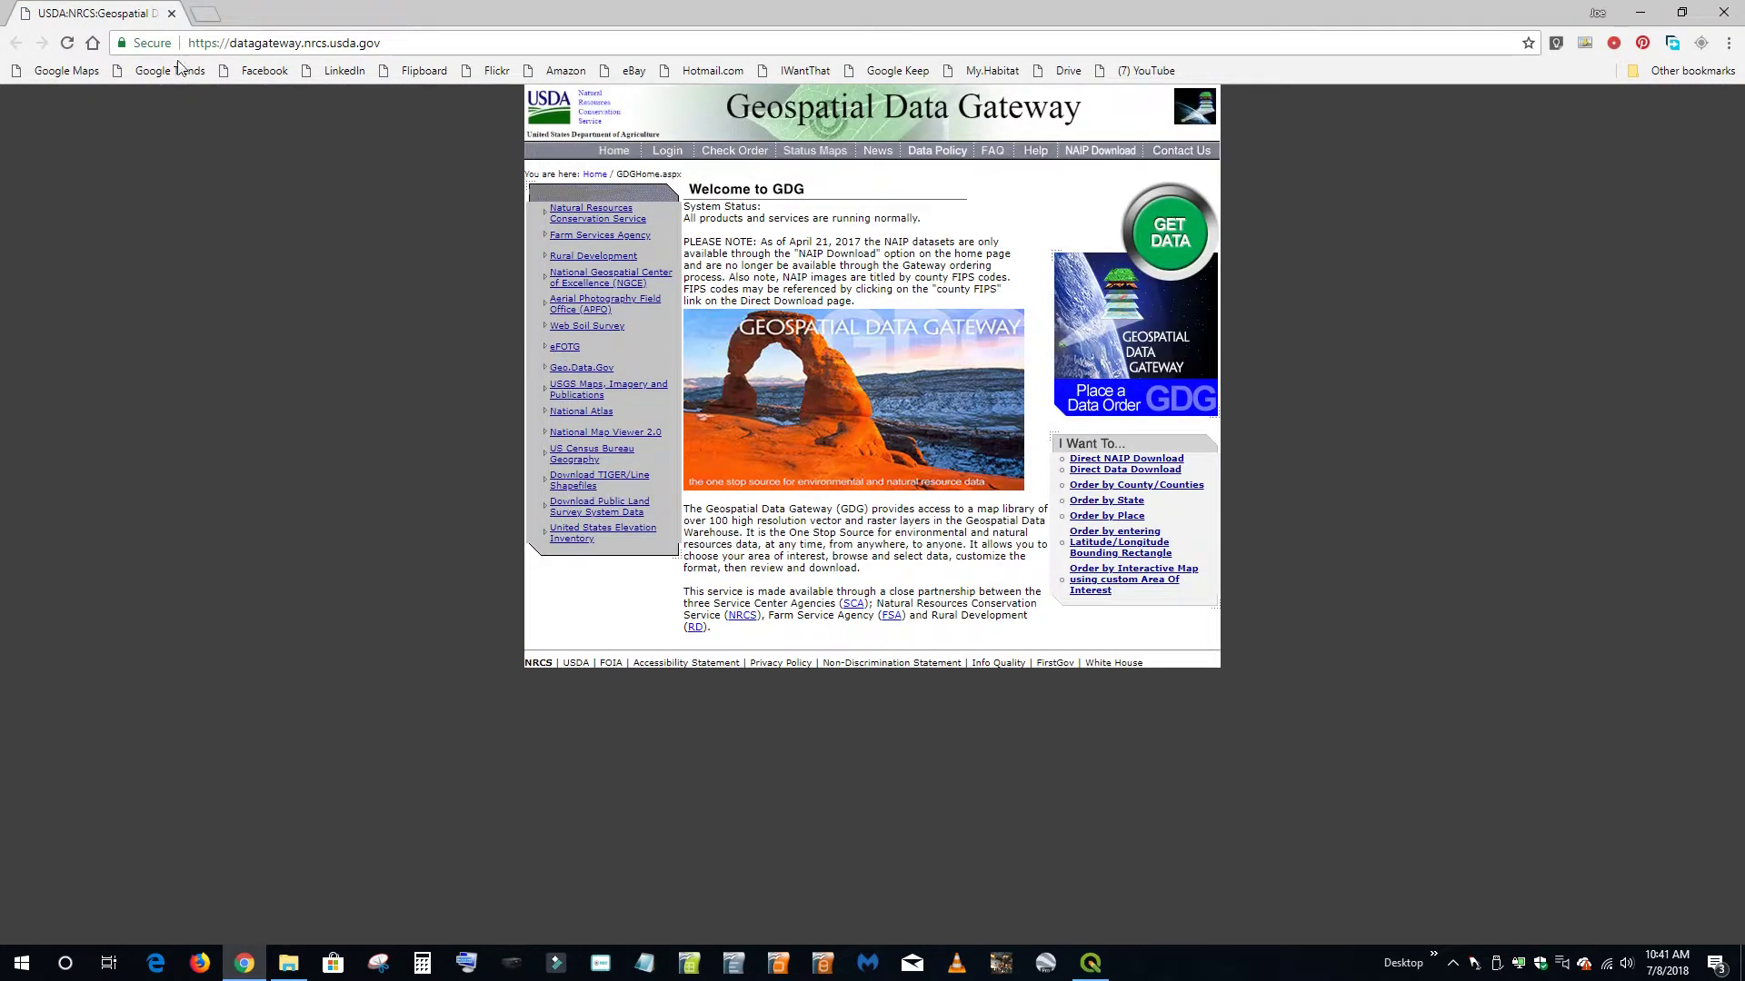
# Start a data order by county and submit Cabell County, West Virginia as the order area
pyautogui.click(1182, 493)
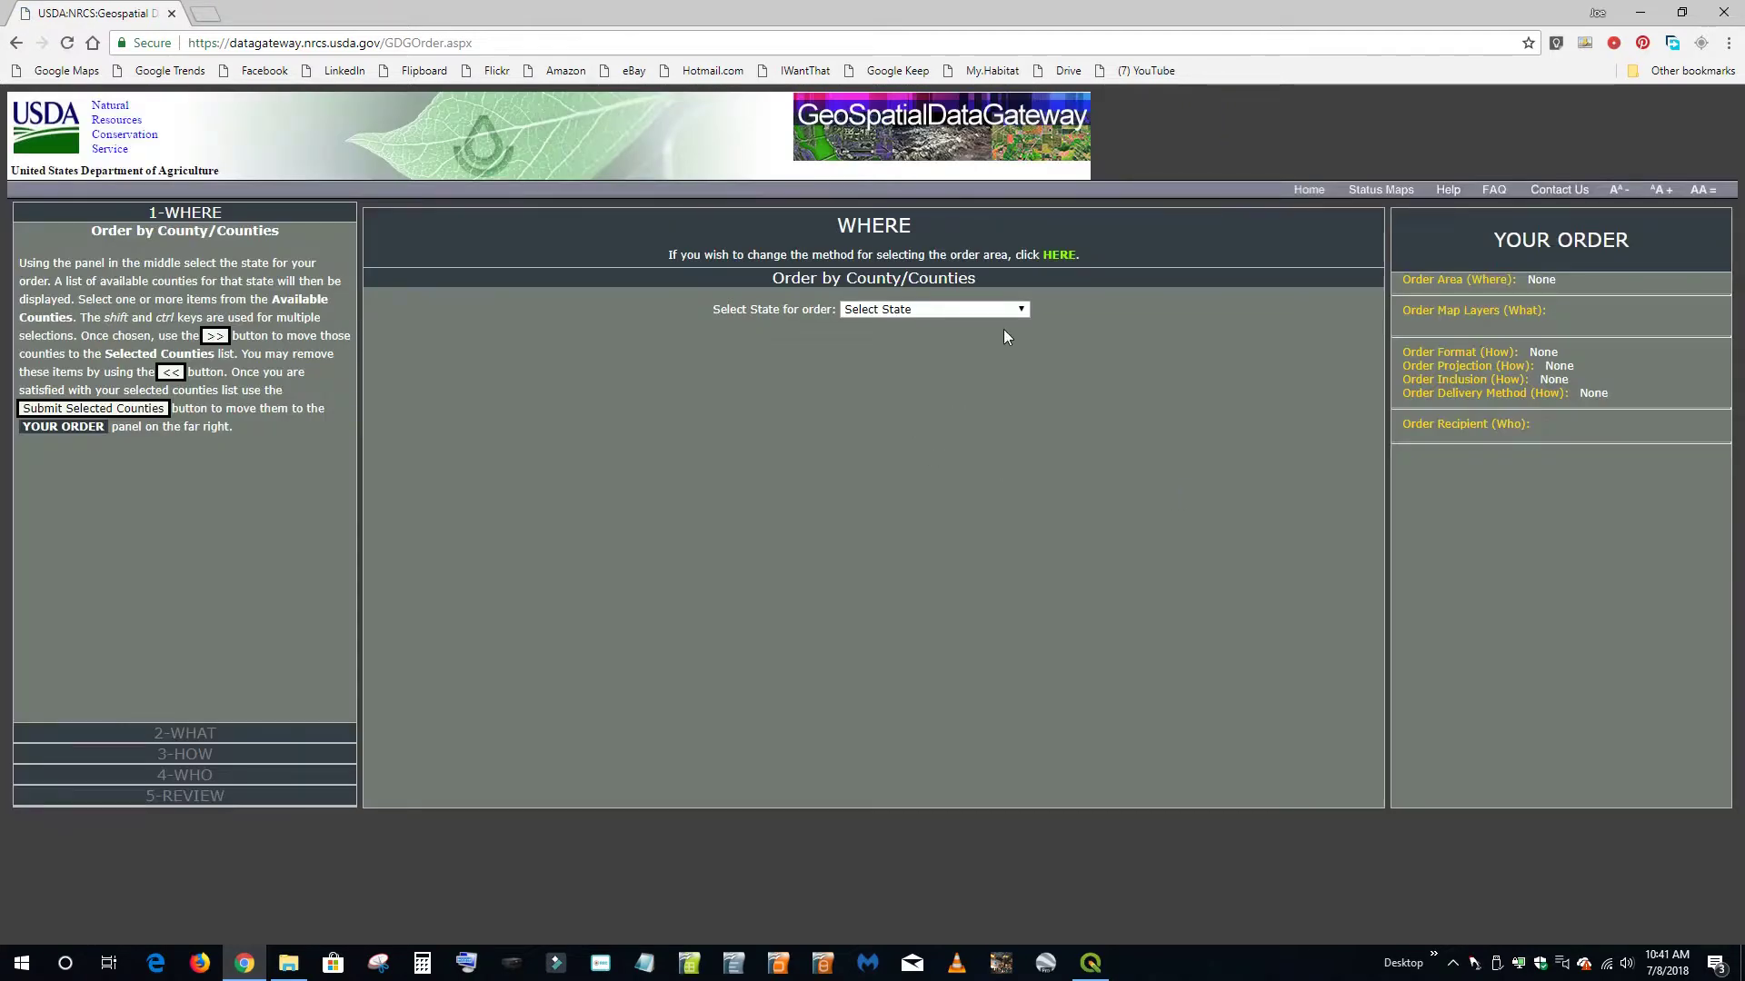
pyautogui.click(1020, 310)
pyautogui.scroll(-10, 922, 472)
pyautogui.click(913, 589)
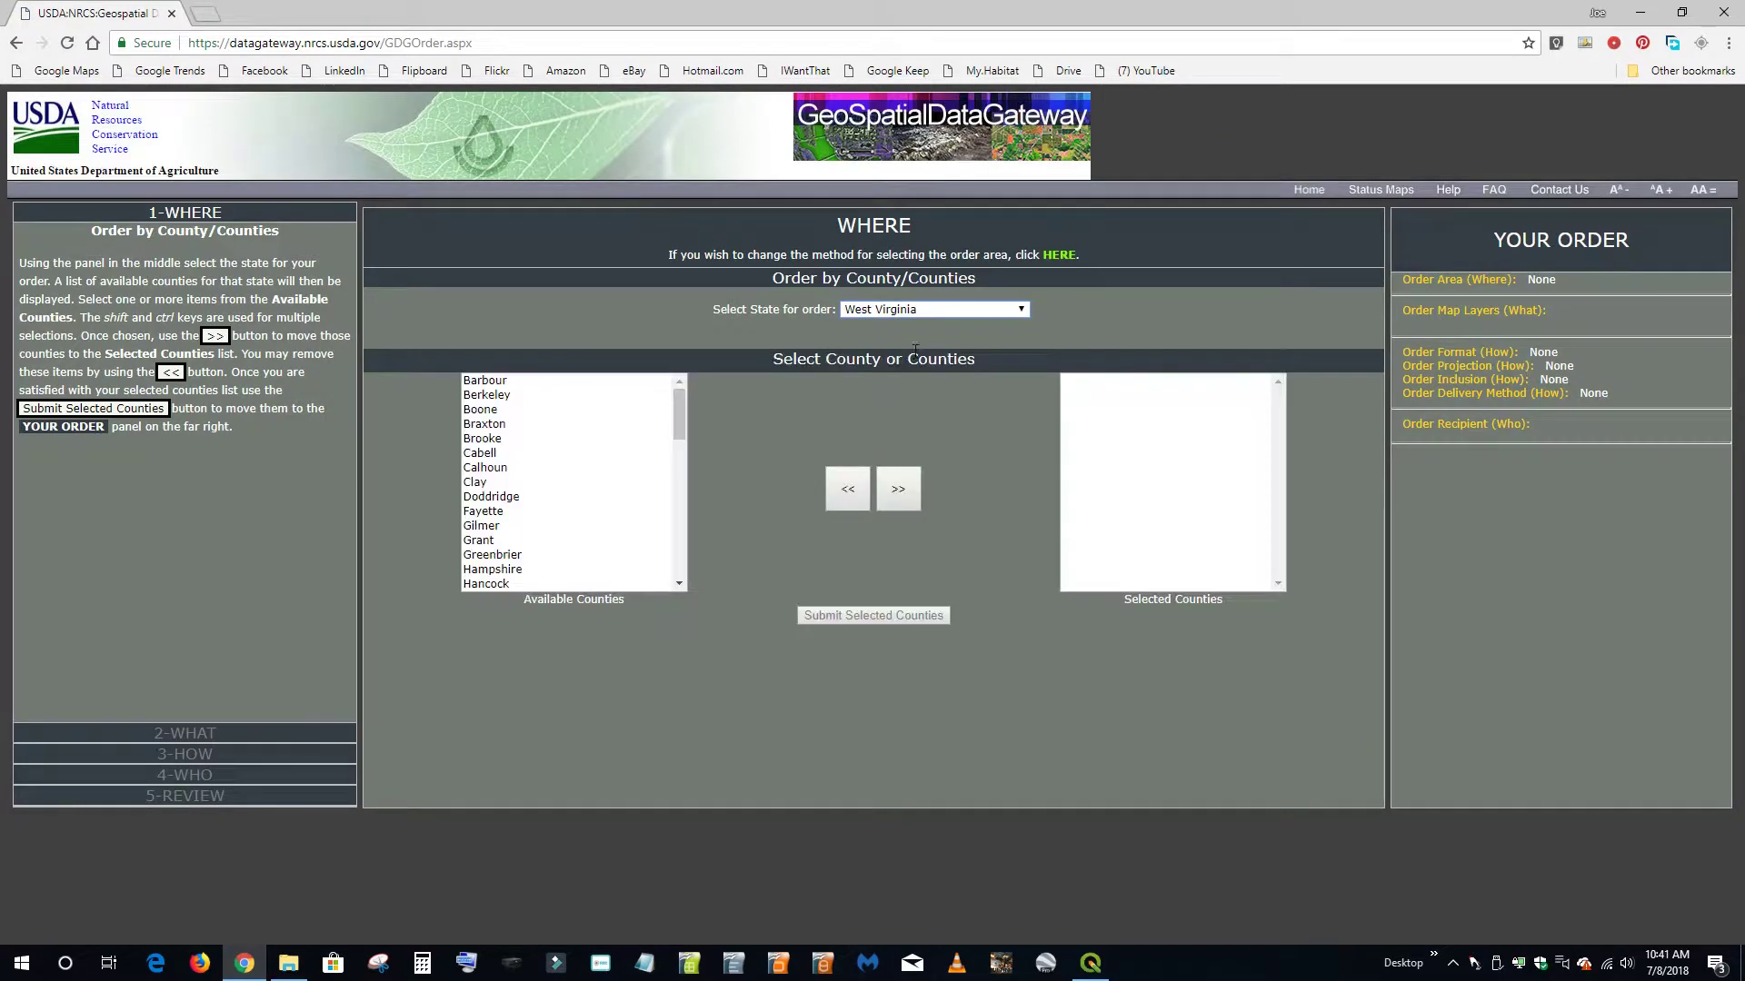
pyautogui.click(479, 454)
pyautogui.click(899, 491)
pyautogui.click(882, 616)
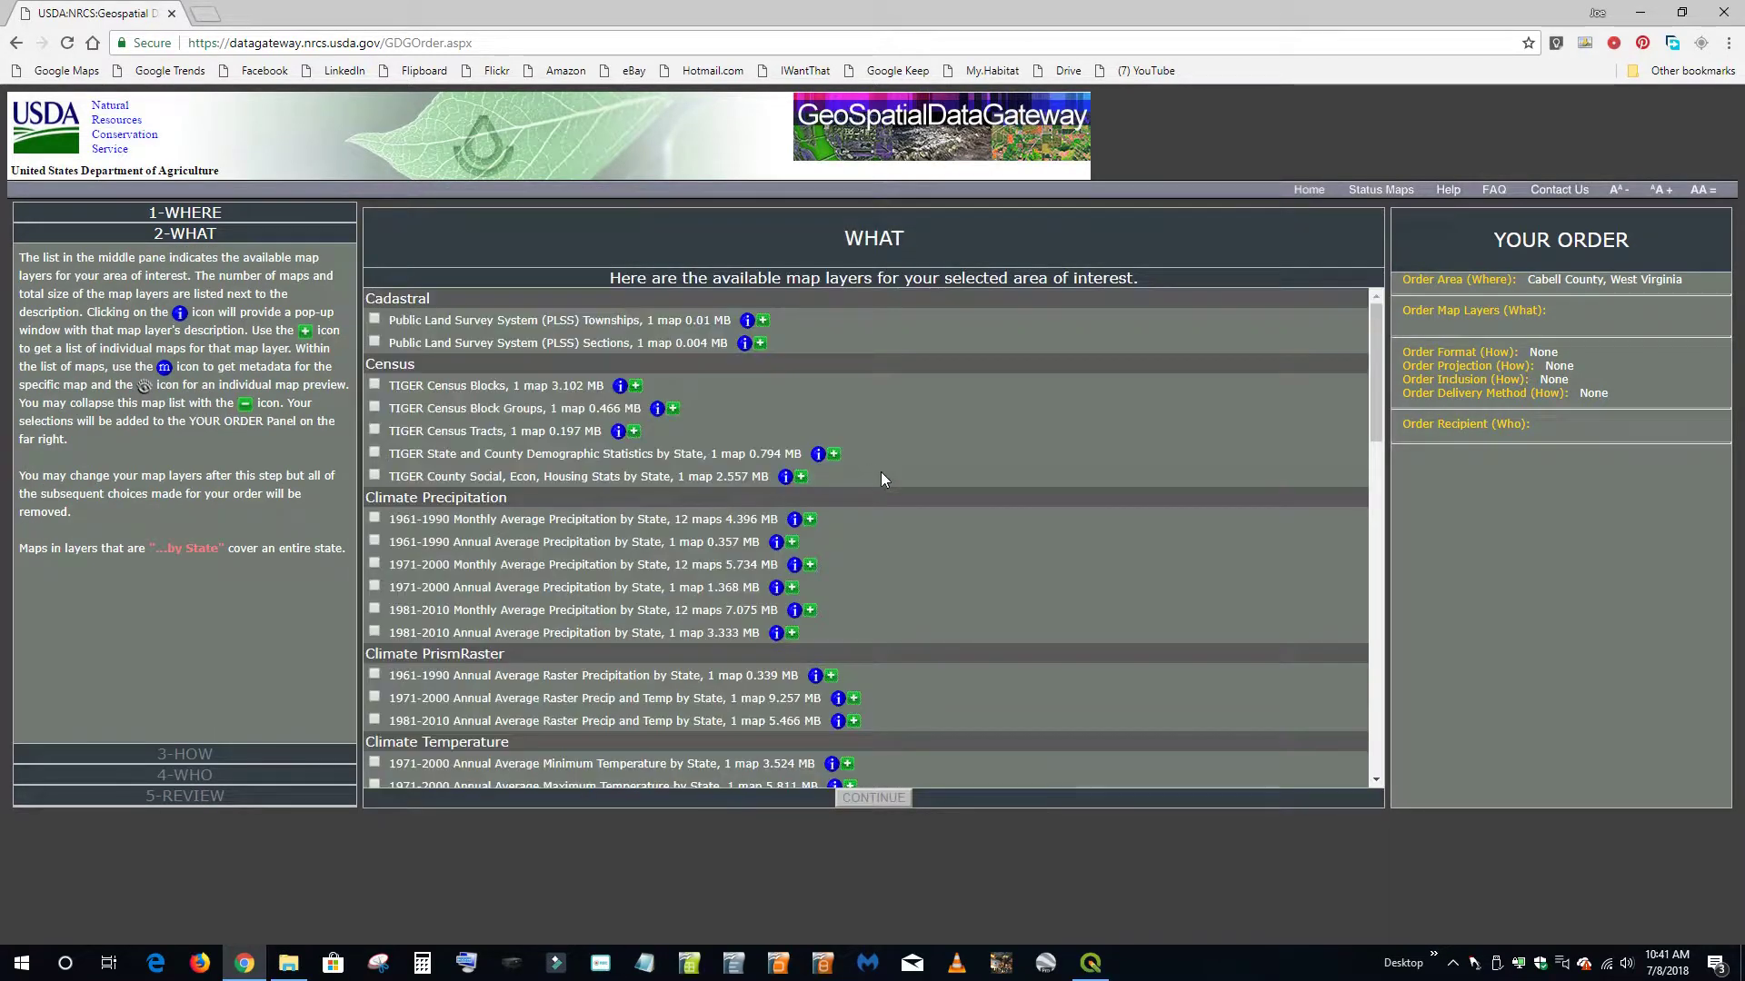
# Review the available map layers and add 1971-2000 Annual Average Minimum Temperature by State to the order
pyautogui.scroll(-3, 880, 473)
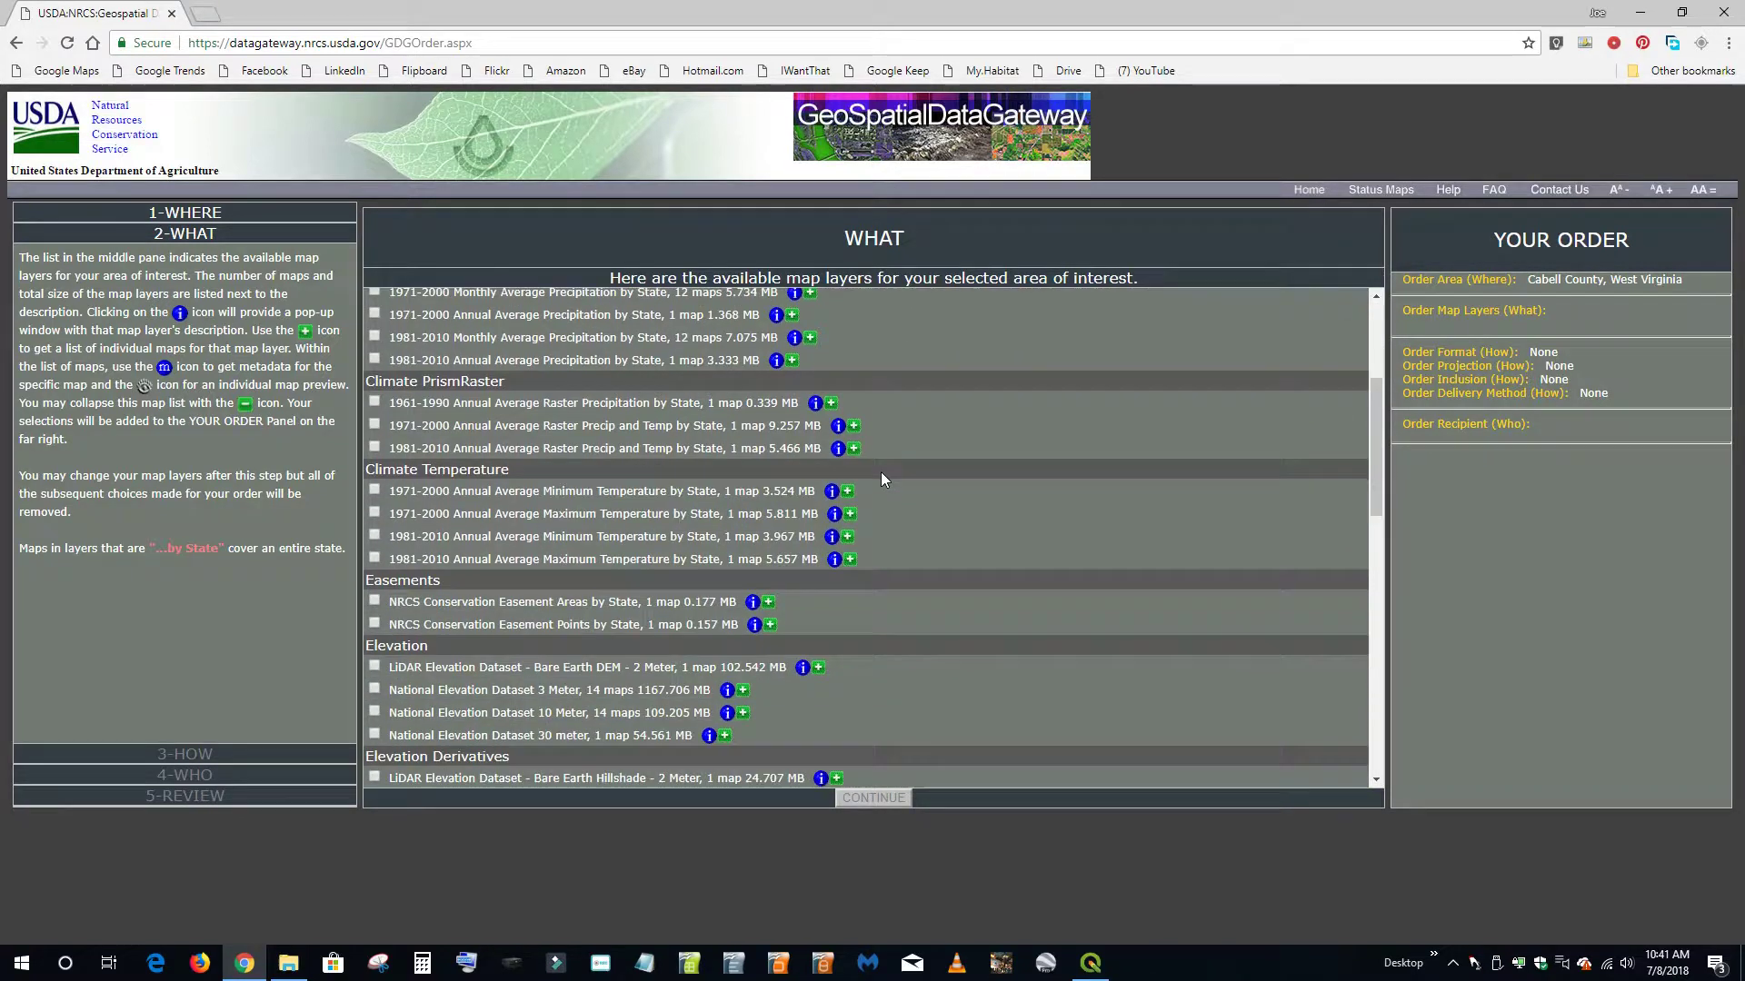
pyautogui.scroll(-10, 880, 473)
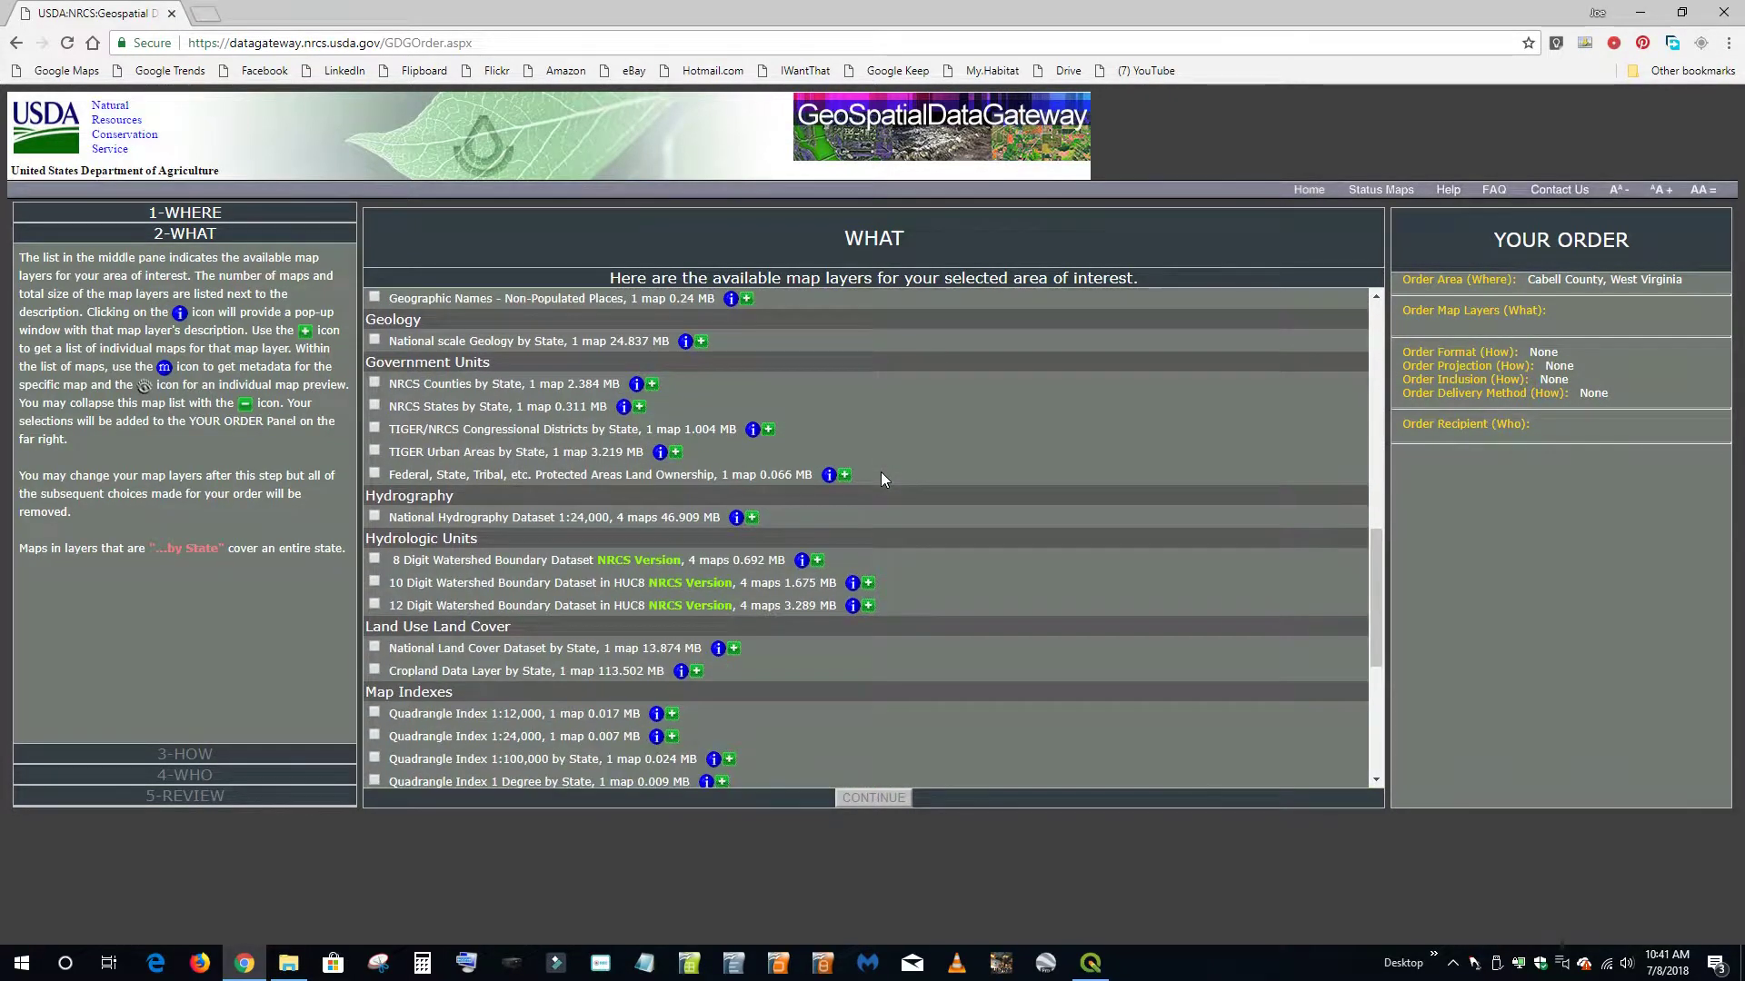
pyautogui.scroll(-3, 881, 472)
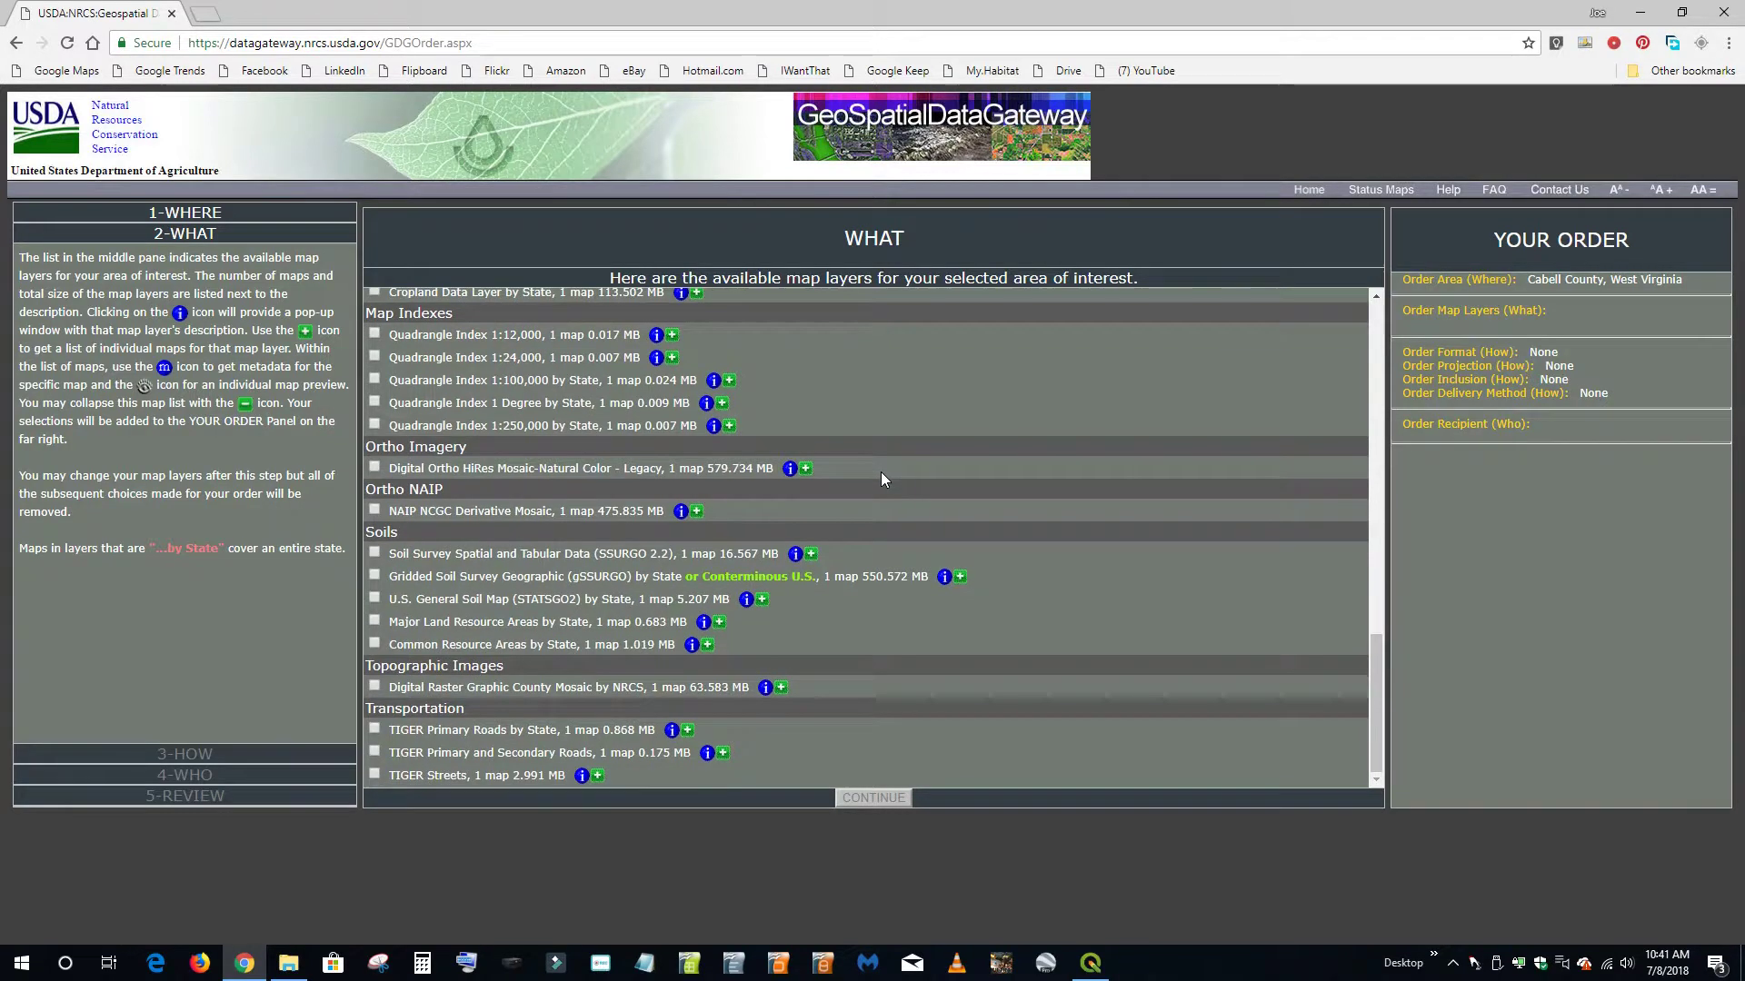
pyautogui.scroll(2, 880, 500)
pyautogui.scroll(8, 881, 502)
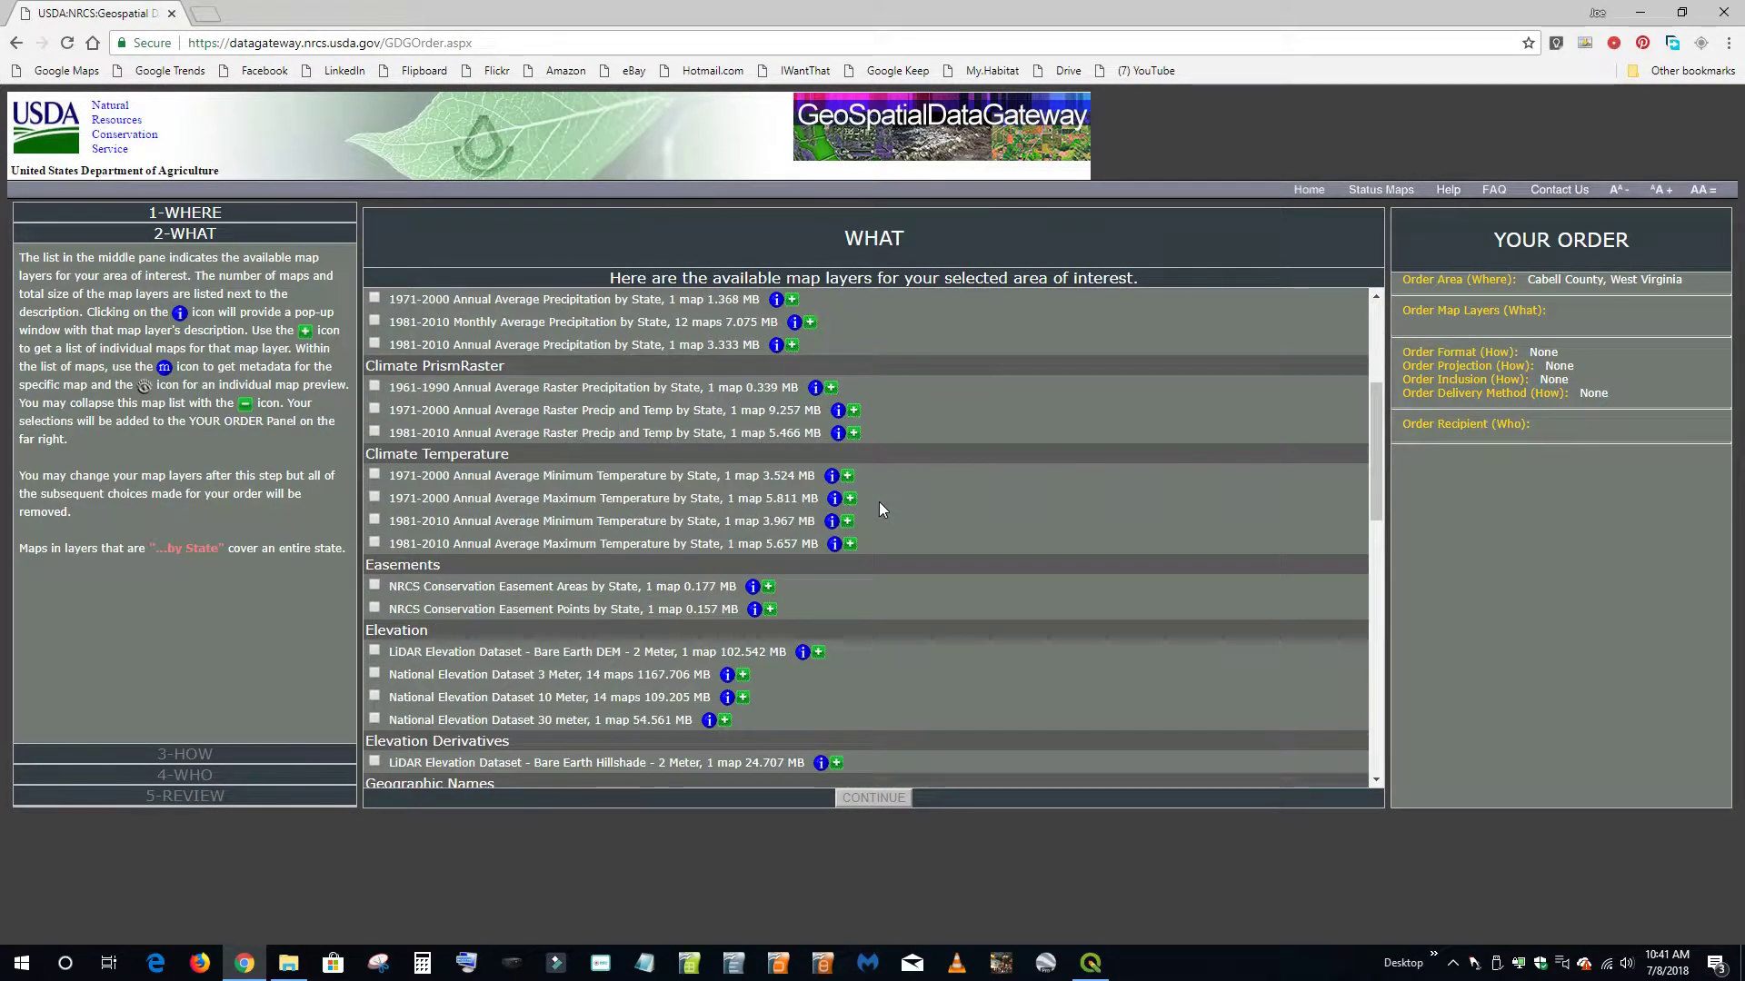
pyautogui.click(373, 477)
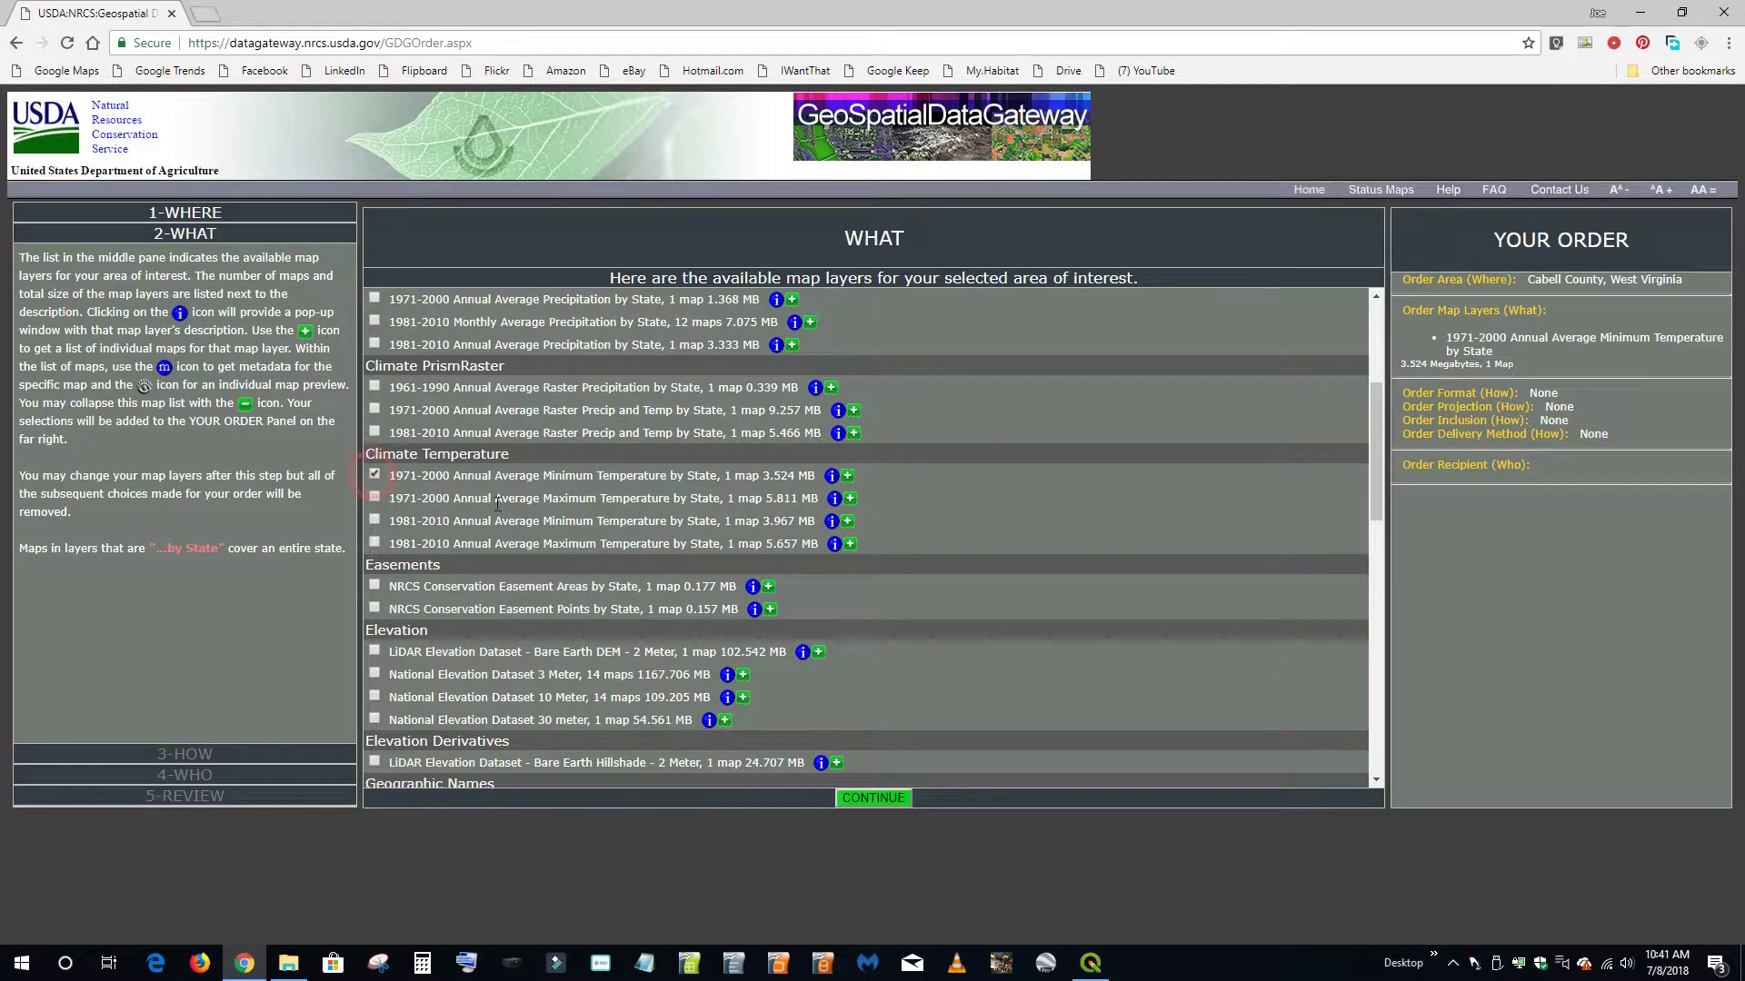
# Proceed to the delivery options and set the order format to ESRI Shape and the projection to UTM Zone 17 NAD83
pyautogui.click(874, 800)
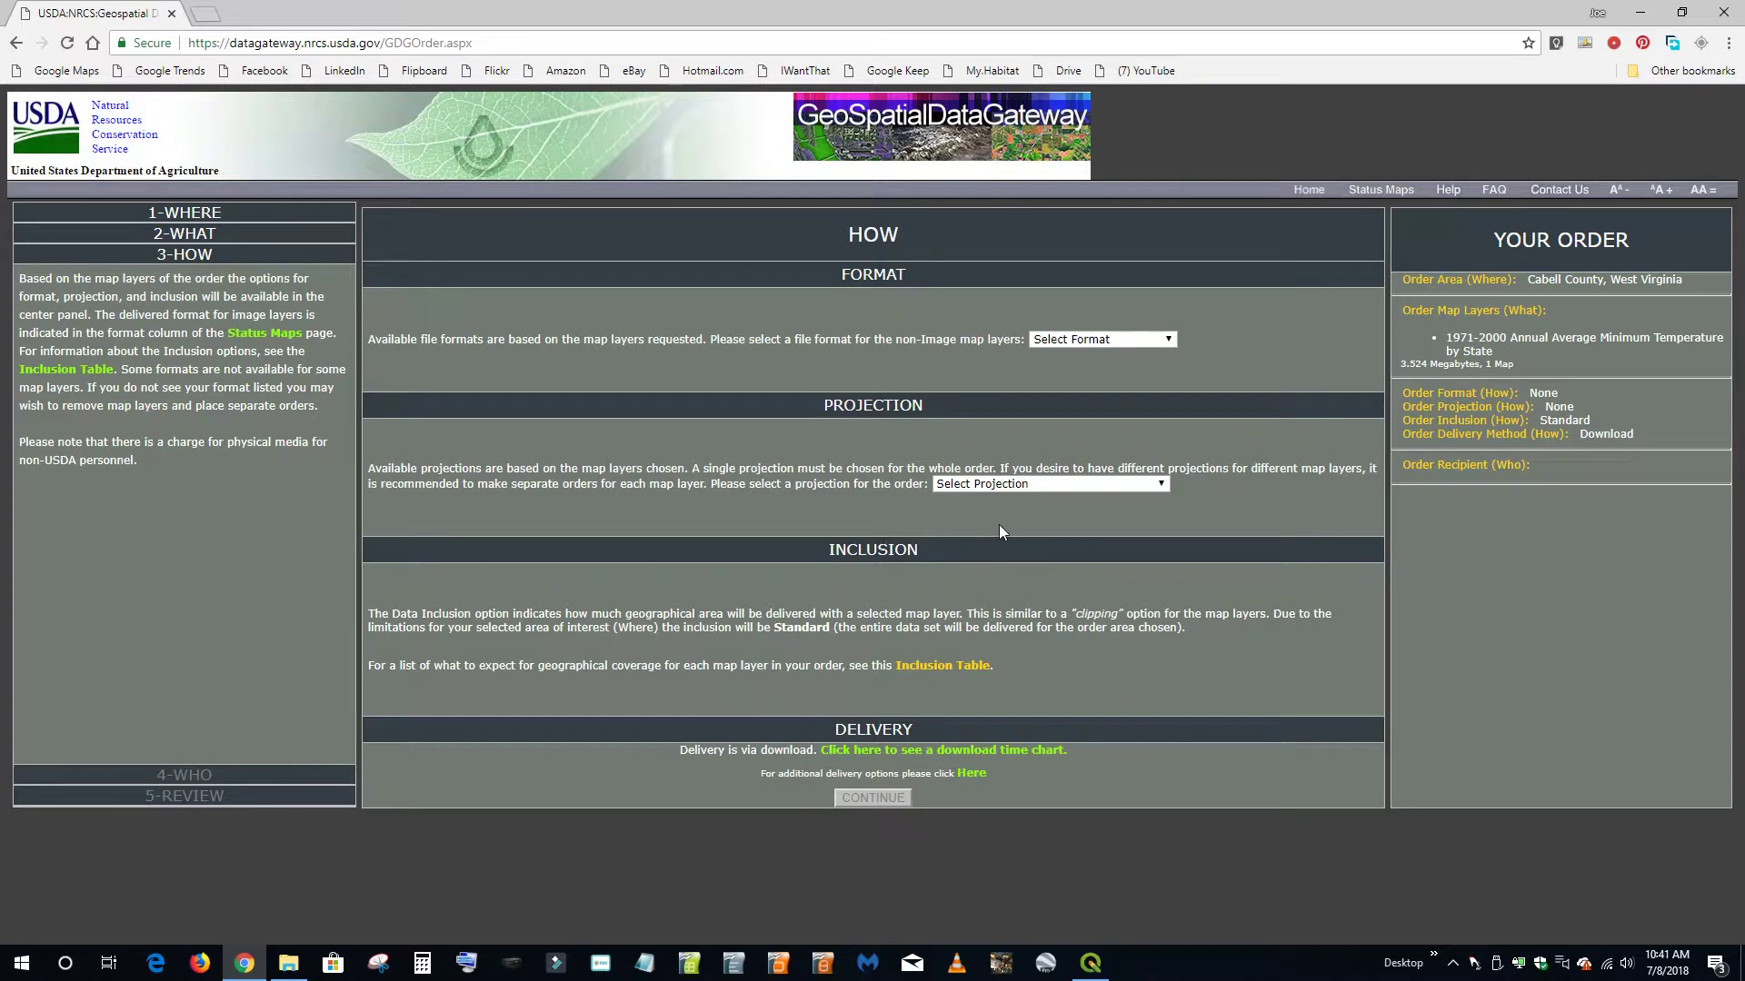
pyautogui.click(1172, 340)
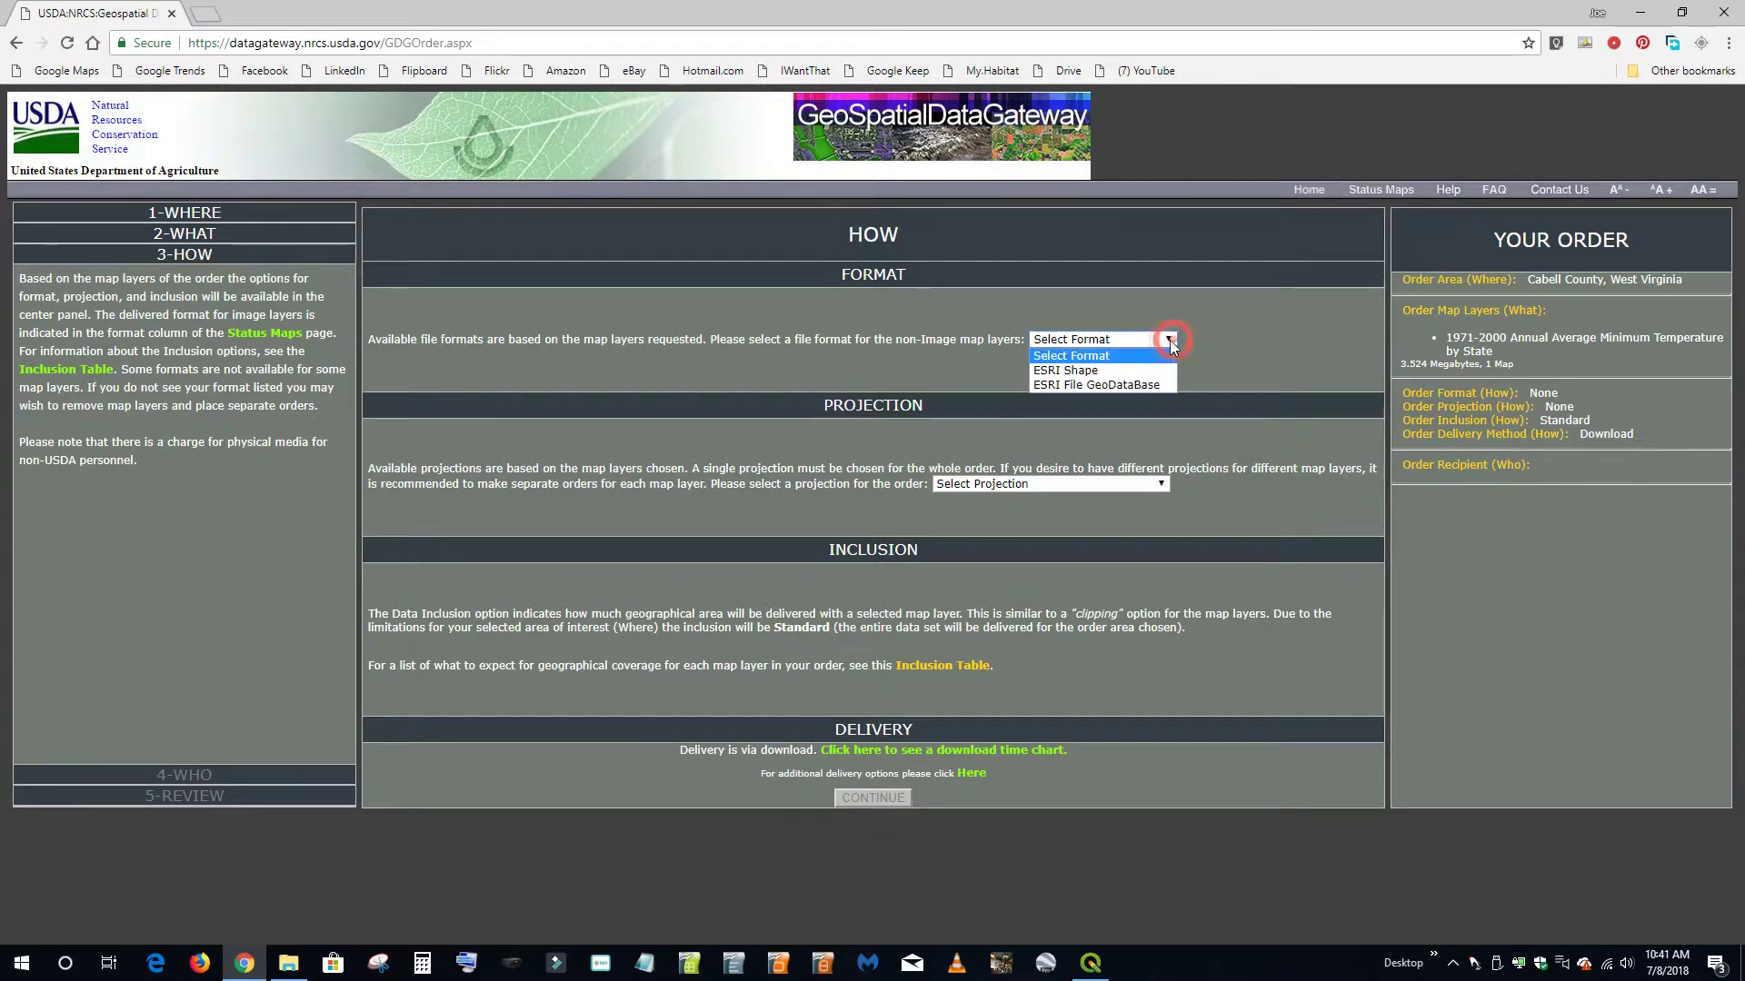
pyautogui.click(1099, 372)
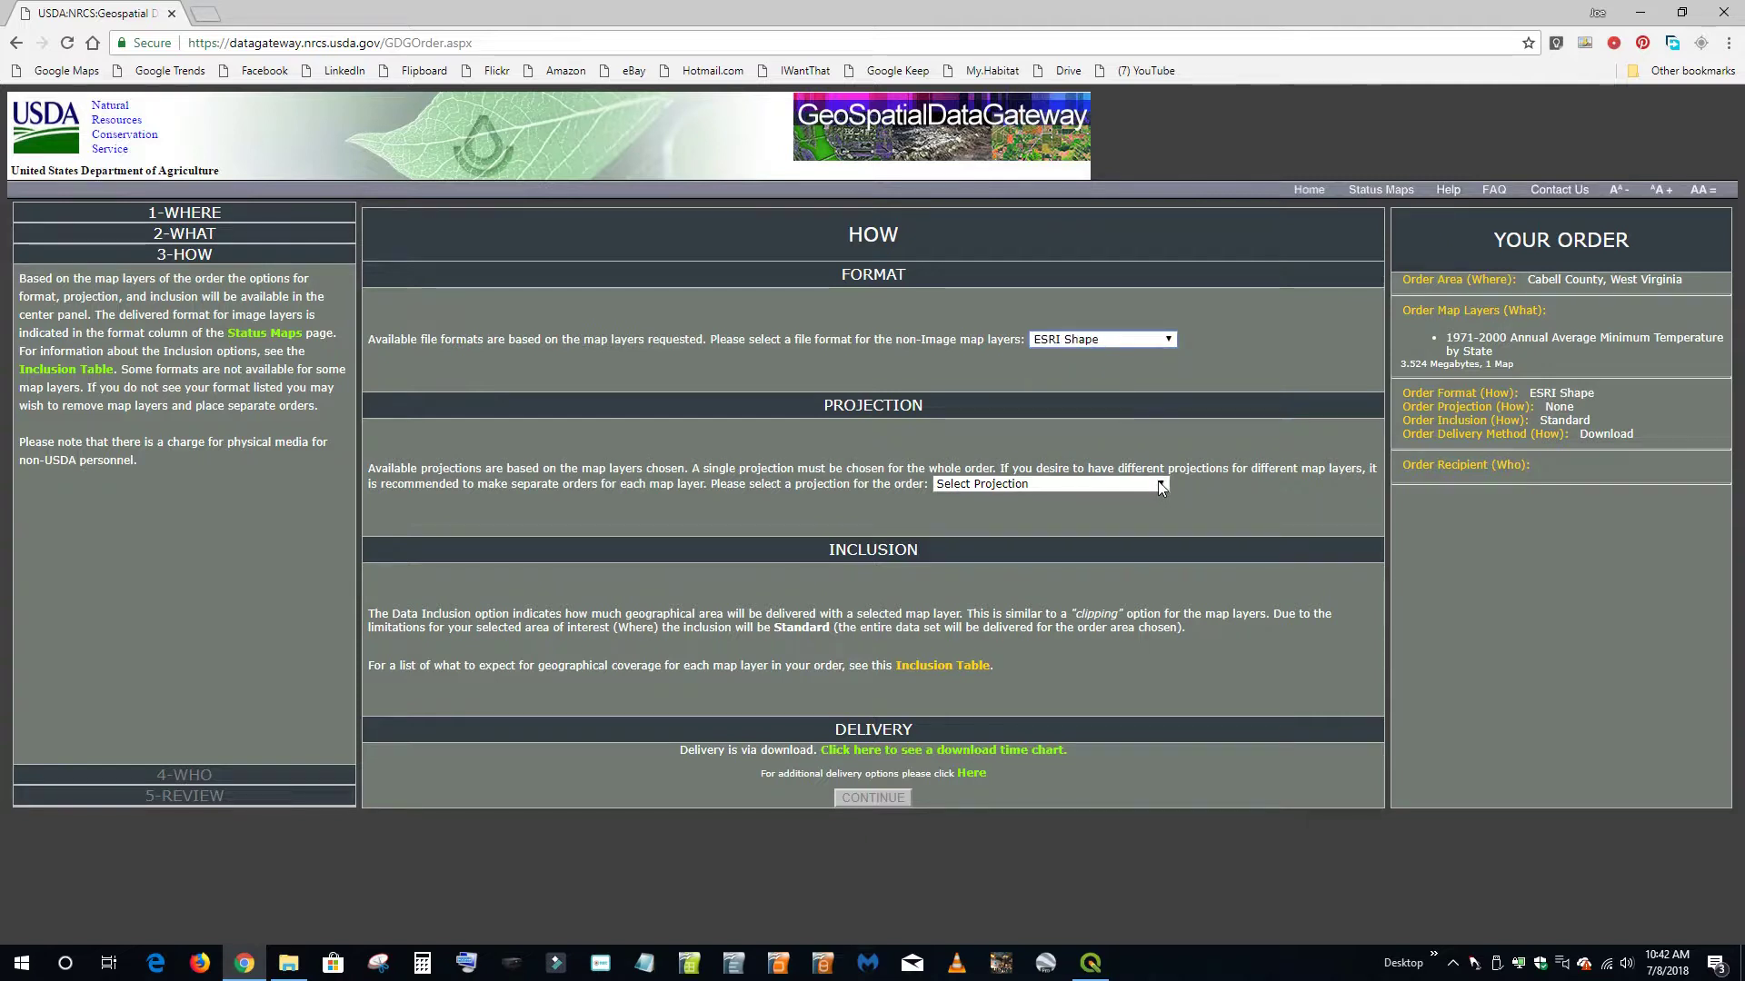
pyautogui.click(1160, 485)
pyautogui.click(1022, 558)
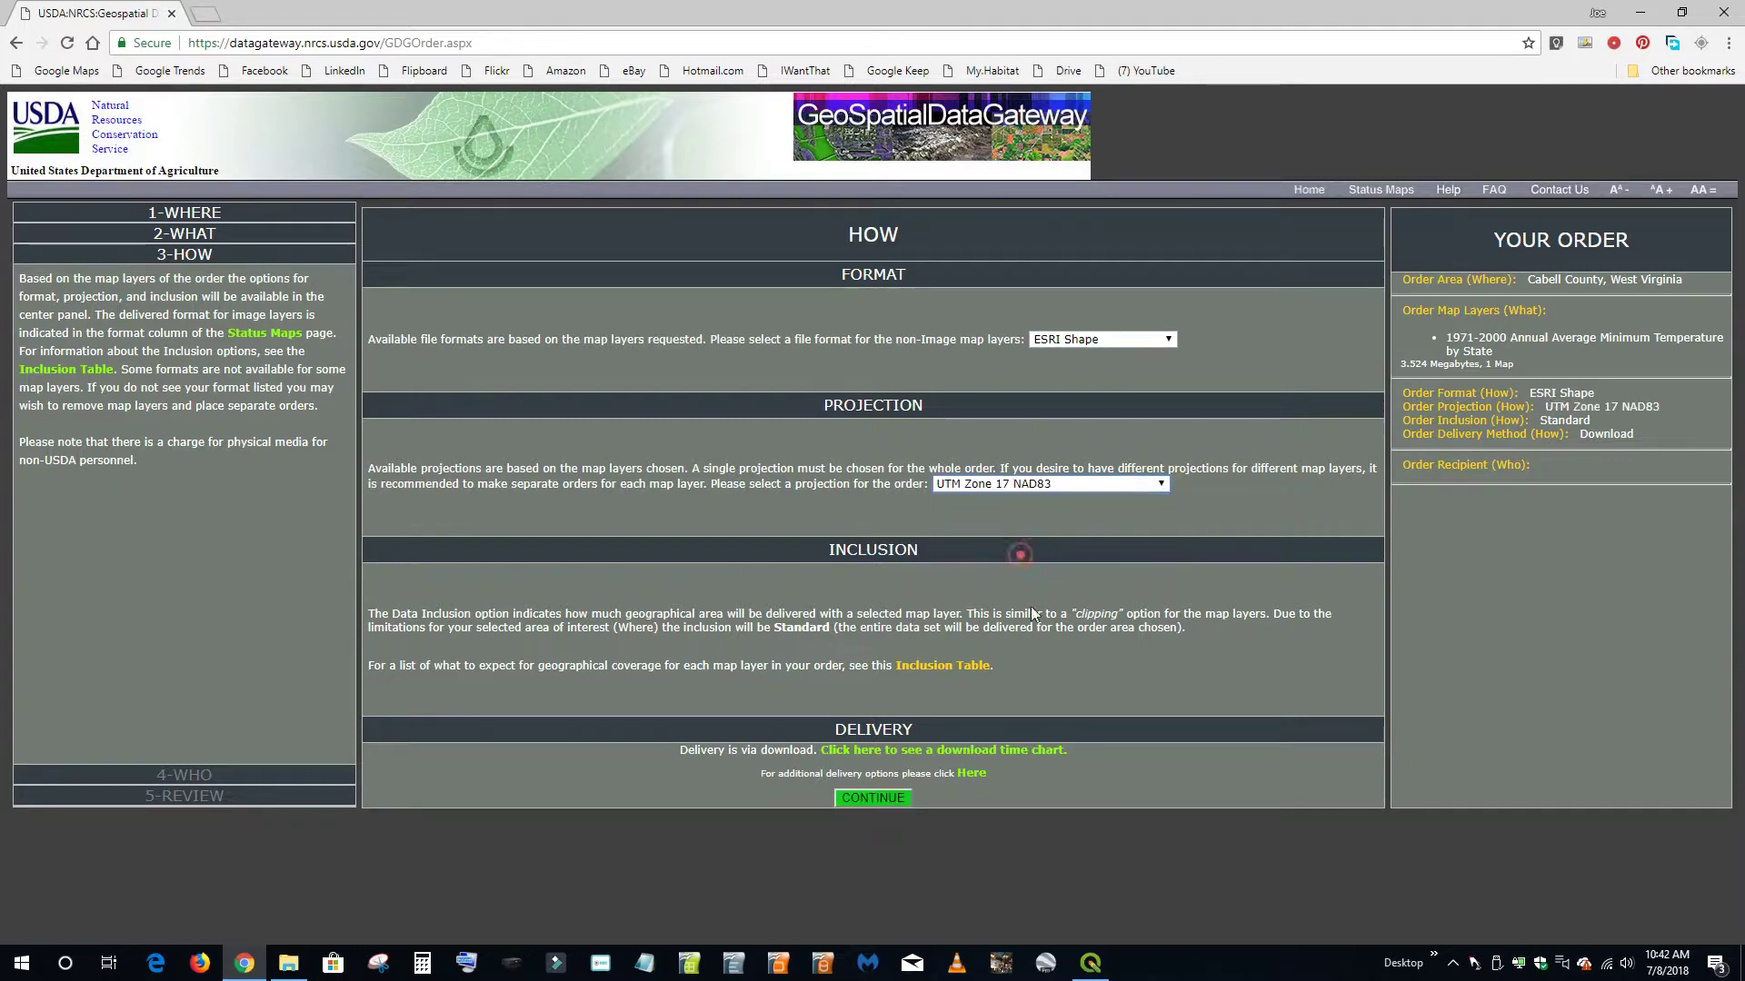
pyautogui.click(881, 798)
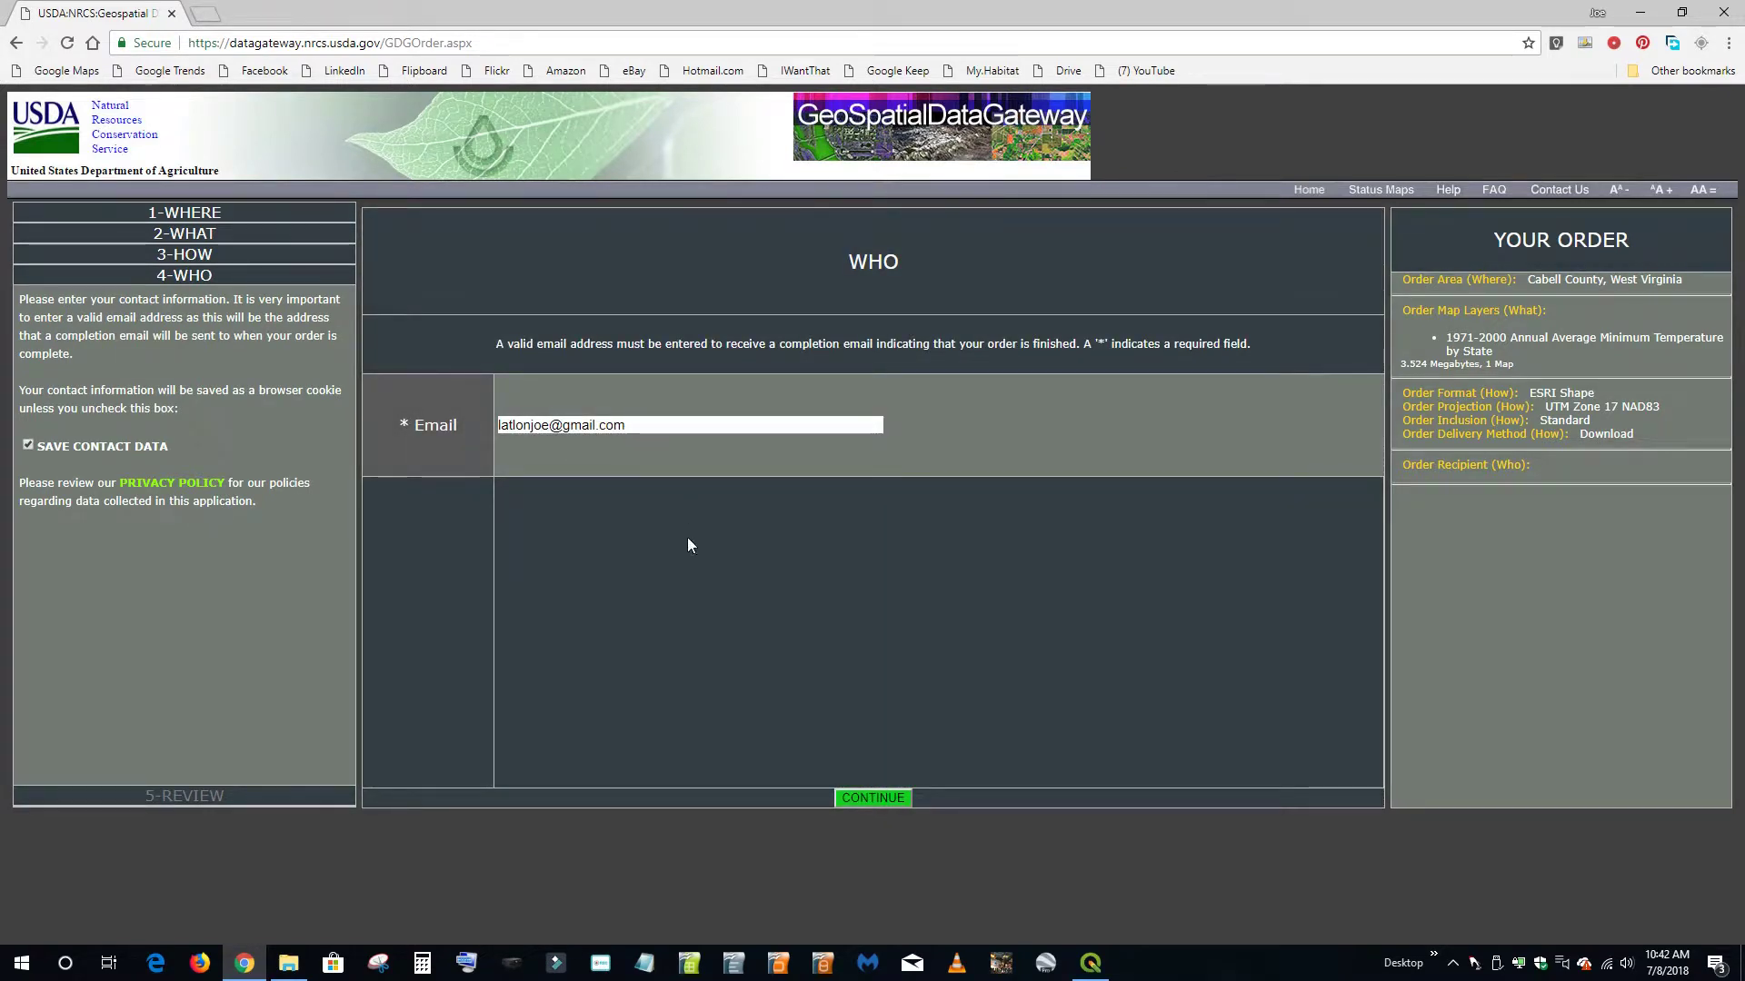
# Accept the prefilled contact e-mail, place the Cabell County data order, and minimize the browser
pyautogui.click(877, 798)
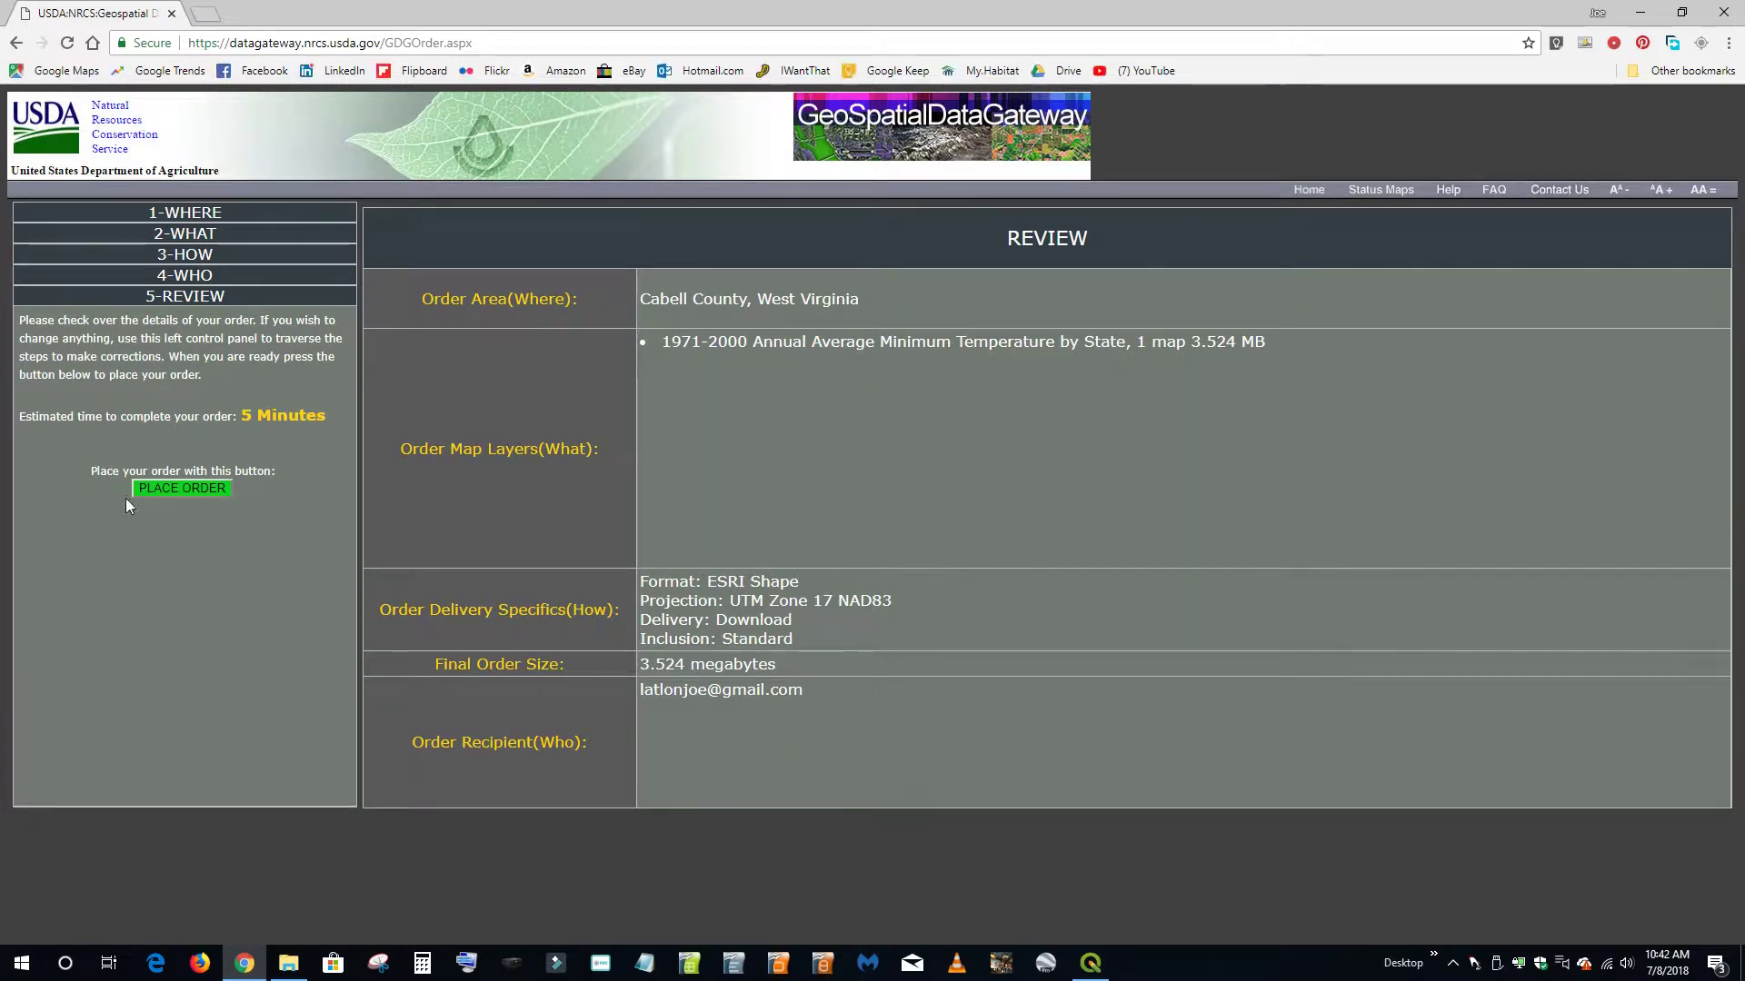
pyautogui.click(167, 489)
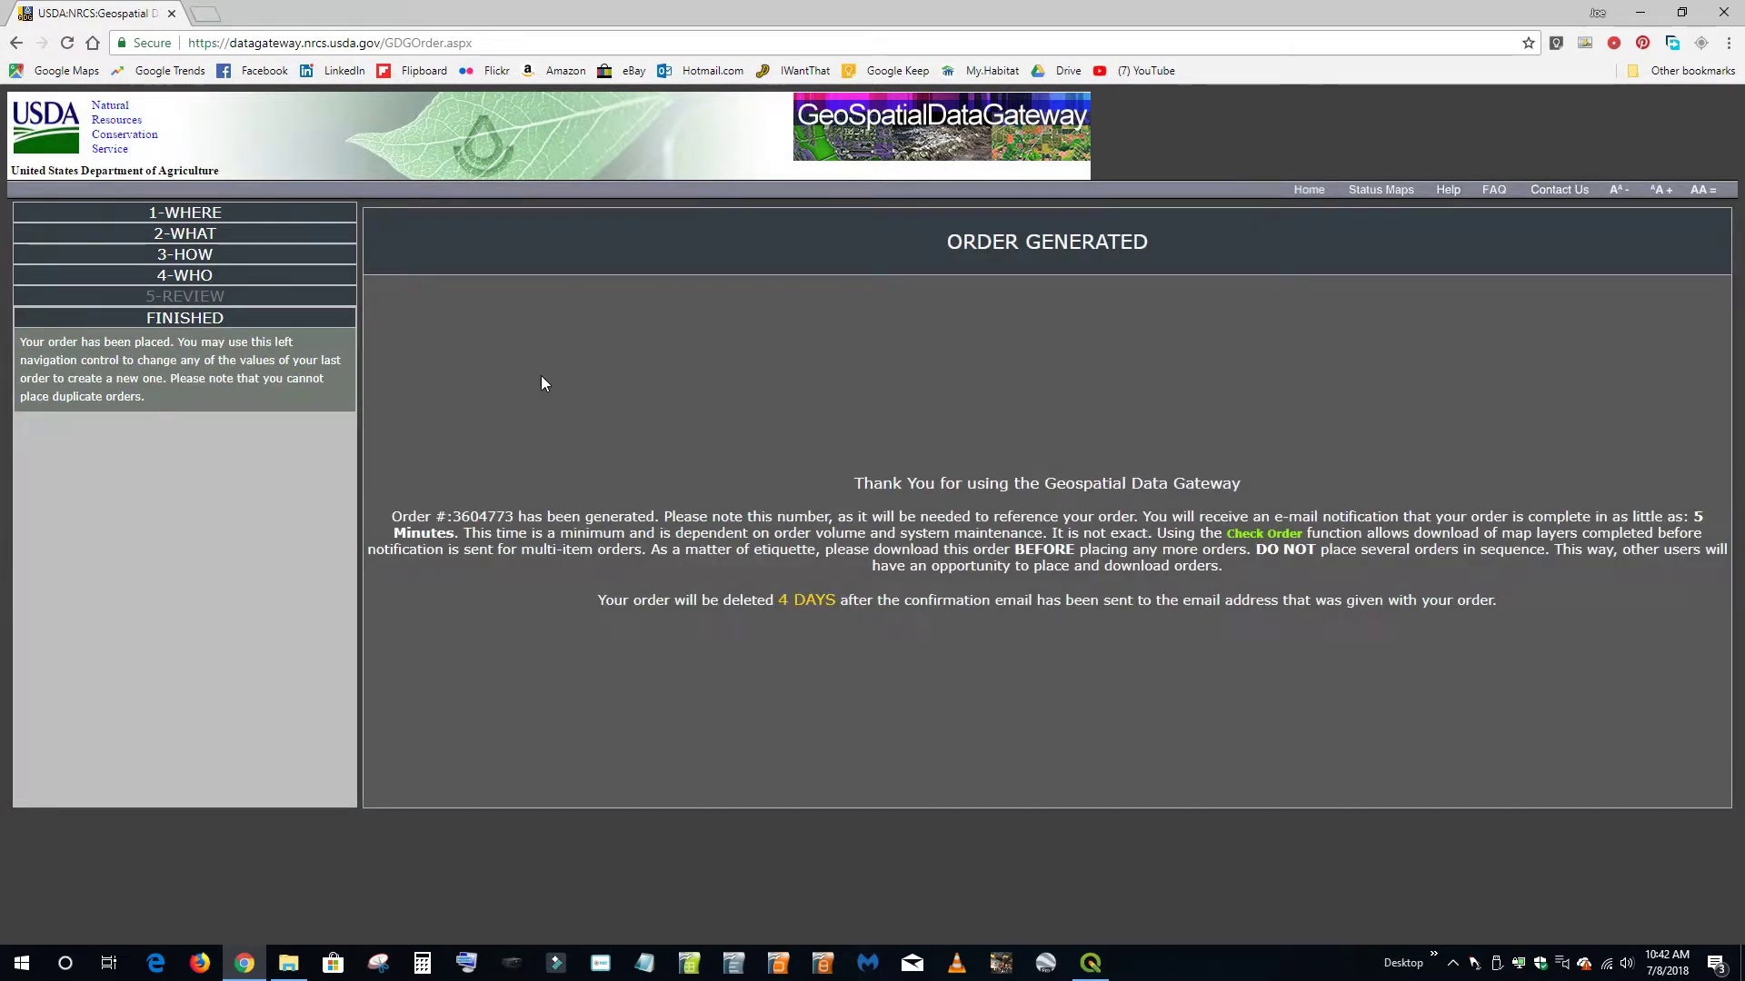
pyautogui.click(1643, 14)
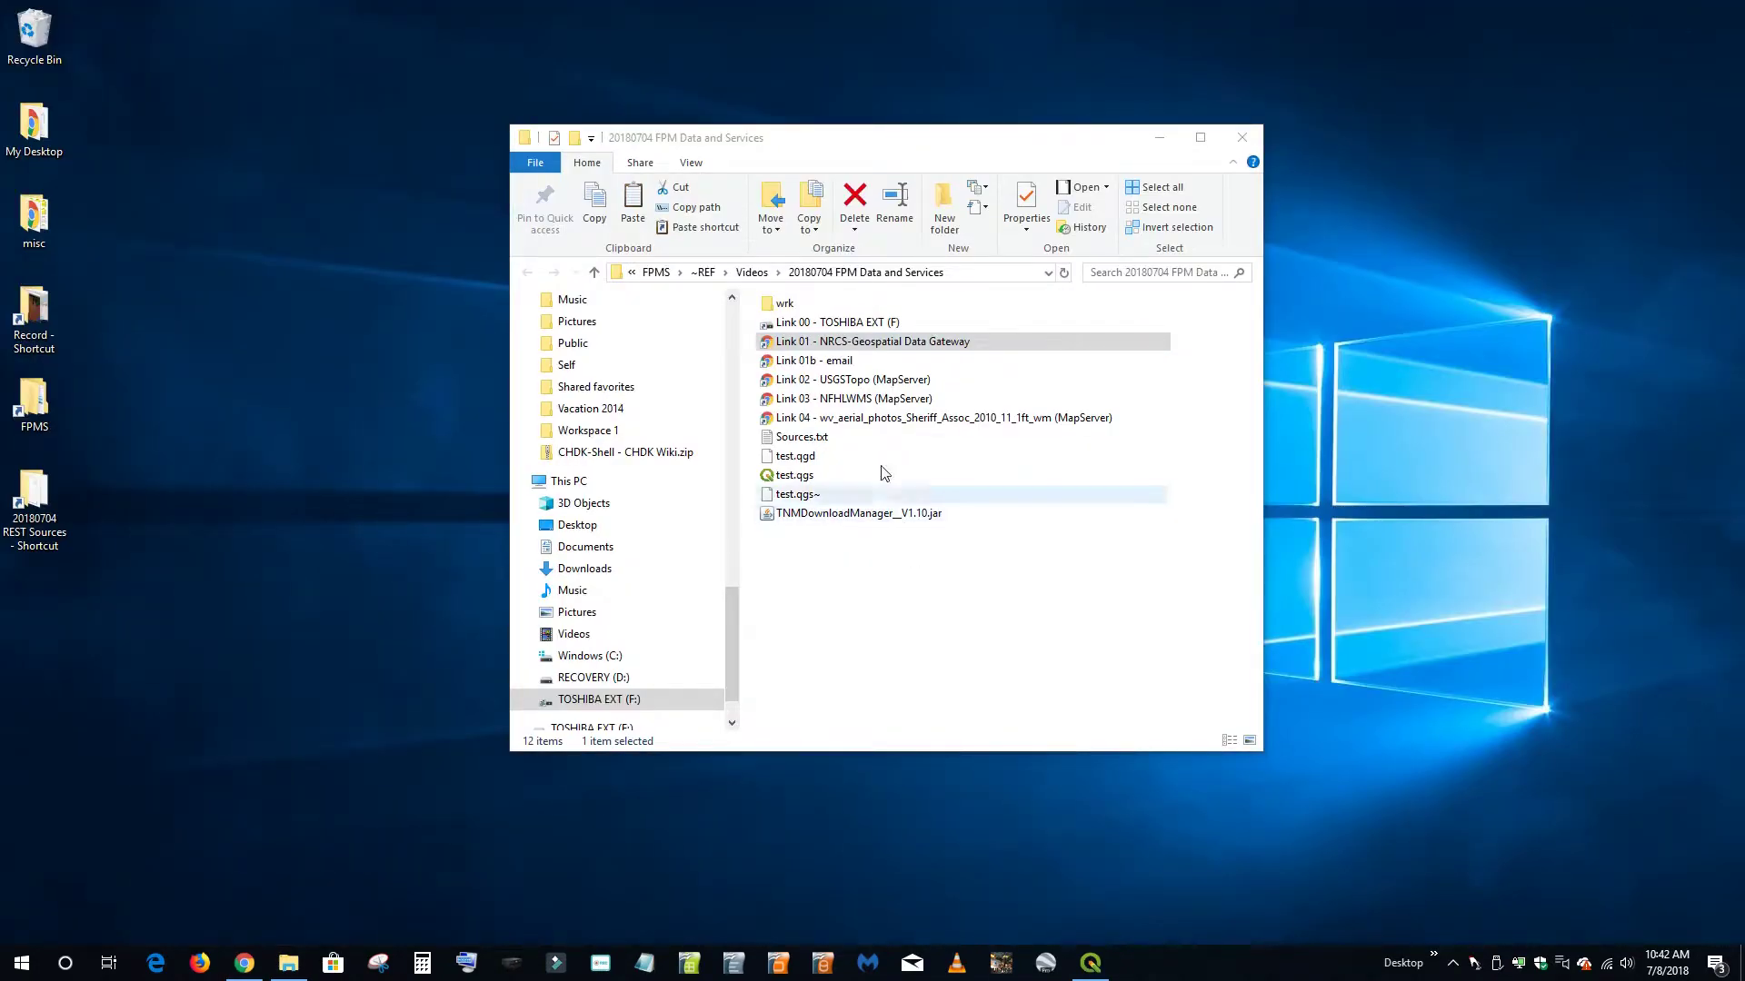
# Open the inbox from the saved Link 01b - email shortcut and read the Geospatial Data Gateway order message, then minimize the browser
pyautogui.doubleClick(822, 361)
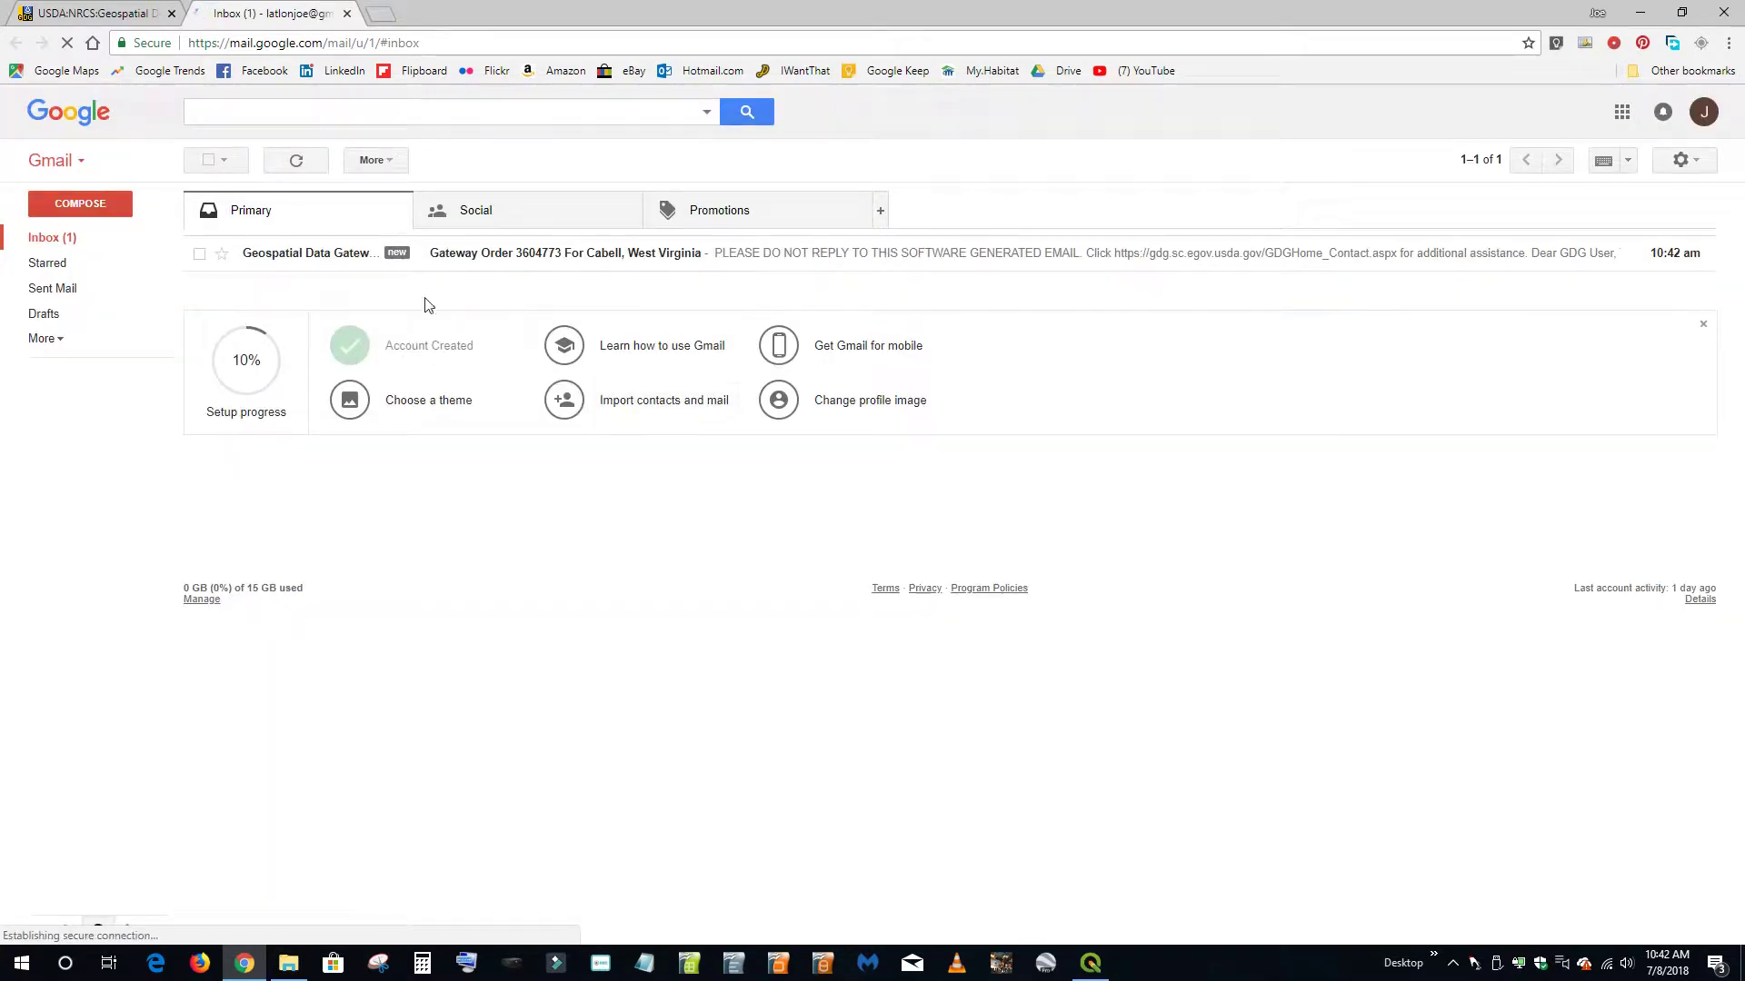
pyautogui.click(518, 253)
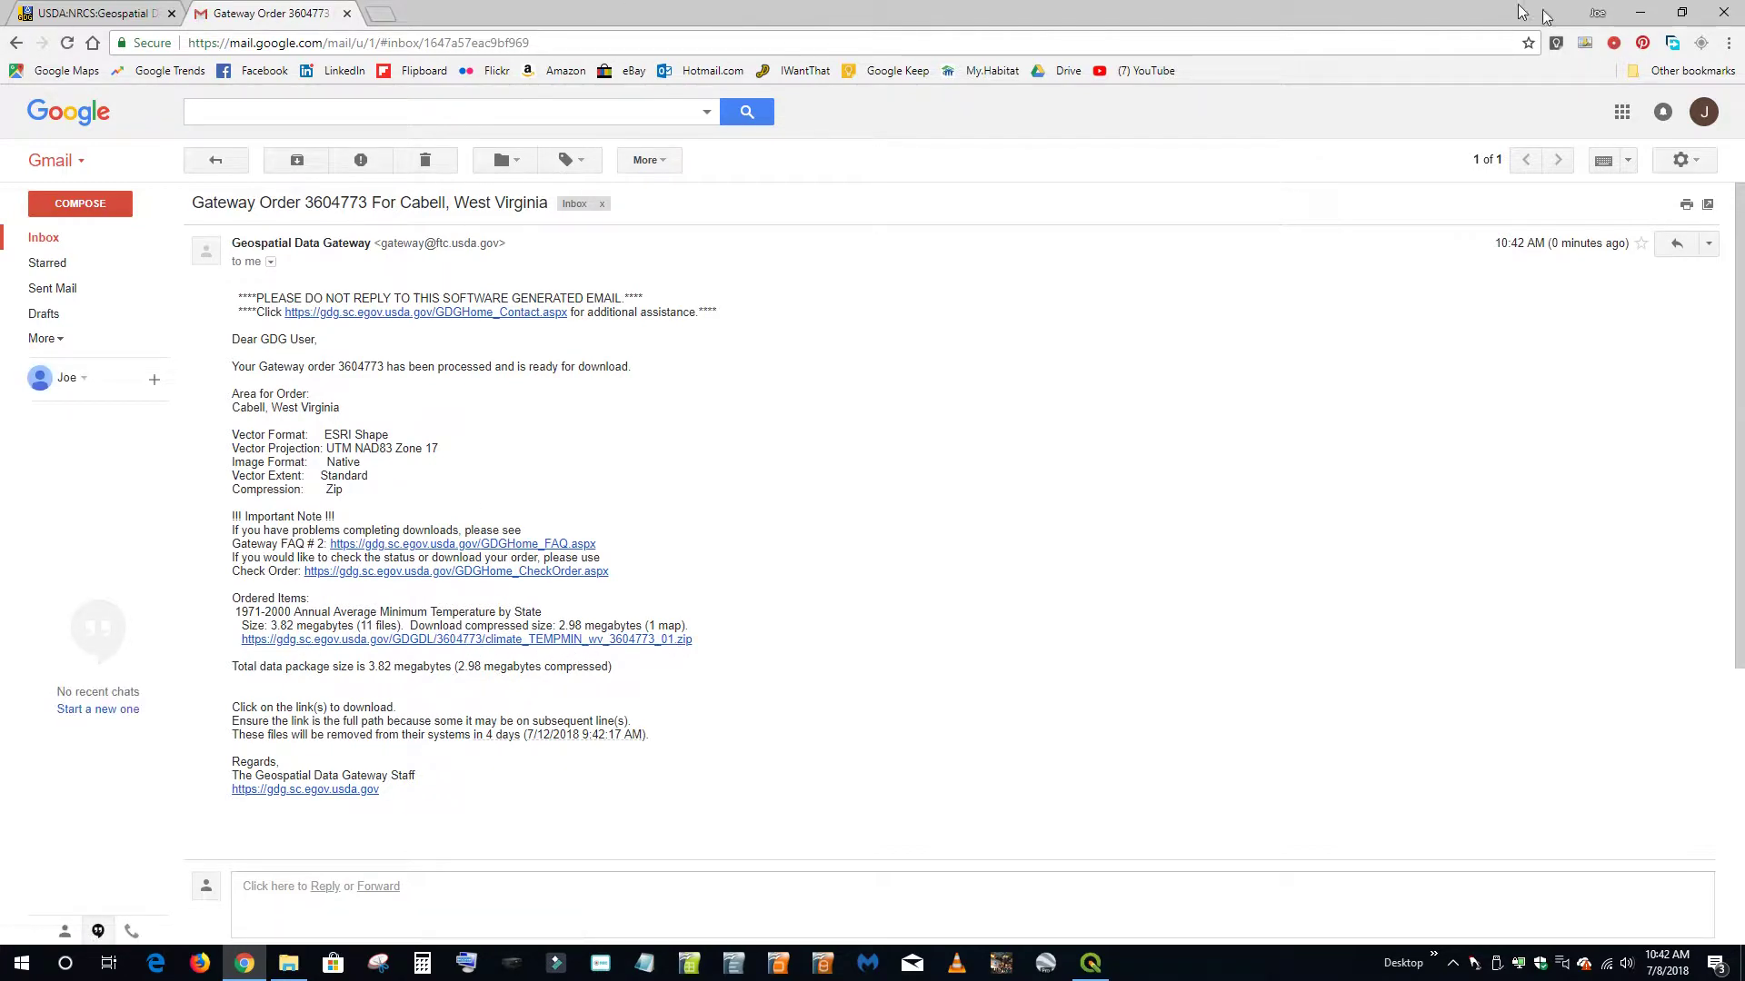
pyautogui.click(1640, 13)
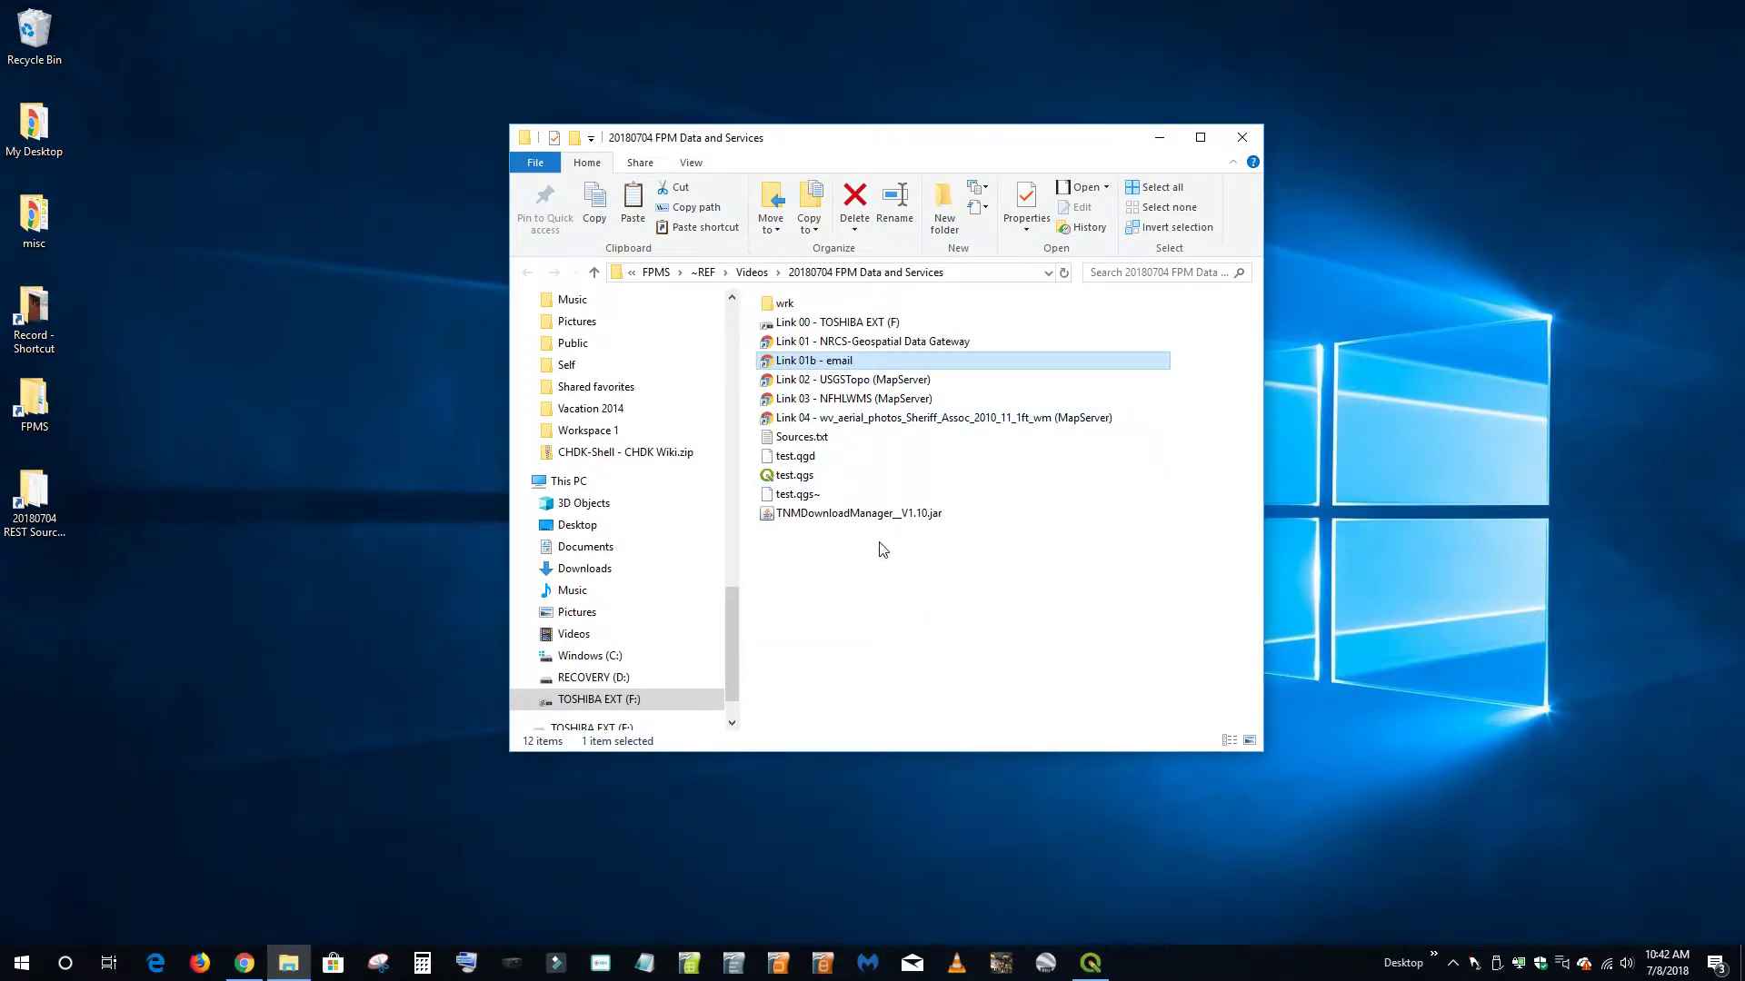
# Examine the live connections and download URLs listed in Sources.txt, then close the file
pyautogui.doubleClick(809, 439)
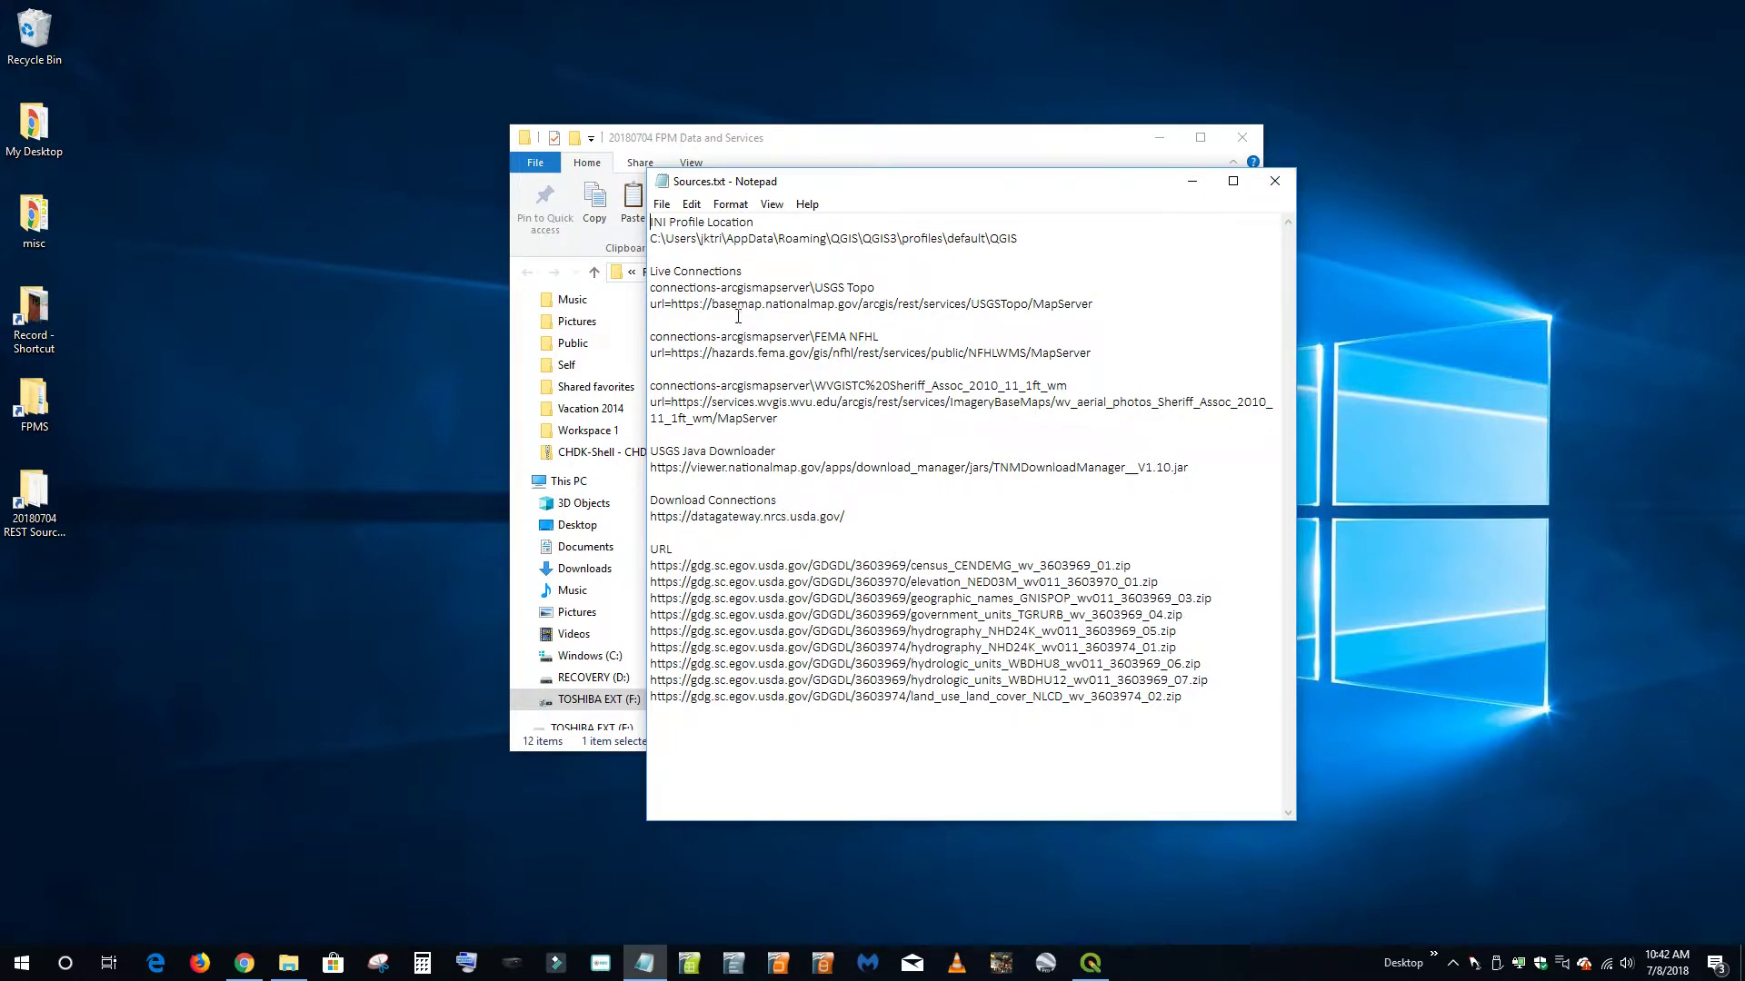
pyautogui.click(1275, 181)
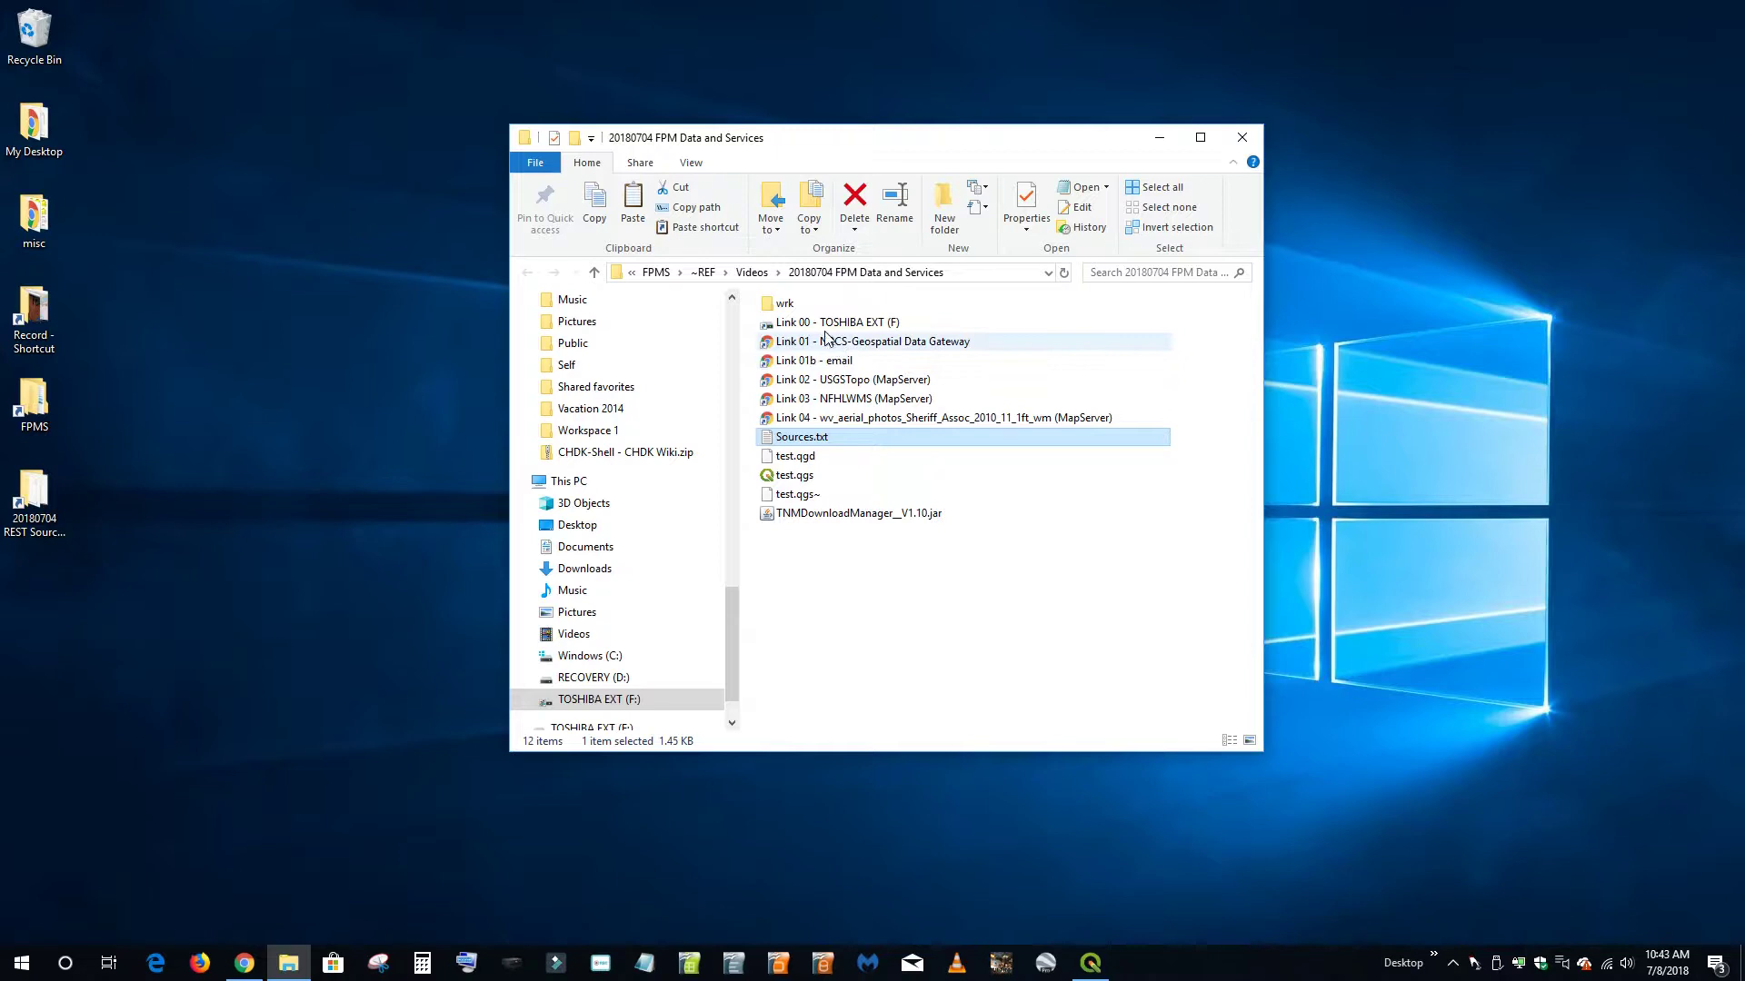
# Launch the USGS download manager from TNMDownloadManager__V1.10.jar and minimize its window
pyautogui.click(845, 515)
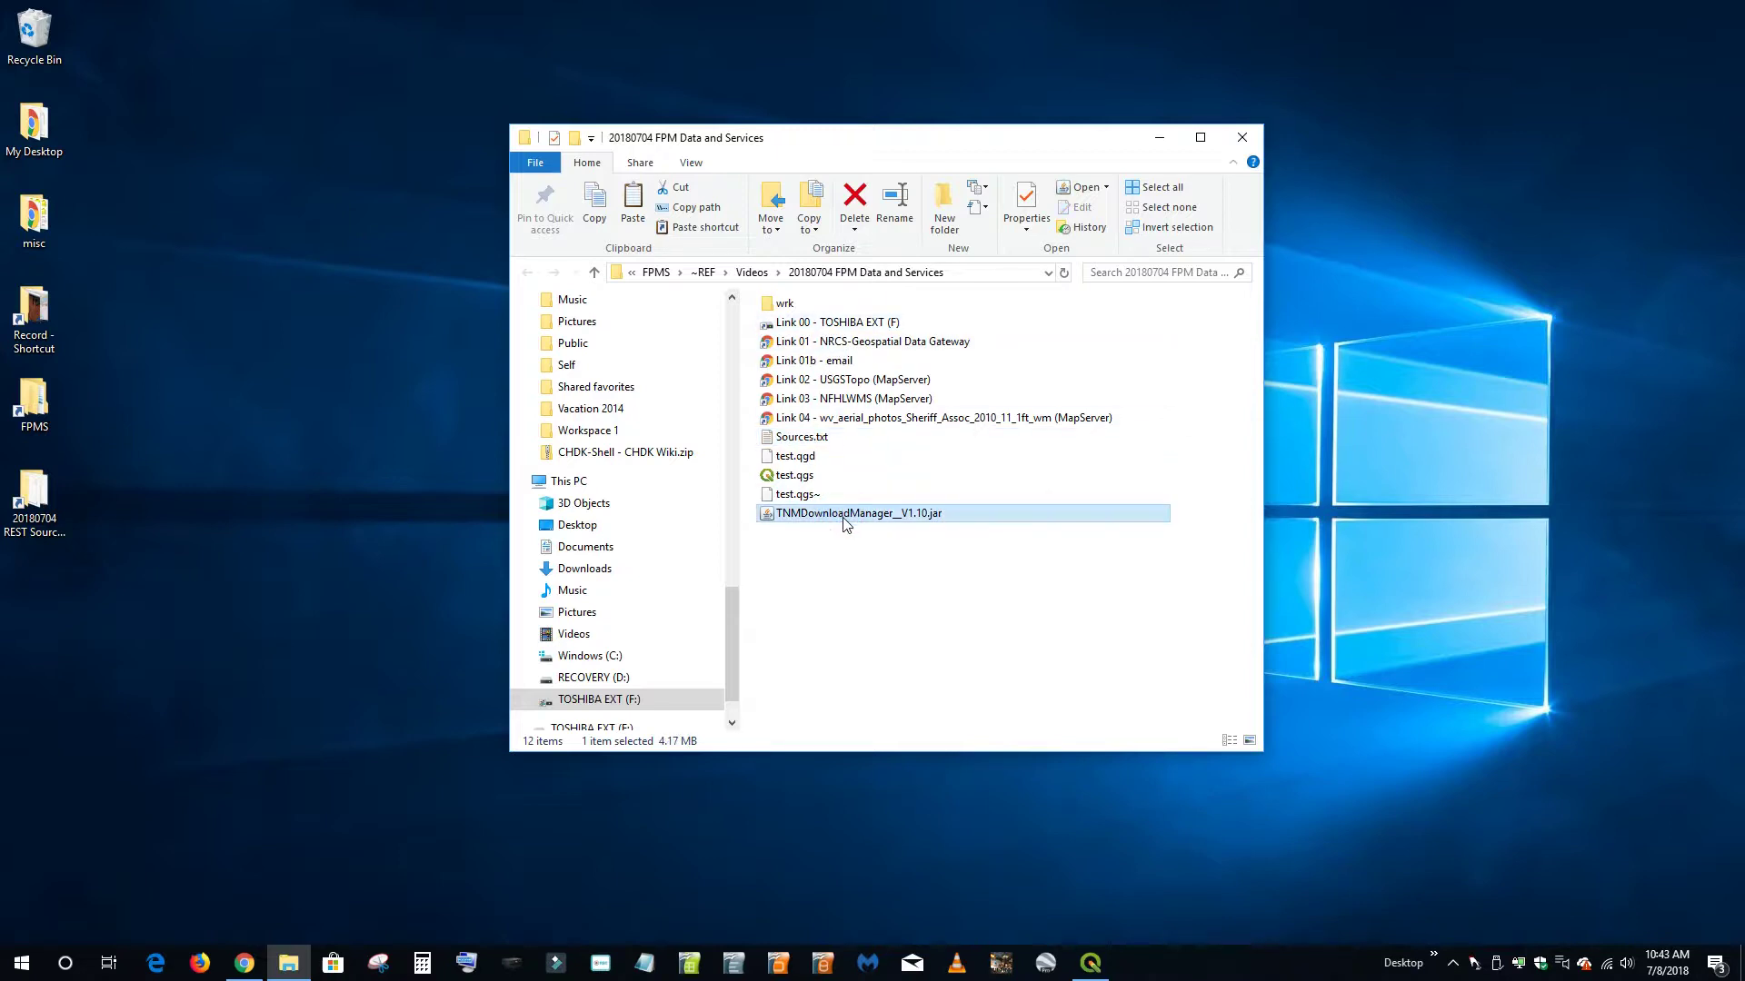
pyautogui.doubleClick(844, 519)
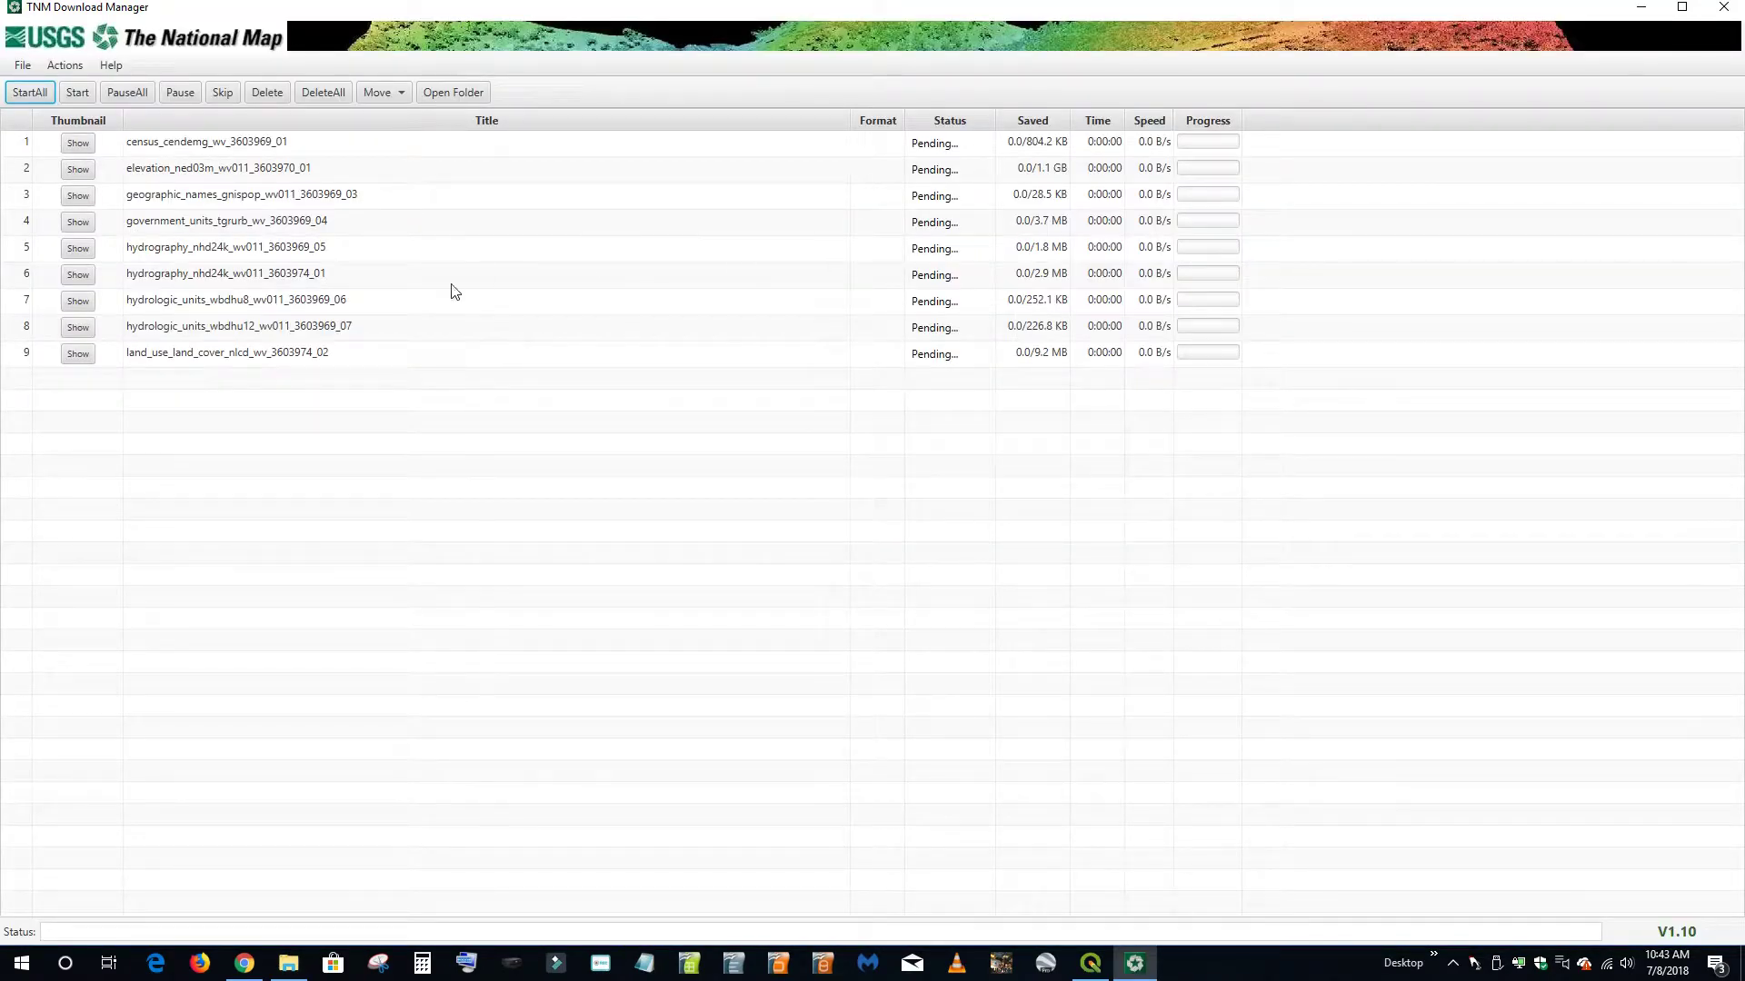
pyautogui.click(1641, 7)
# Reopen Sources.txt and copy the URL heading together with all the zip download links below it
pyautogui.doubleClick(793, 438)
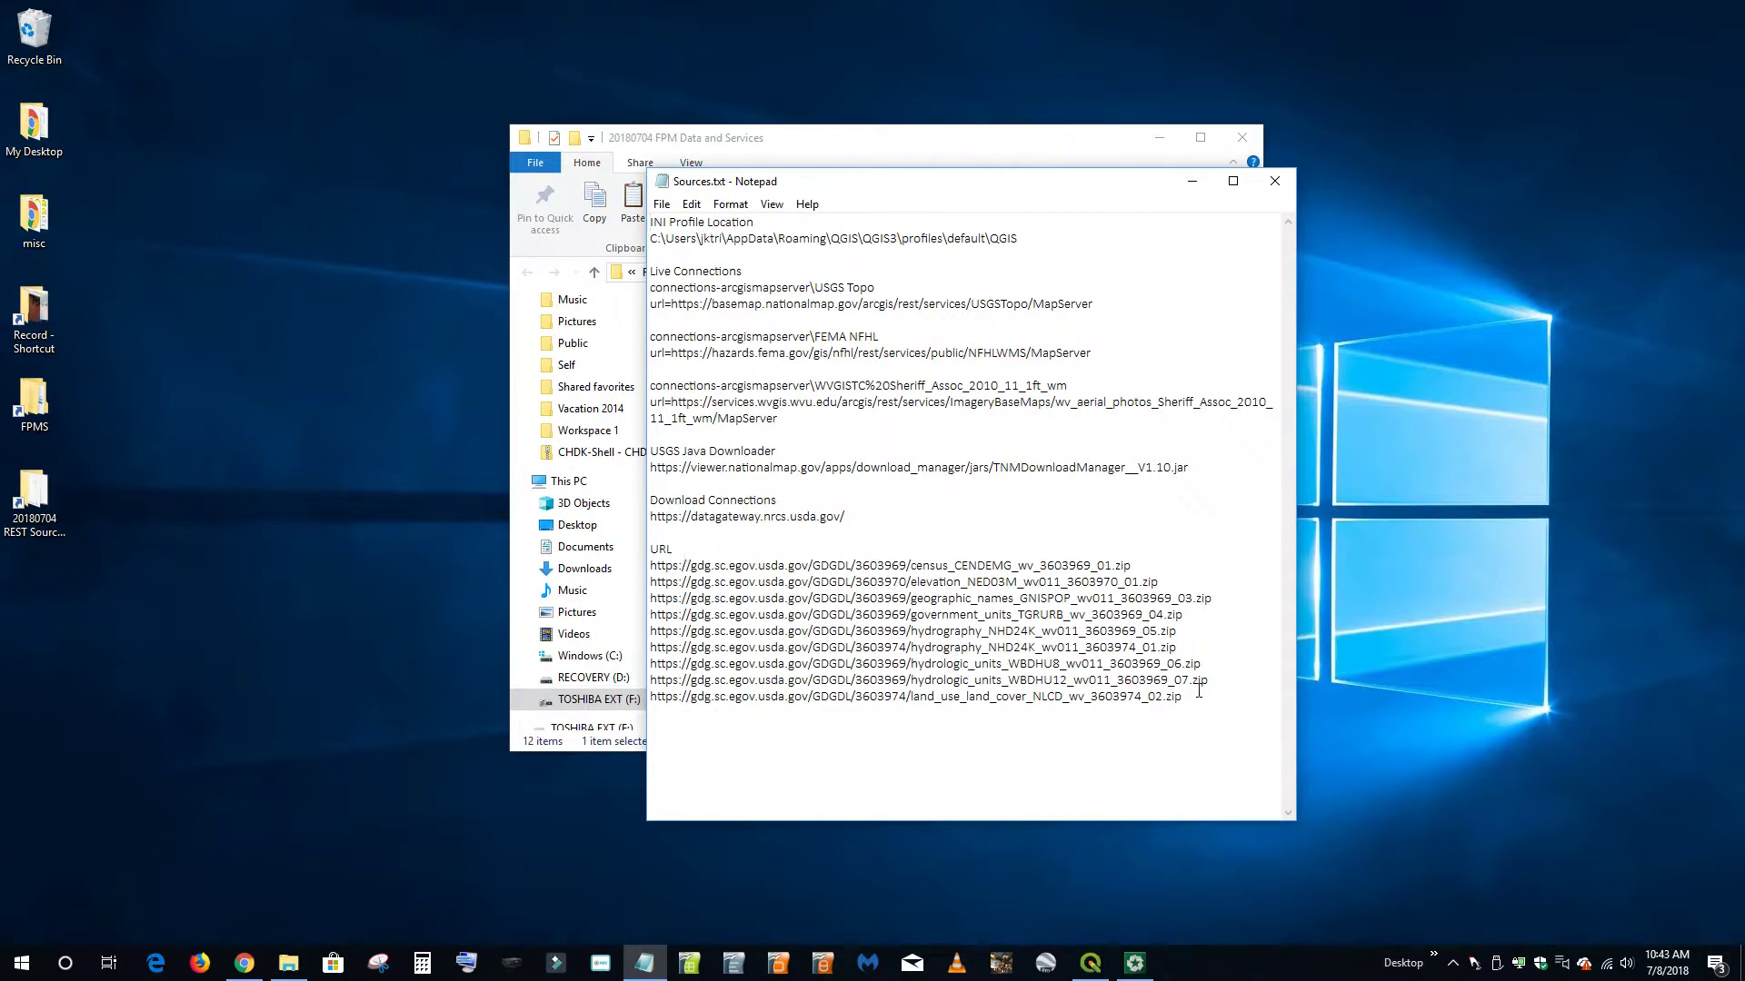
pyautogui.moveTo(1186, 697); pyautogui.dragTo(638, 549)
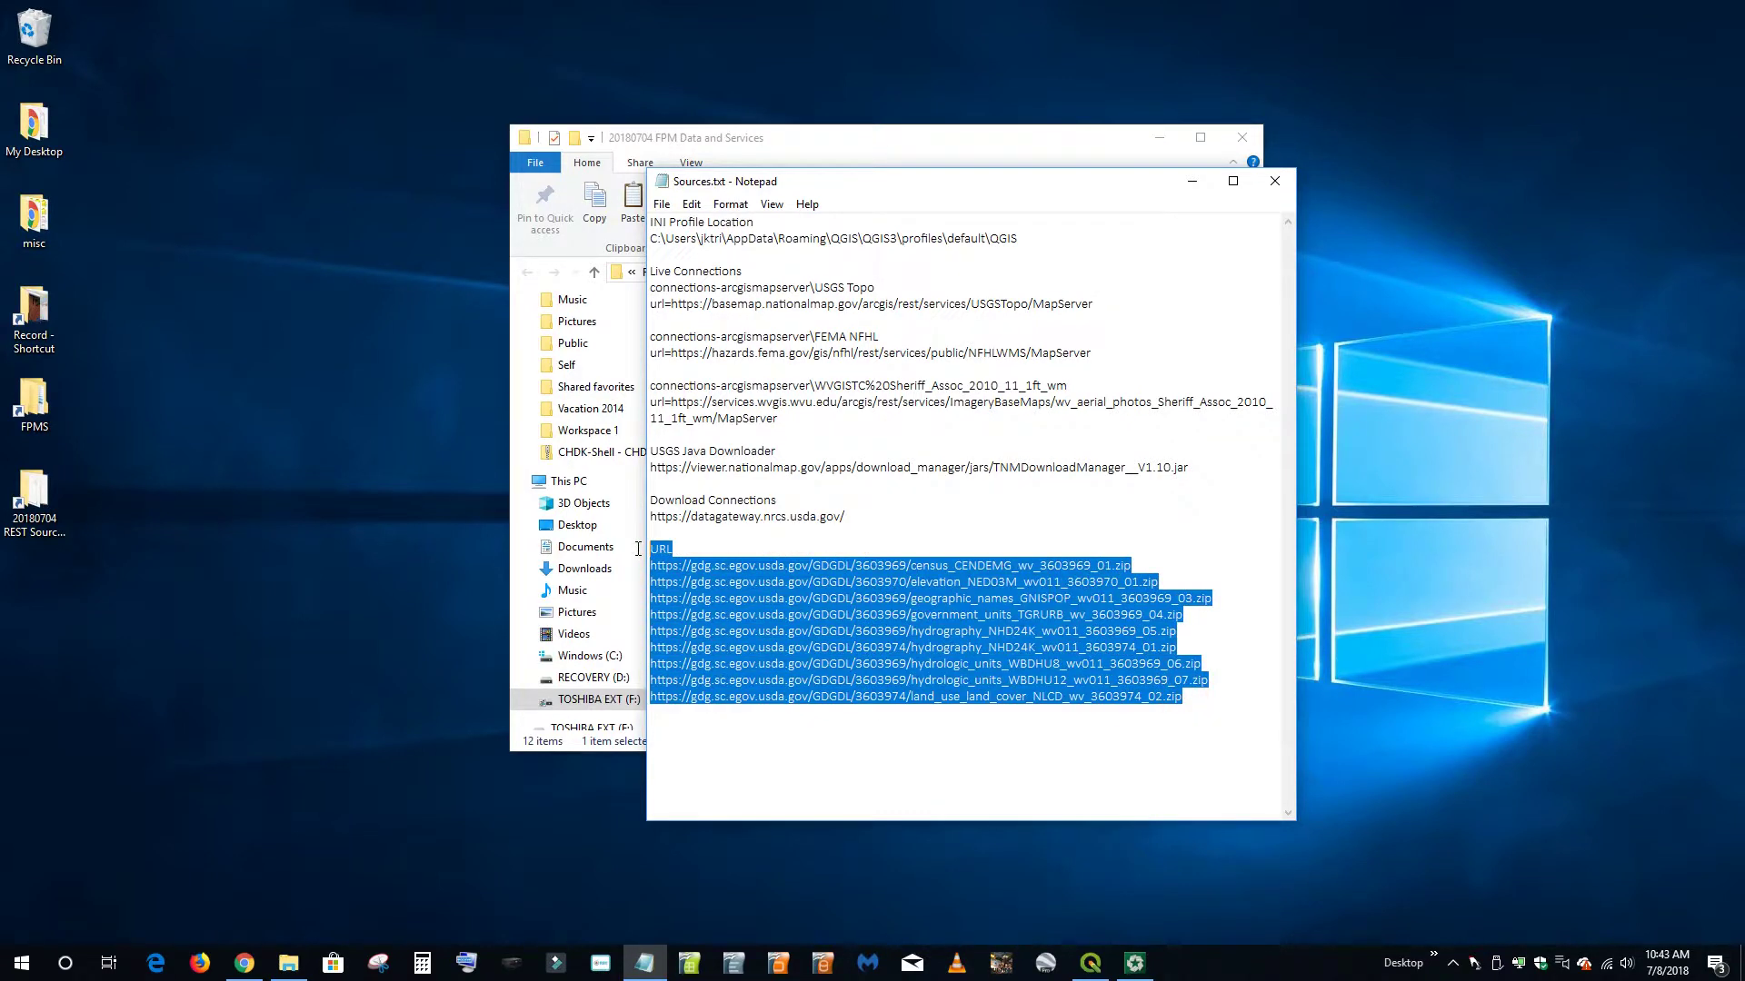
pyautogui.rightClick(706, 600)
pyautogui.click(763, 652)
# Create a new text document on the desktop named list.txt
pyautogui.rightClick(254, 528)
pyautogui.moveTo(454, 706)
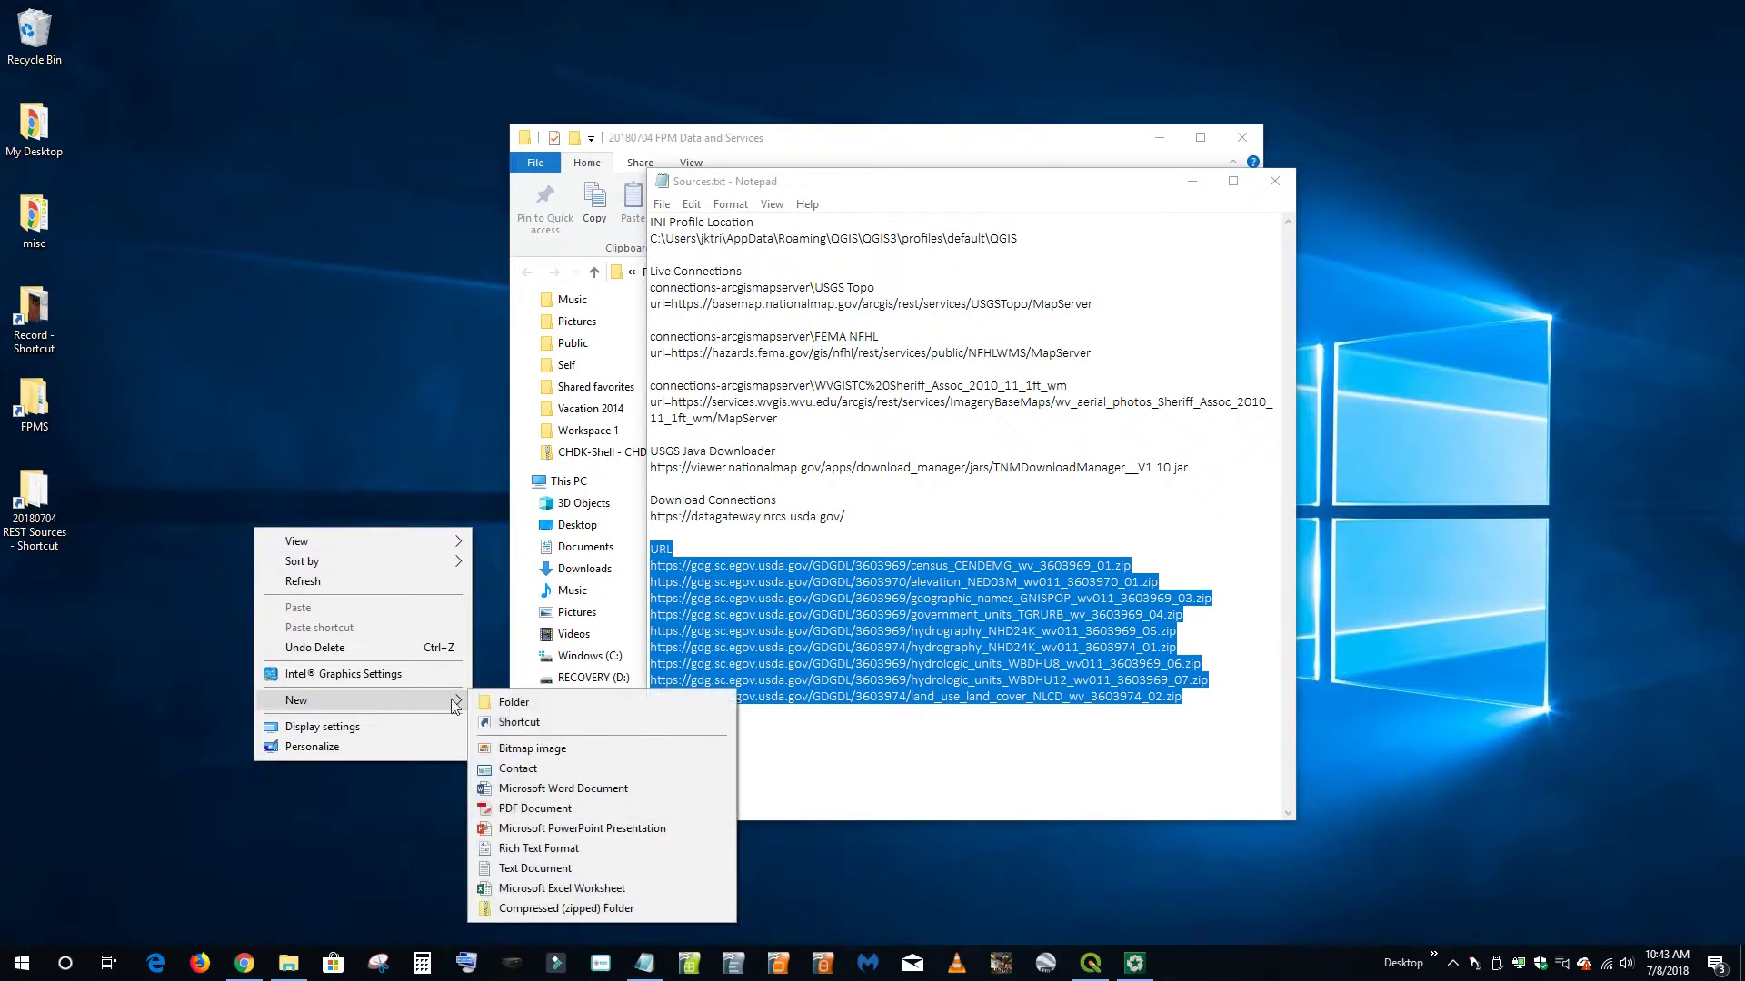
pyautogui.click(536, 870)
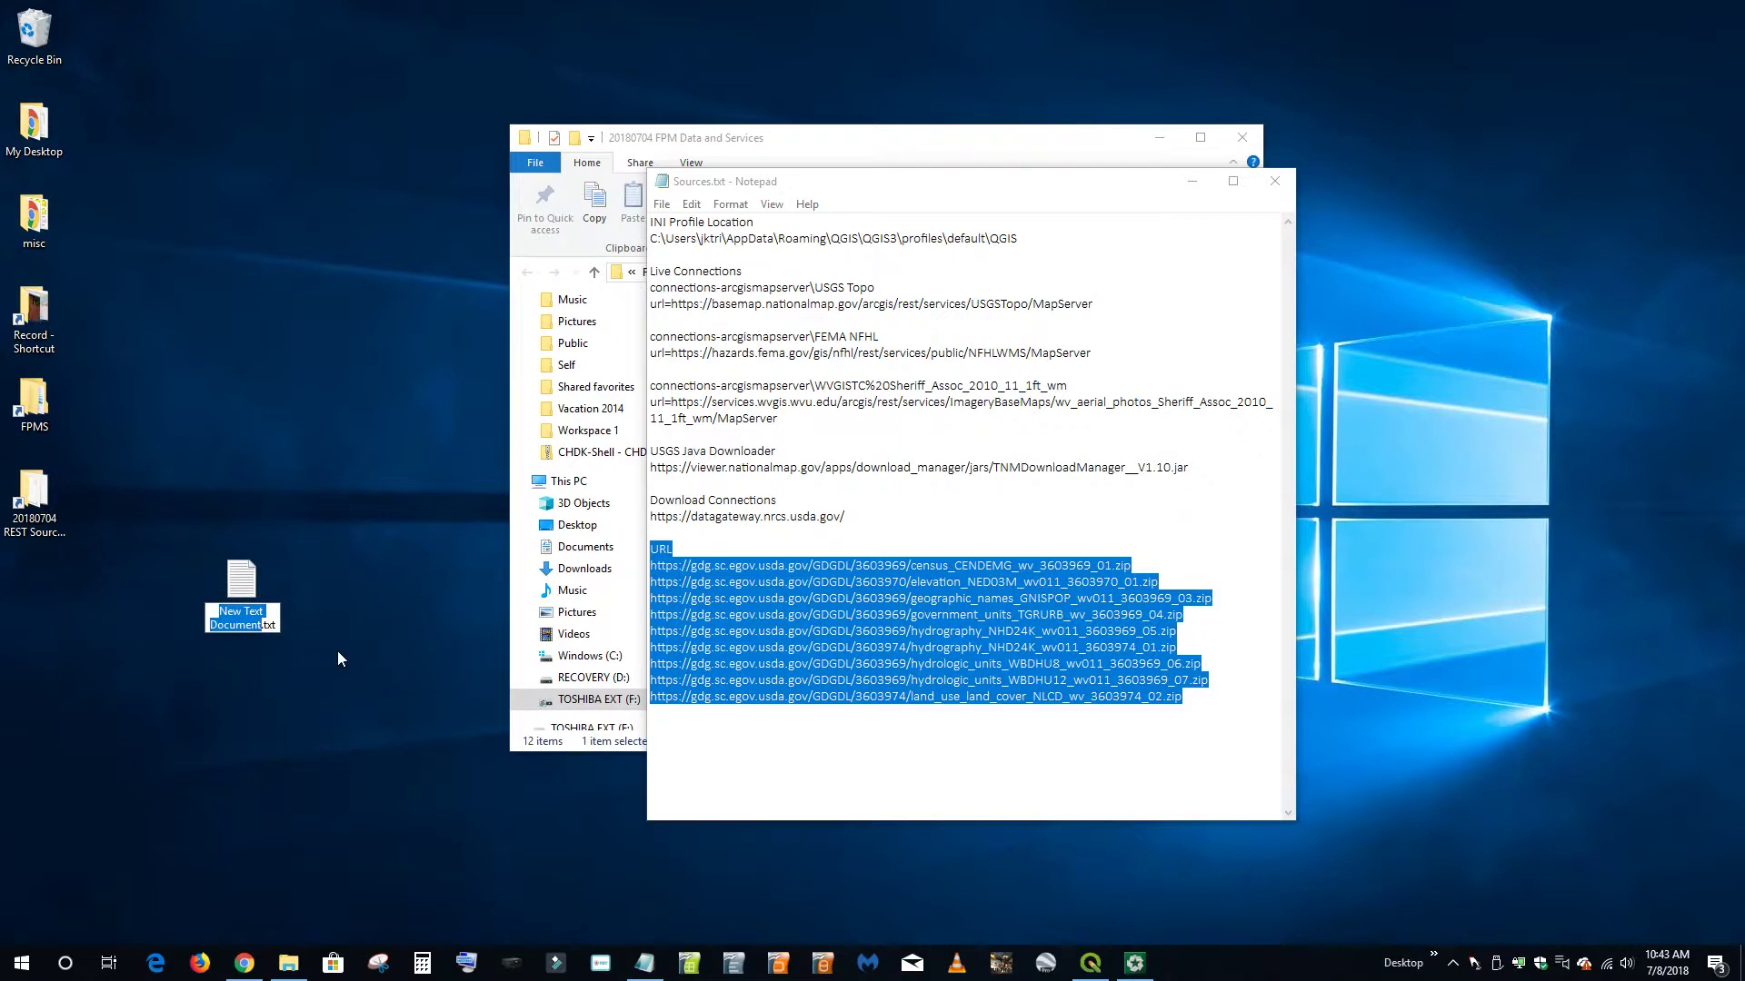
pyautogui.write('lis')
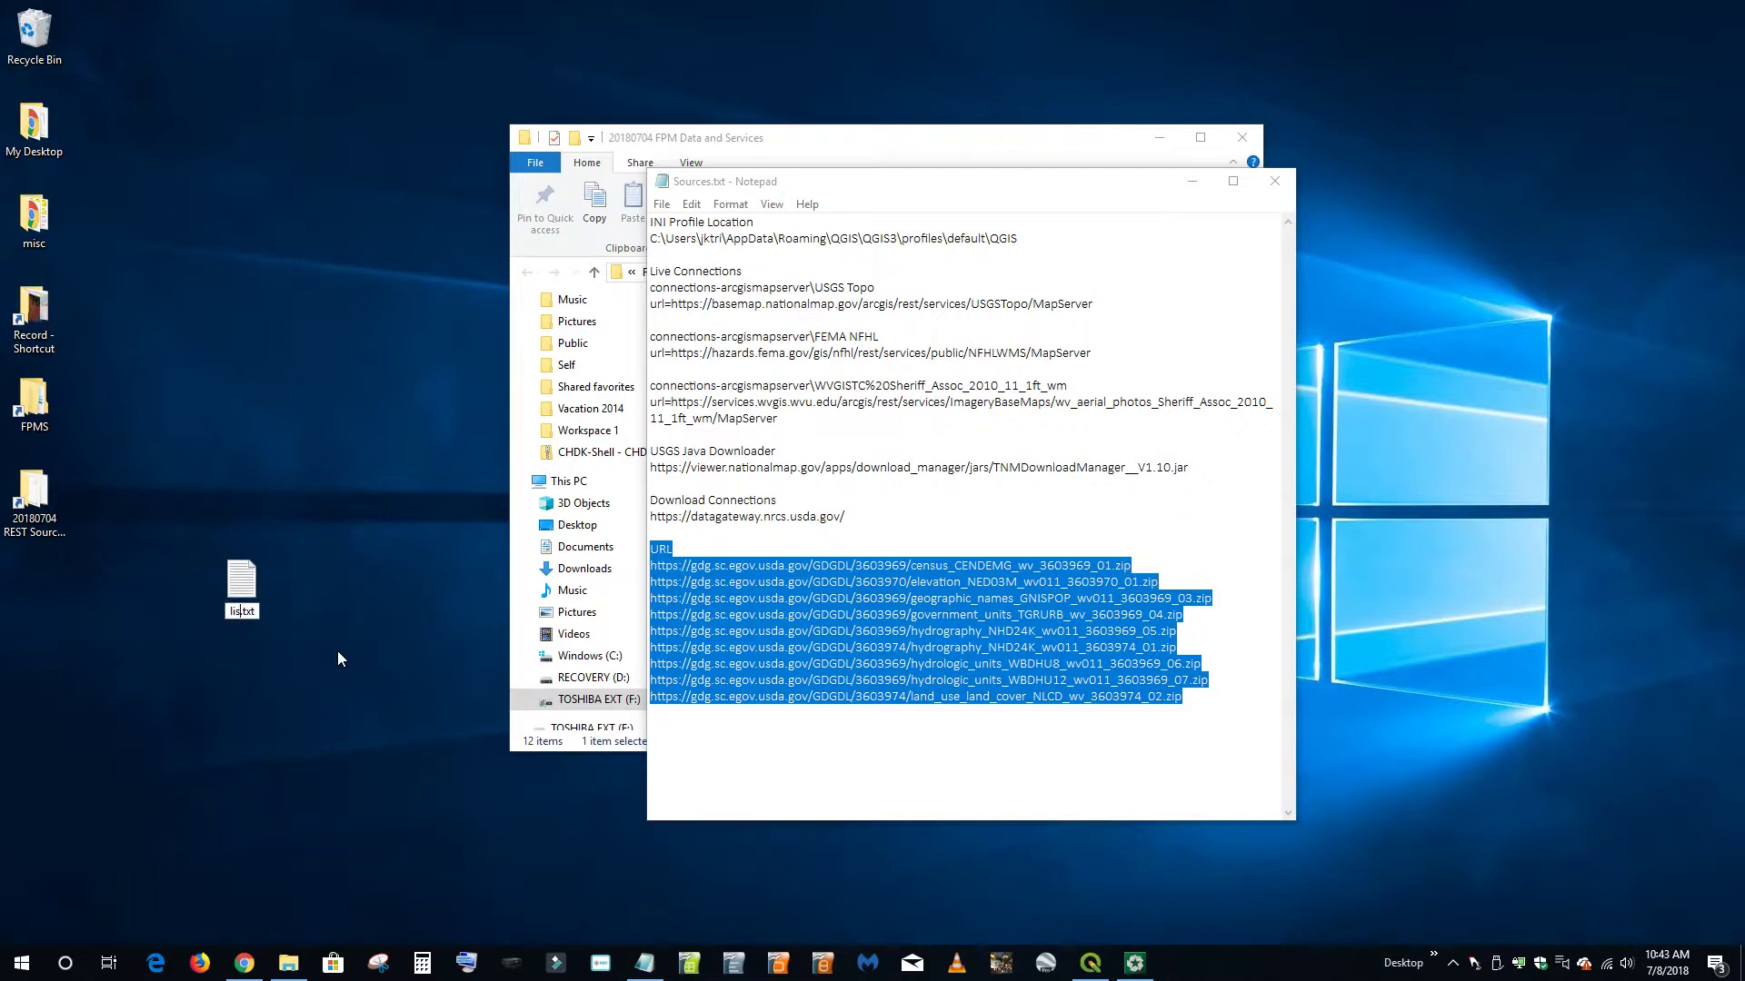
pyautogui.write('t')
# Paste the copied URL heading and download links into list.txt, then save and close it
pyautogui.doubleClick(241, 581)
pyautogui.rightClick(782, 368)
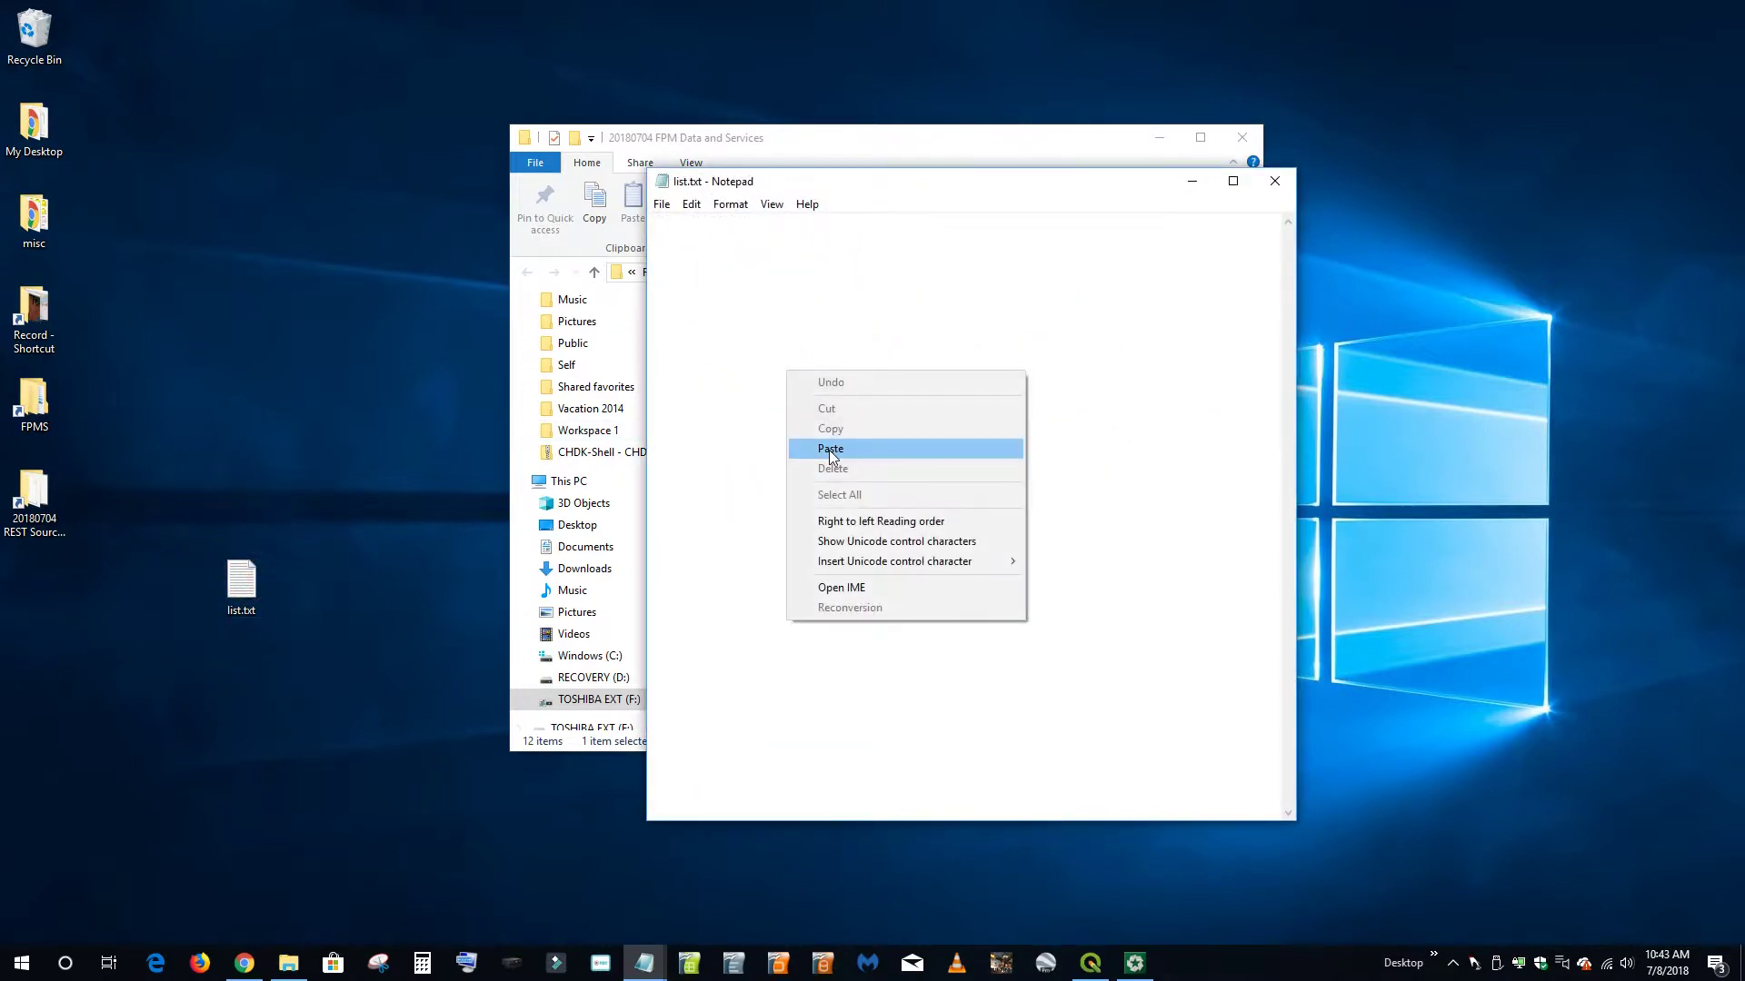
pyautogui.click(828, 449)
pyautogui.click(1274, 180)
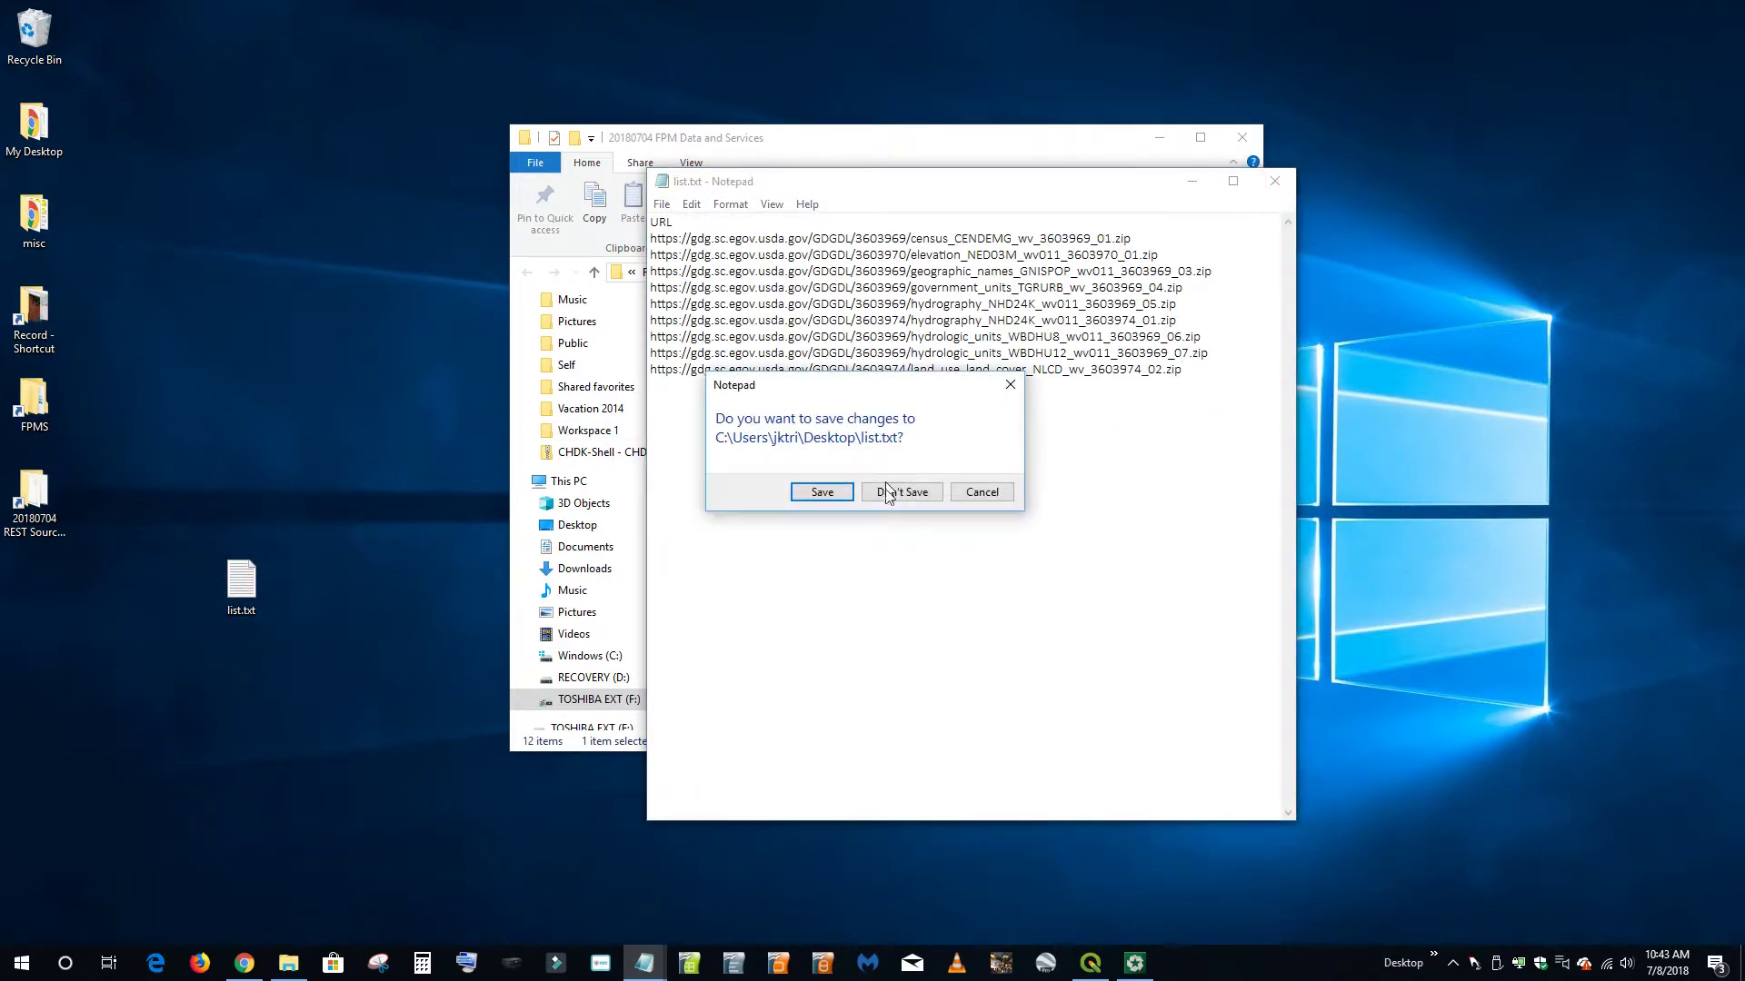
pyautogui.click(823, 493)
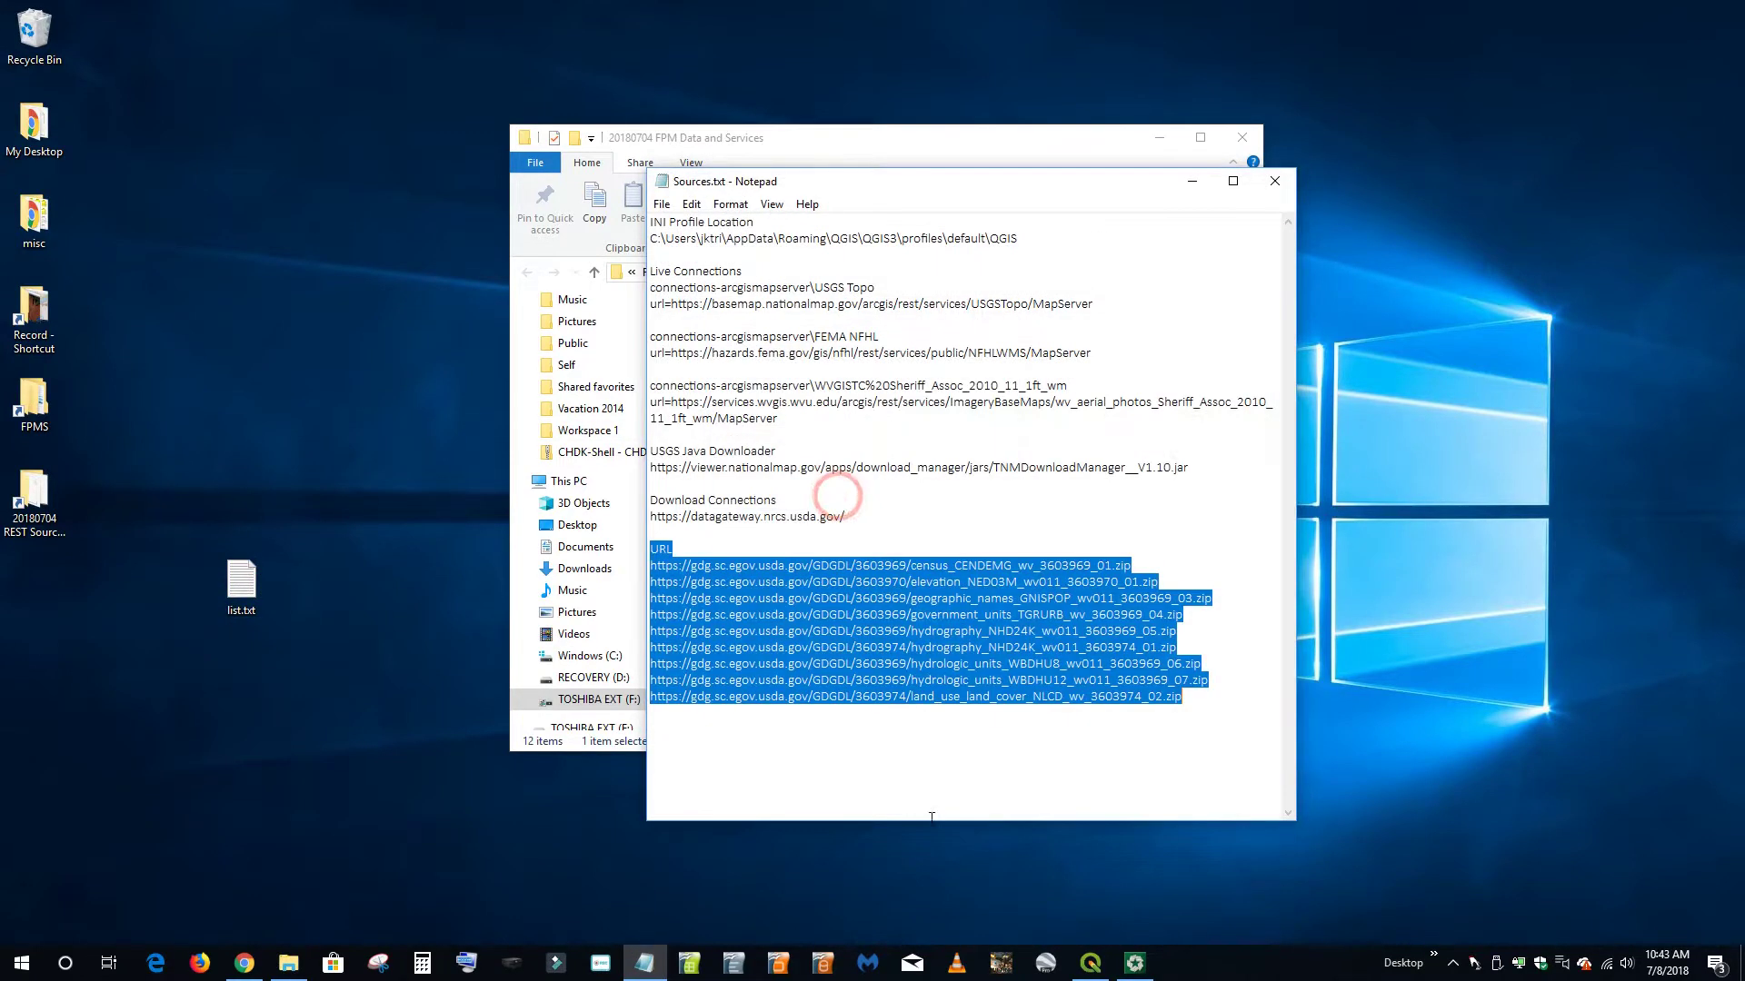
# Switch to TNM Download Manager and delete all queued downloads
pyautogui.click(1134, 962)
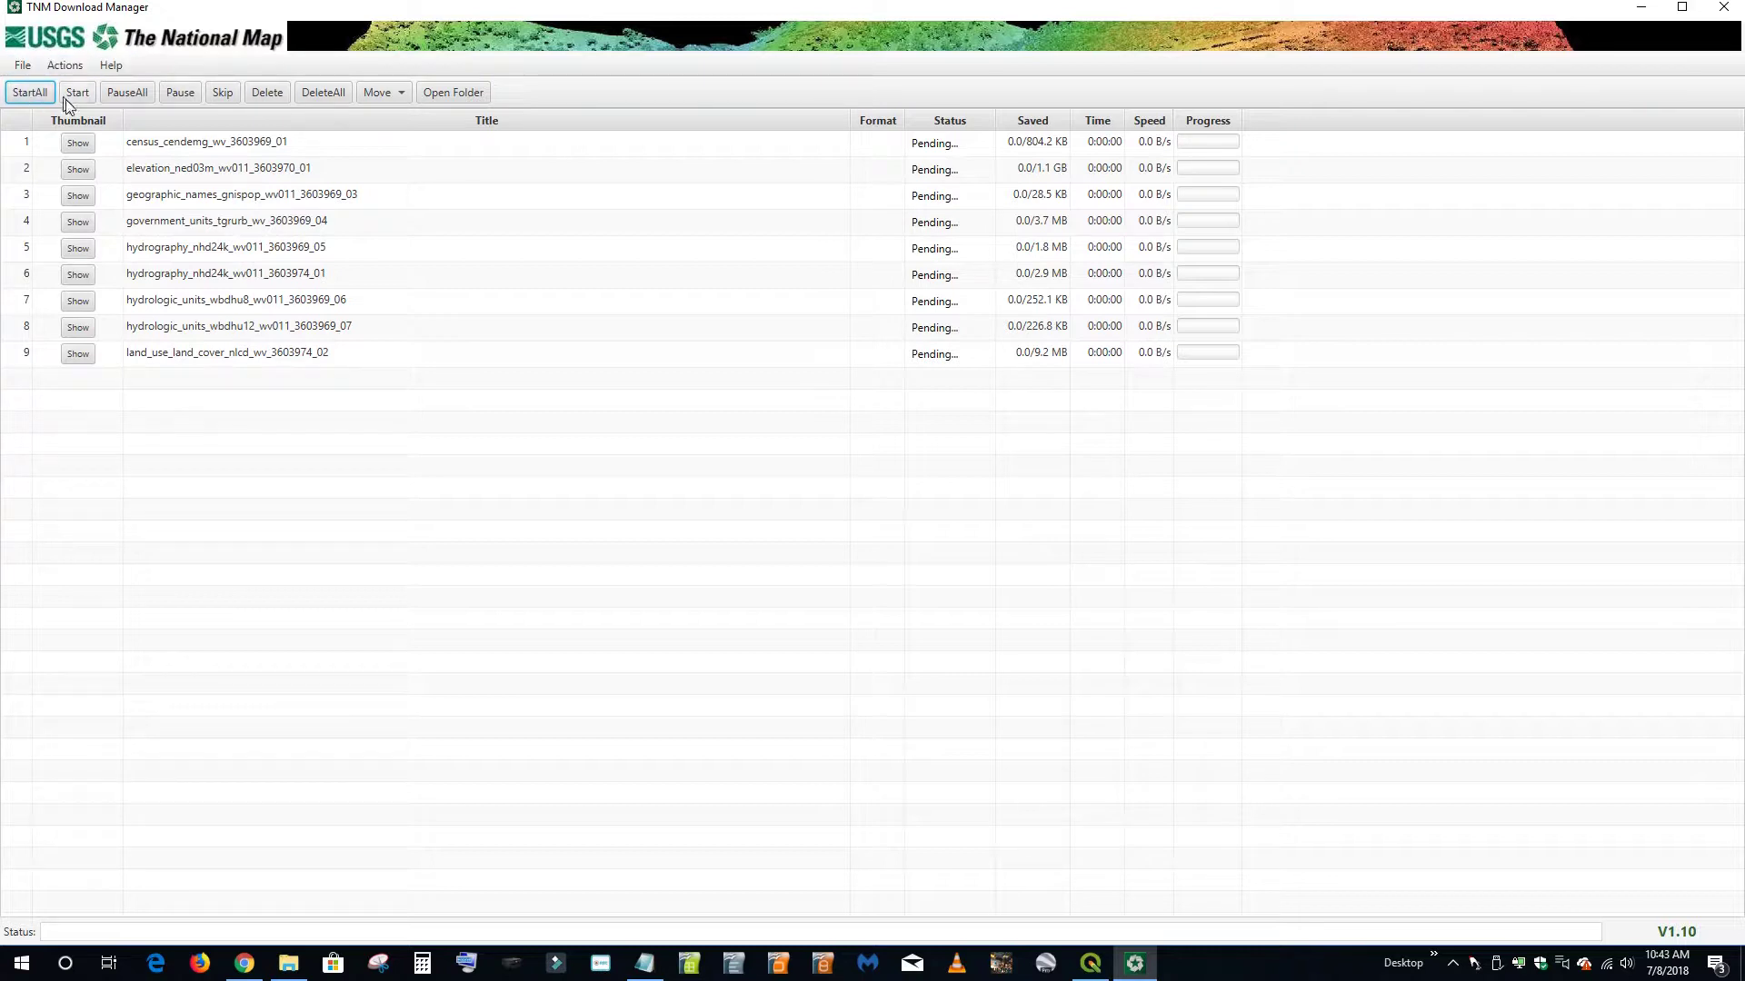
pyautogui.click(329, 96)
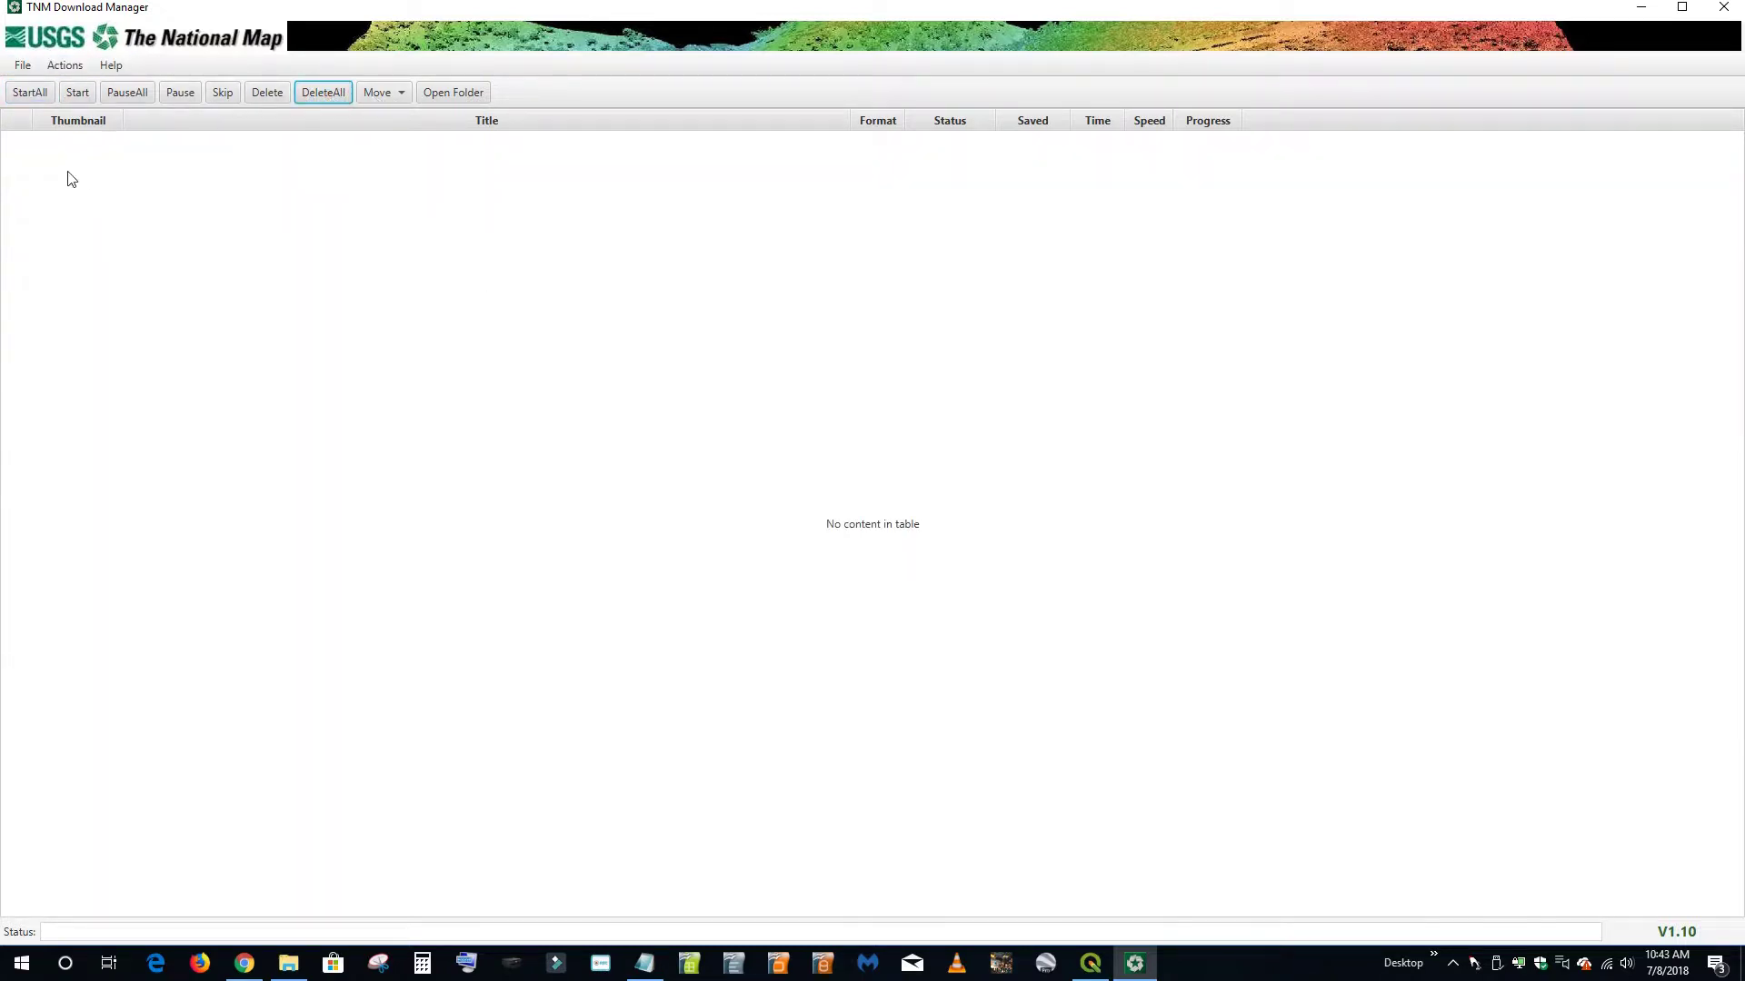
pyautogui.click(23, 65)
pyautogui.click(29, 119)
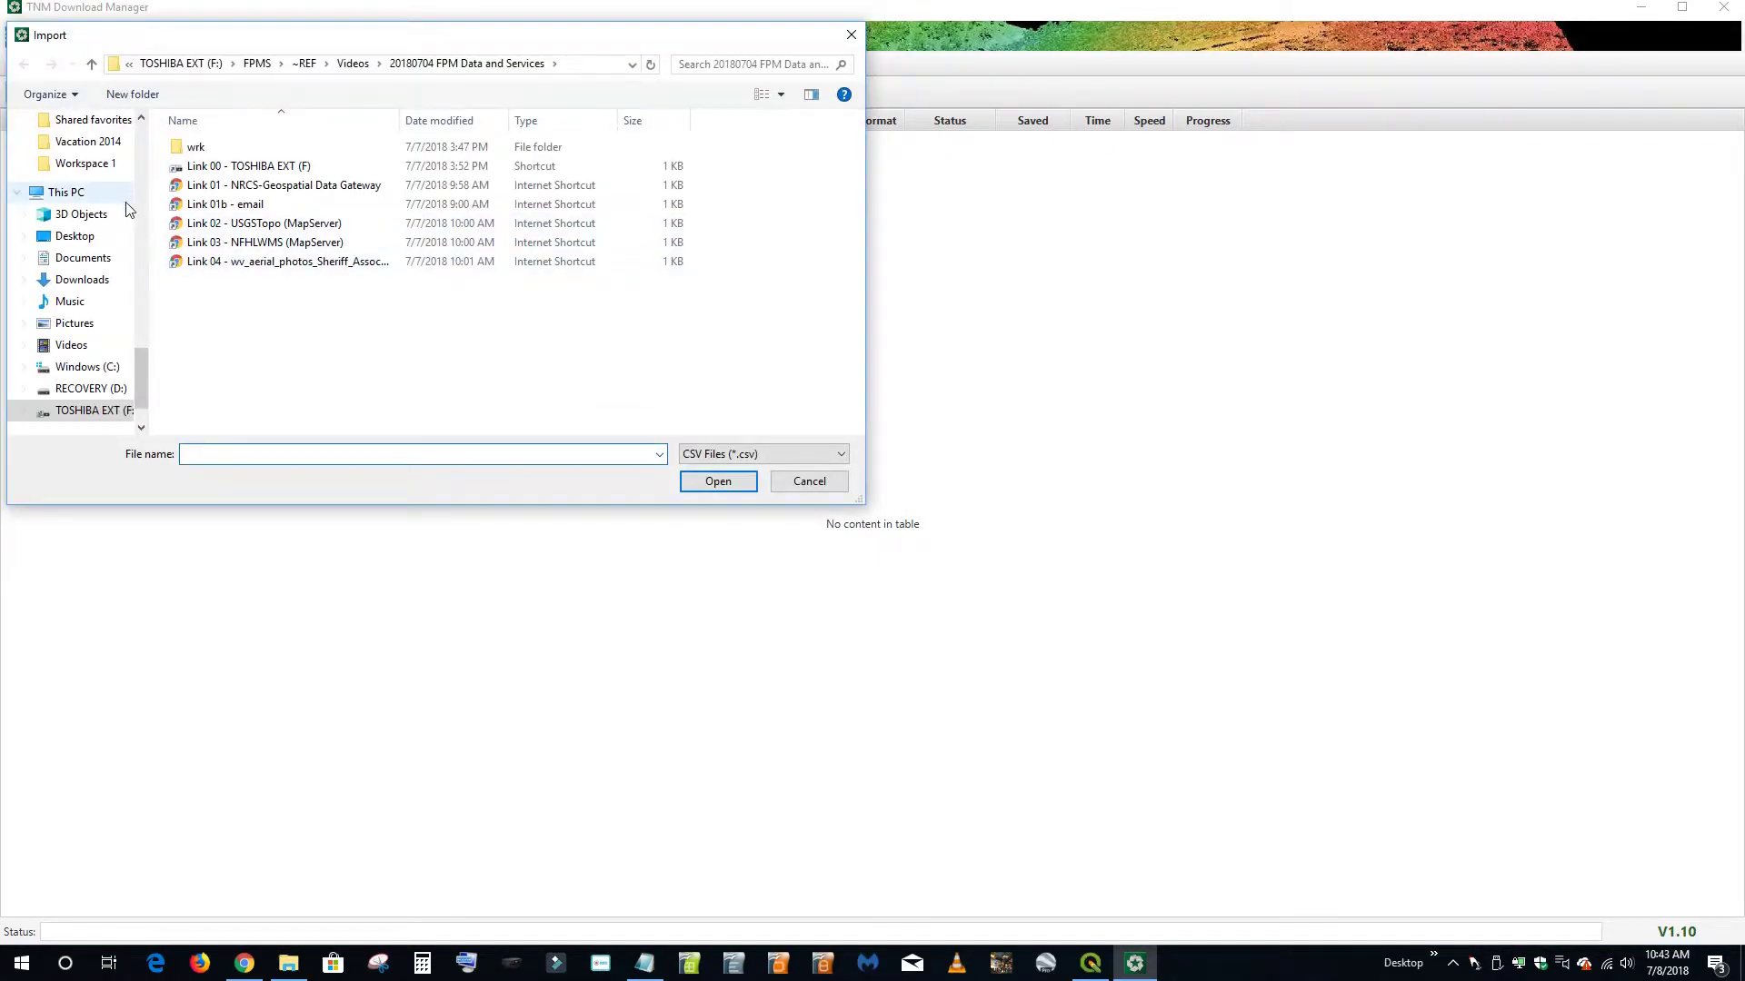
pyautogui.click(77, 236)
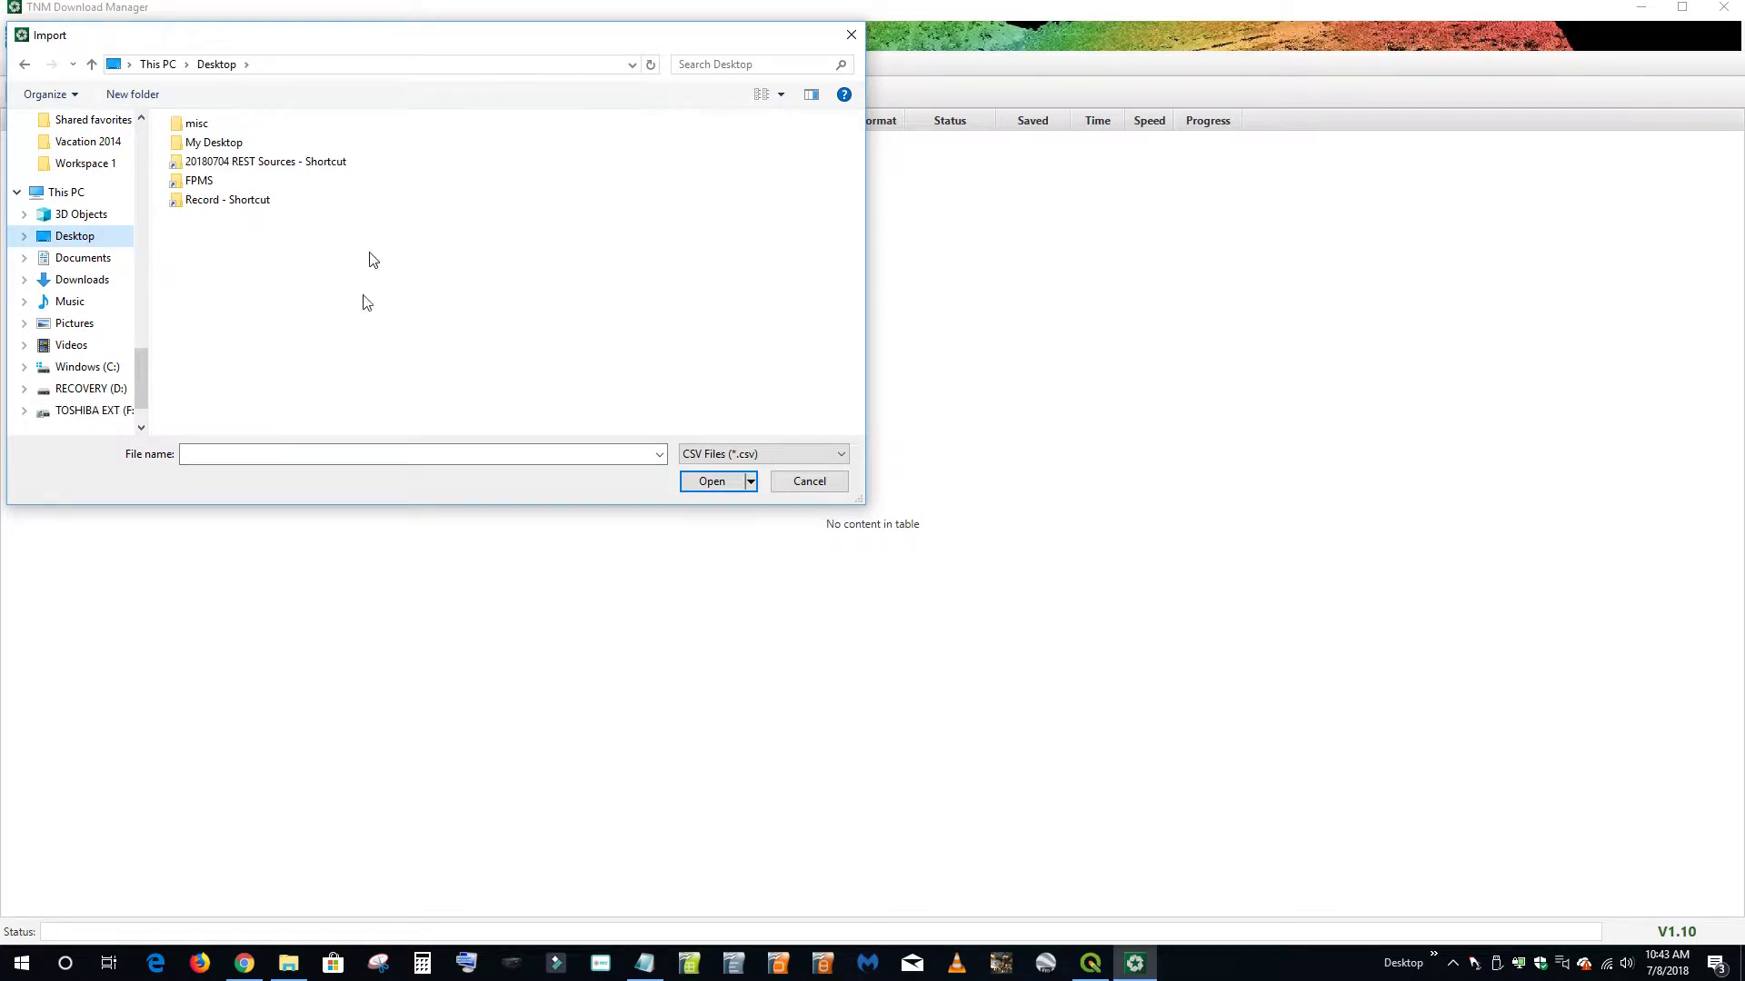
pyautogui.click(804, 487)
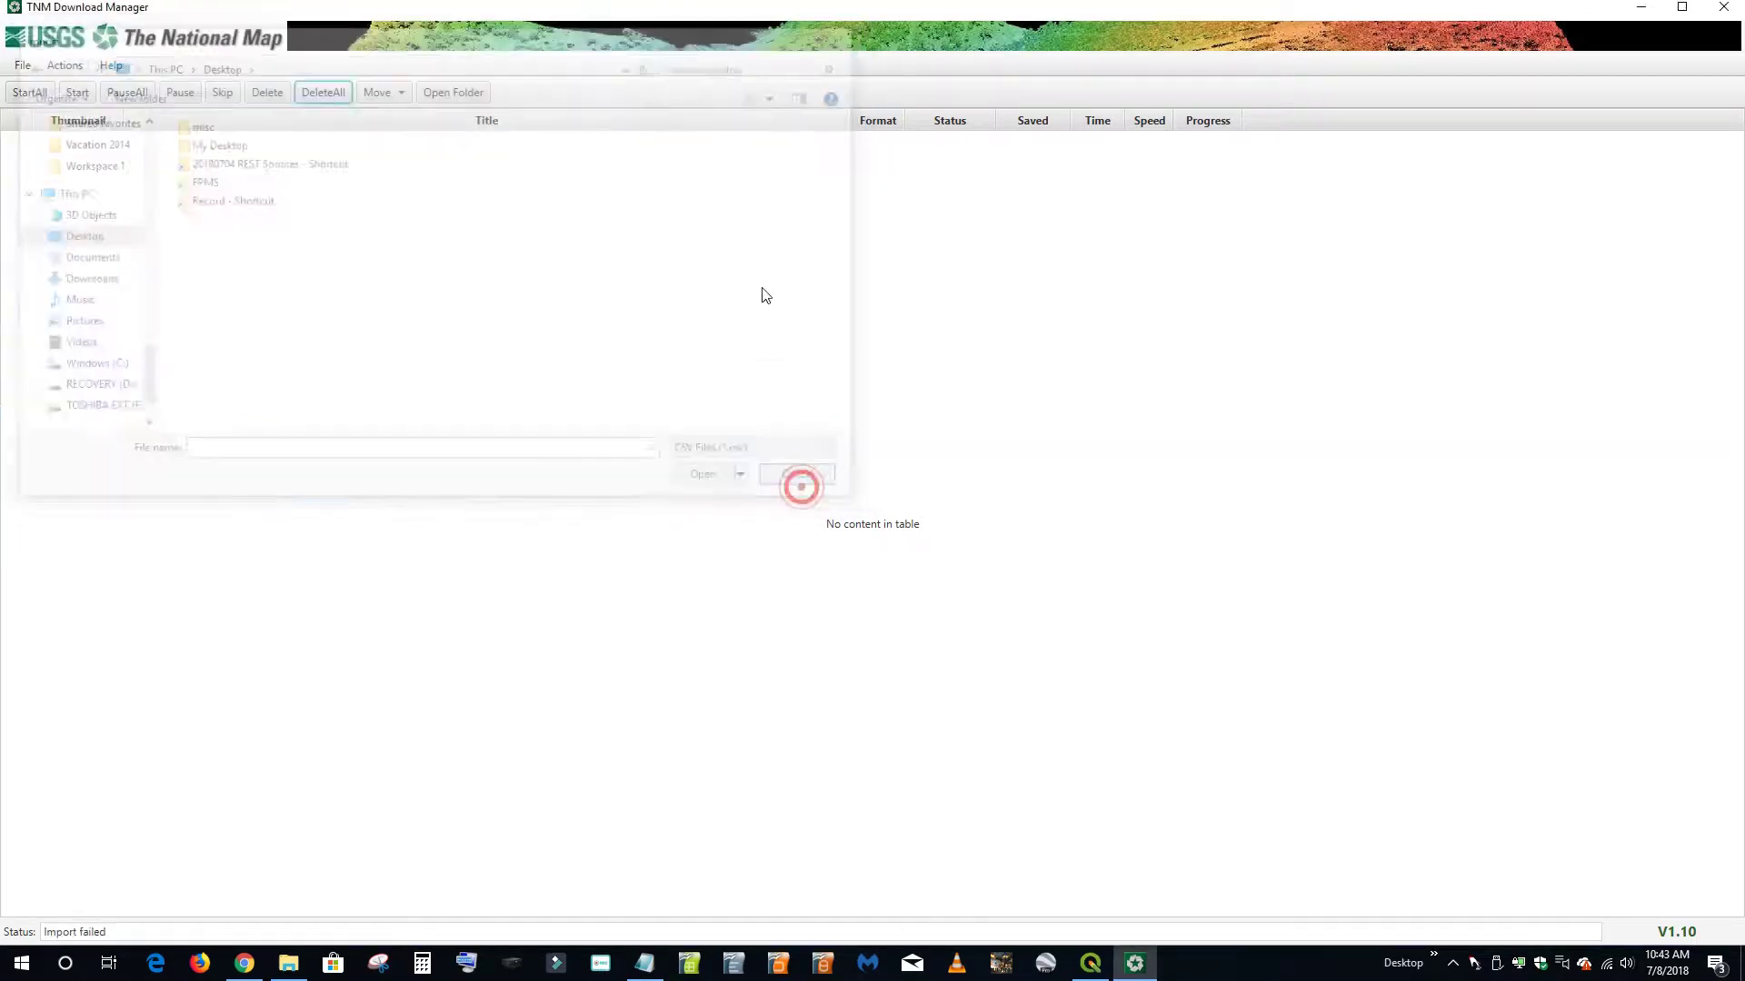
pyautogui.click(872, 361)
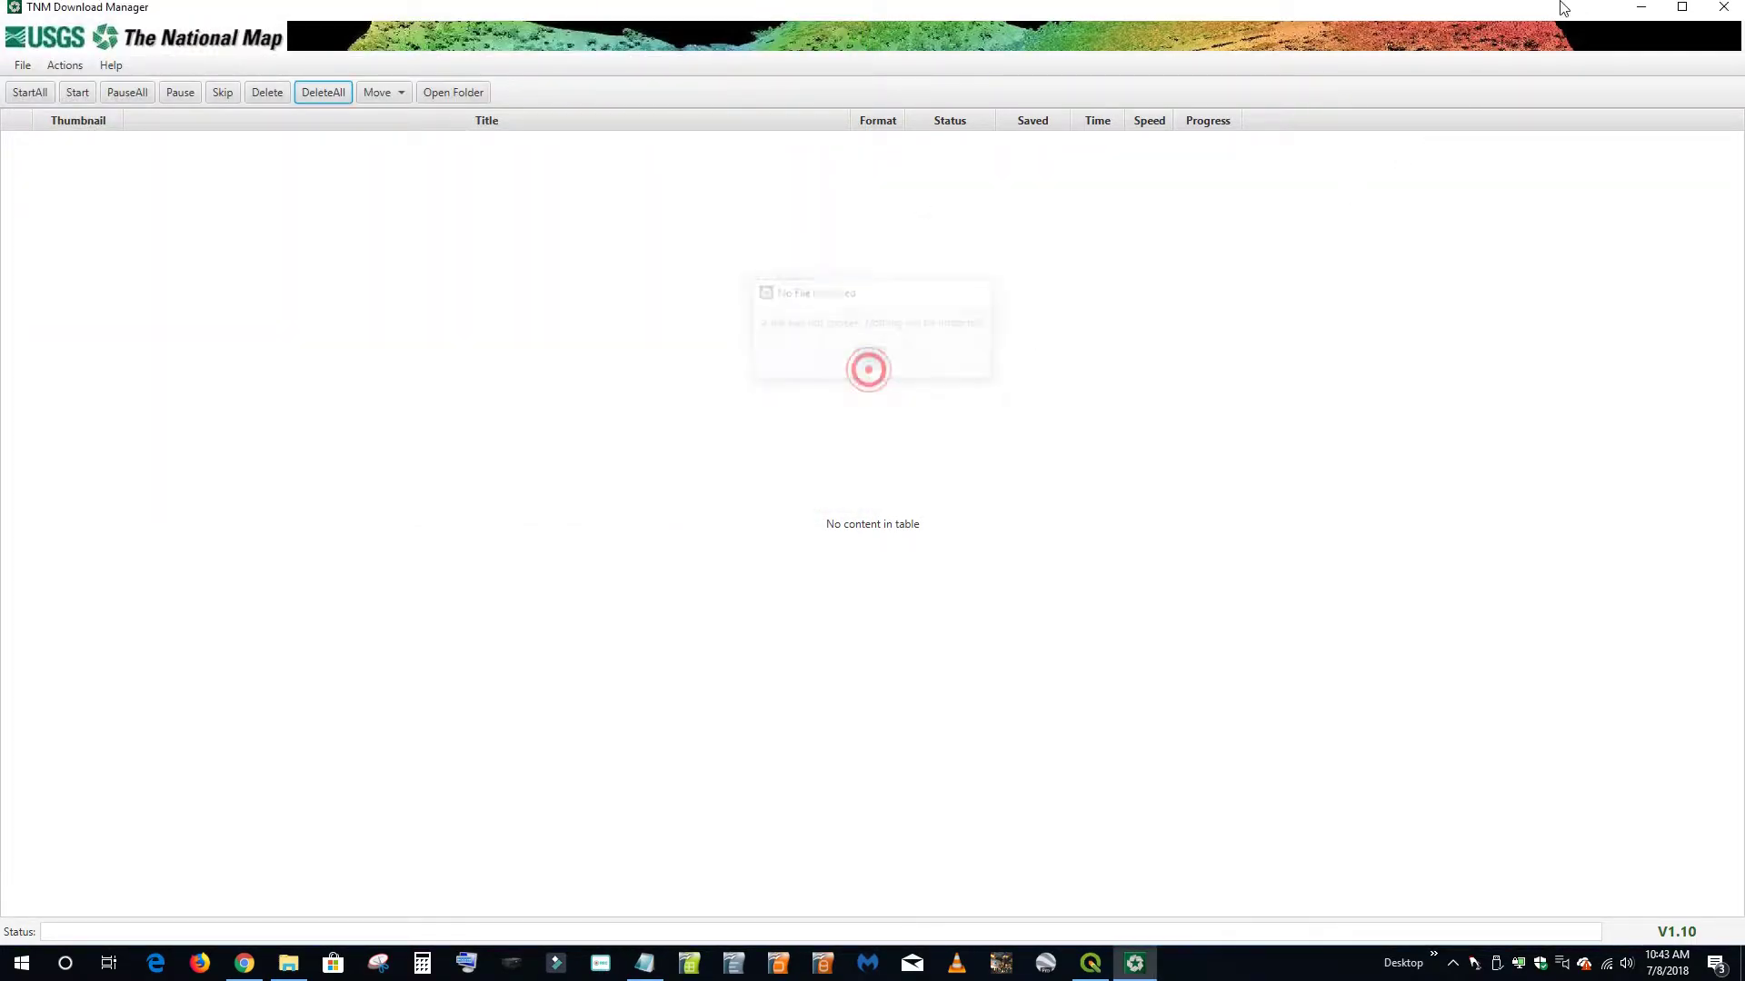
pyautogui.click(1641, 8)
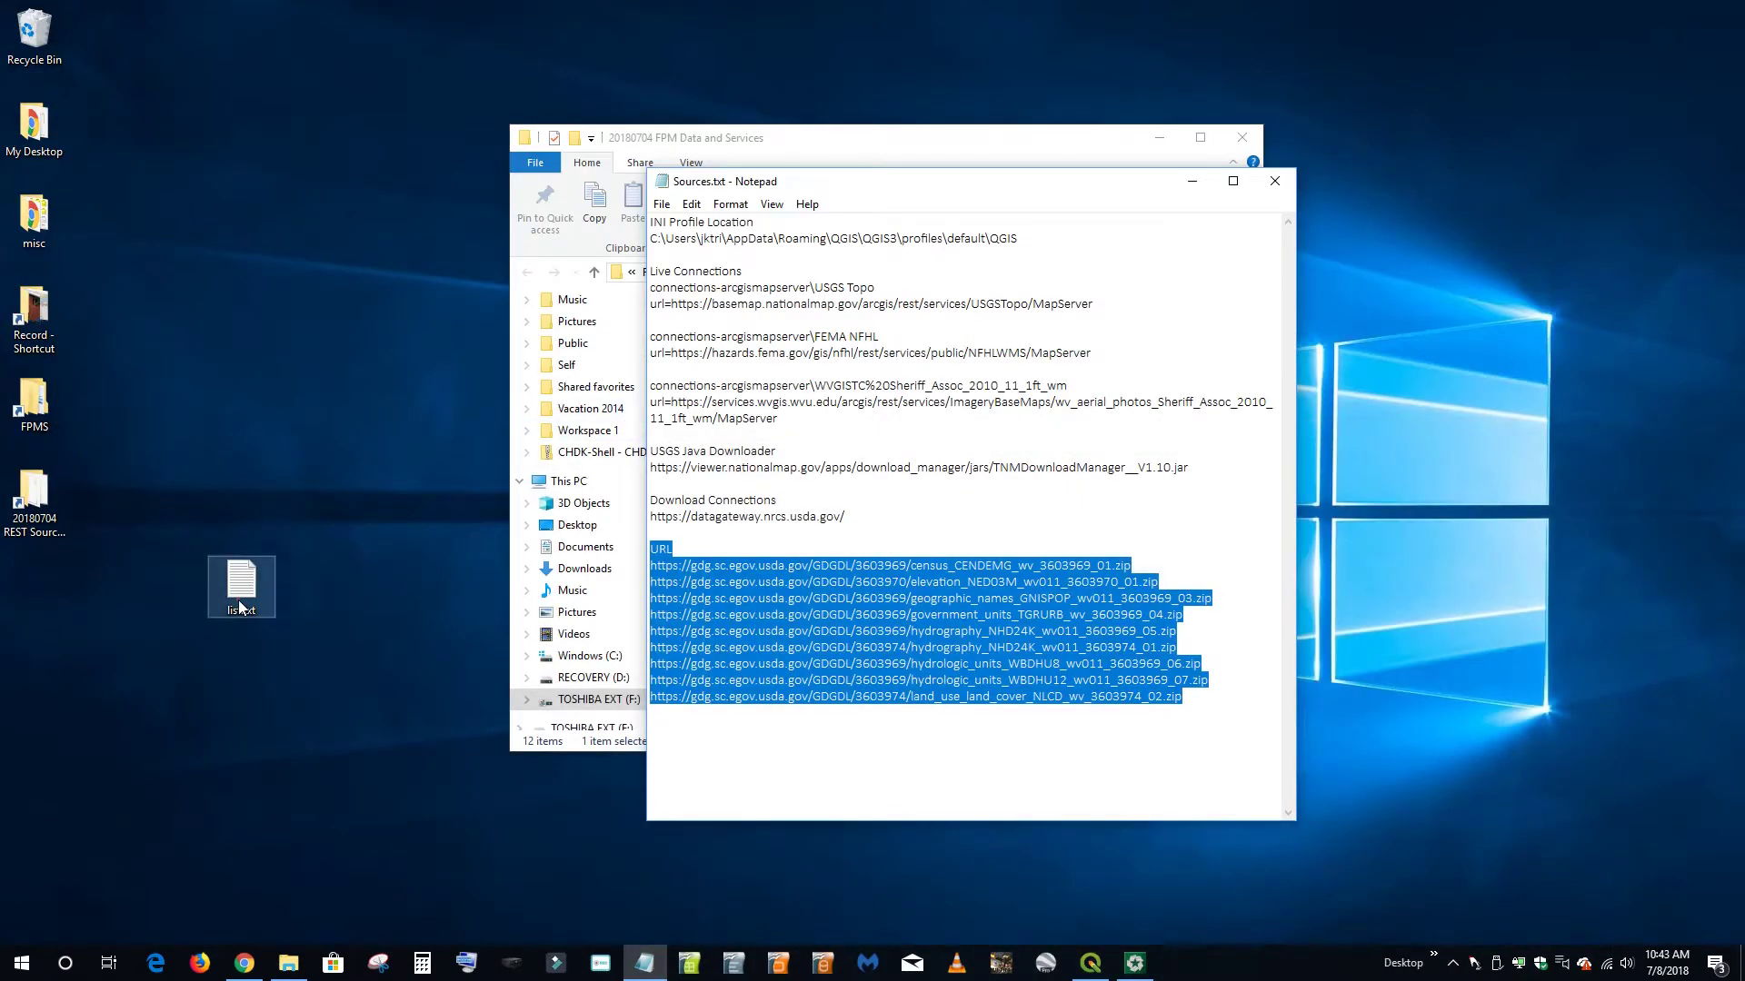
# Rename list.txt on the desktop to list.csv and accept the file extension change
pyautogui.rightClick(238, 600)
pyautogui.click(300, 559)
pyautogui.click(253, 611)
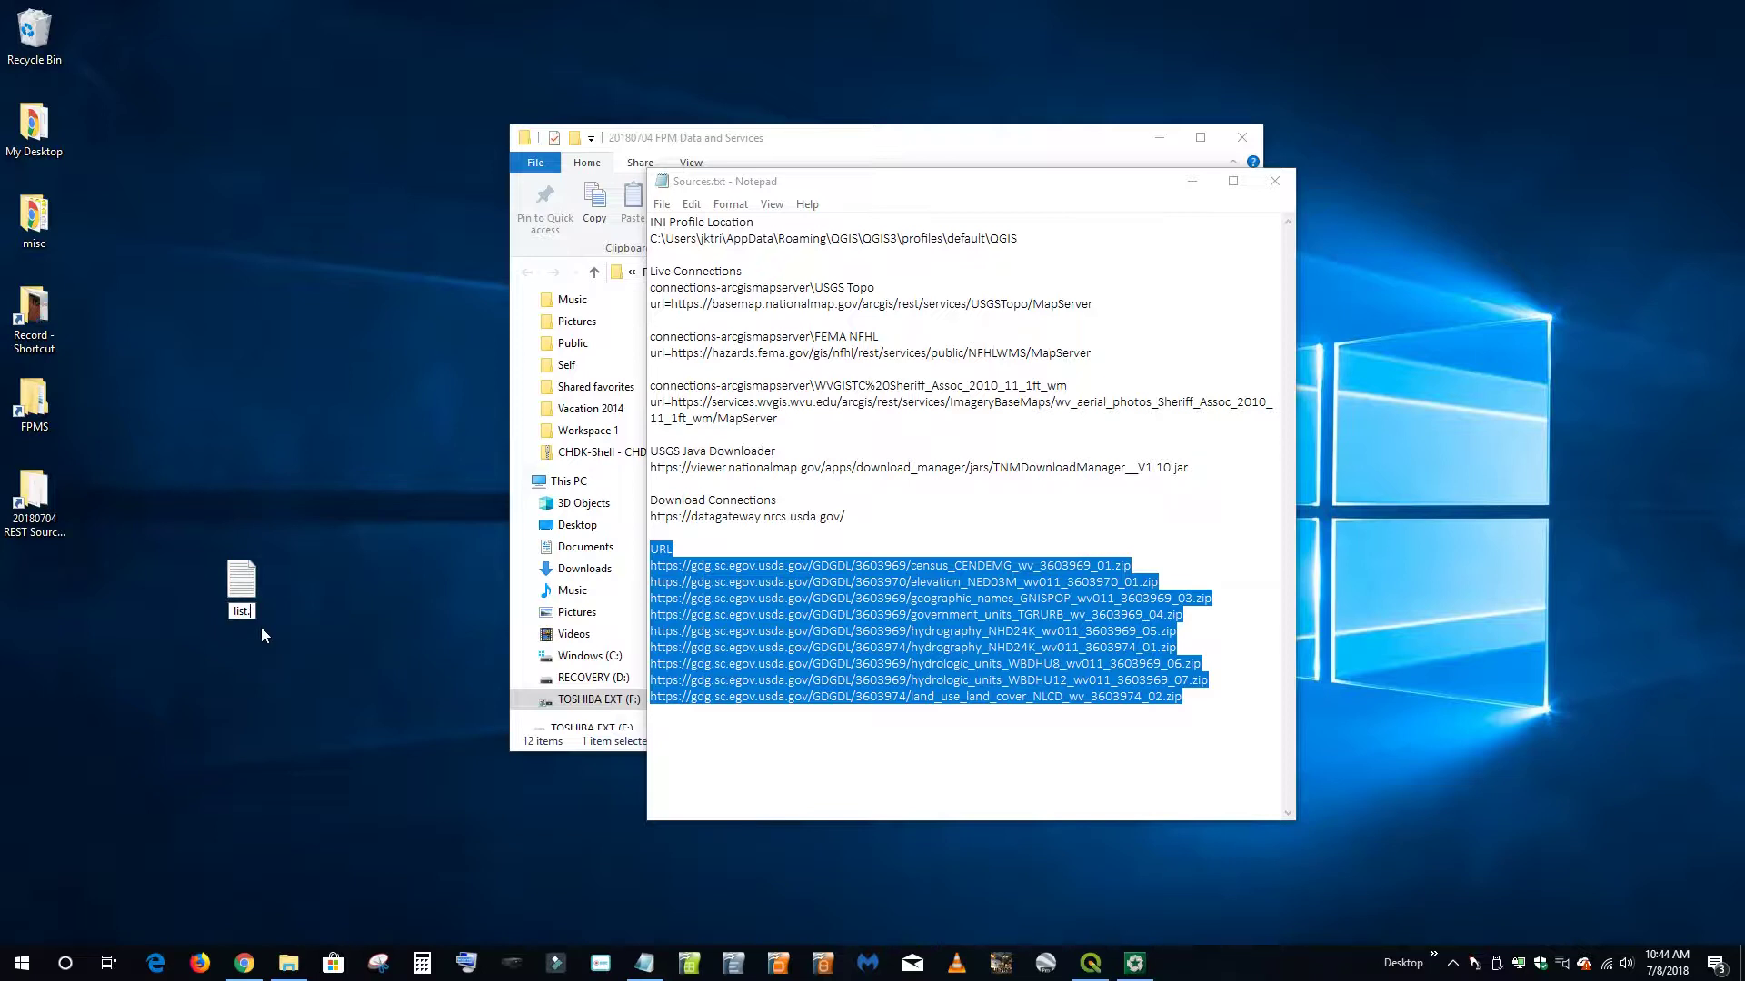
pyautogui.click(306, 774)
pyautogui.click(954, 488)
pyautogui.moveTo(306, 774); pyautogui.dragTo(456, 945)
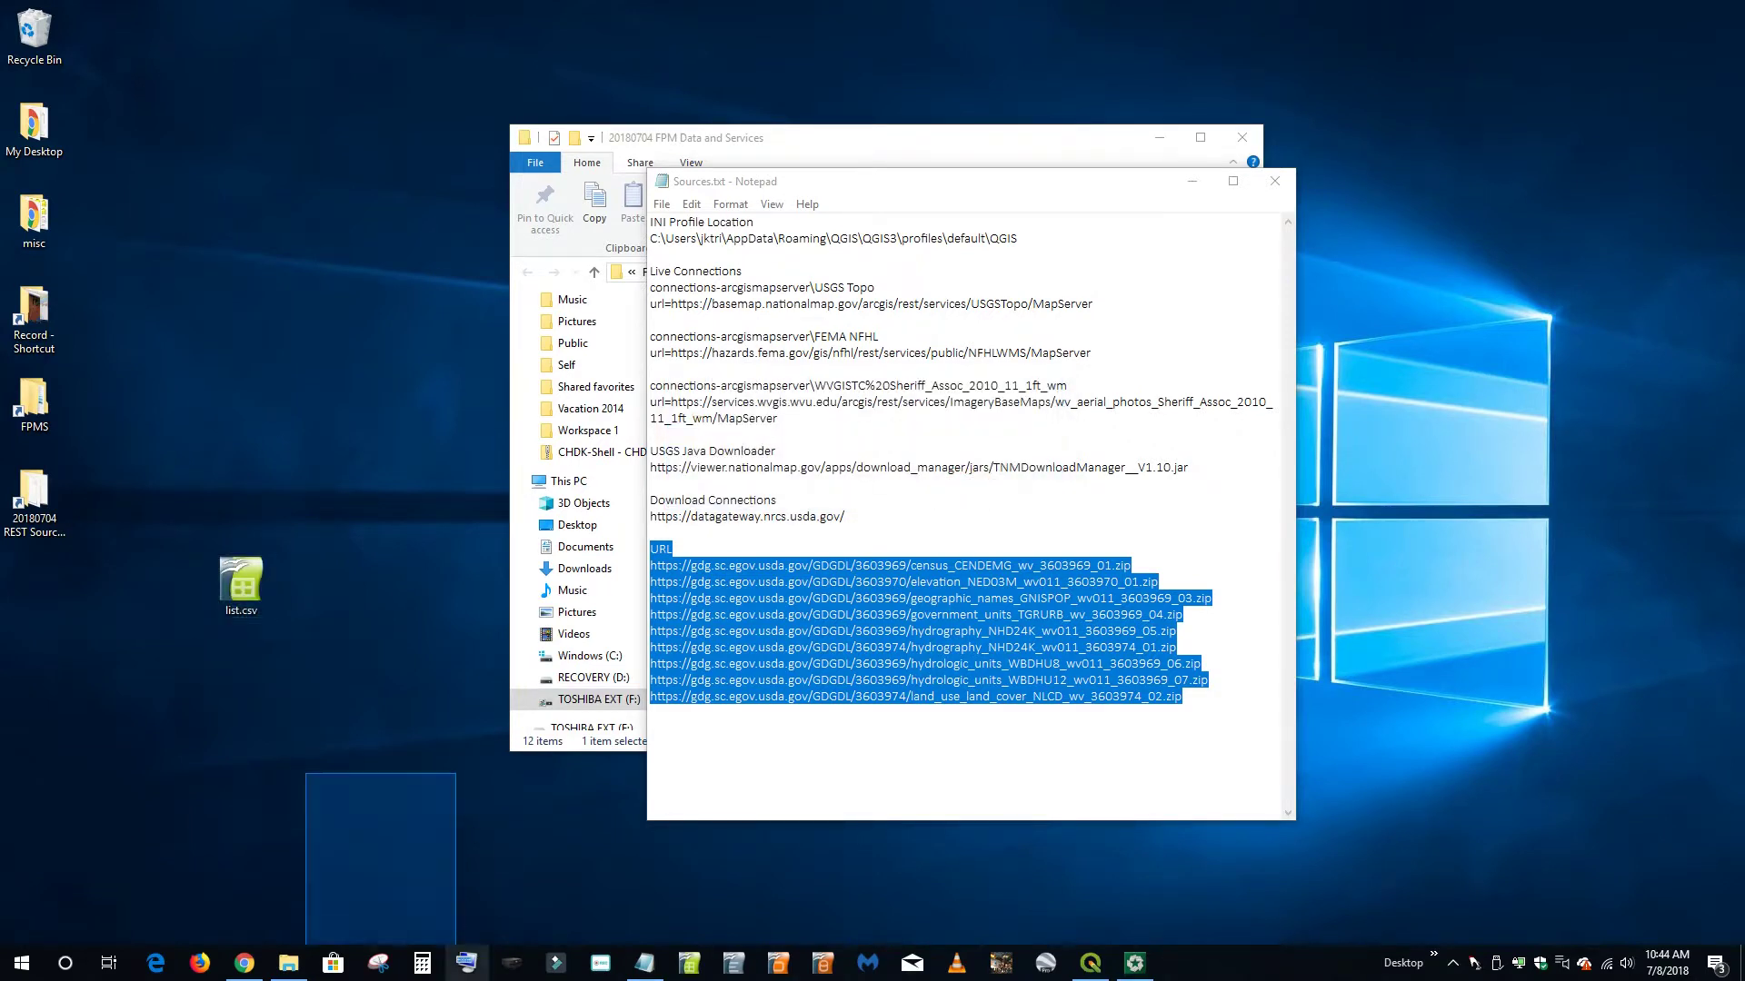
# Switch back to TNM Download Manager and import list.csv from the desktop as the download list
pyautogui.click(1134, 963)
pyautogui.click(22, 65)
pyautogui.click(33, 121)
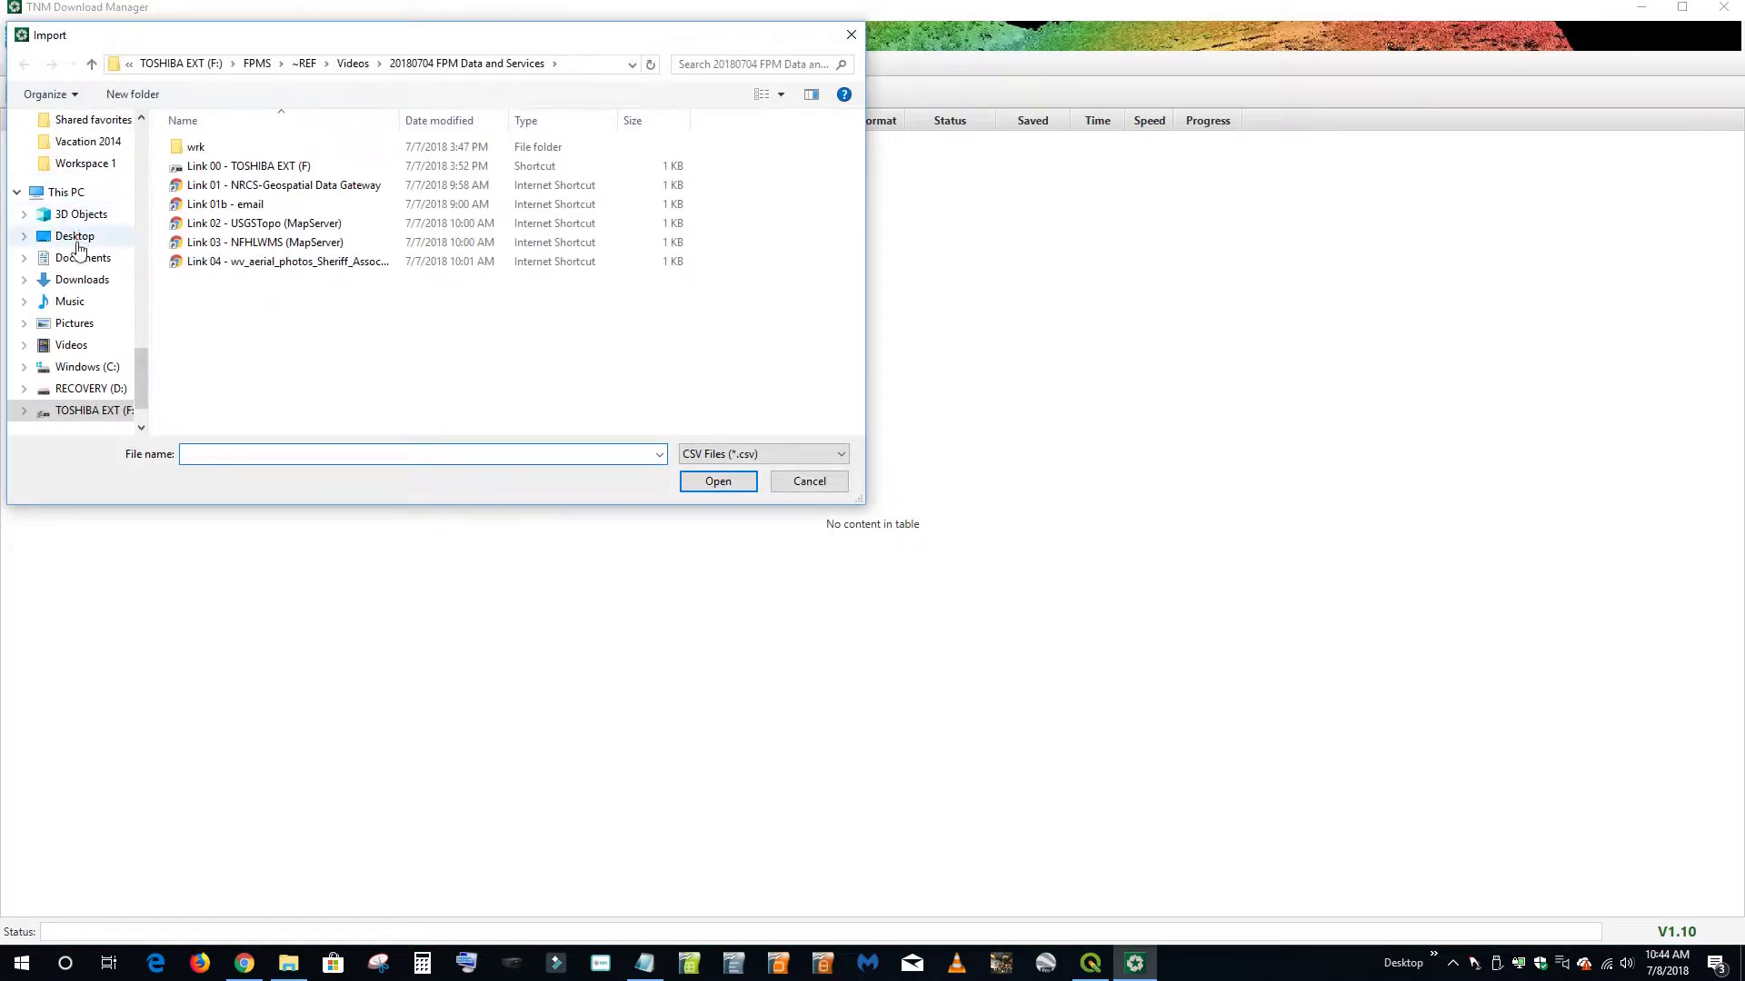
pyautogui.click(76, 241)
pyautogui.click(199, 199)
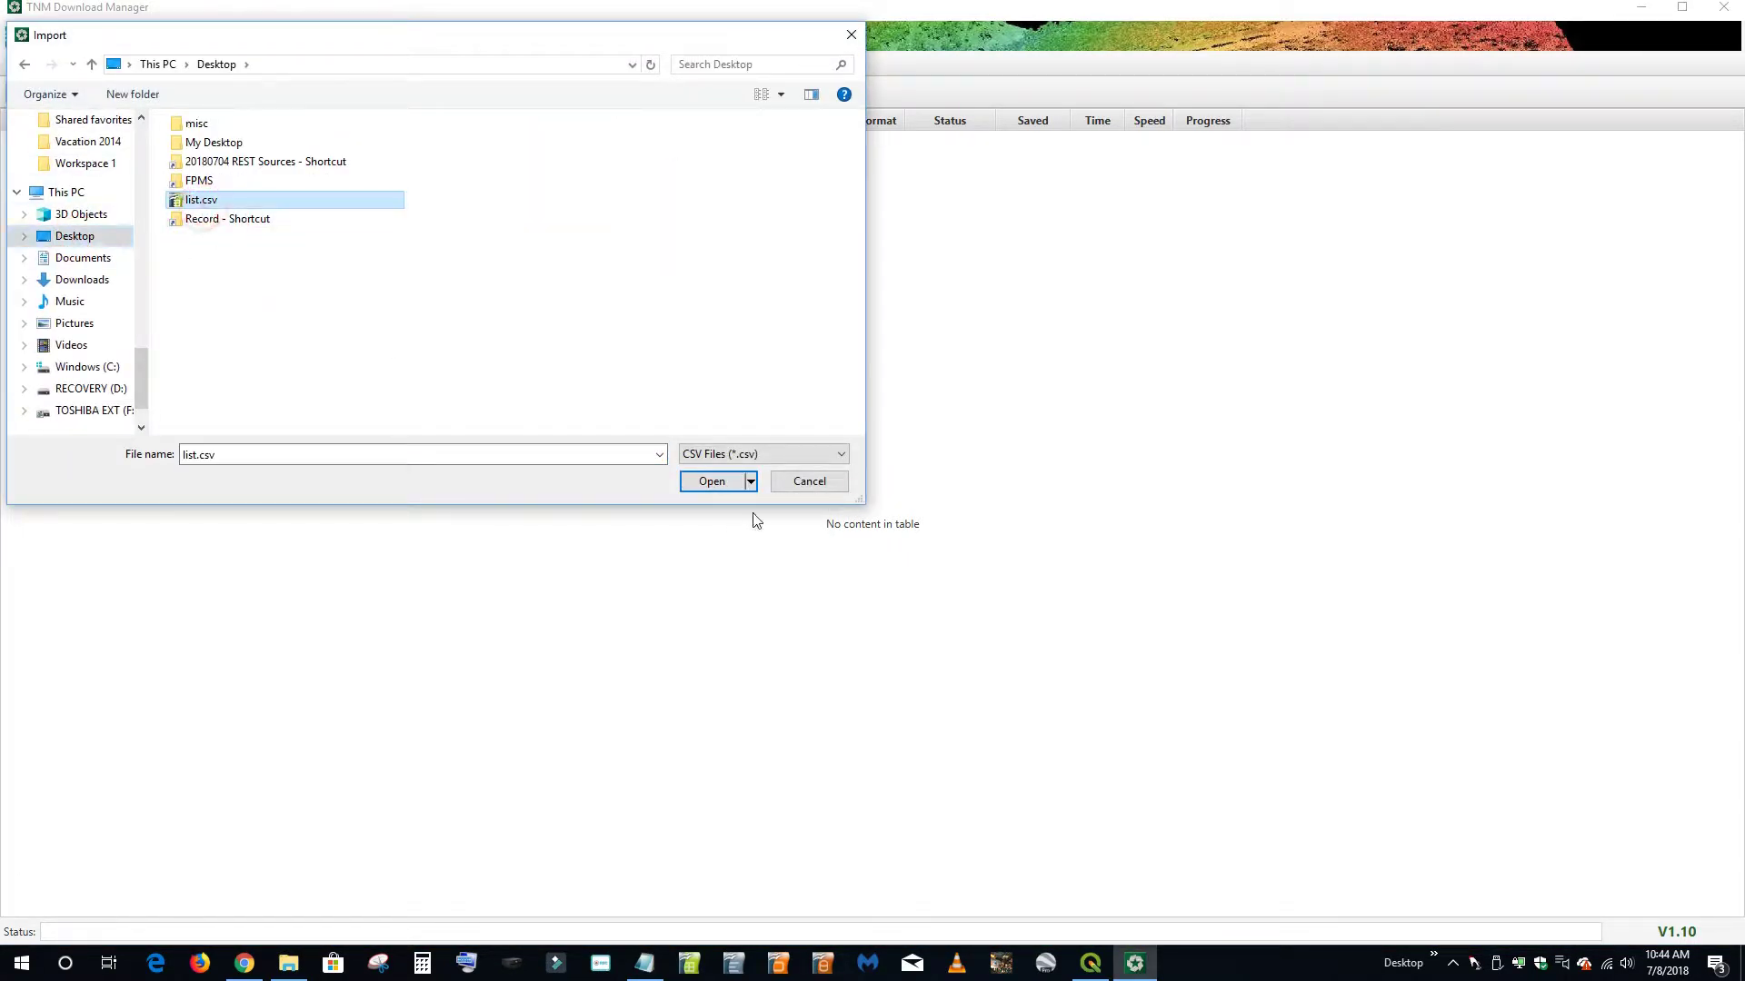
pyautogui.click(713, 482)
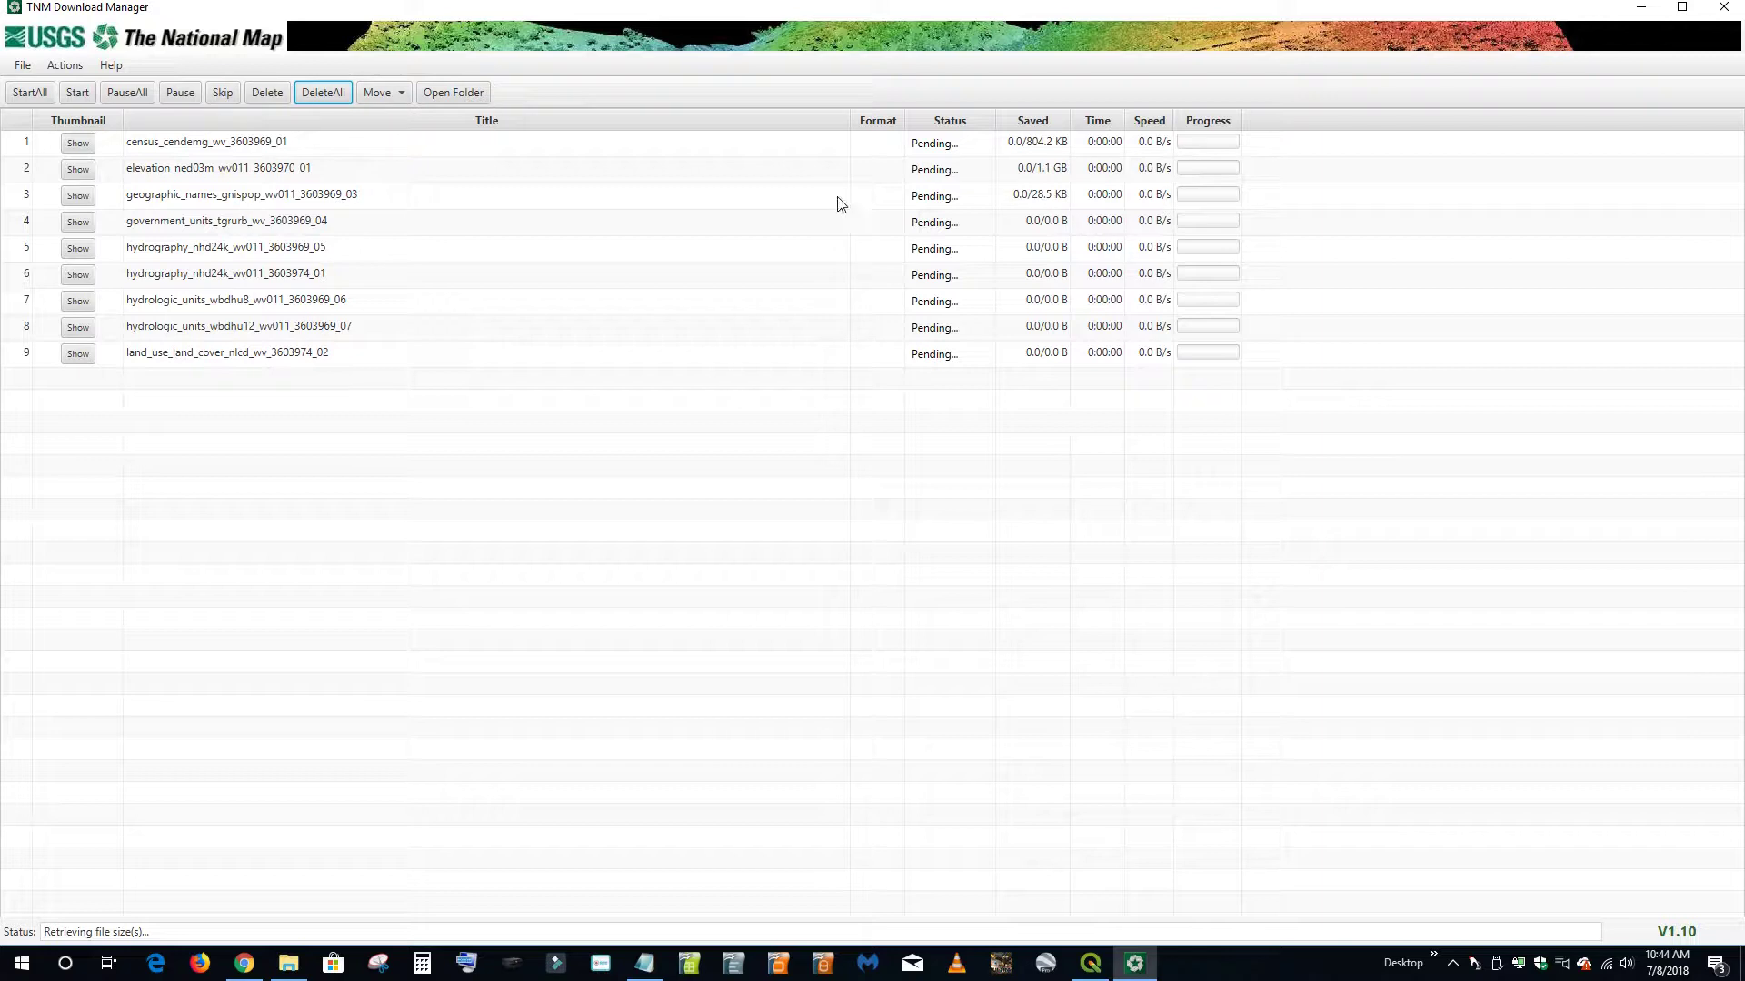
# Close TNM Download Manager and browse to the FPMS\~REF\Data folder on TOSHIBA EXT (F:) in a maximized File Explorer window
pyautogui.click(1682, 6)
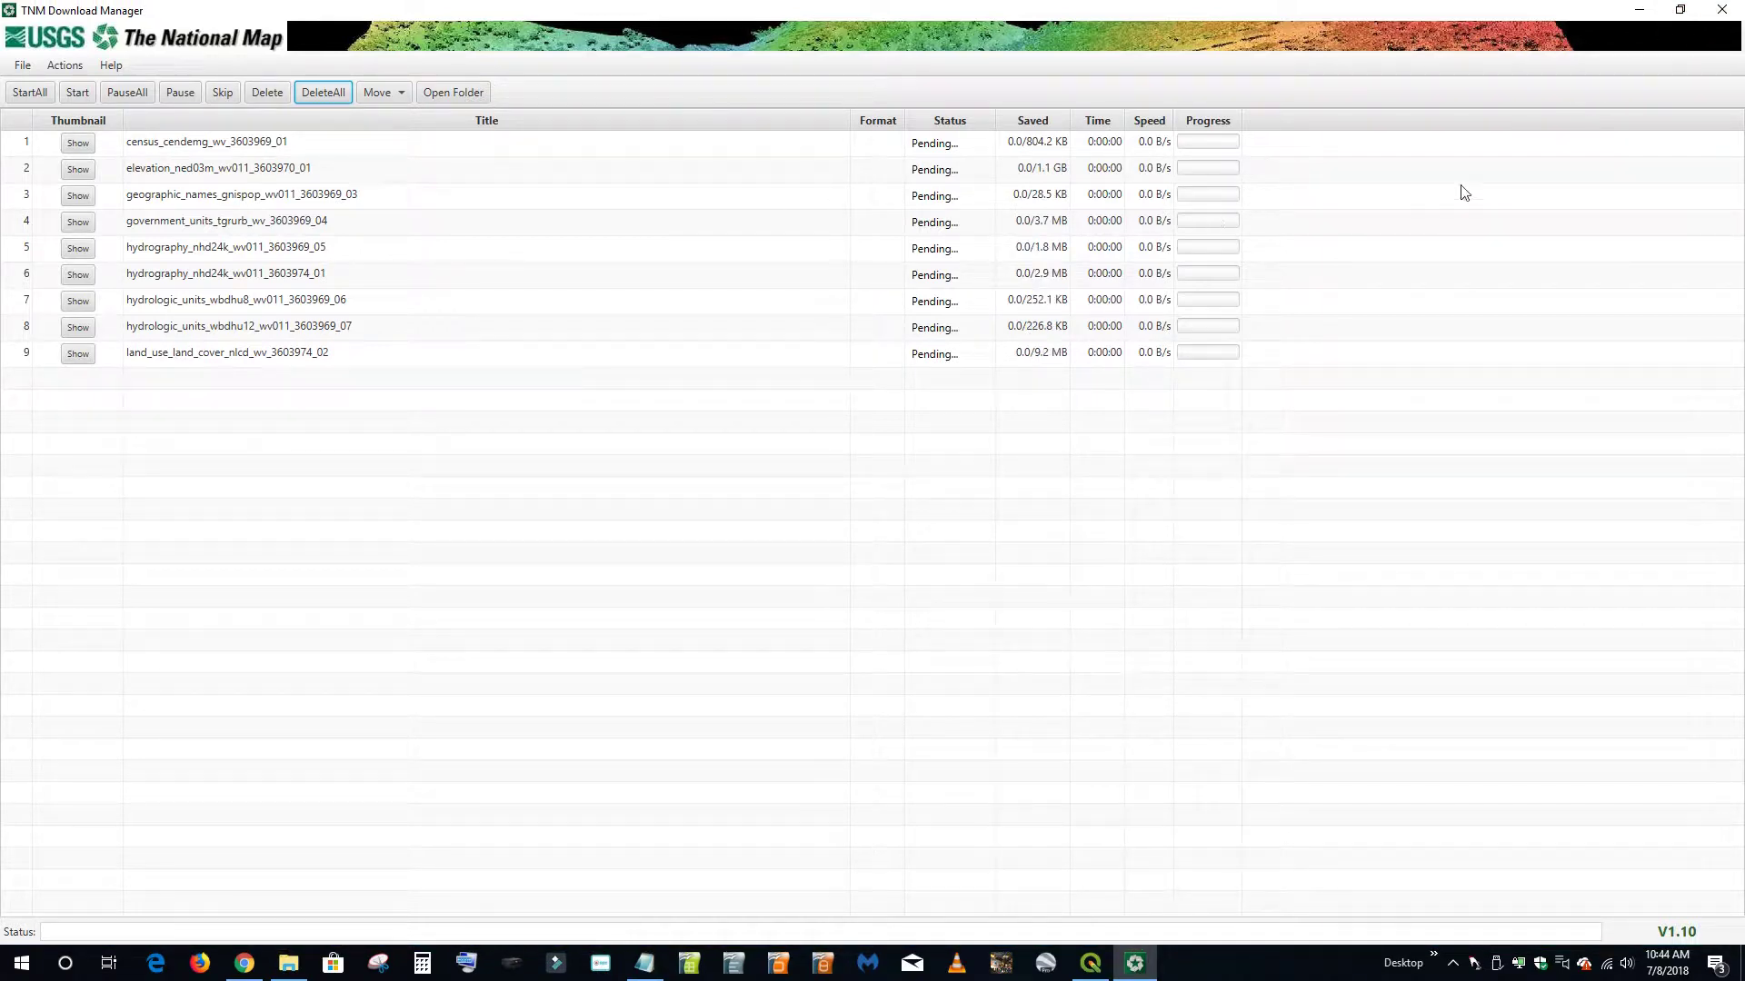
pyautogui.click(1714, 15)
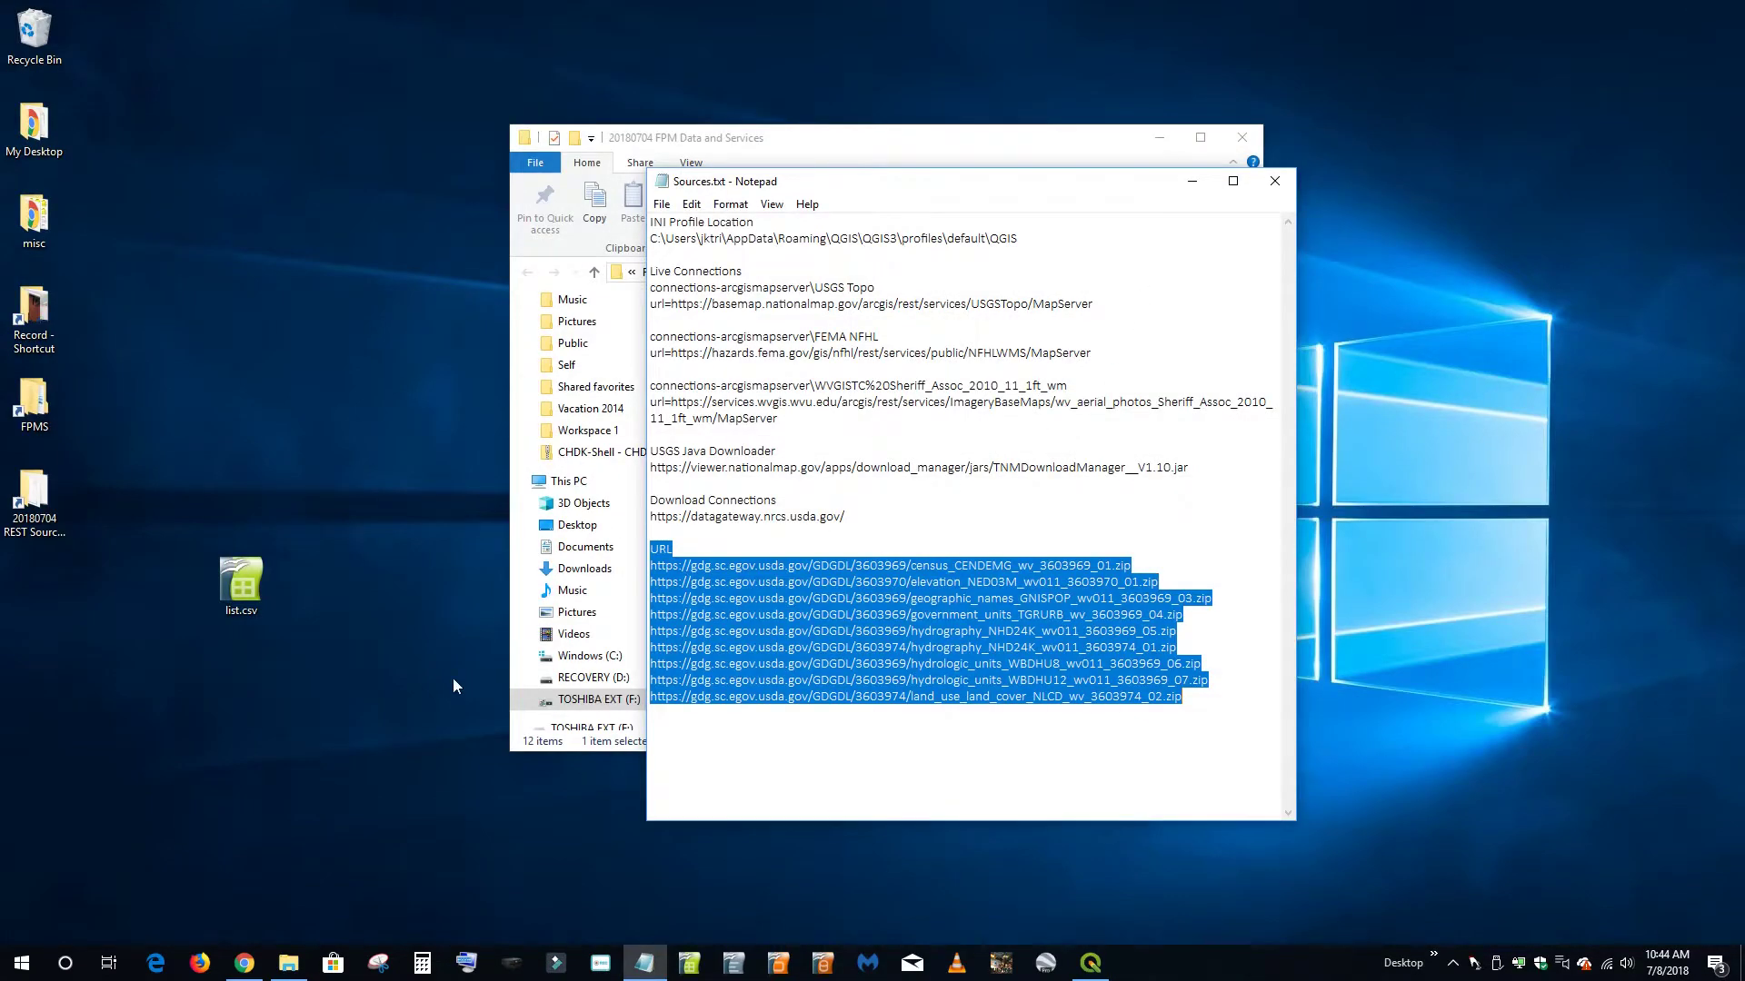
pyautogui.click(288, 963)
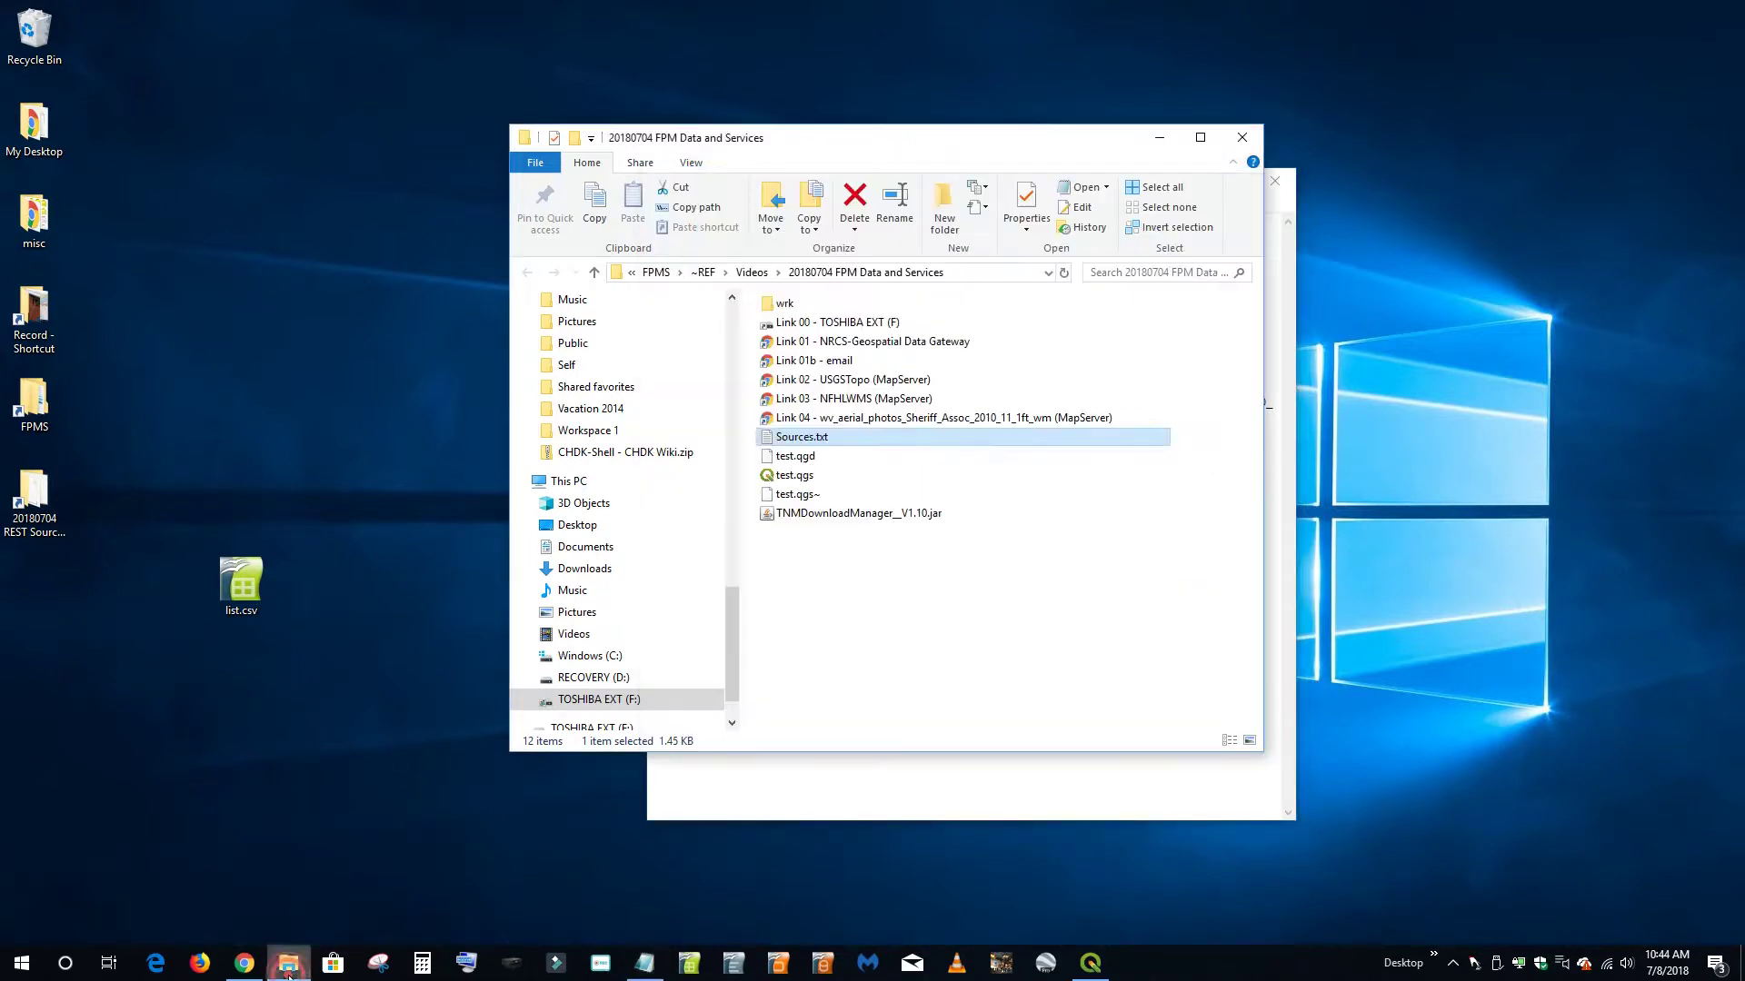
pyautogui.click(618, 699)
pyautogui.doubleClick(790, 327)
pyautogui.click(792, 329)
pyautogui.doubleClick(792, 329)
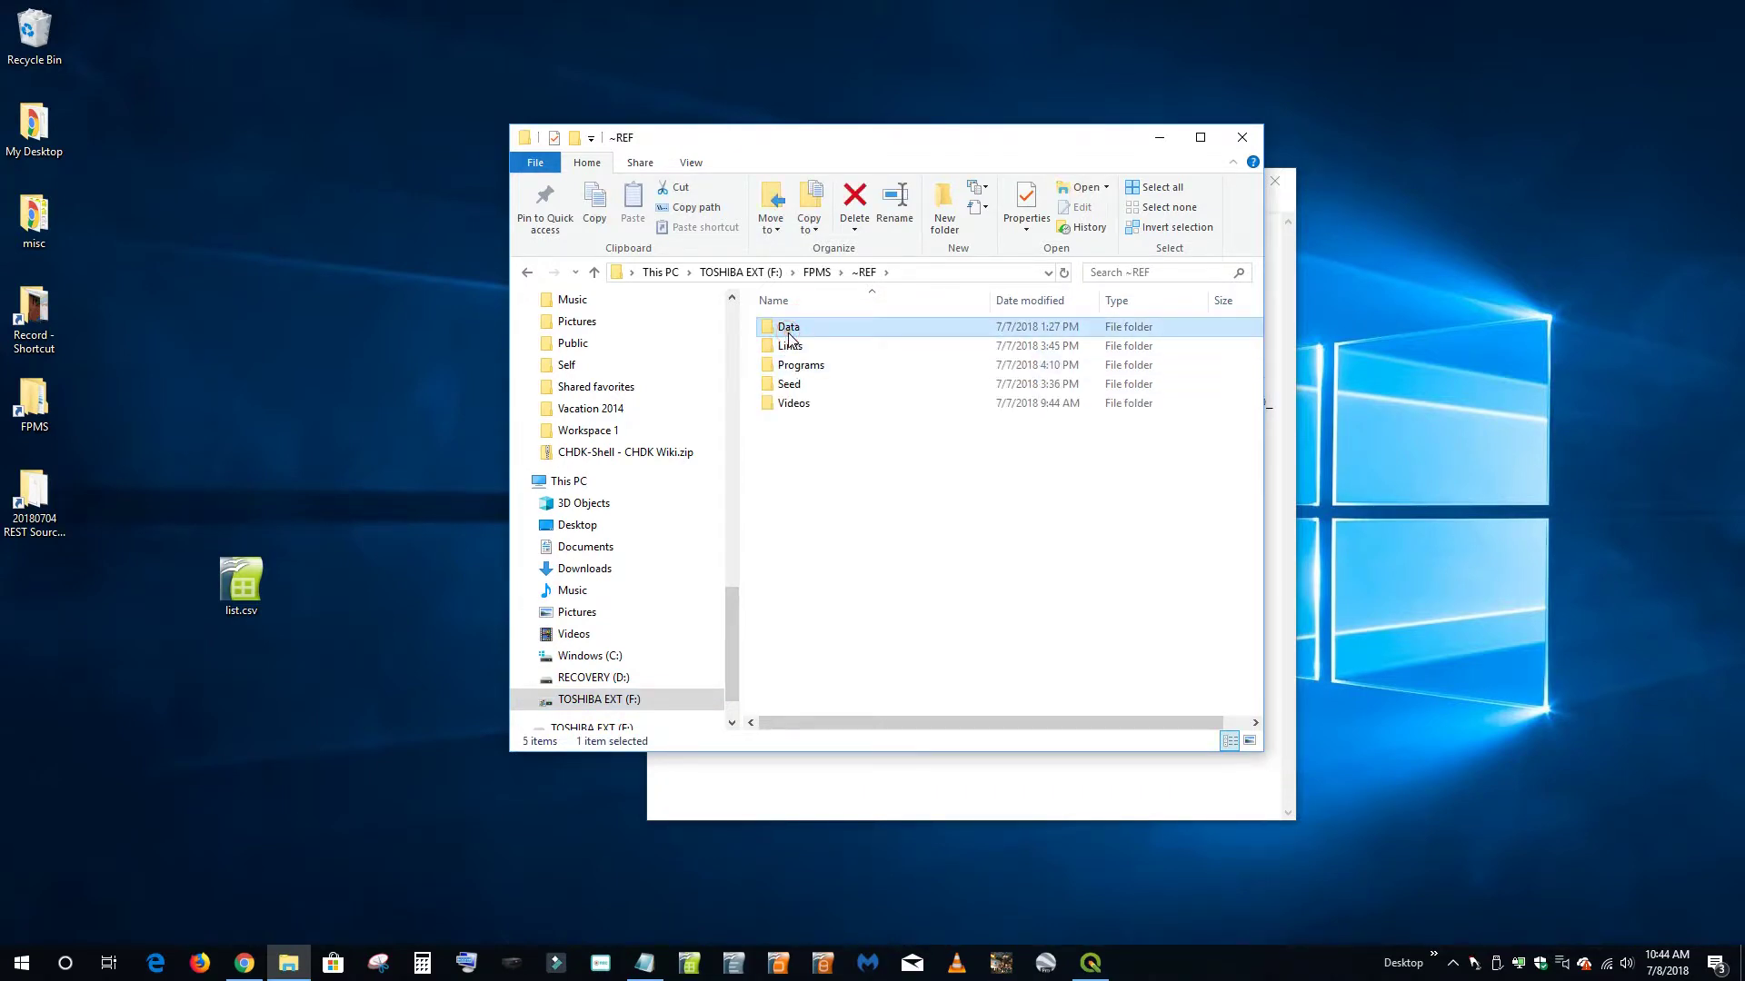
pyautogui.doubleClick(792, 329)
pyautogui.click(1200, 137)
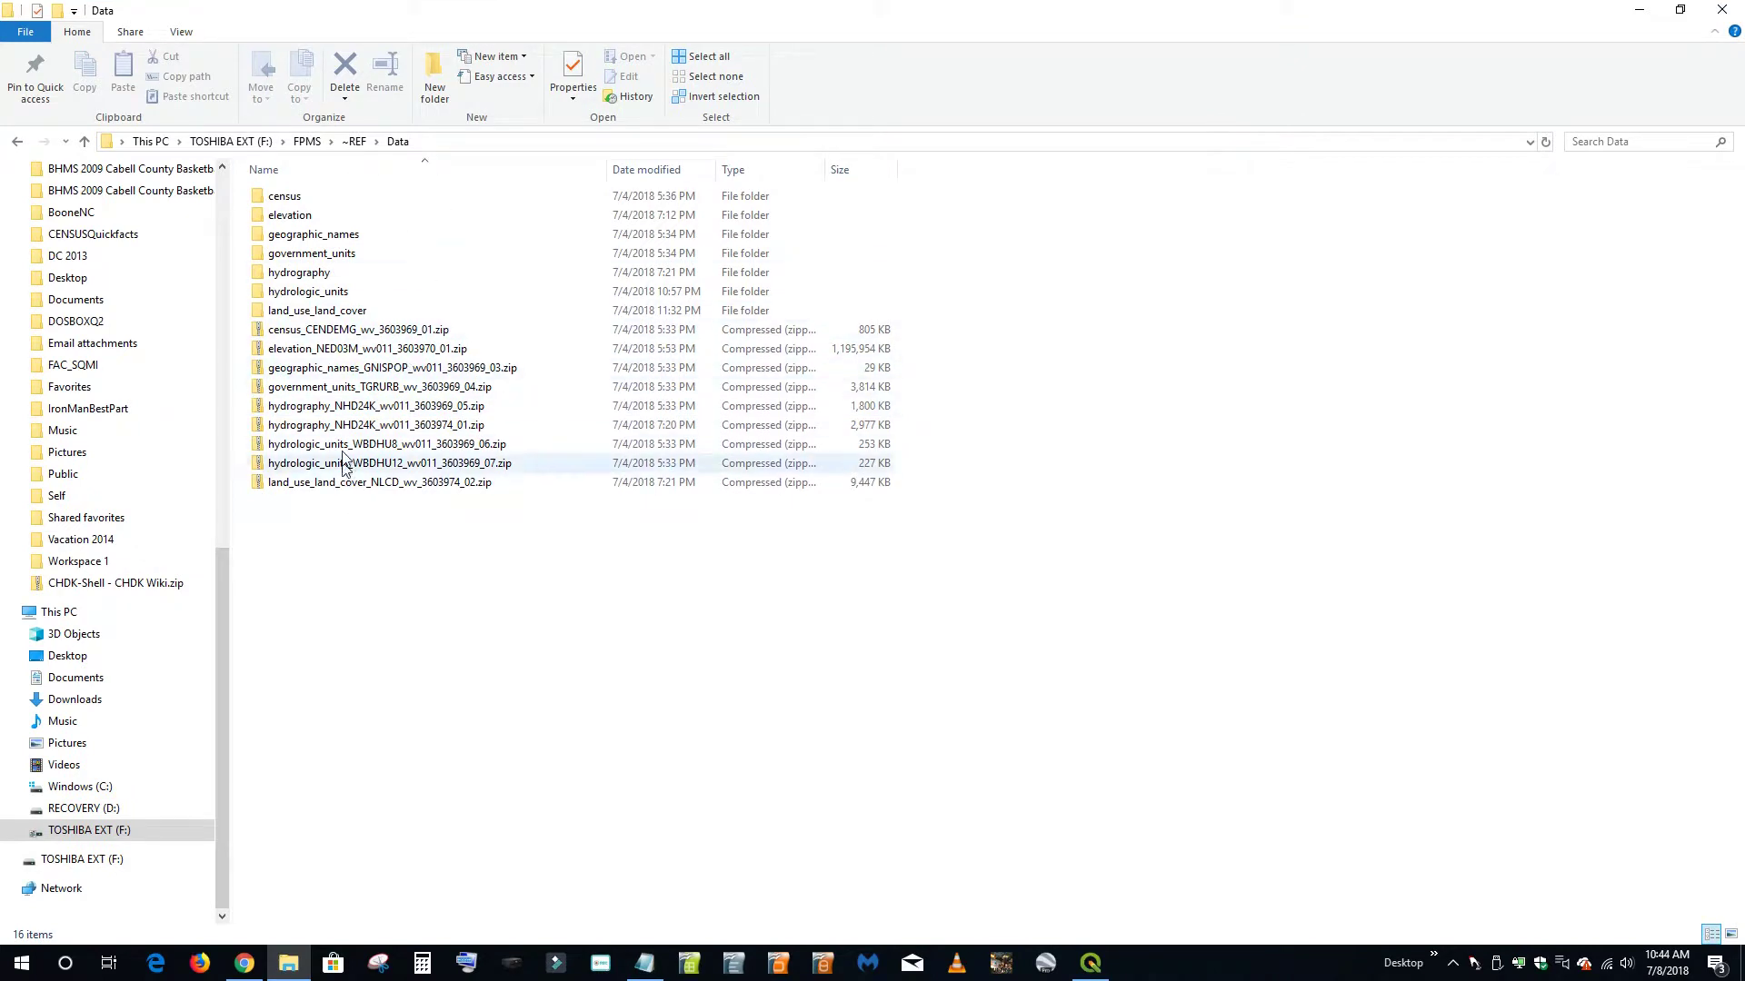
# Examine the 7-Zip extraction options for elevation_NED03M_wv011_3603970_01.zip without extracting it, and close the folder window
pyautogui.click(326, 355)
pyautogui.rightClick(326, 356)
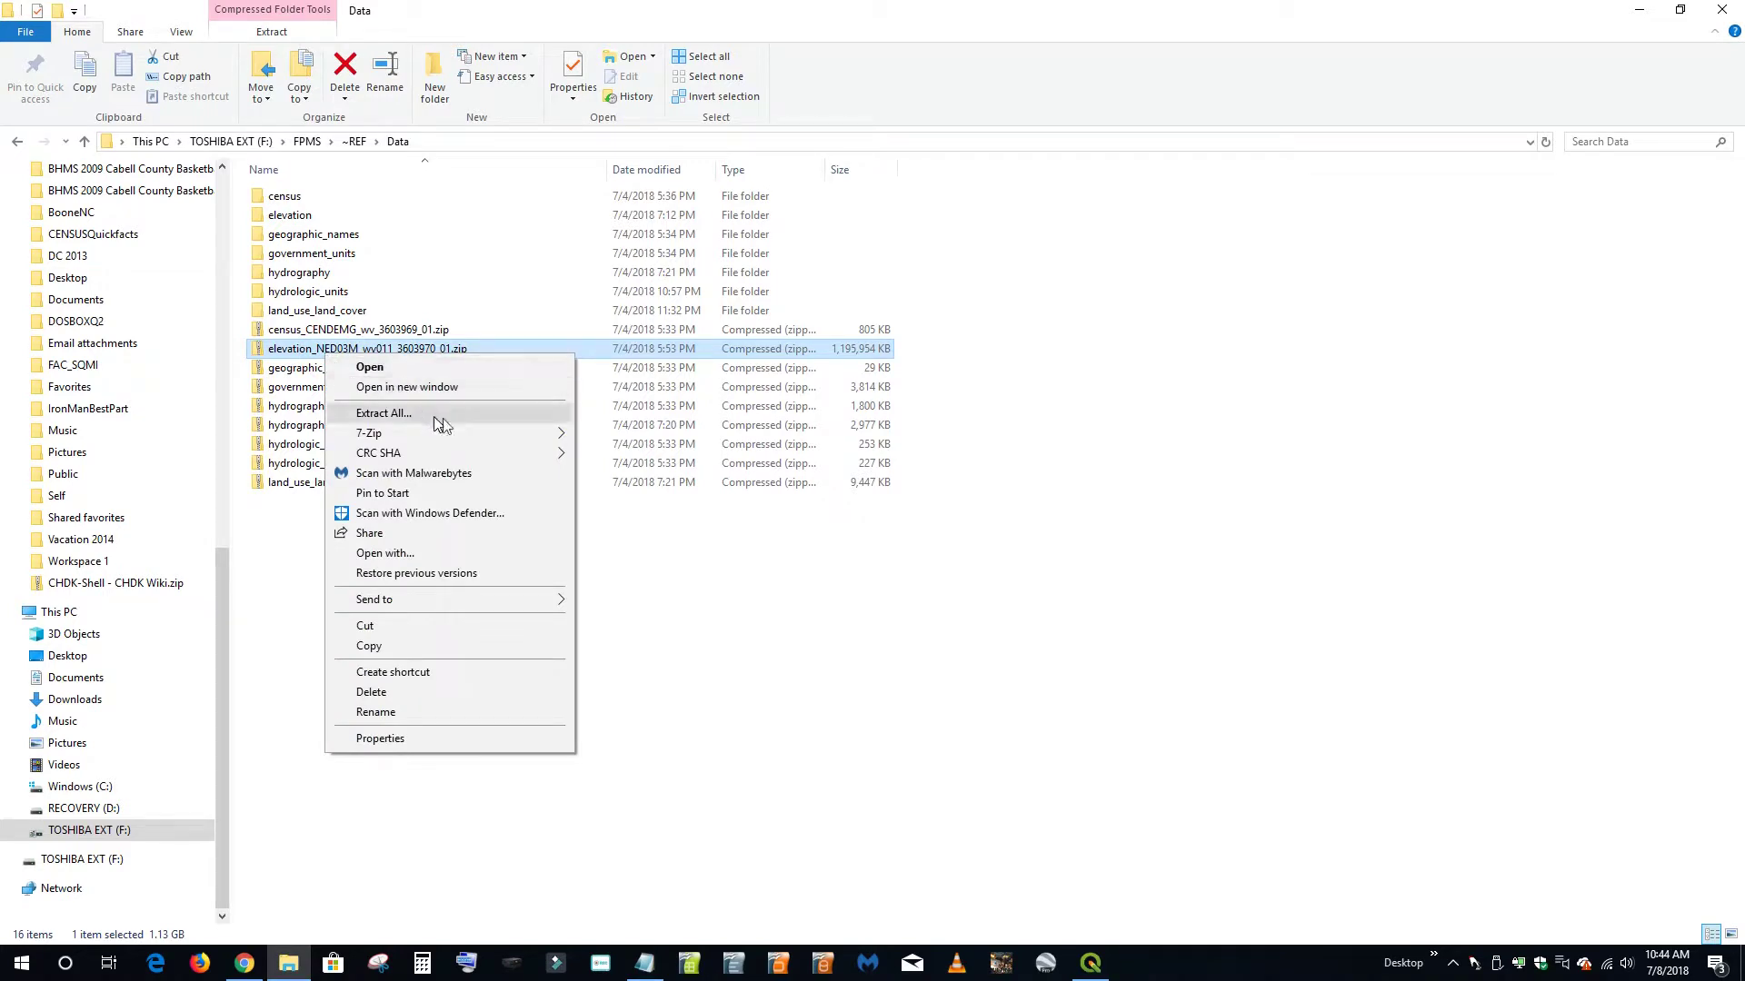
pyautogui.moveTo(483, 433)
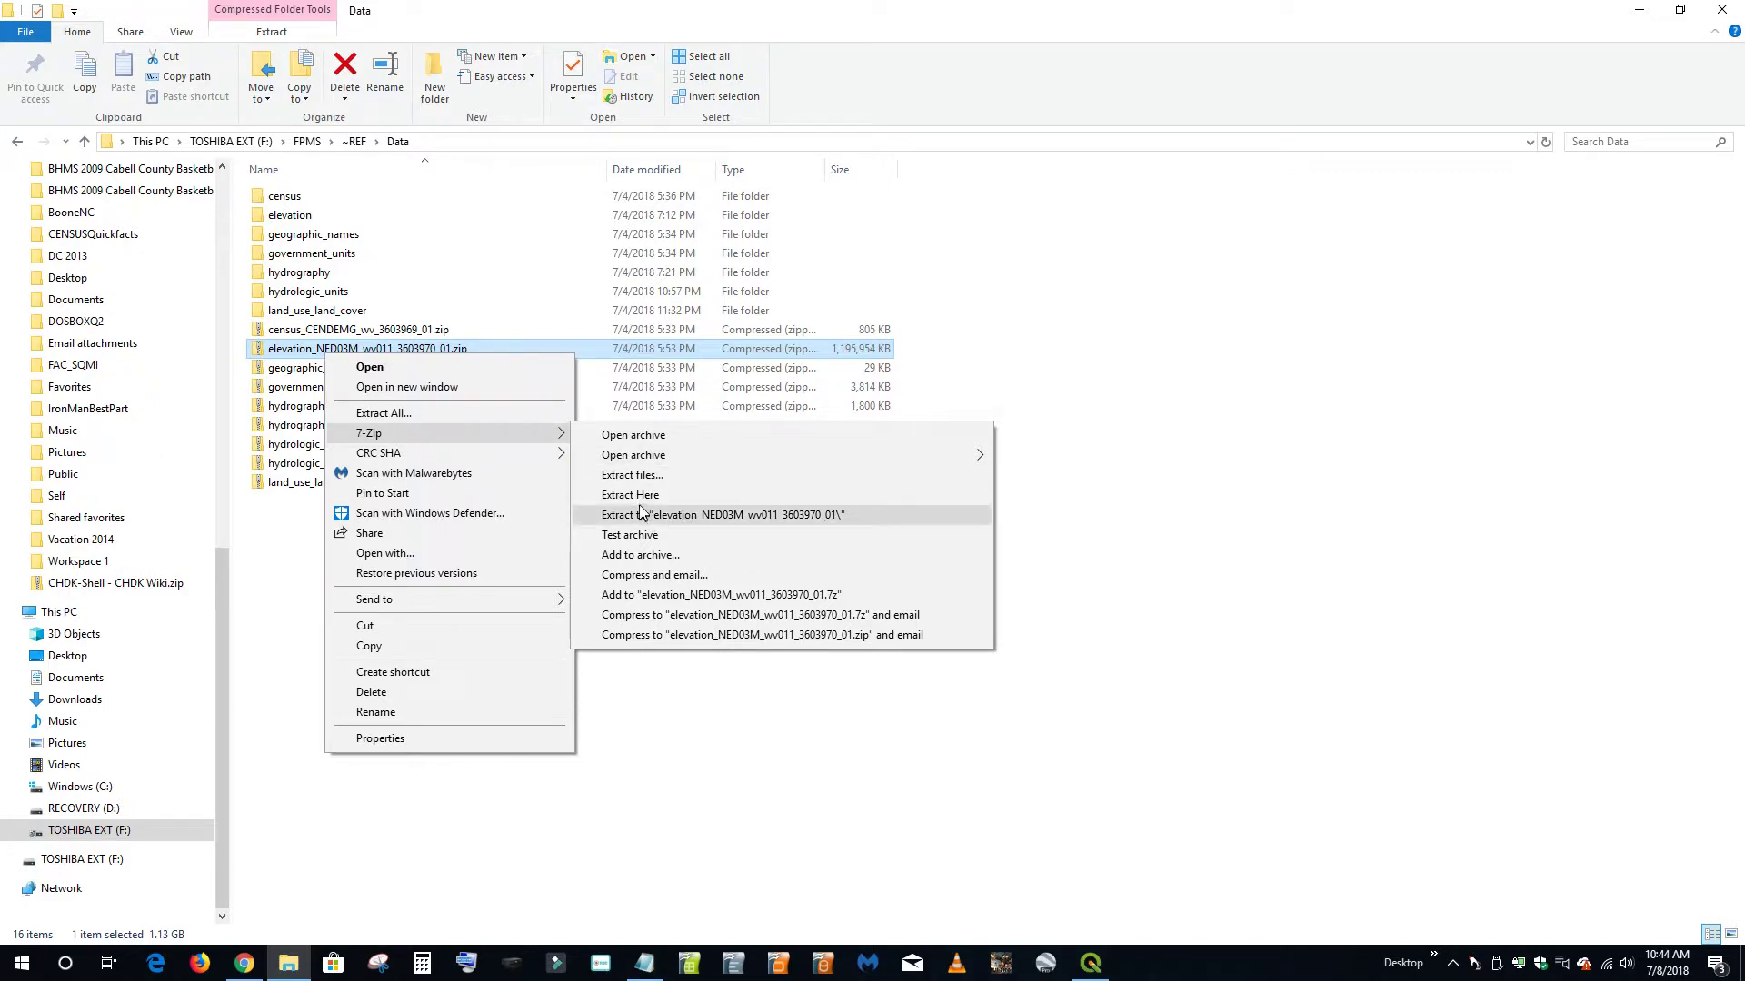
pyautogui.click(292, 553)
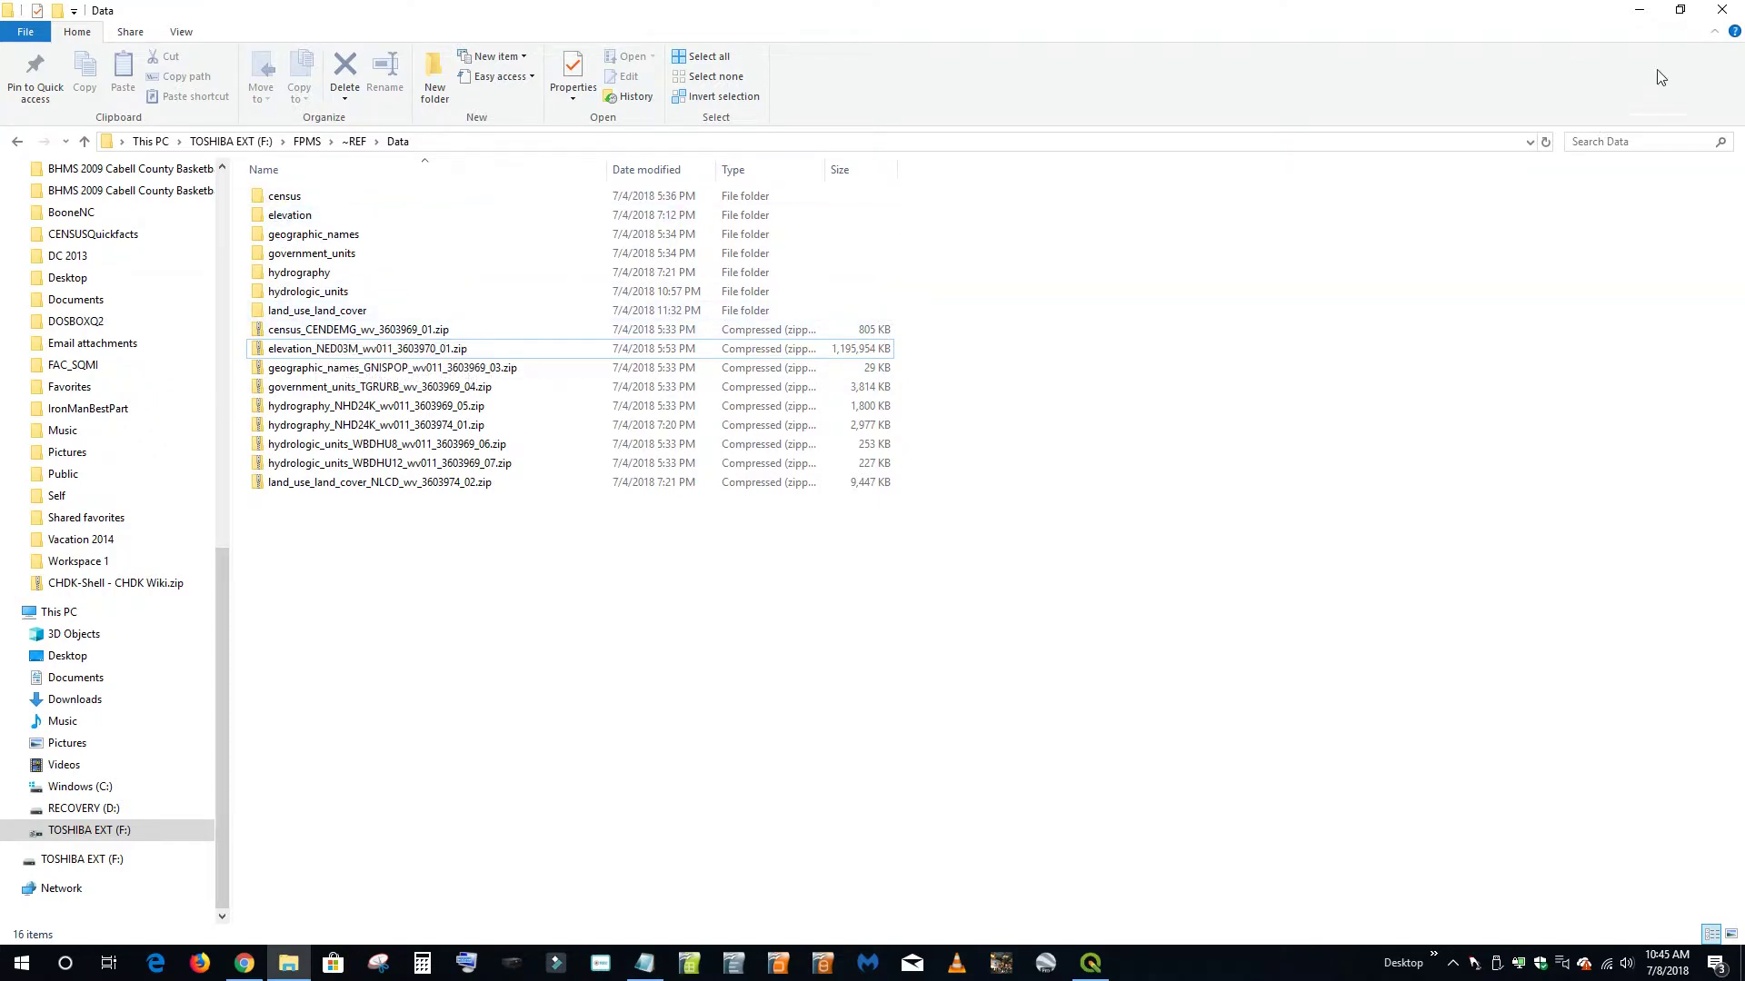
pyautogui.click(1721, 9)
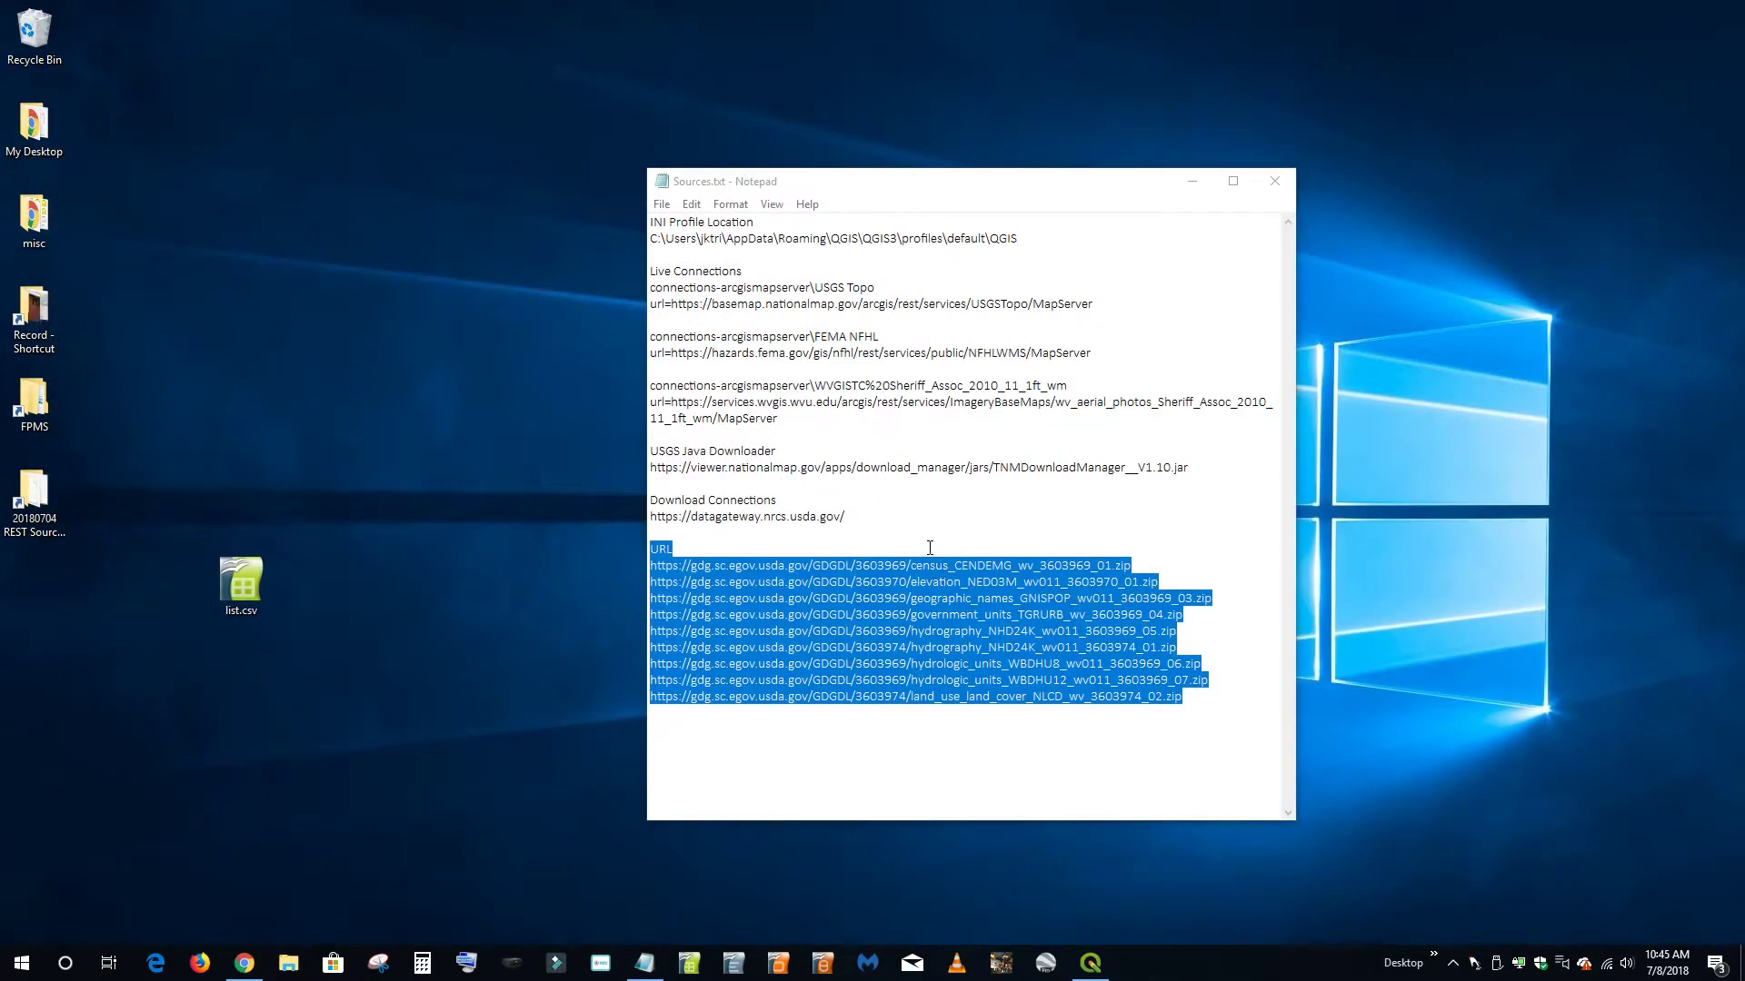
# Copy the USGS Topo MapServer address, without the "url=" prefix, from the live connections in Sources.txt
pyautogui.click(922, 533)
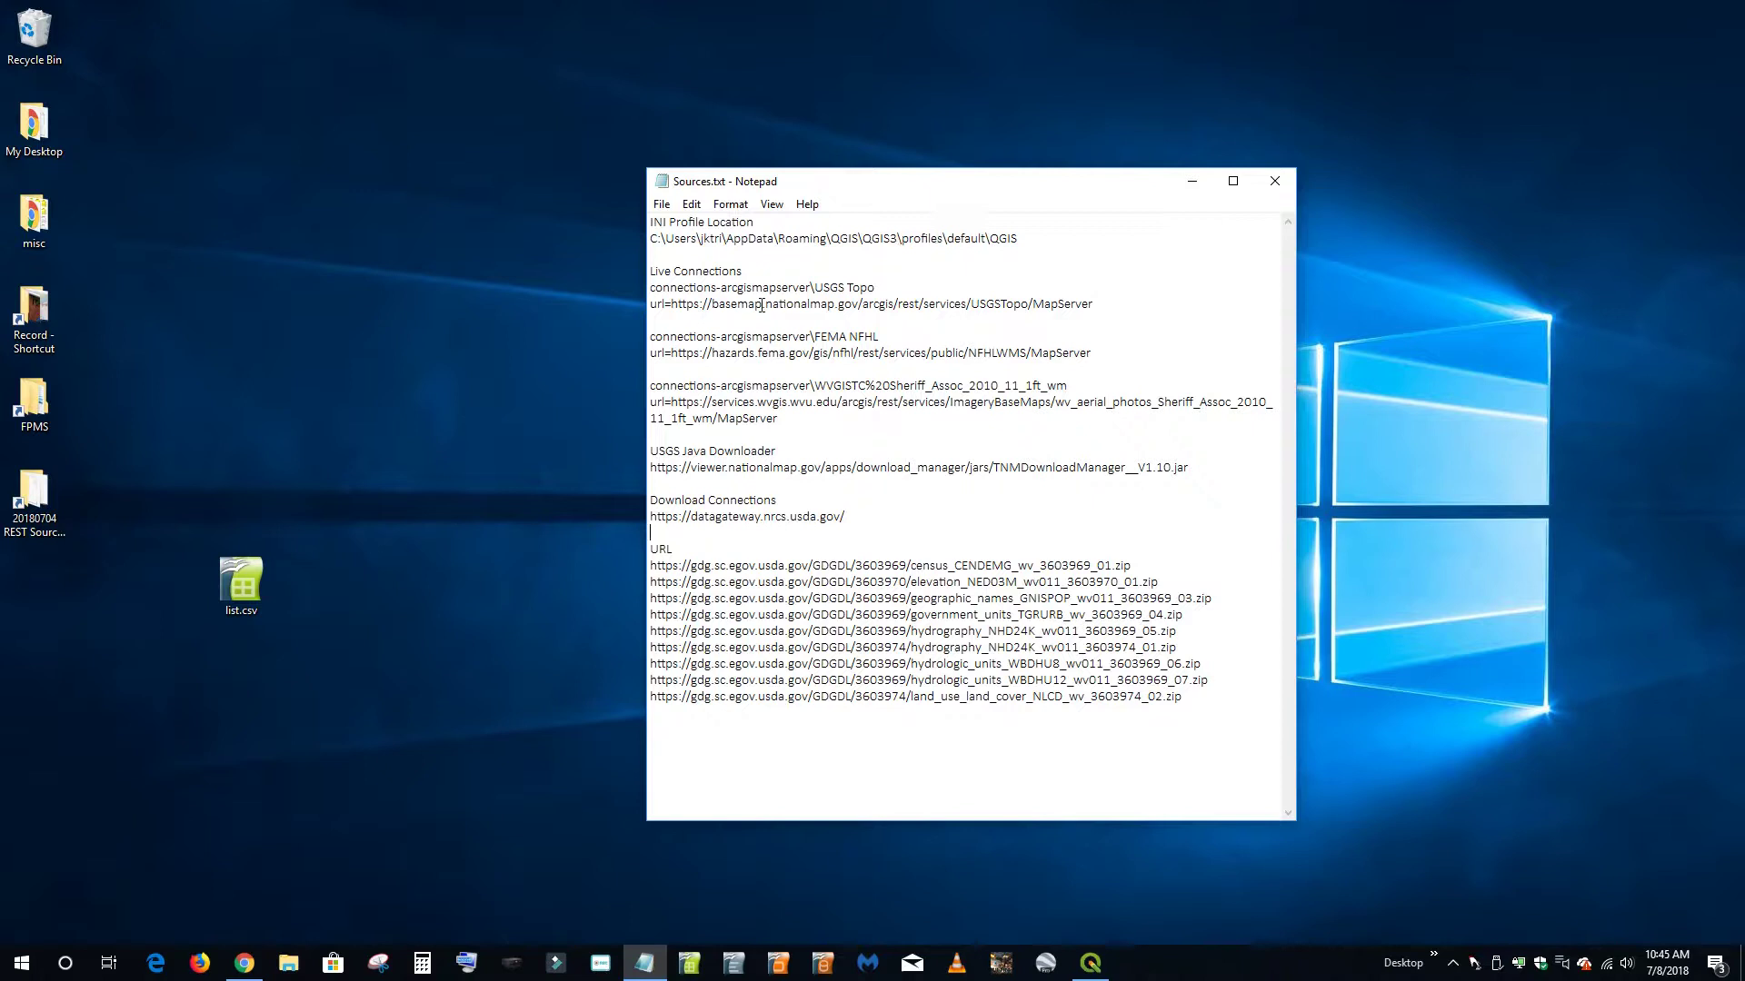
pyautogui.moveTo(1100, 306); pyautogui.dragTo(669, 313)
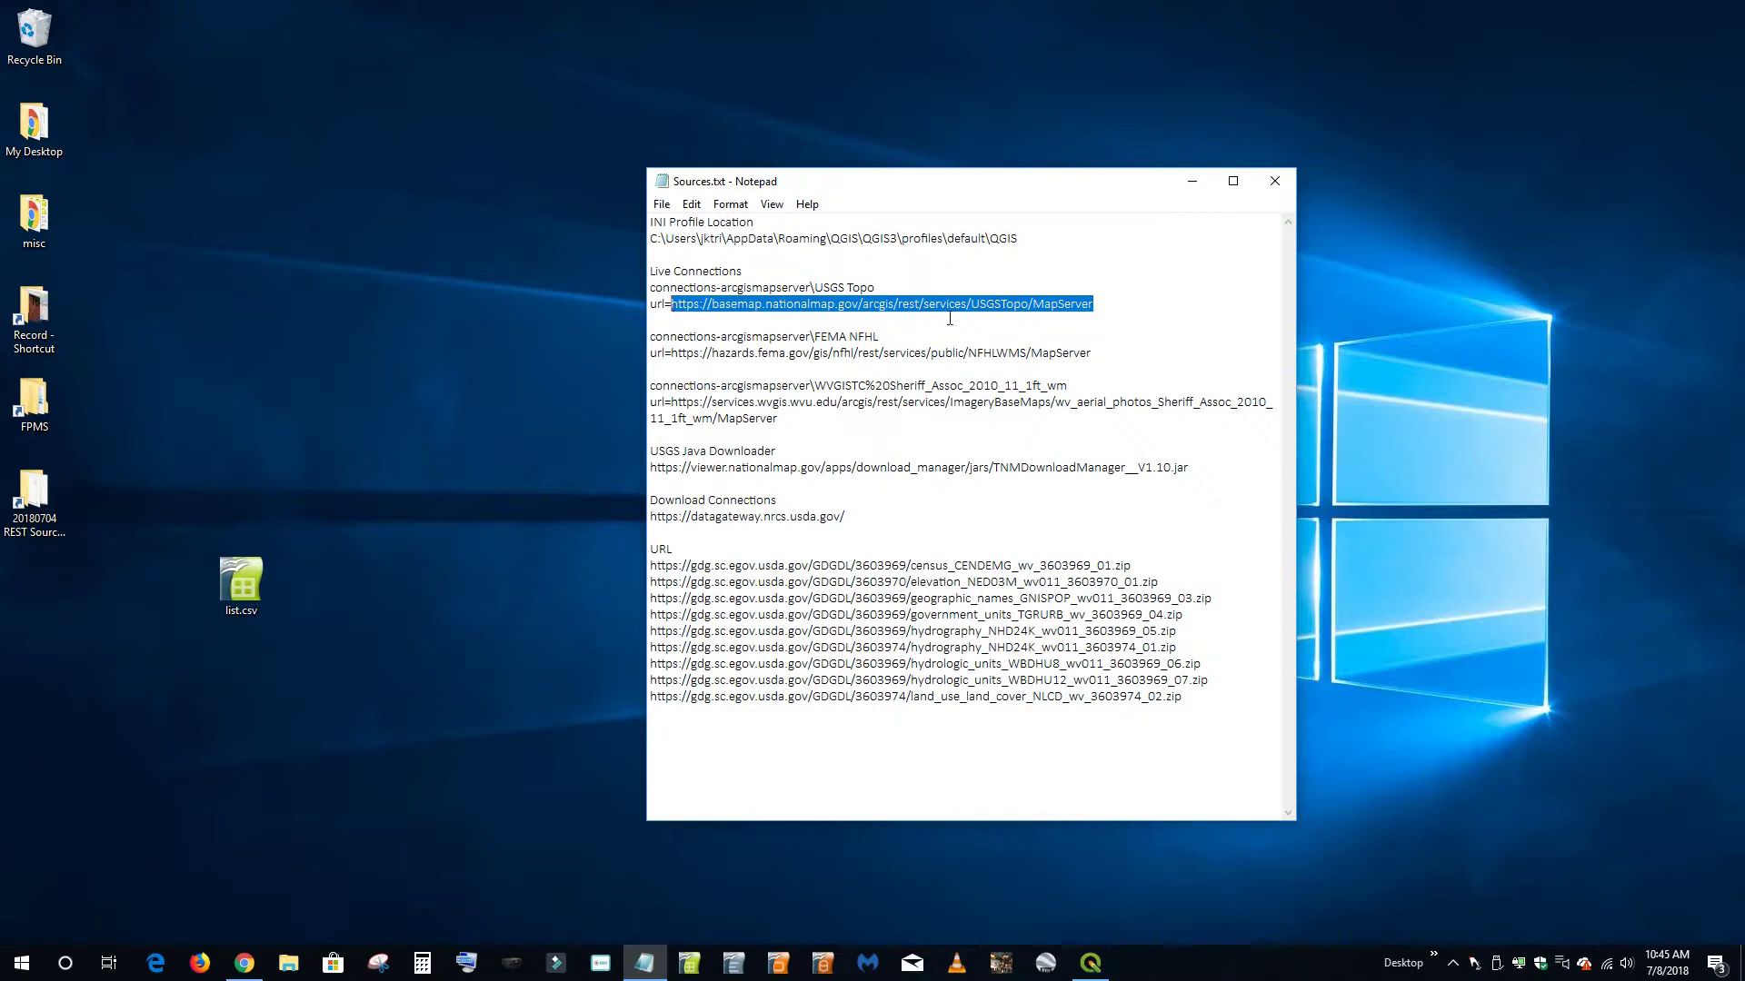
pyautogui.rightClick(983, 304)
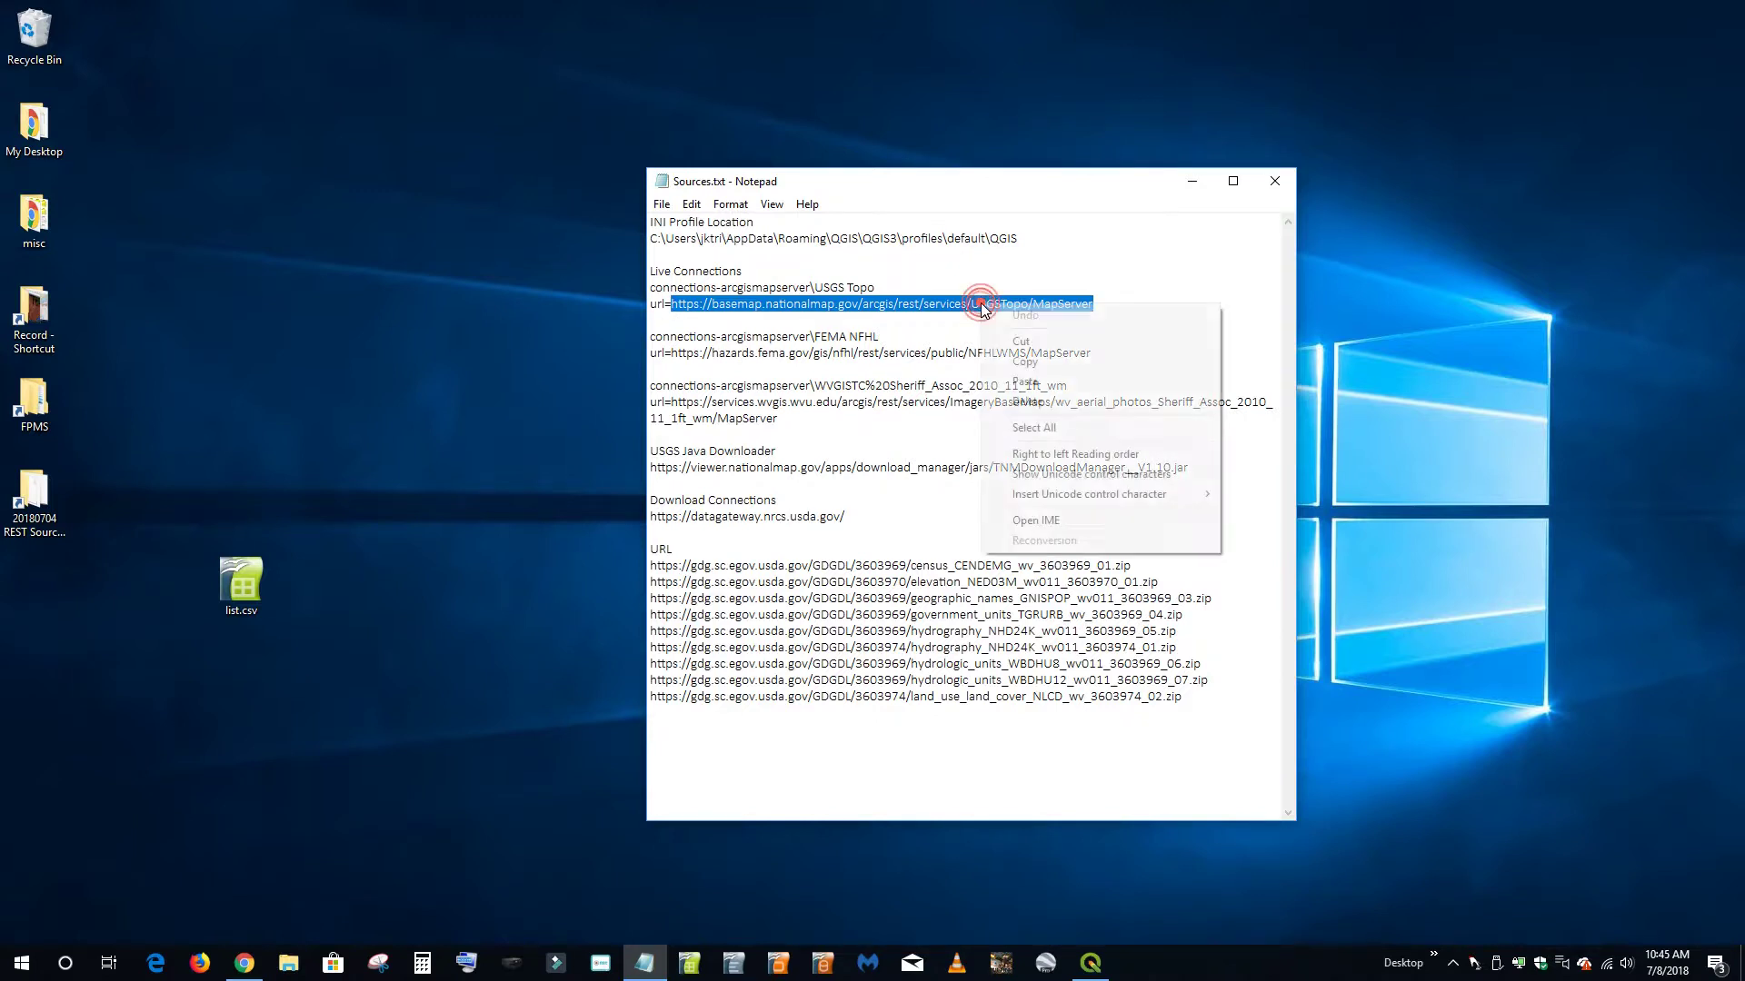
pyautogui.click(1026, 358)
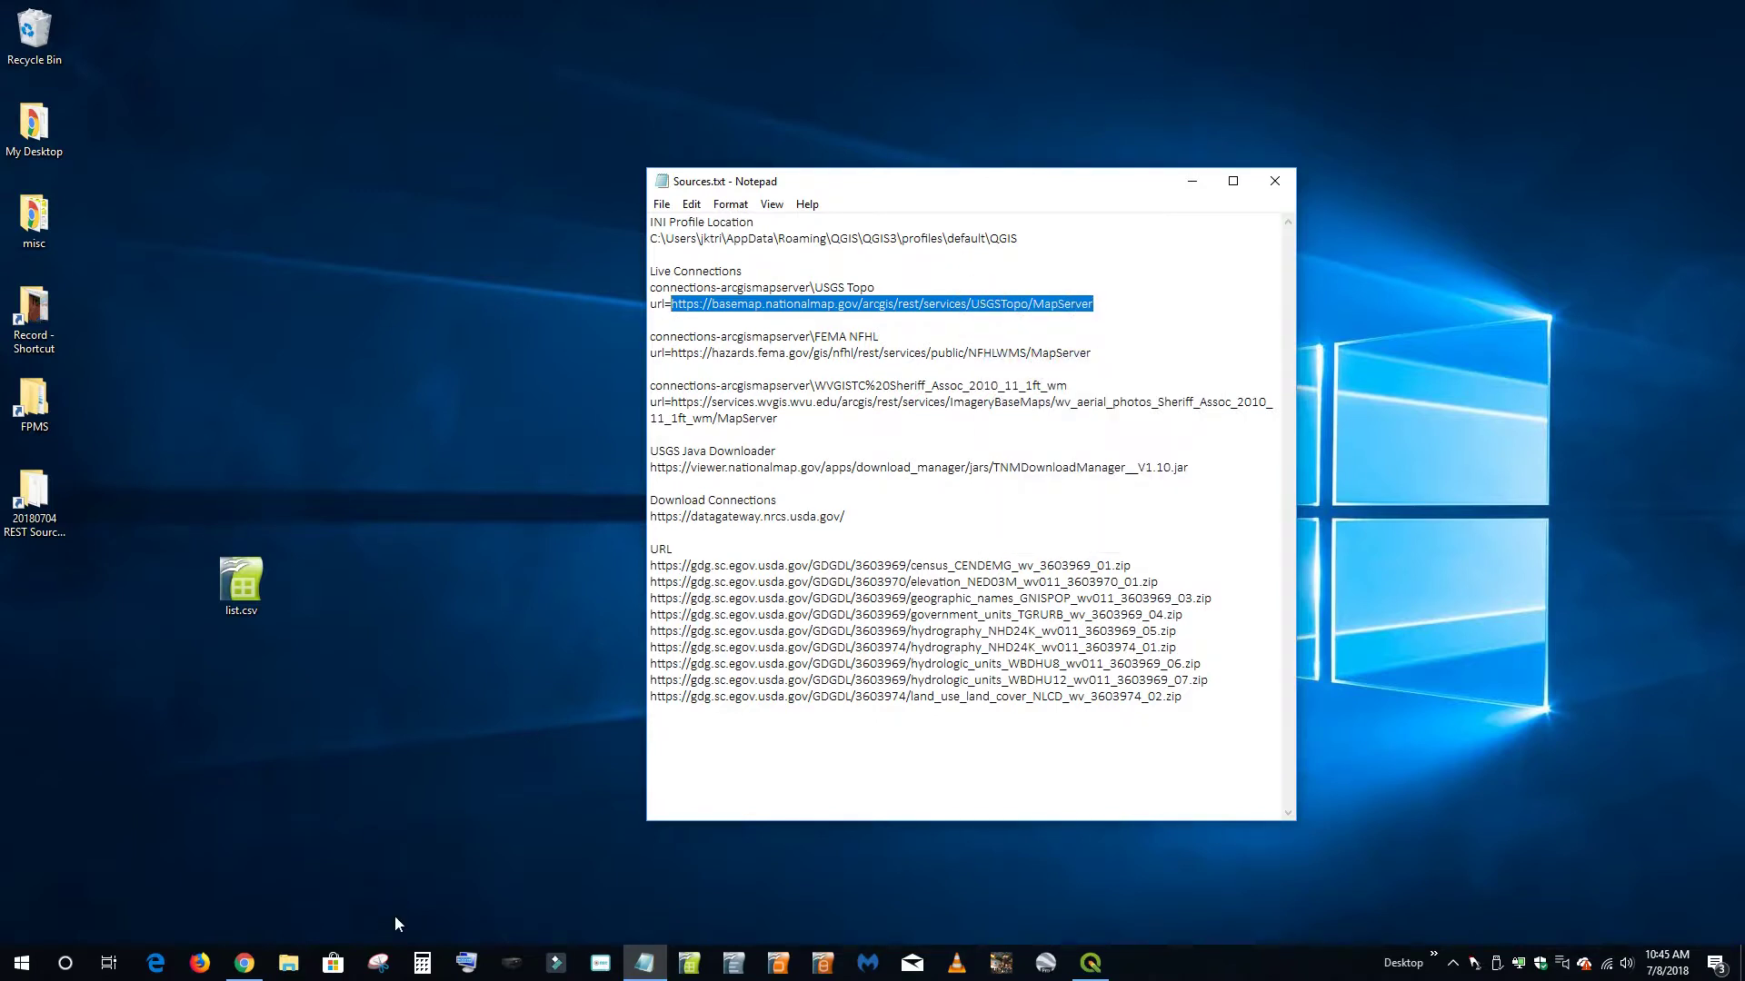
# Switch to Chrome, open the copied address in a new tab, and look through the USGSTopo MapServer service page
pyautogui.click(244, 963)
pyautogui.click(381, 15)
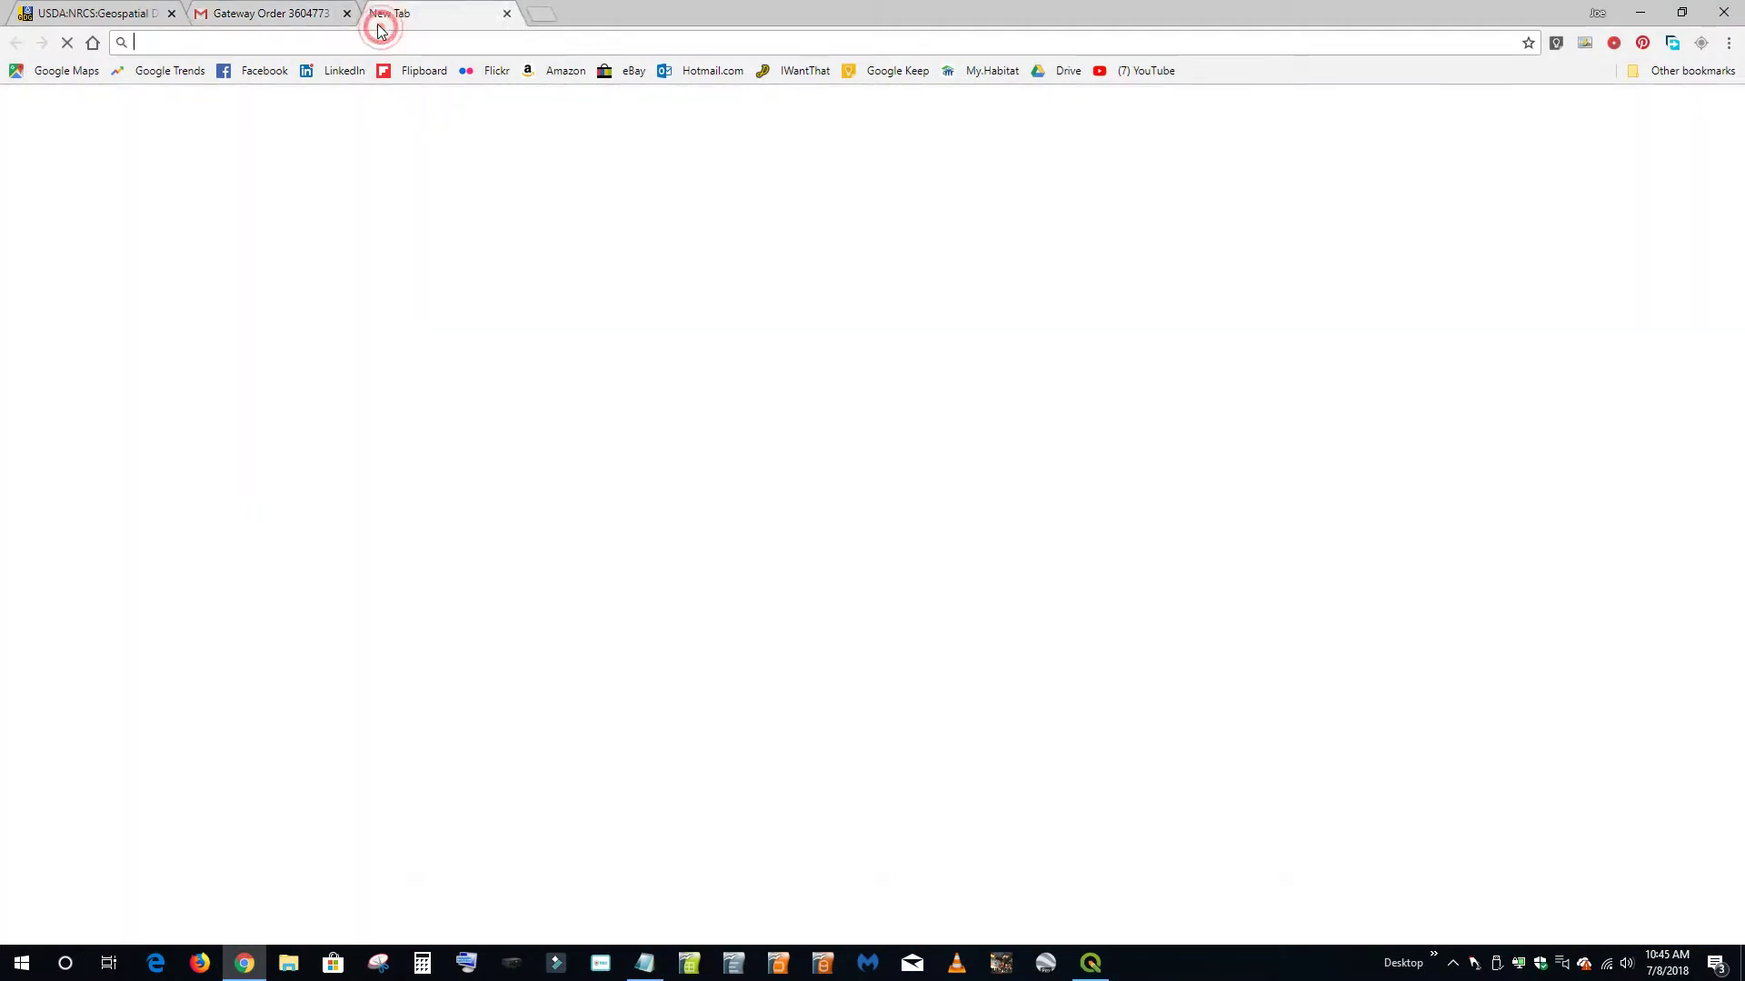
pyautogui.hotkey('ctrl', 'v')
pyautogui.press('Return')
pyautogui.scroll(-8, 476, 446)
pyautogui.scroll(-8, 484, 460)
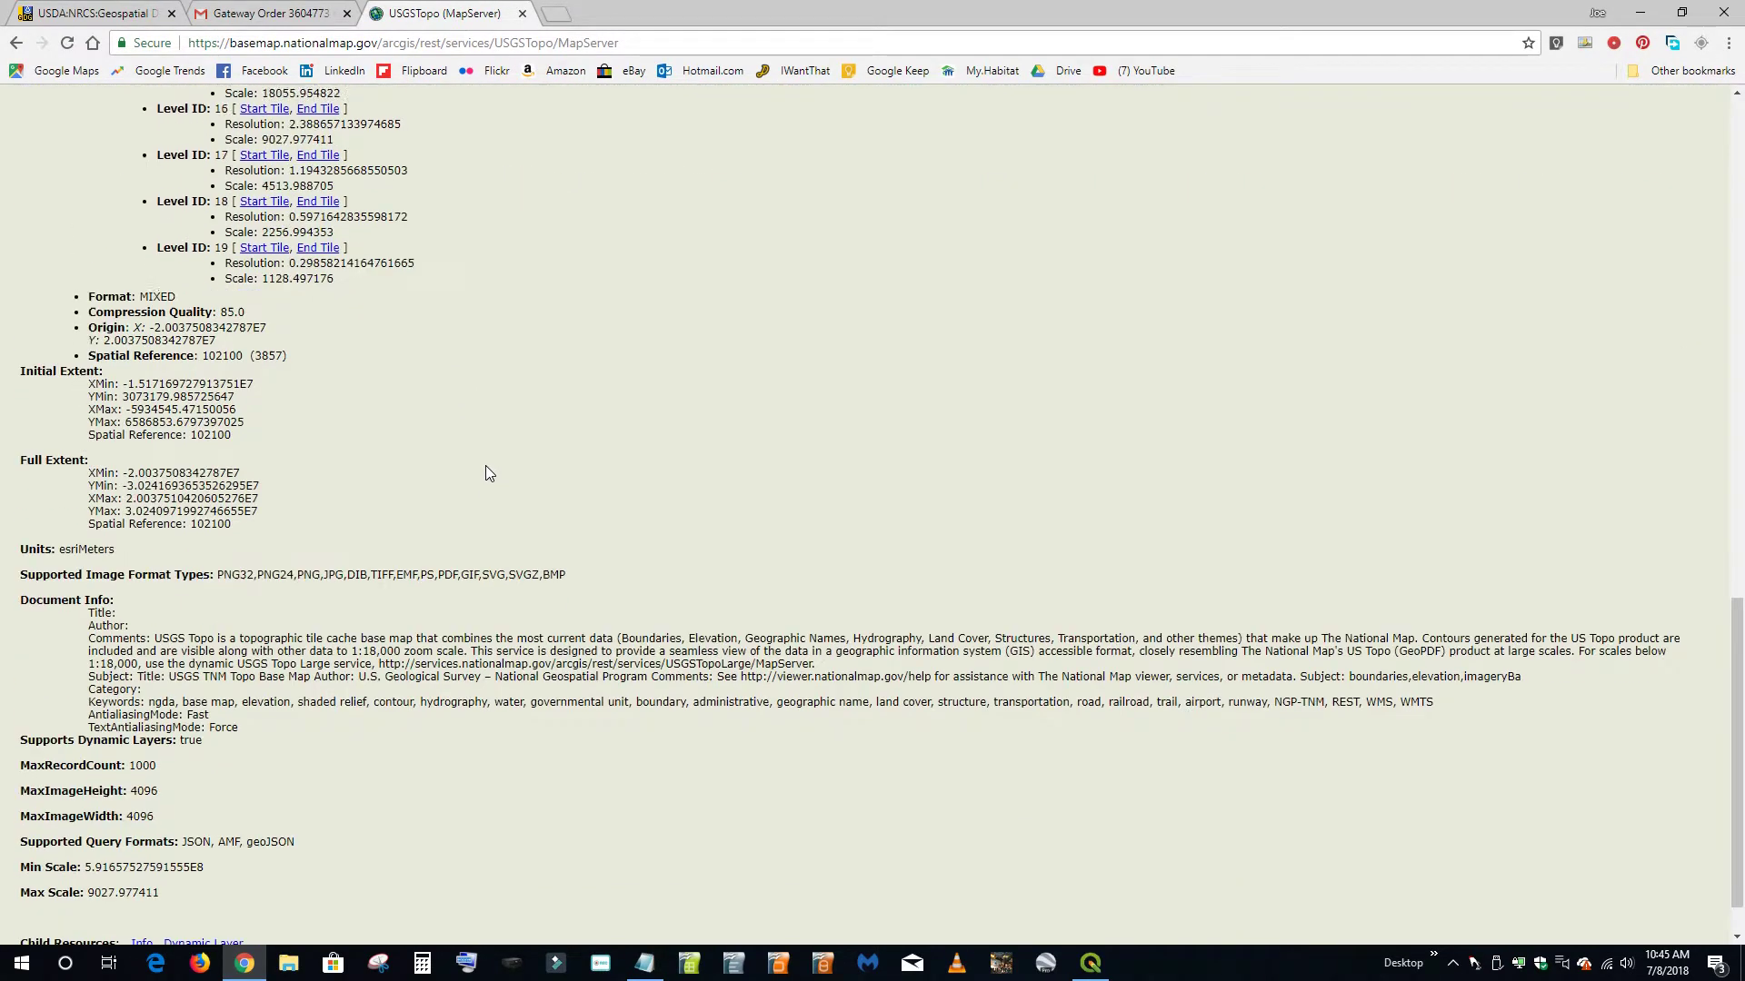
pyautogui.scroll(15, 472, 505)
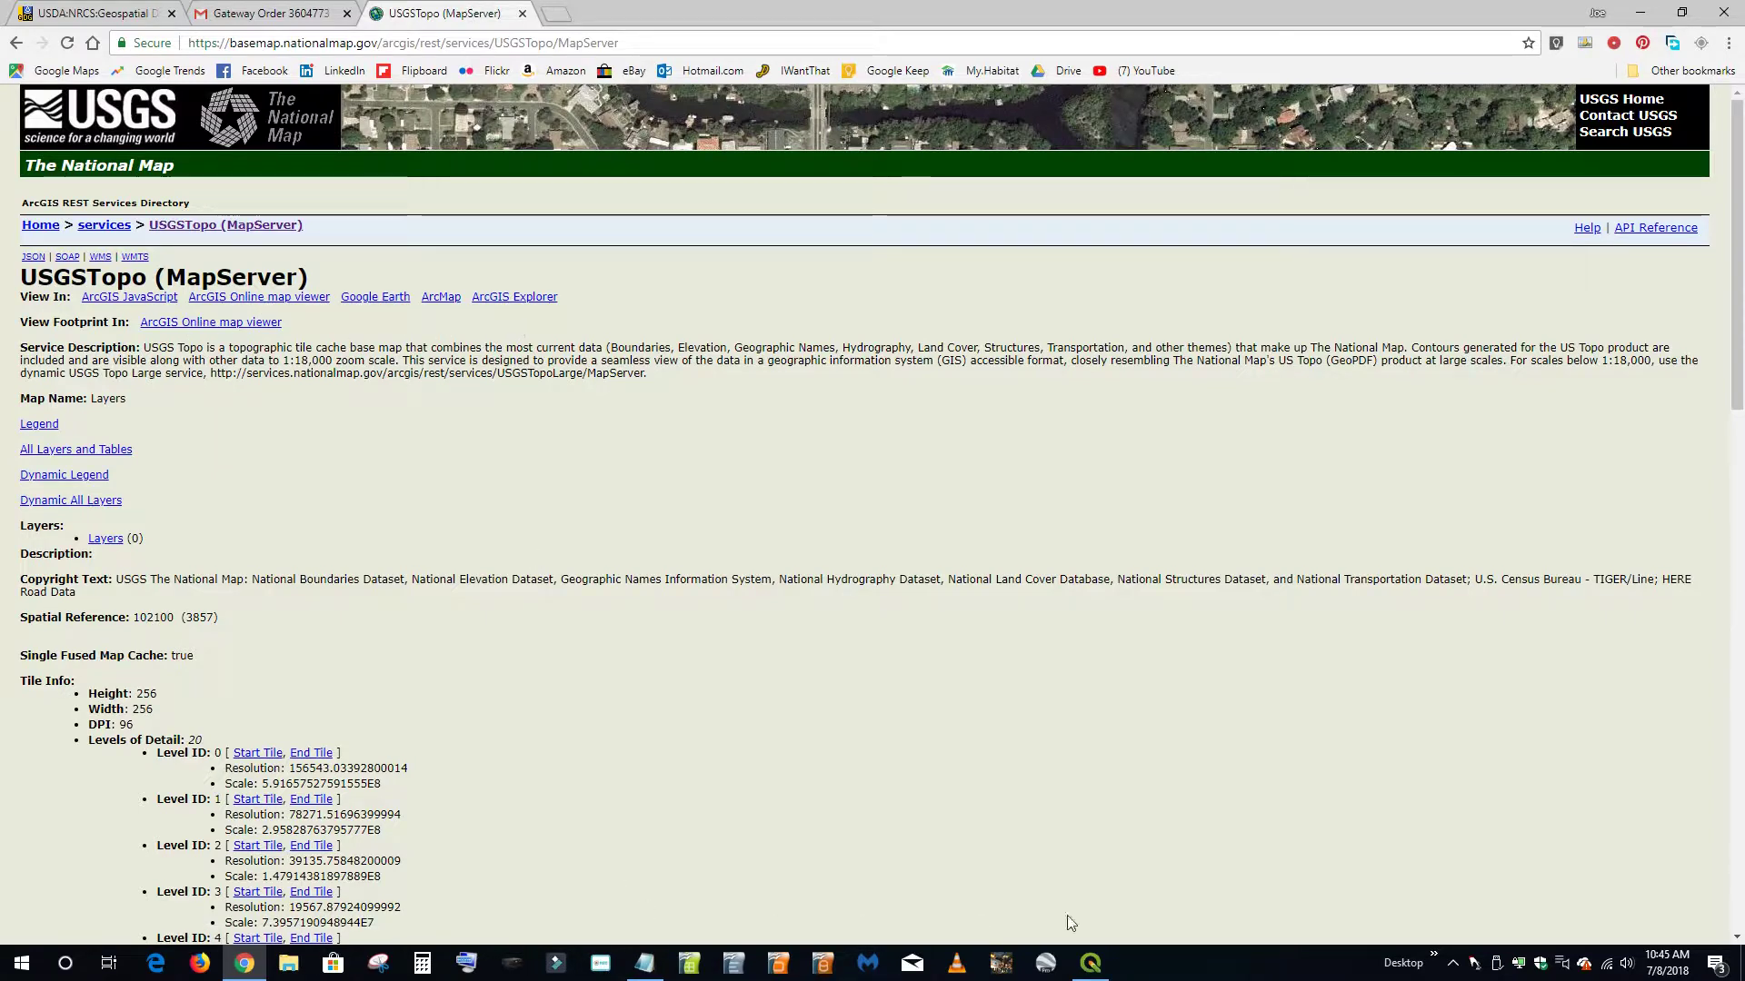
# Switch to QGIS and open the ArcGIS Map Server source in the Data Source Manager
pyautogui.click(1090, 963)
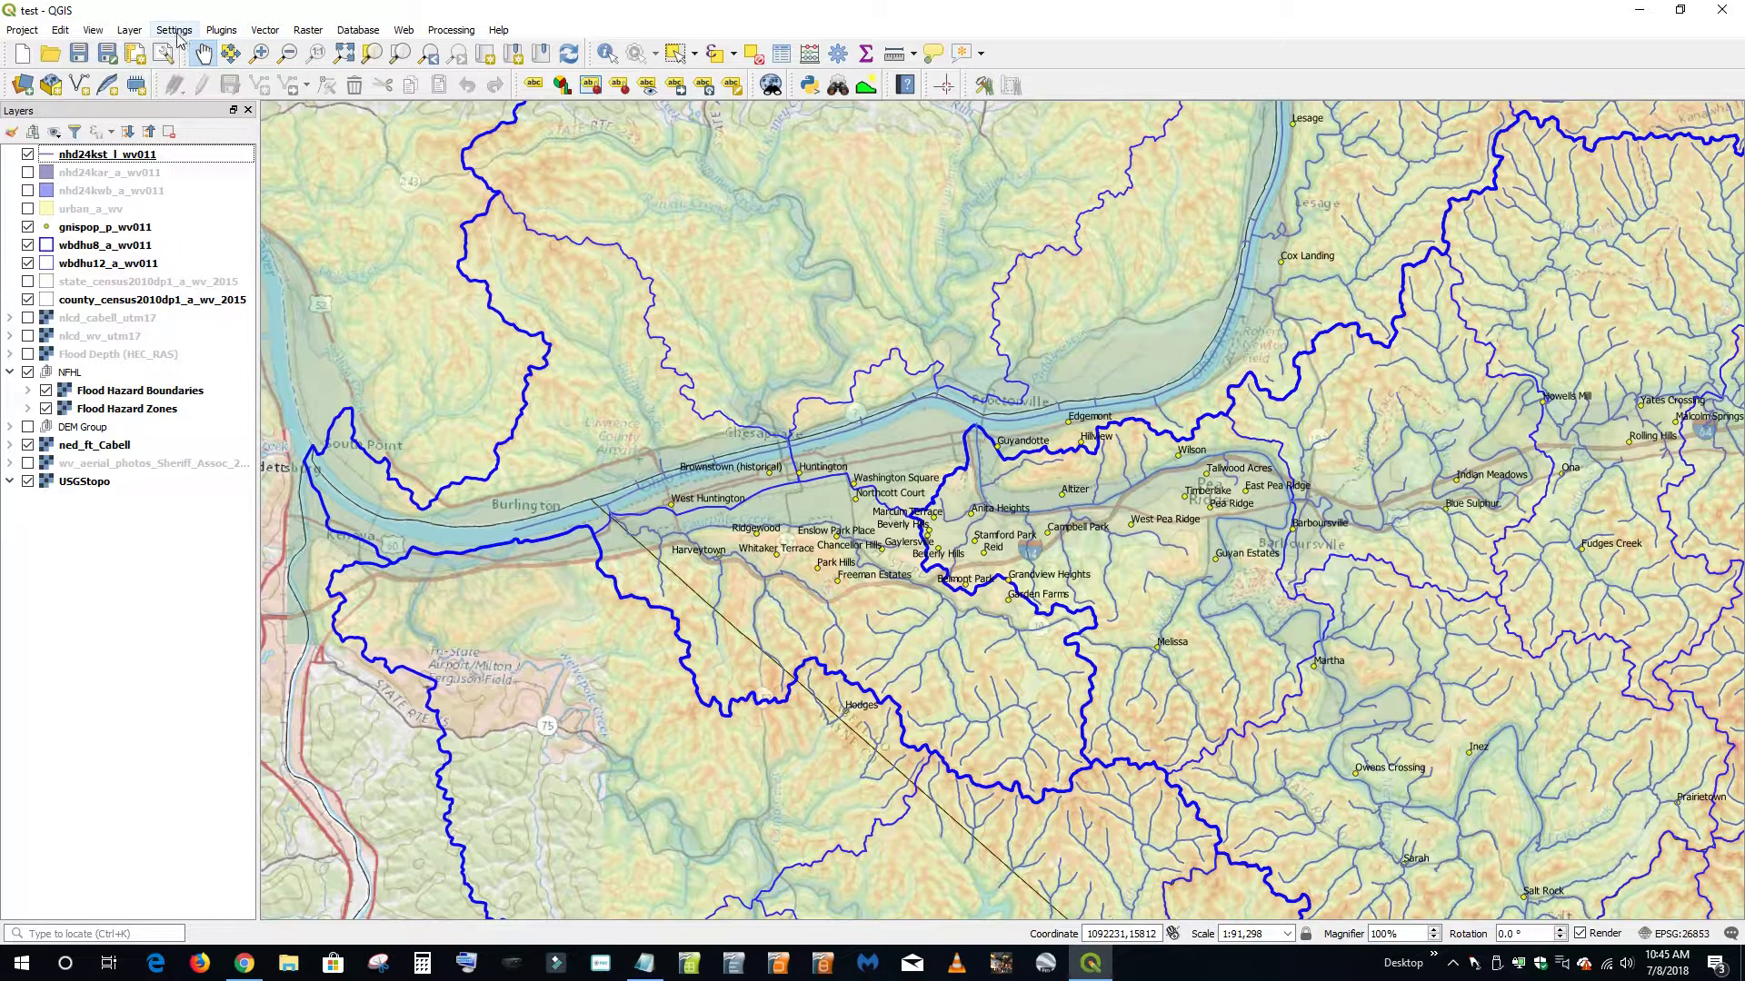
pyautogui.click(132, 32)
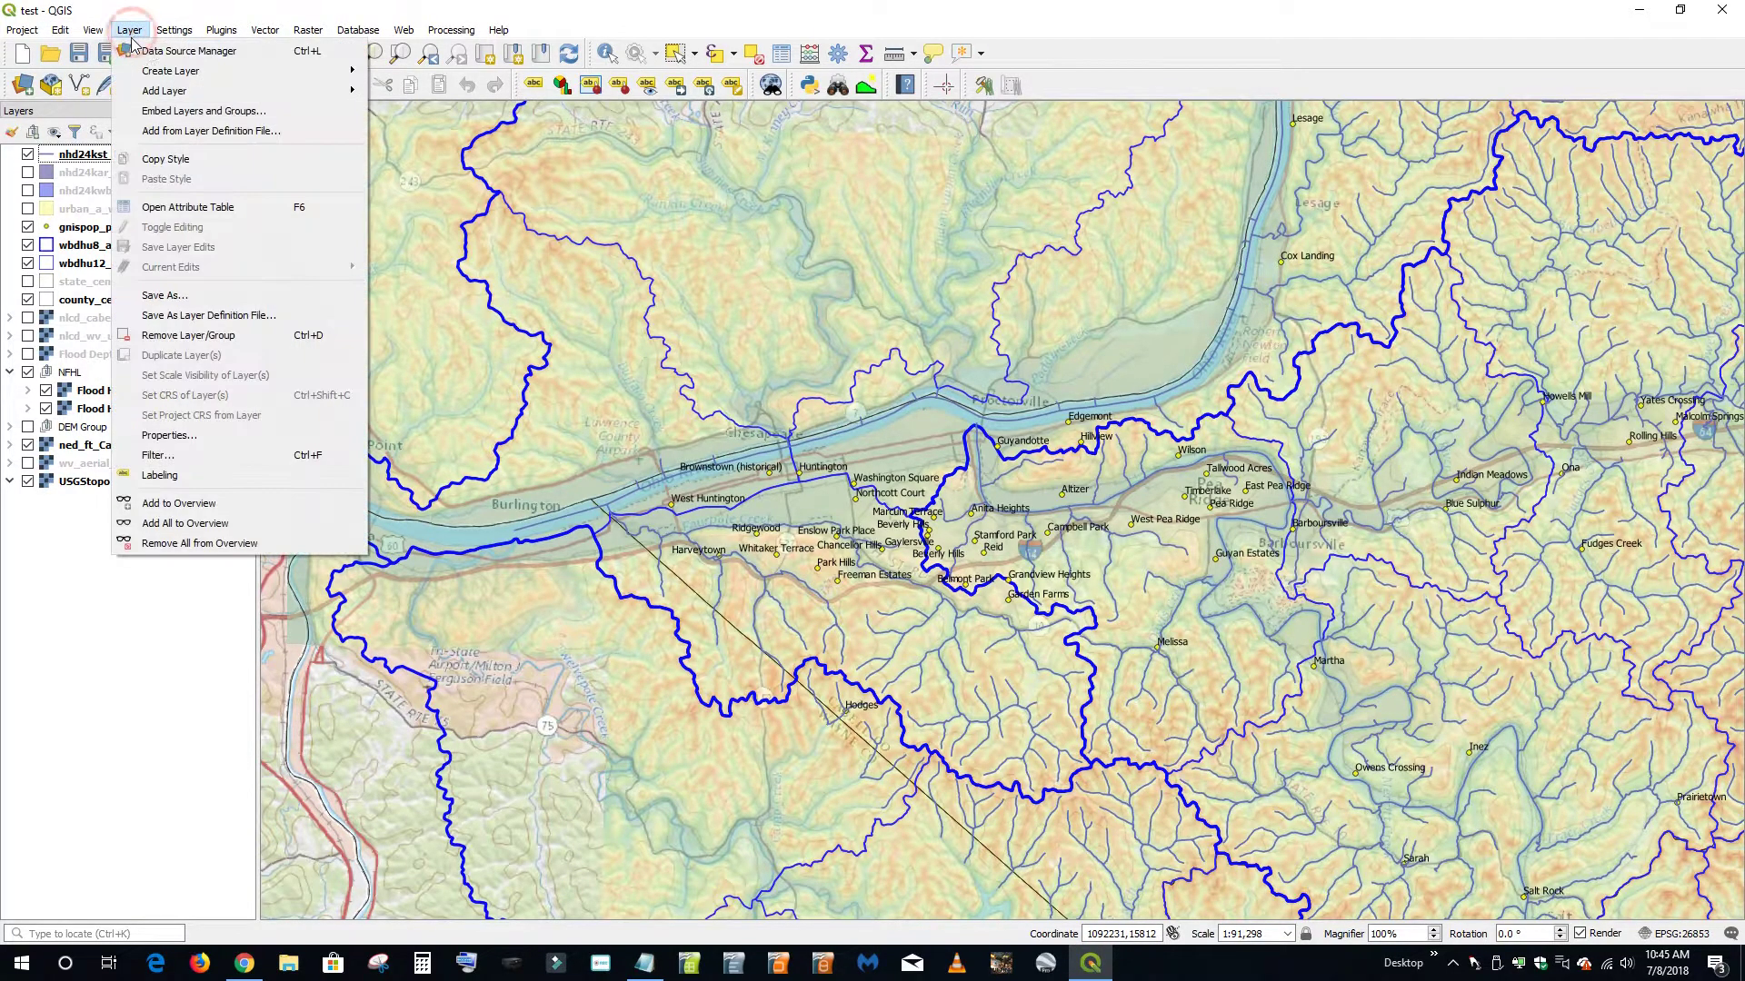
pyautogui.click(182, 52)
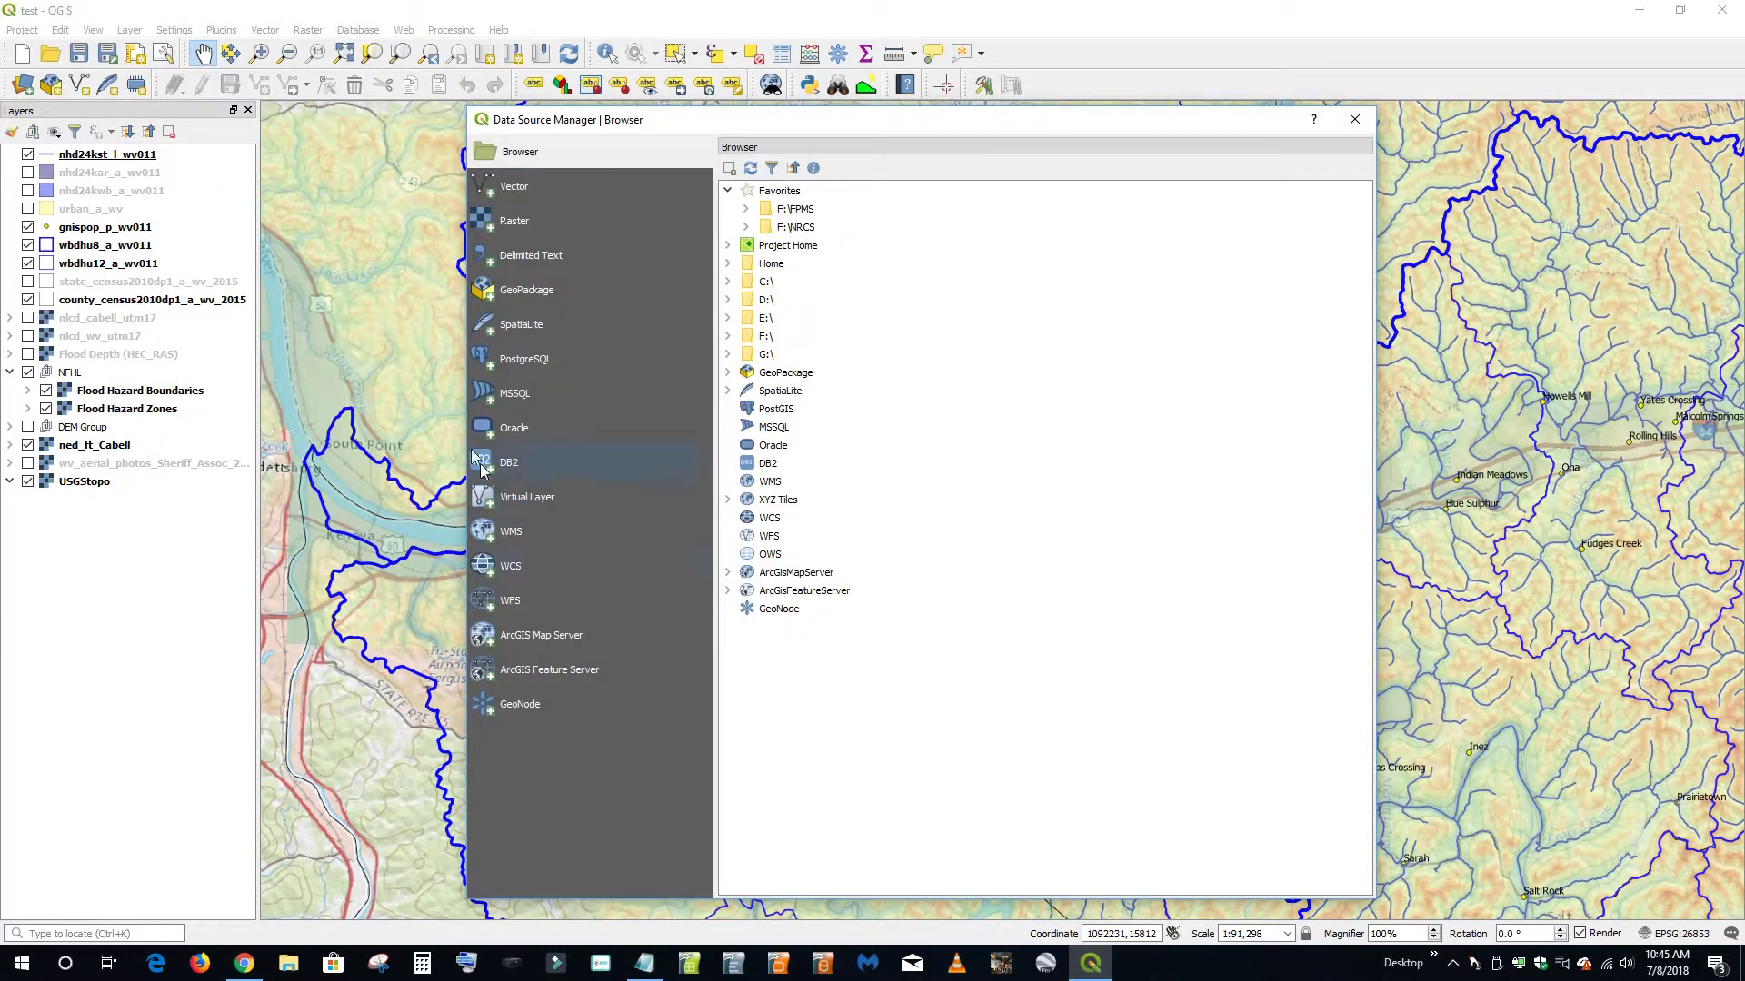
pyautogui.hotkey('alt', 'Tab')
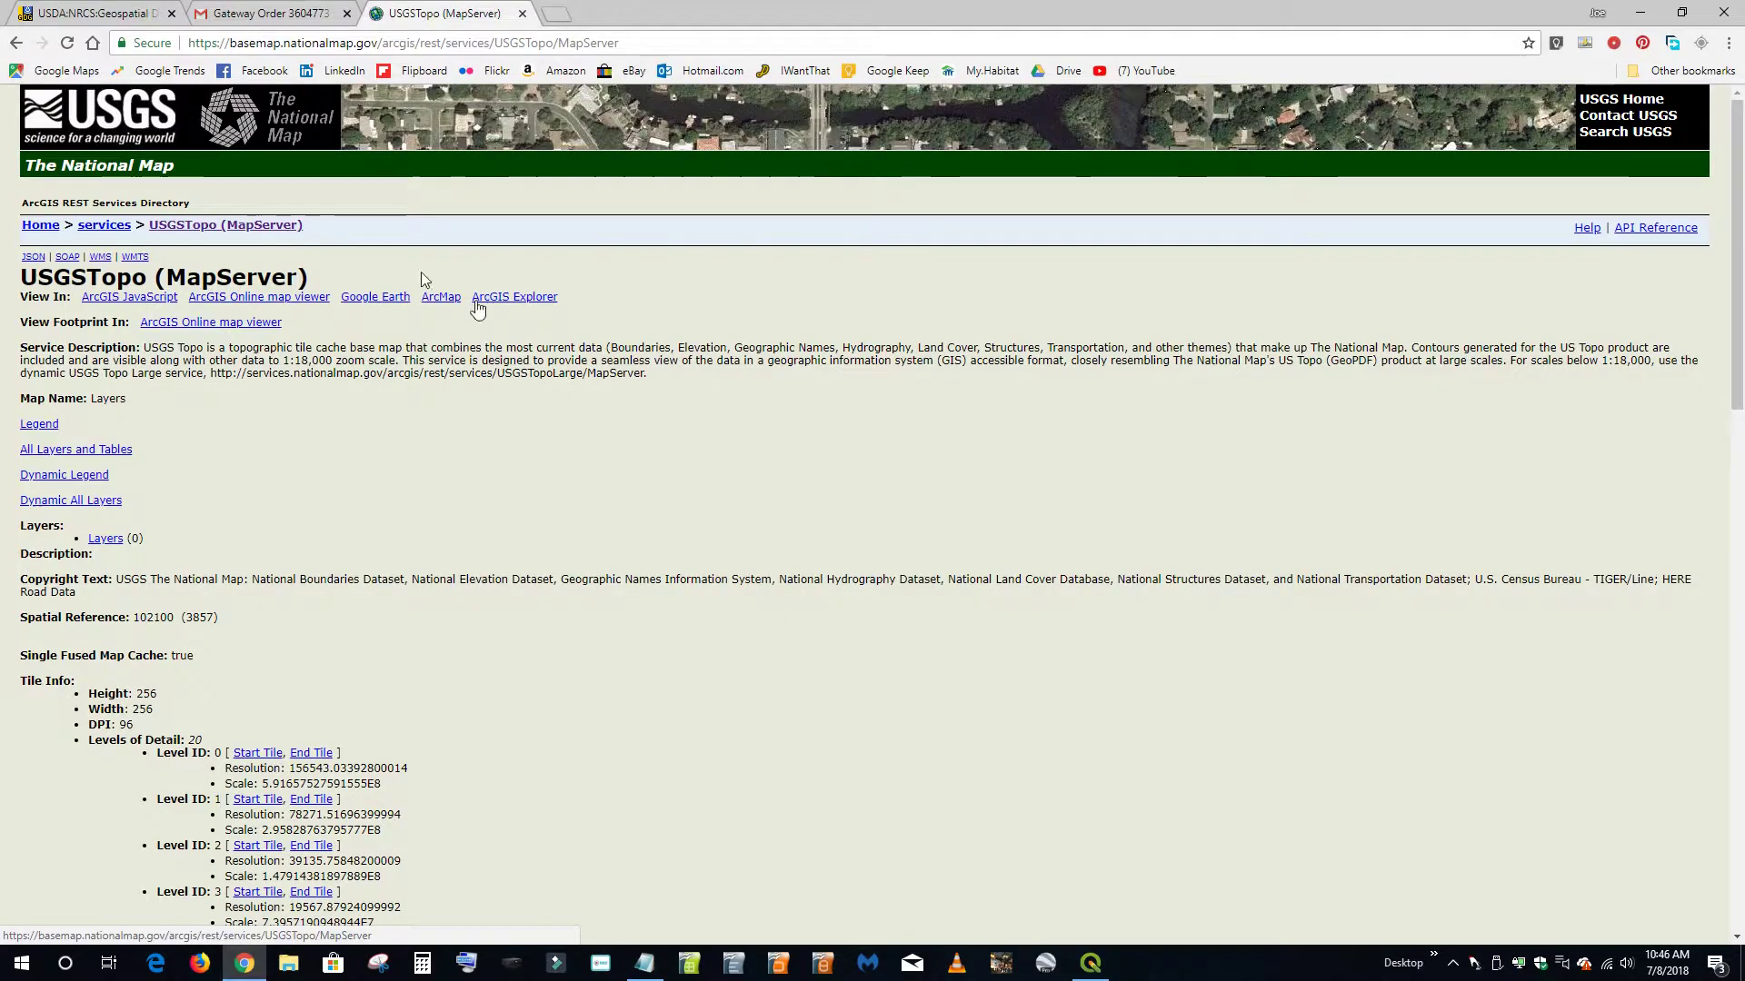
pyautogui.hotkey('alt', 'Tab')
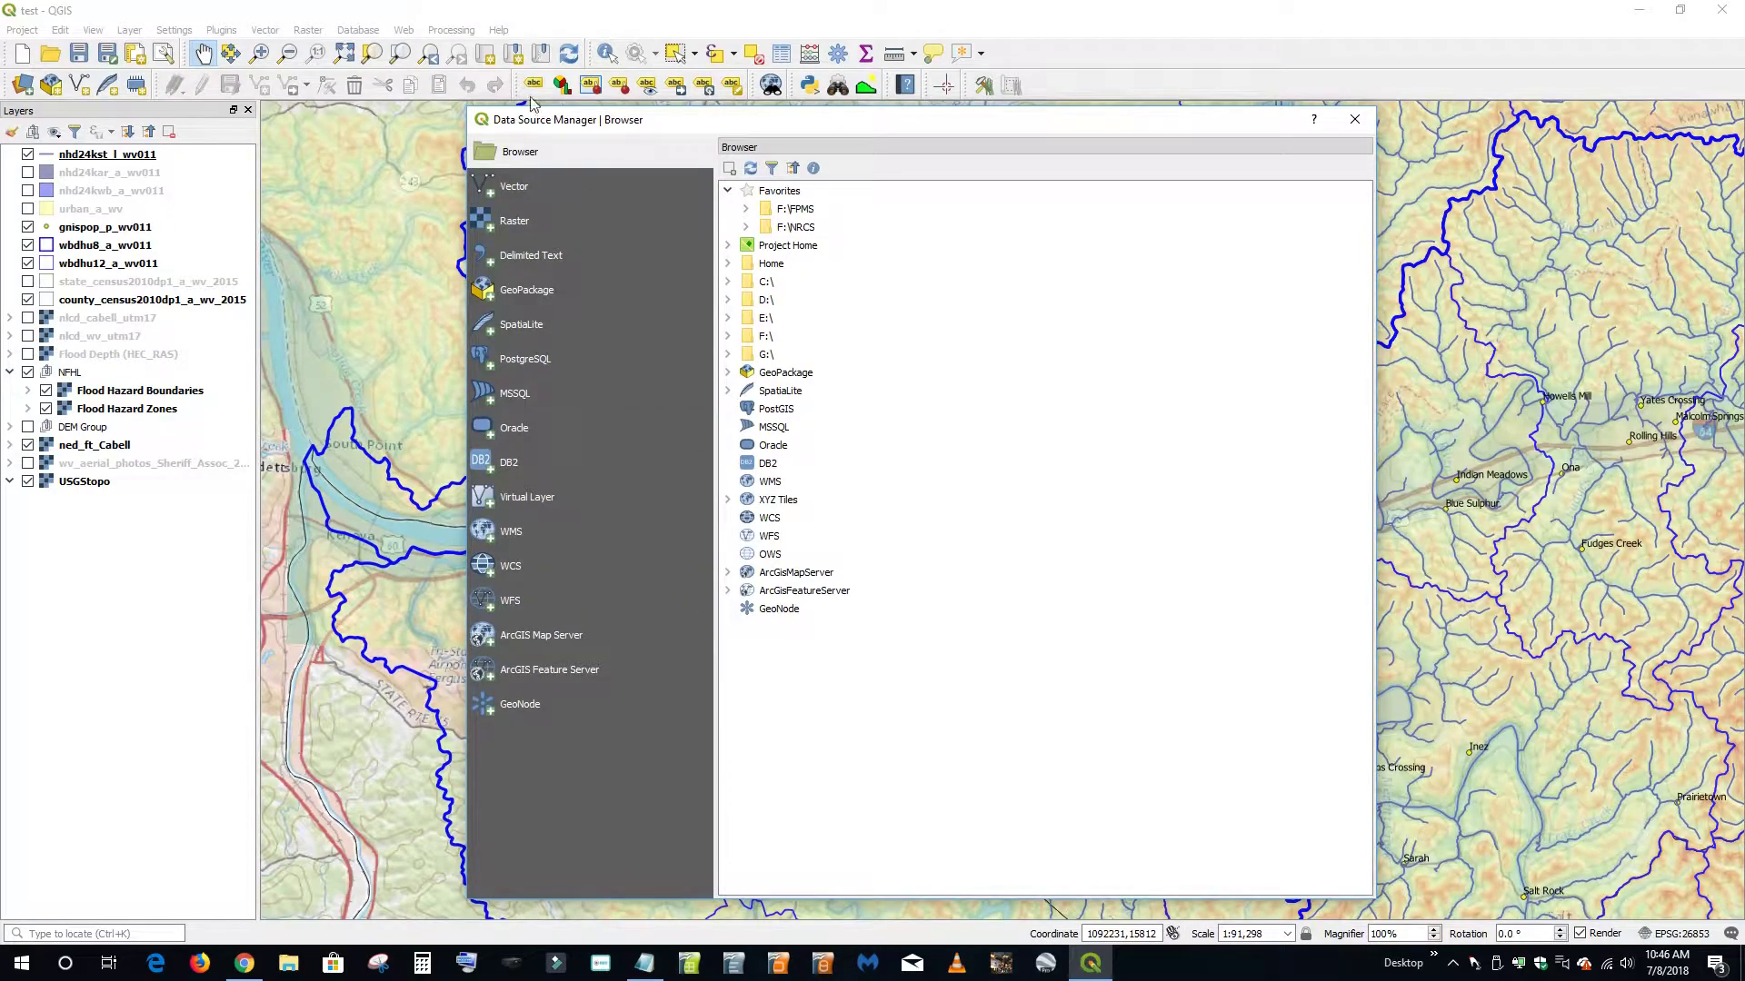
pyautogui.click(560, 640)
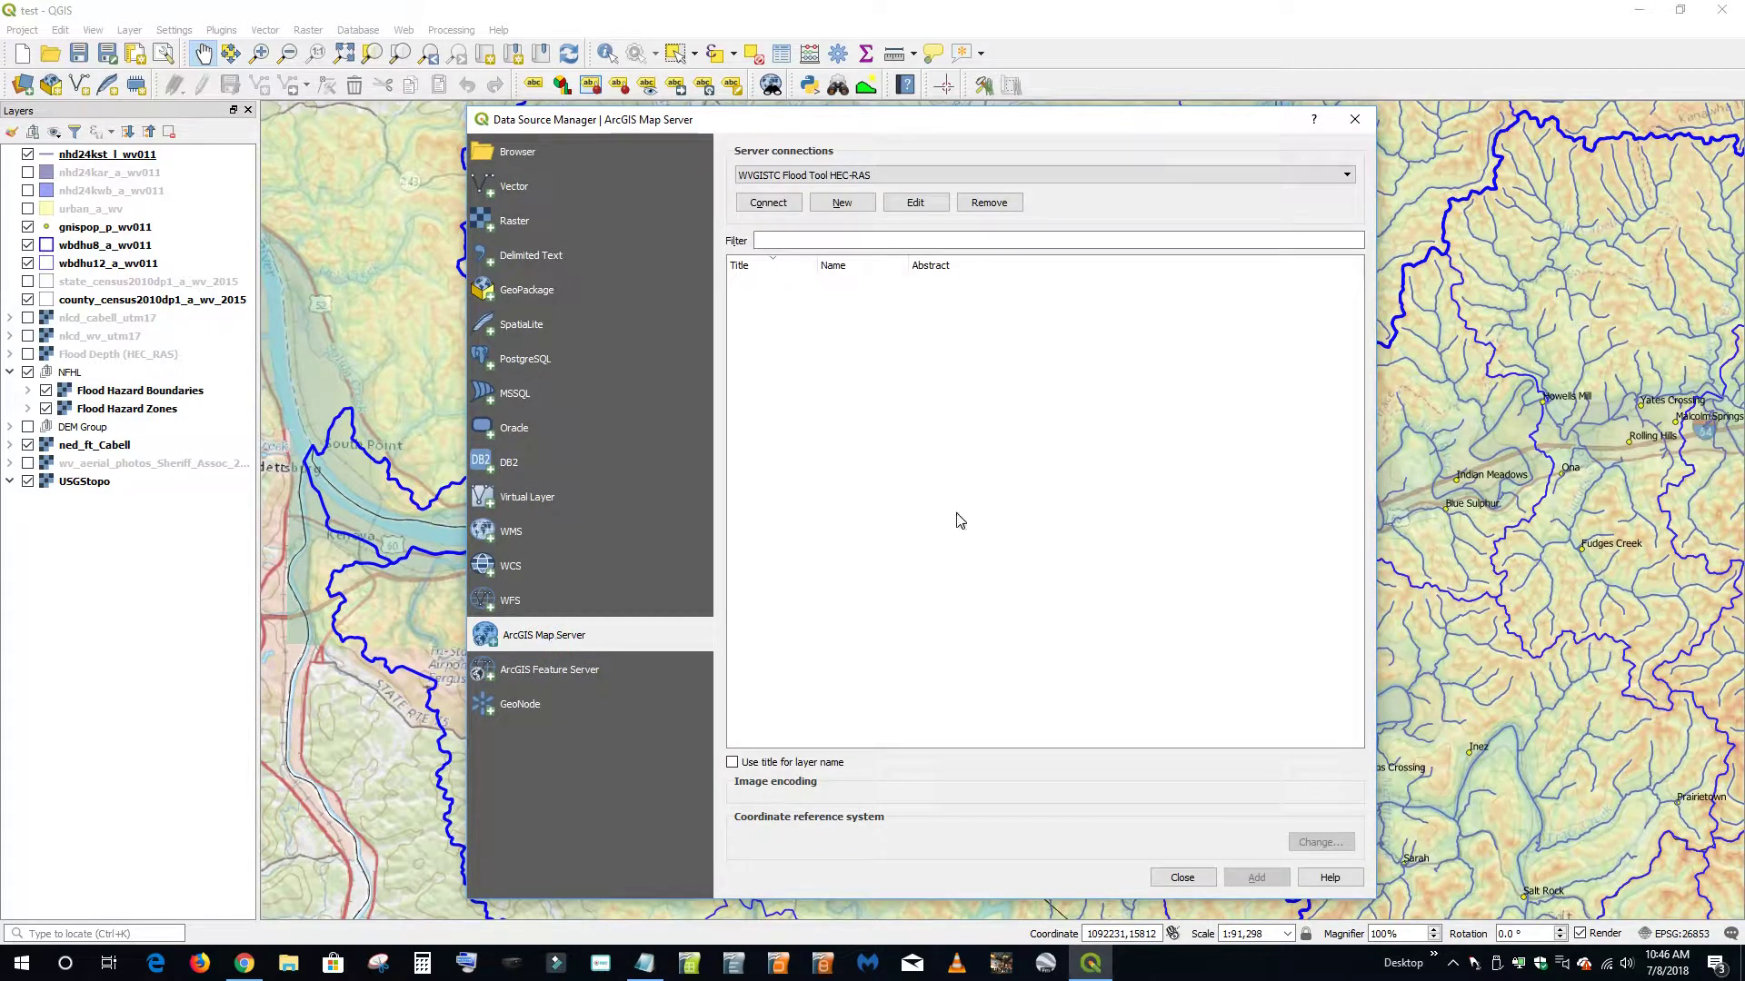
pyautogui.click(840, 205)
pyautogui.click(752, 369)
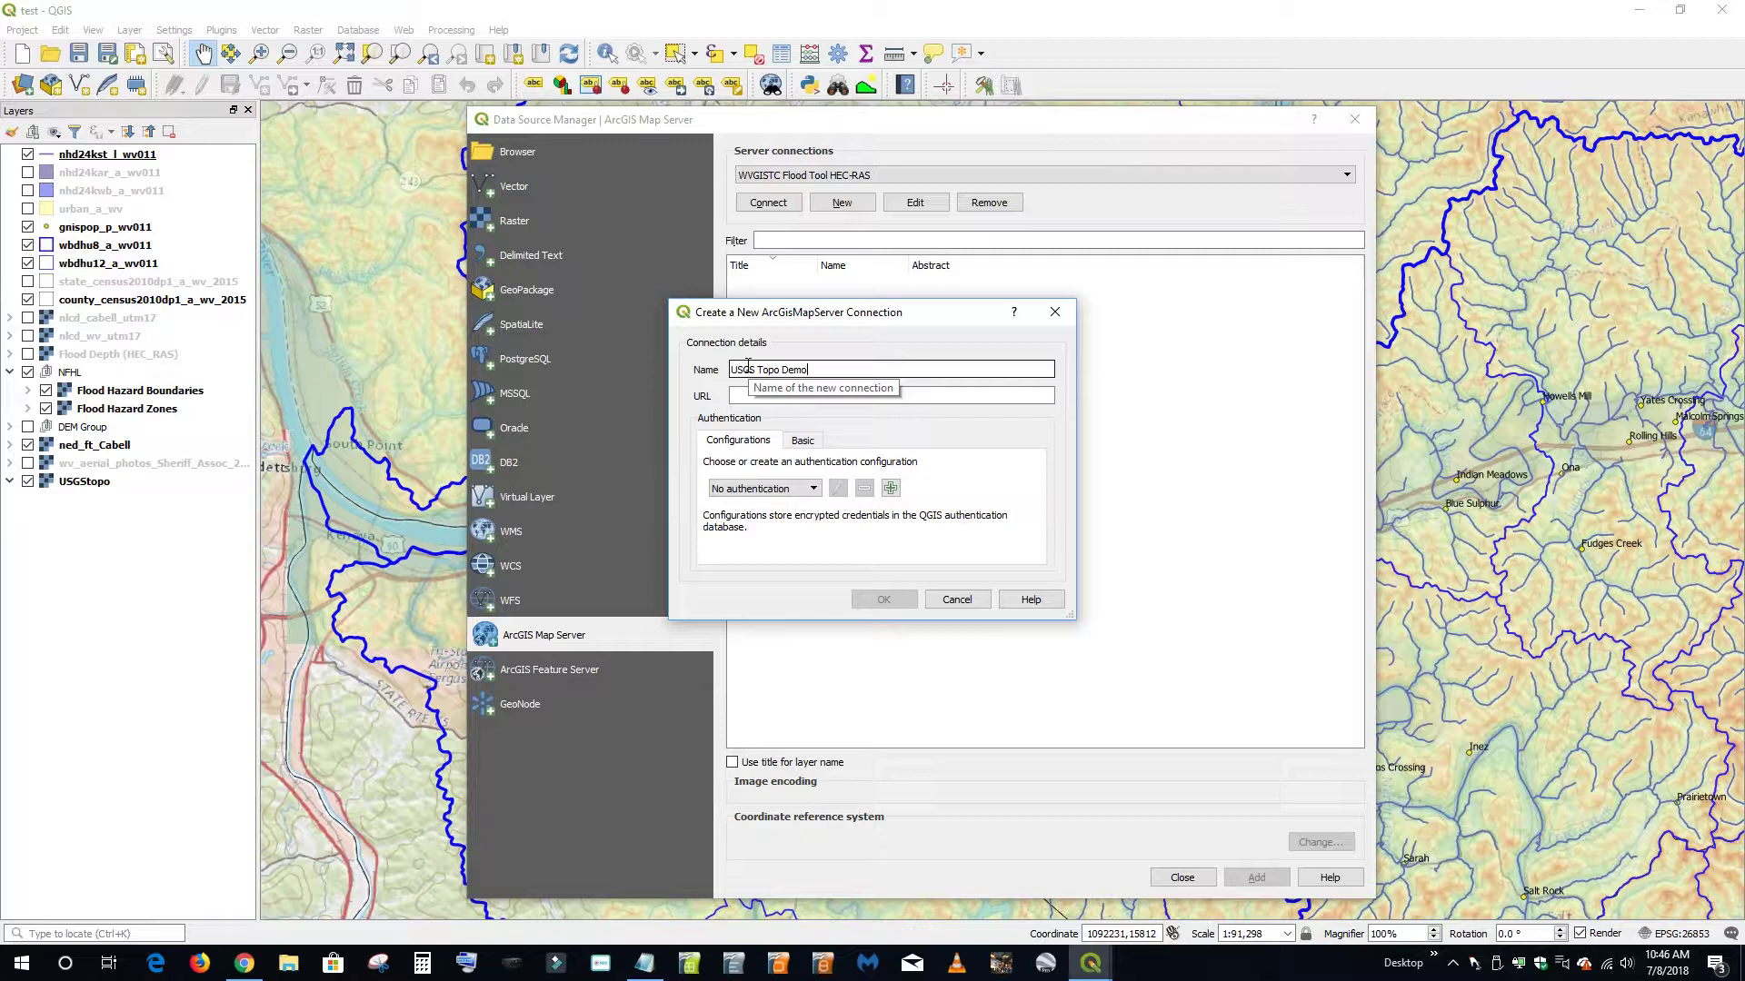
pyautogui.click(741, 397)
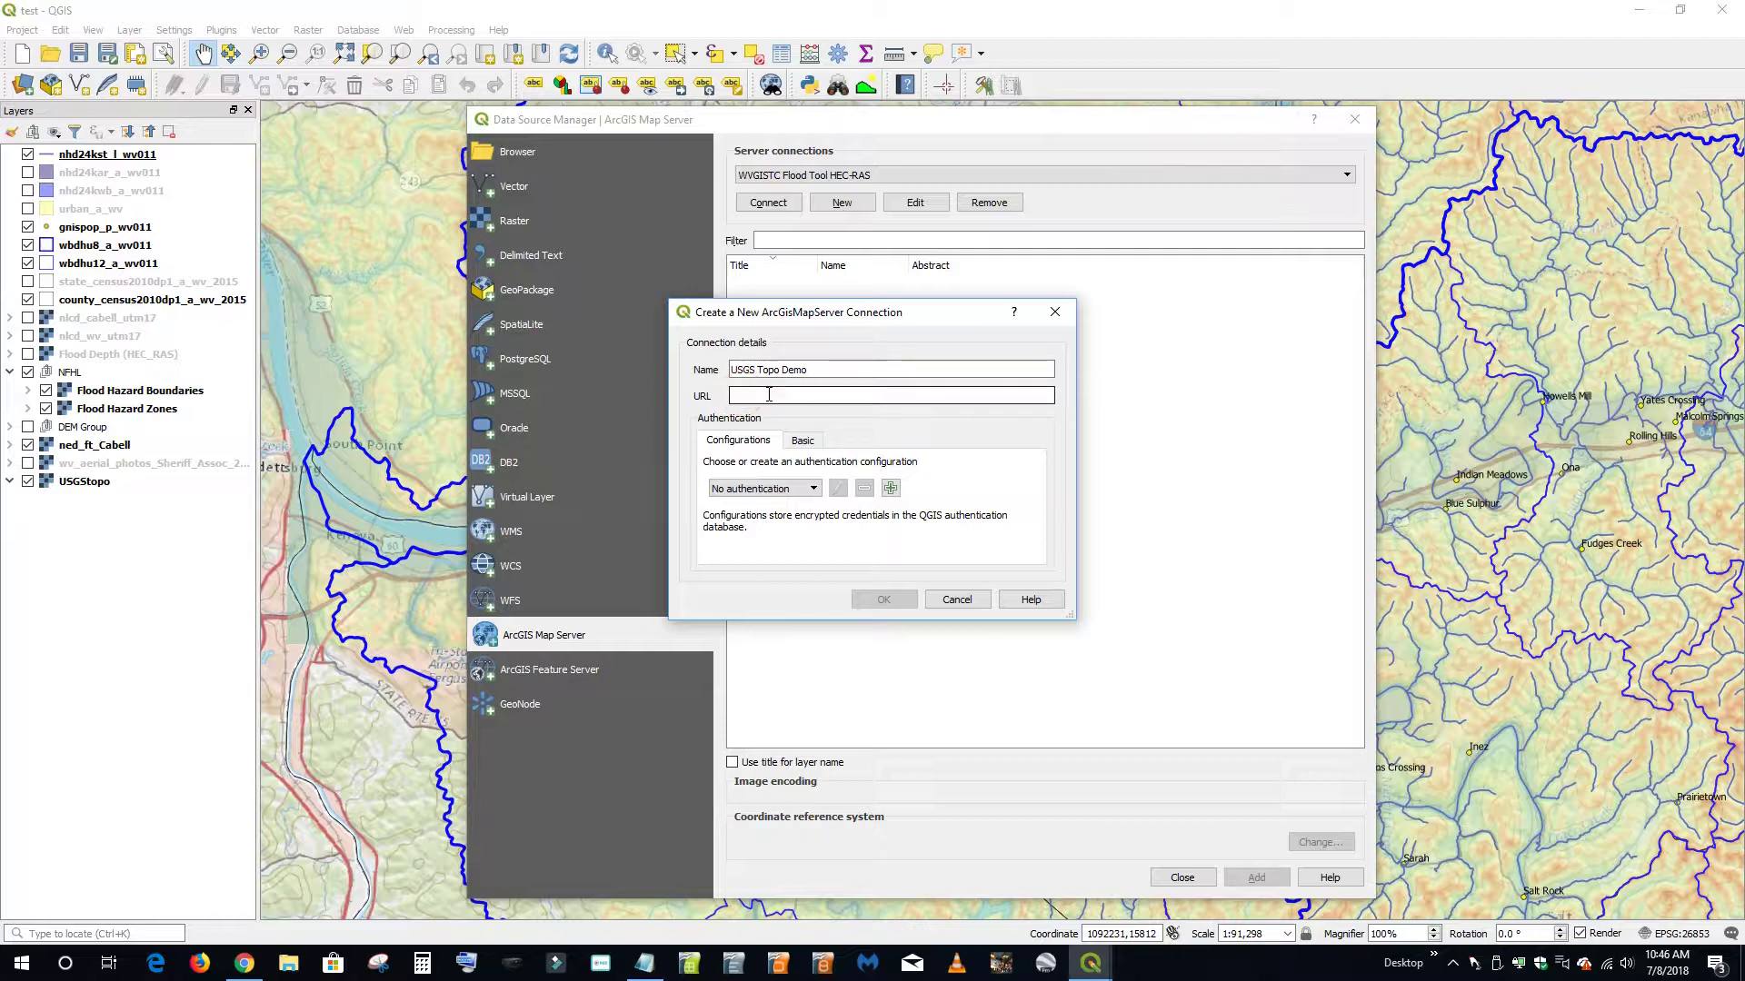
pyautogui.write('https://basemap.nationalmap.gov/arcgis/rest/services/USGSTopo/MapServer')
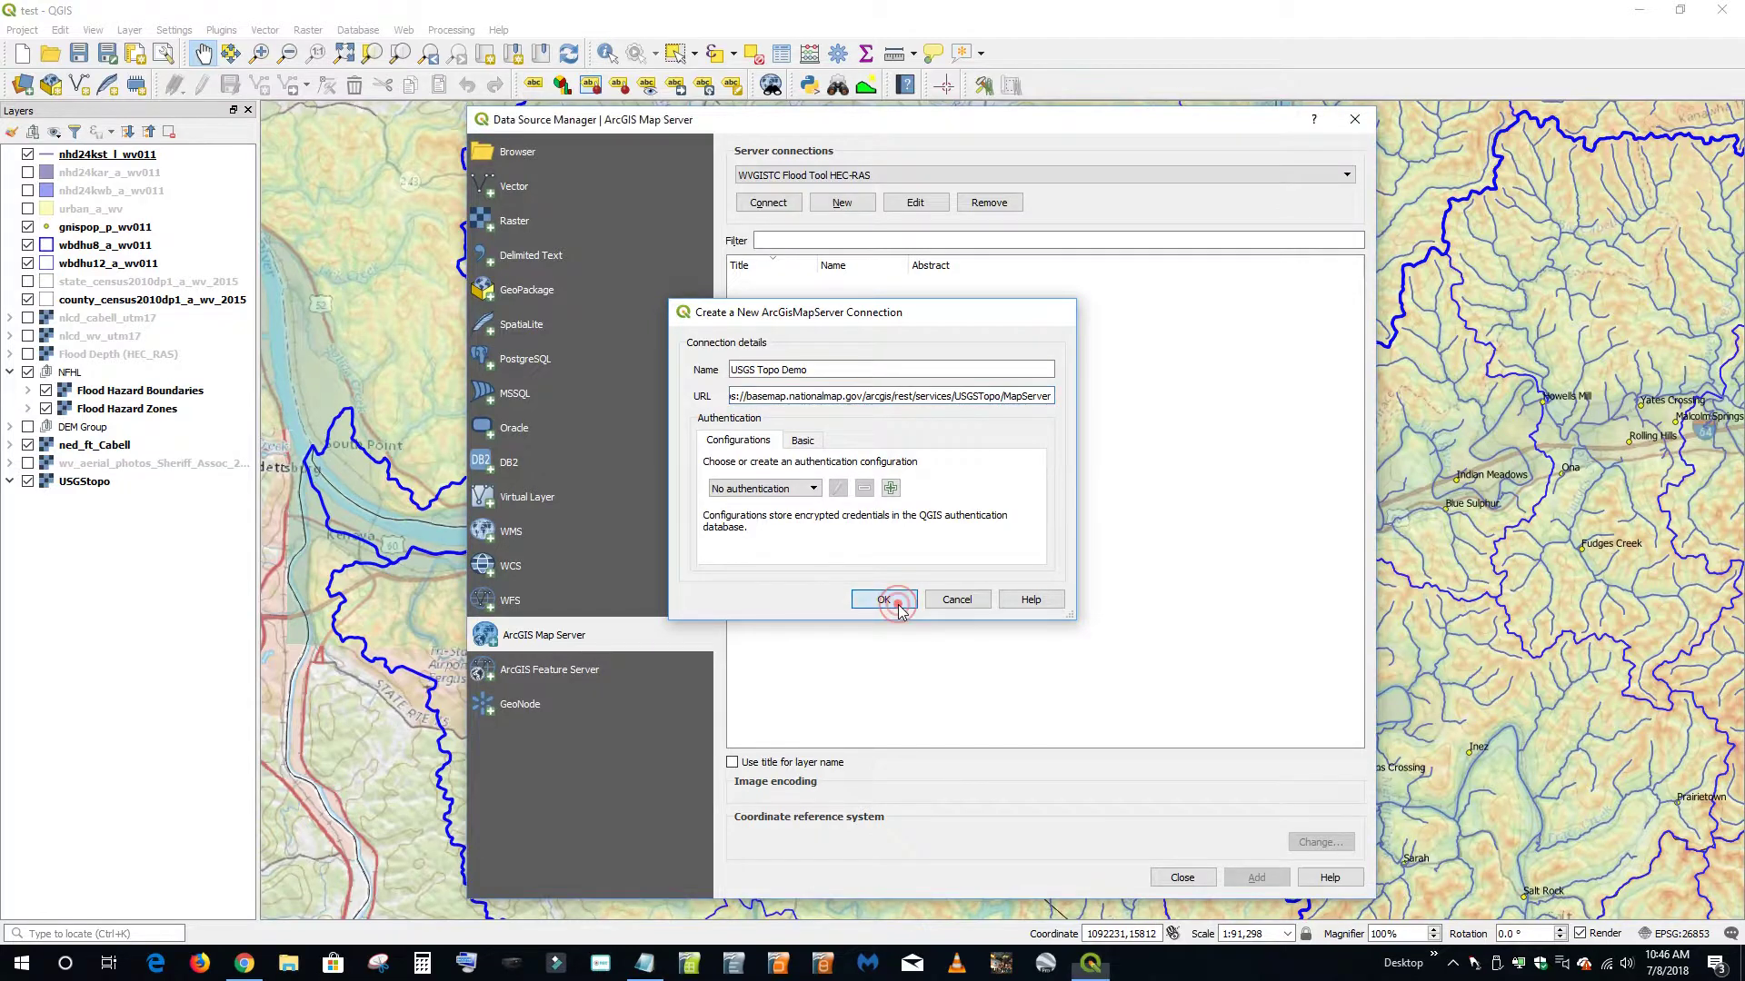
pyautogui.click(899, 608)
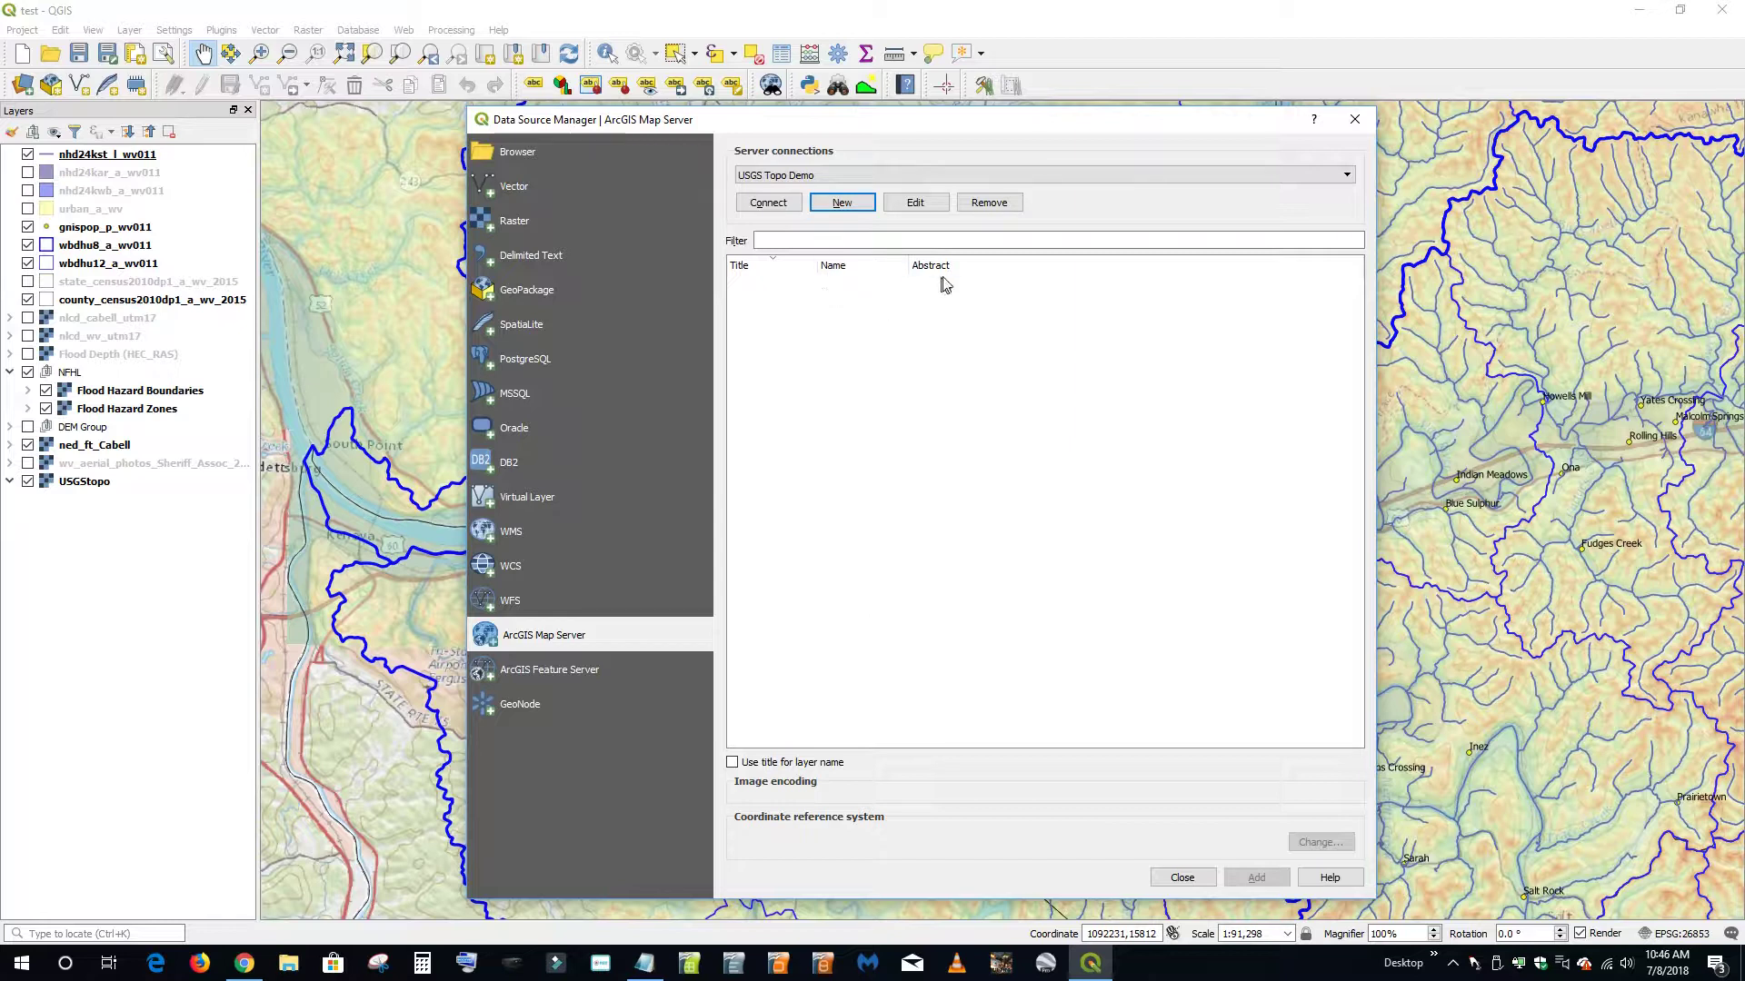
pyautogui.click(774, 205)
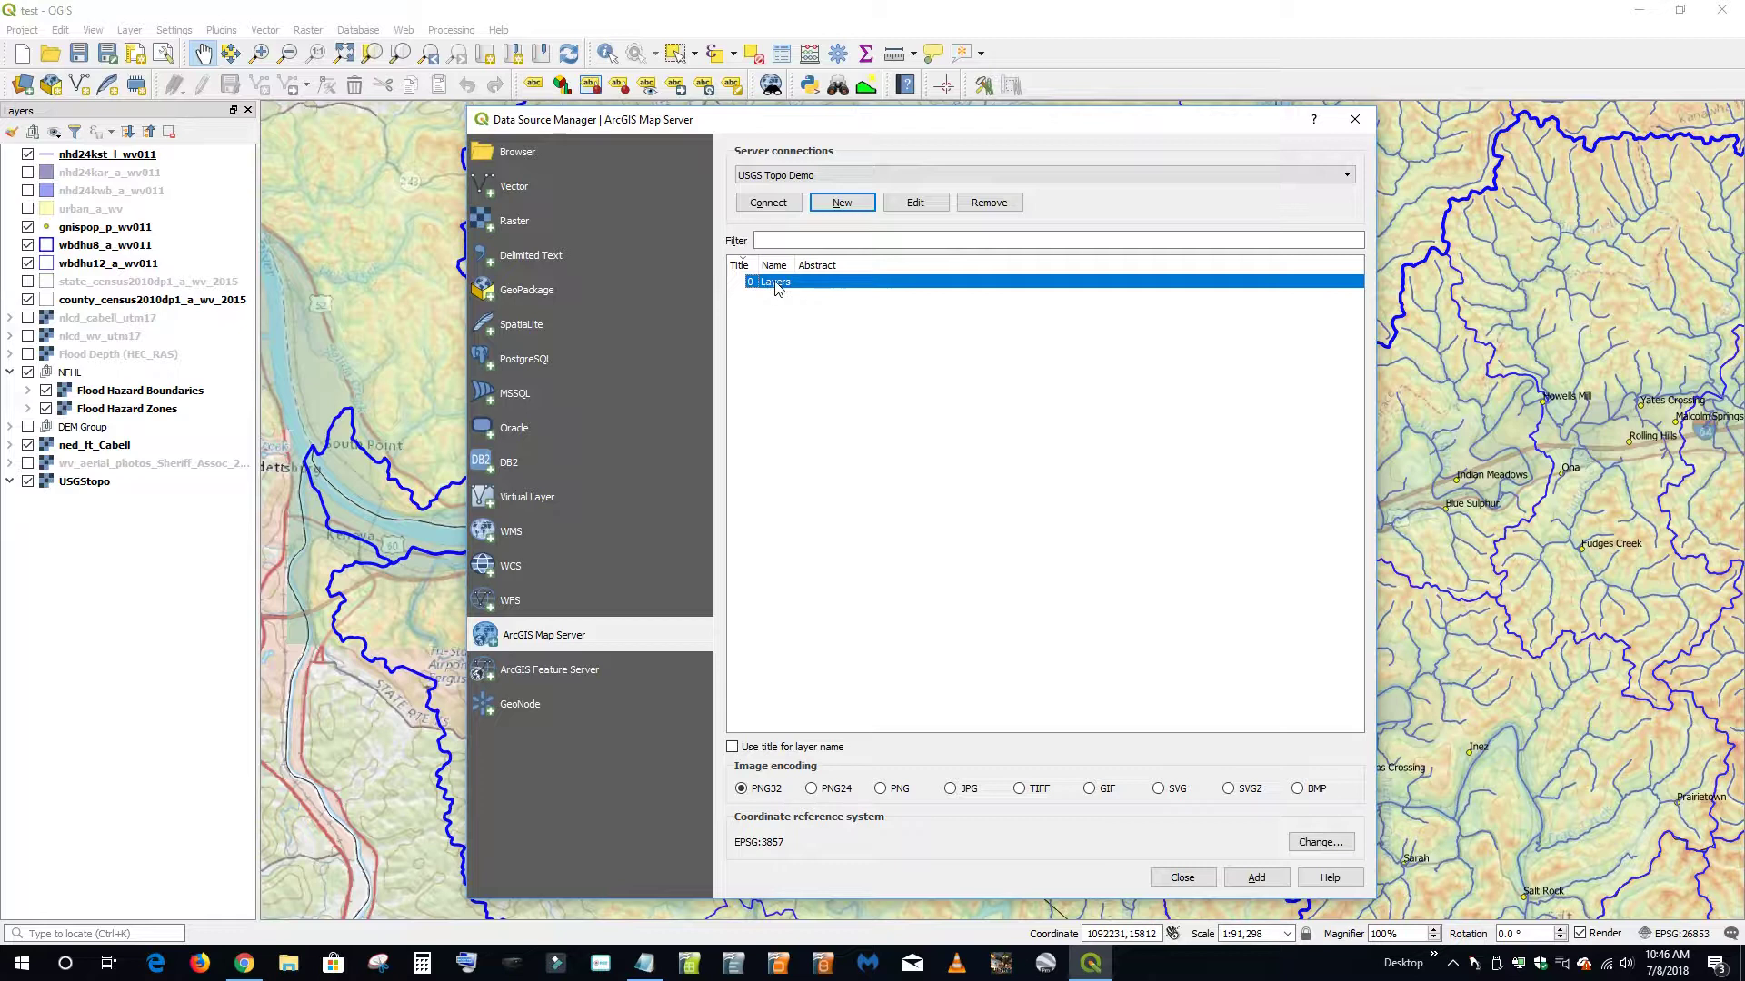
pyautogui.click(1255, 877)
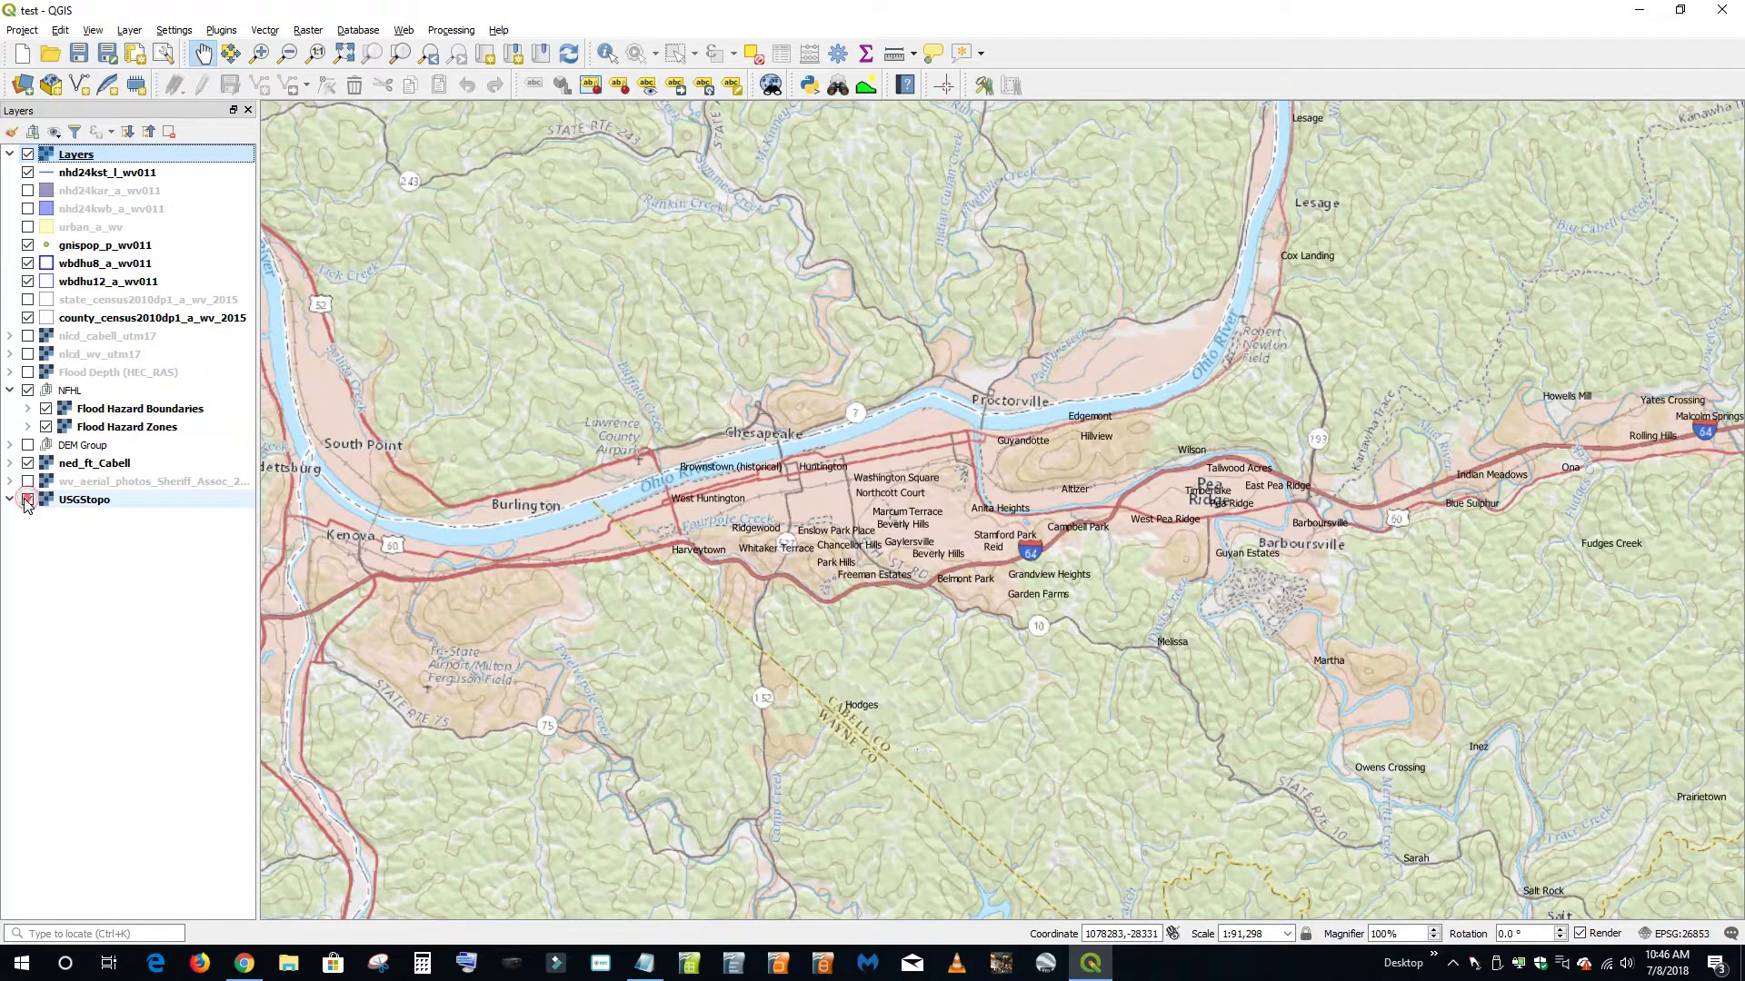
# Hide the USGStopo and ned_ft_Cabell layers, and switch the newly added Layers layer off and back on to compare
pyautogui.click(28, 499)
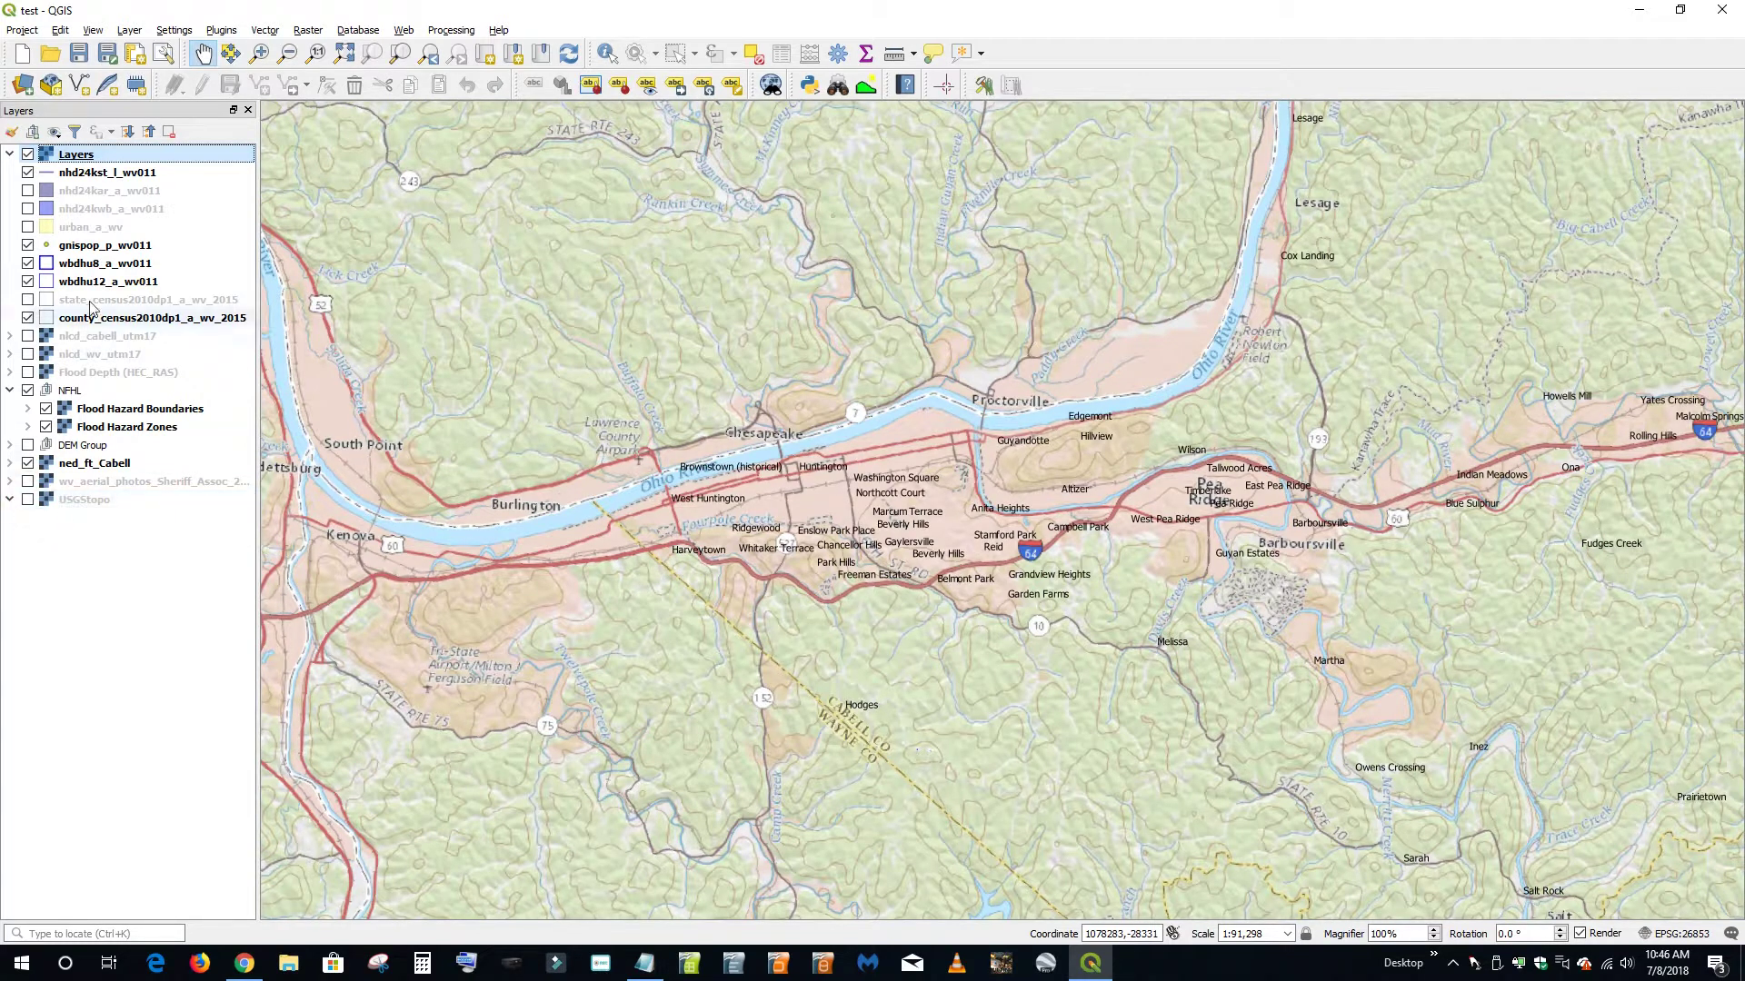
pyautogui.click(27, 154)
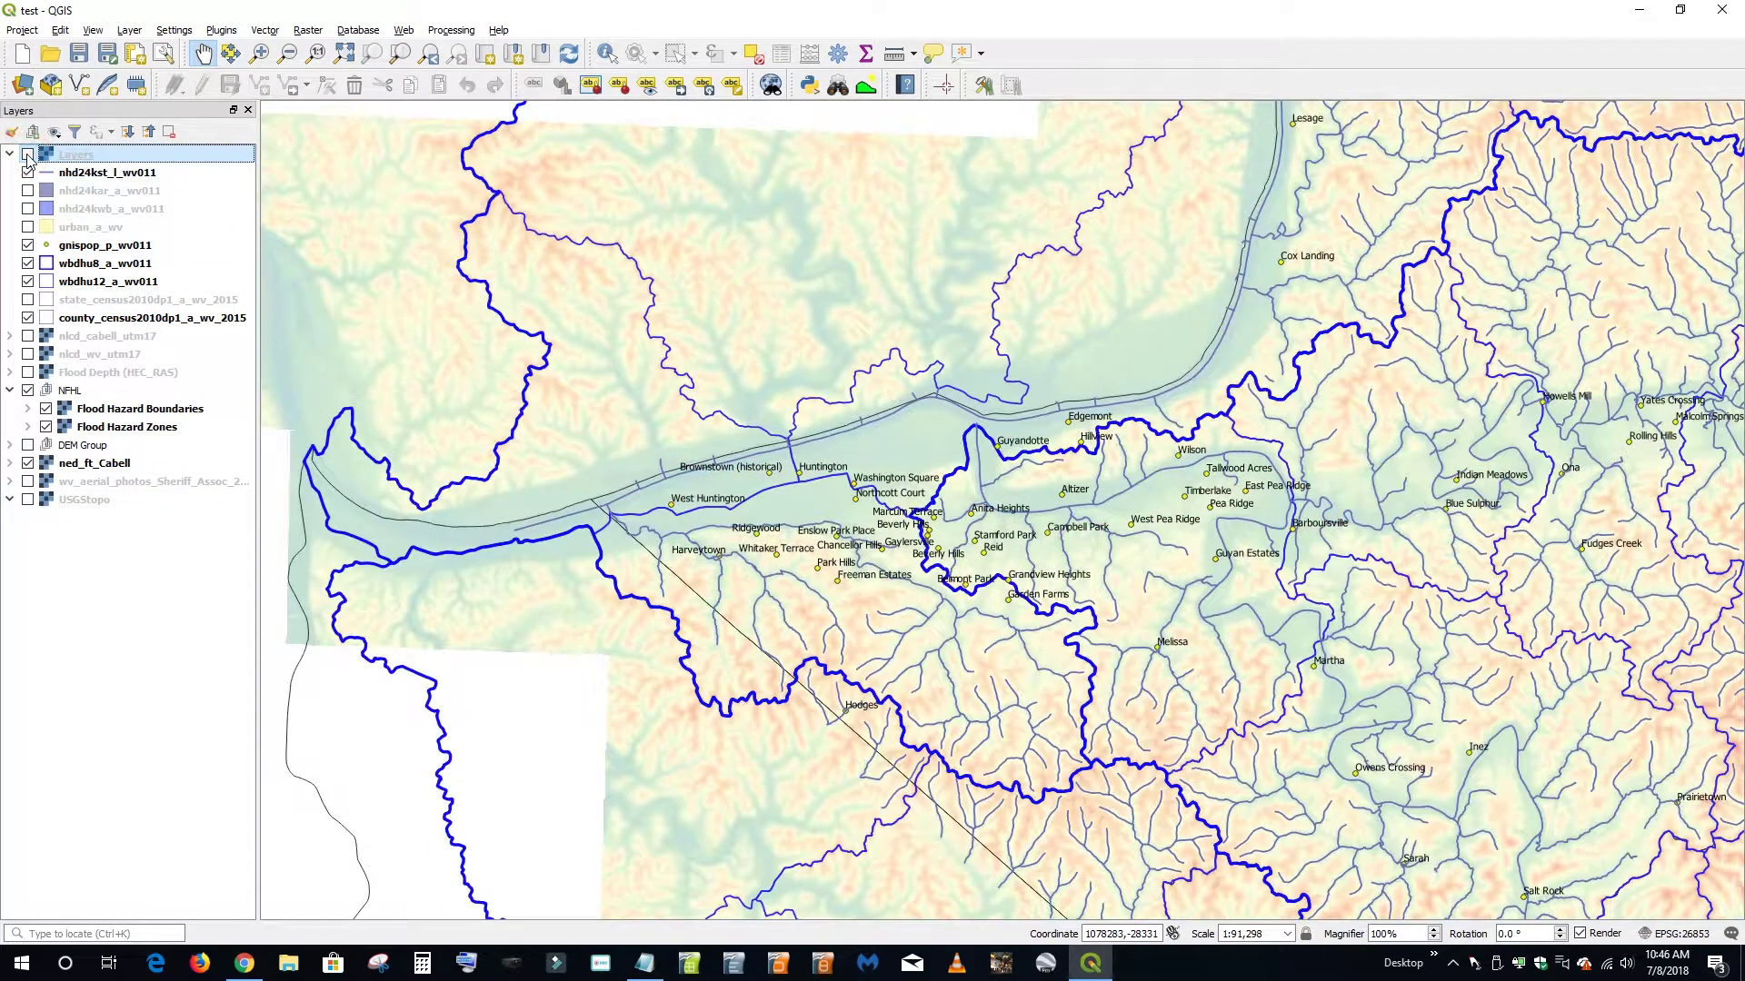
pyautogui.click(27, 463)
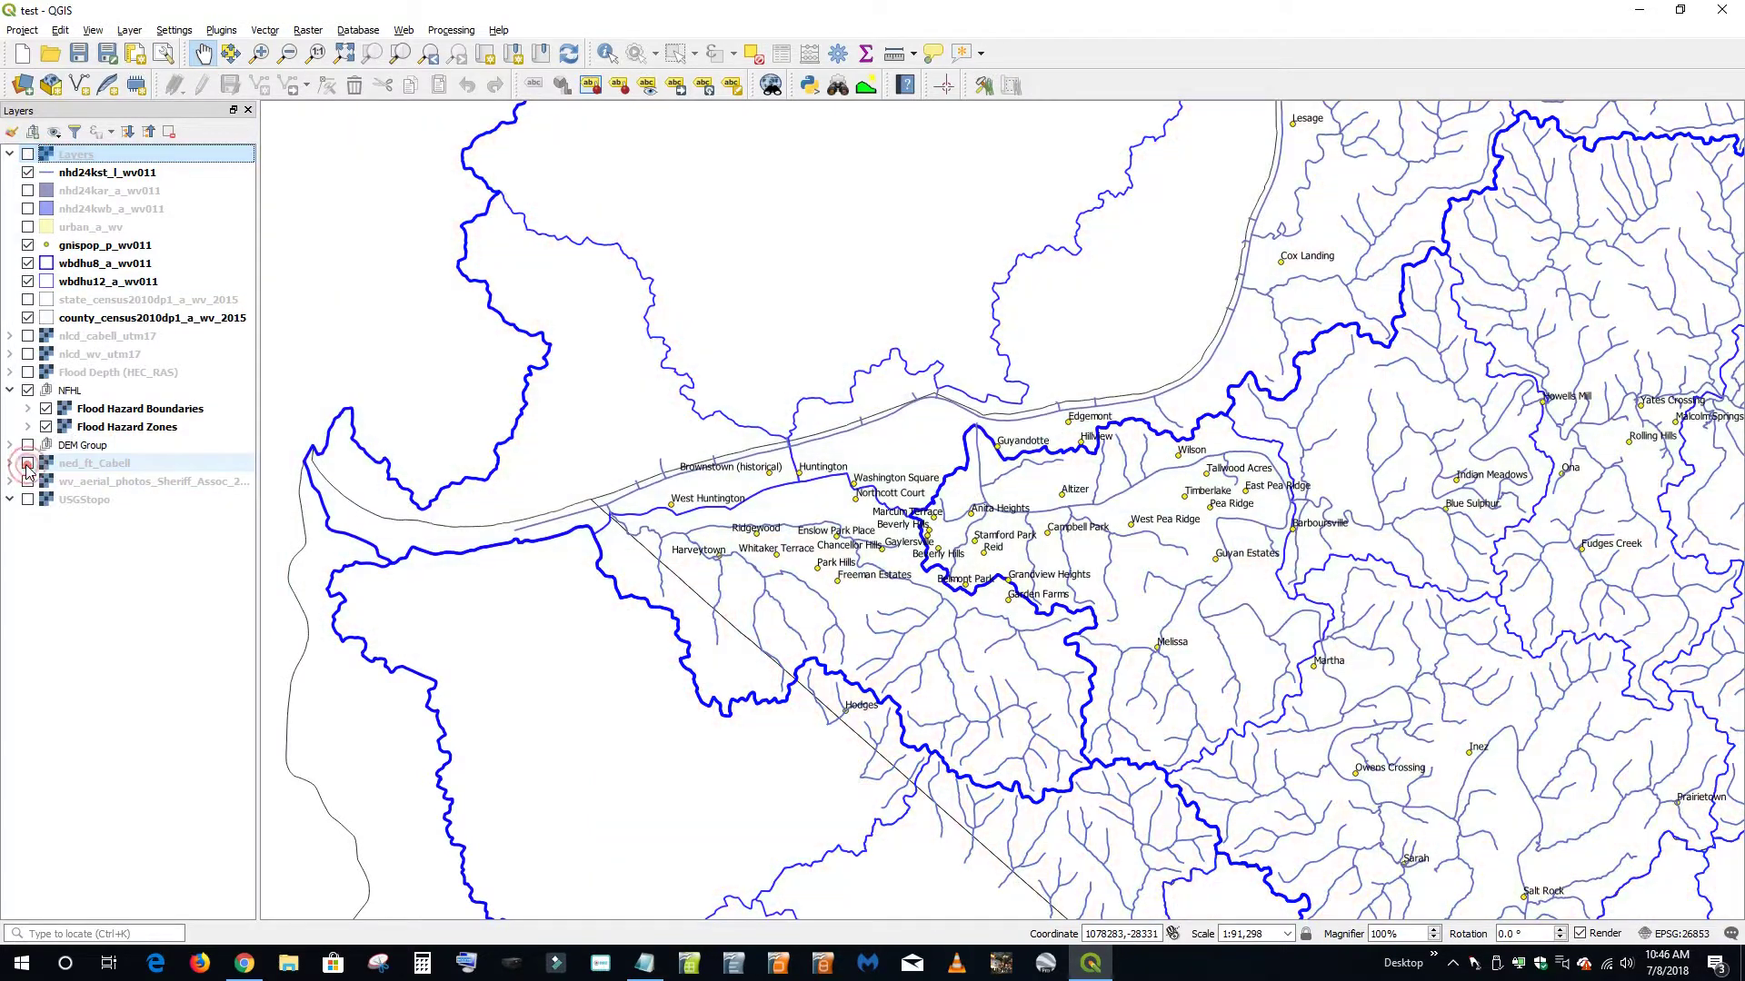
pyautogui.click(27, 156)
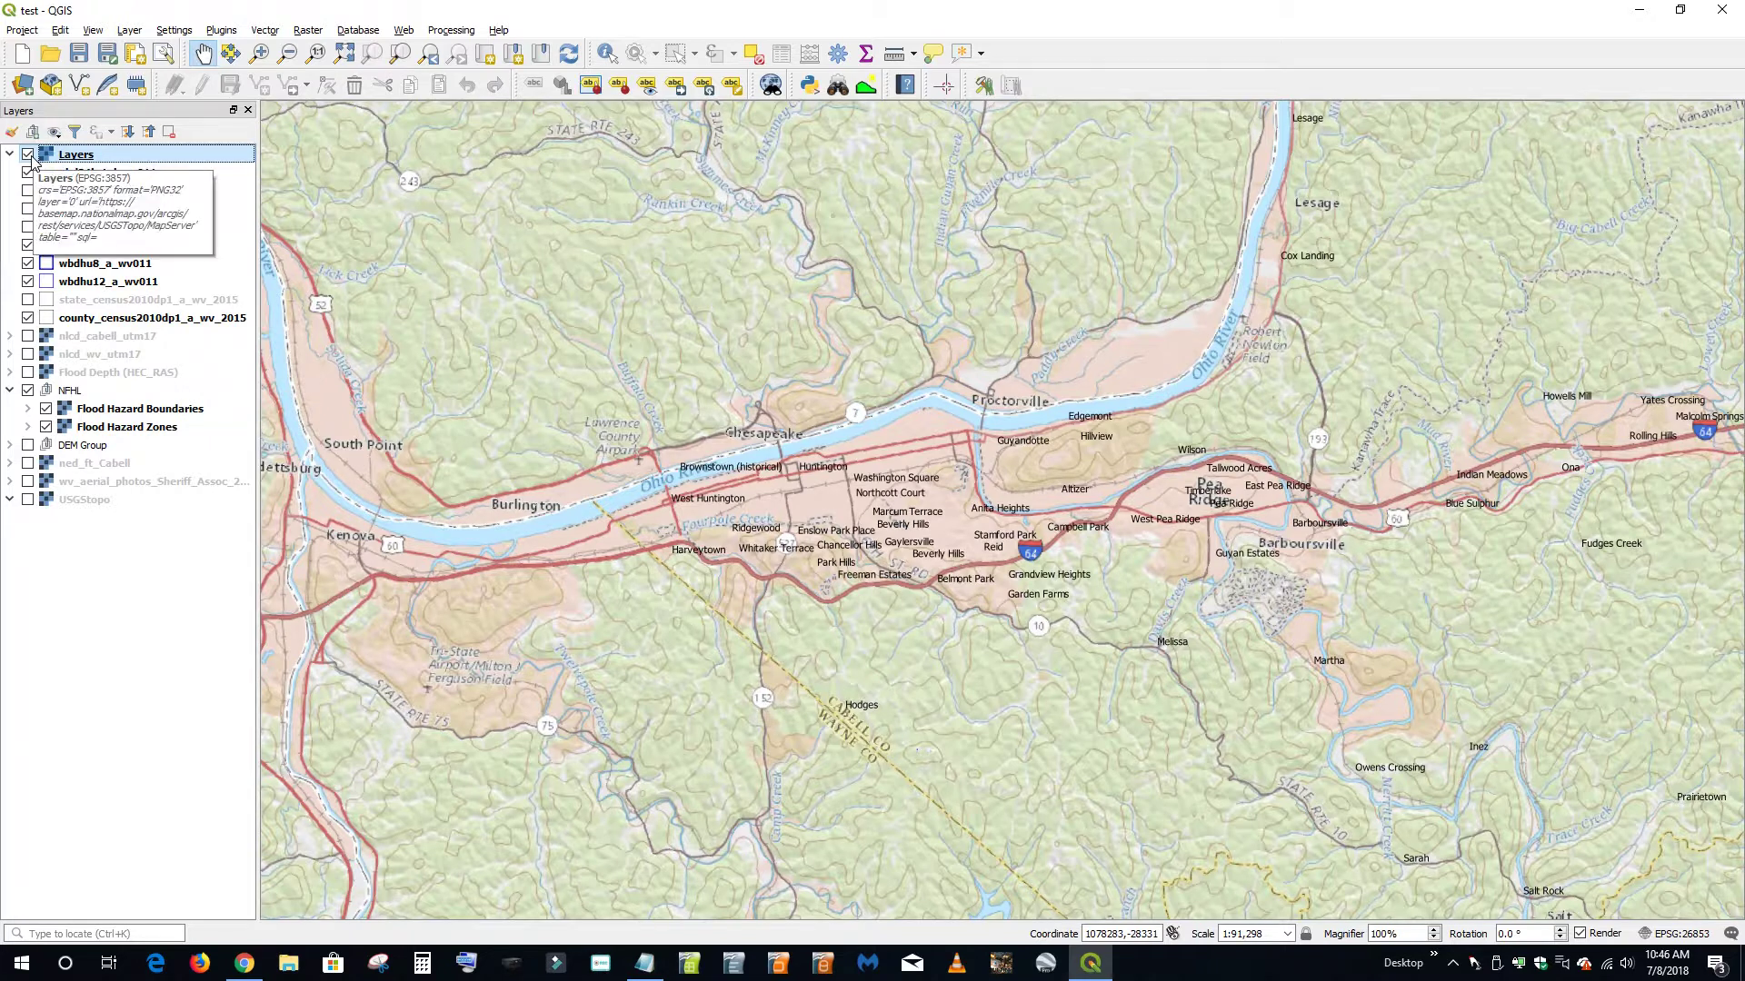
# Remove the newly added Layers layer from the project and confirm the removal
pyautogui.rightClick(78, 159)
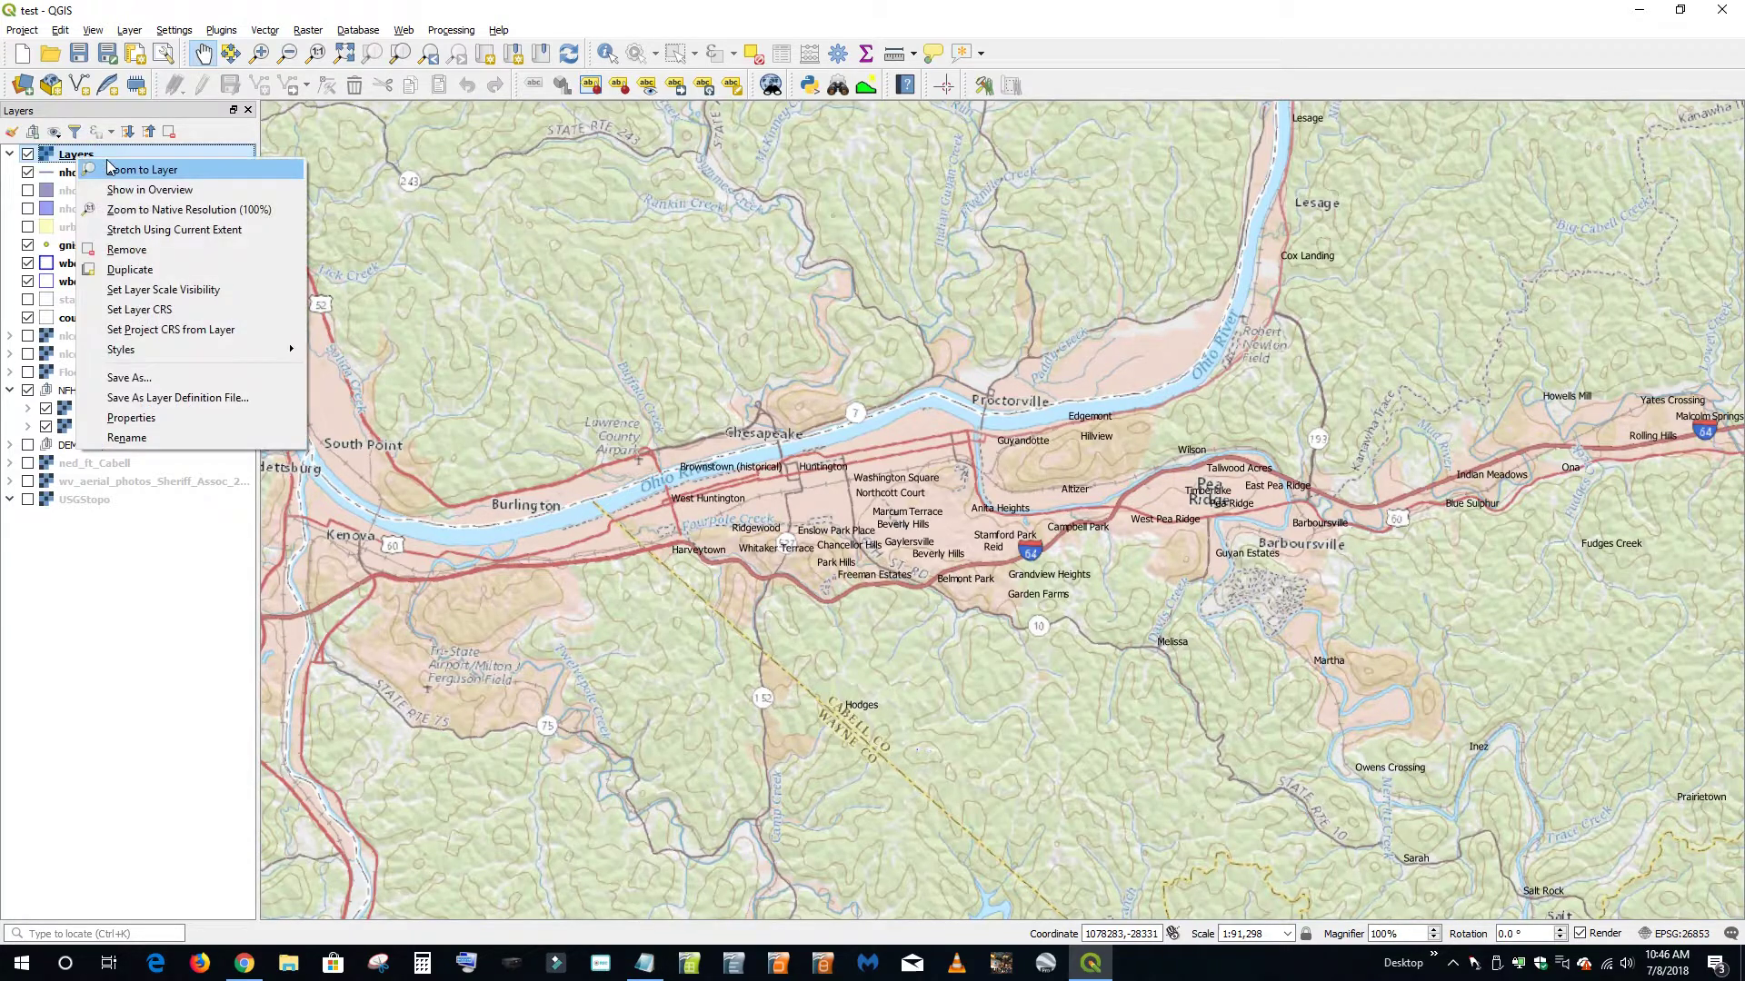
pyautogui.click(167, 255)
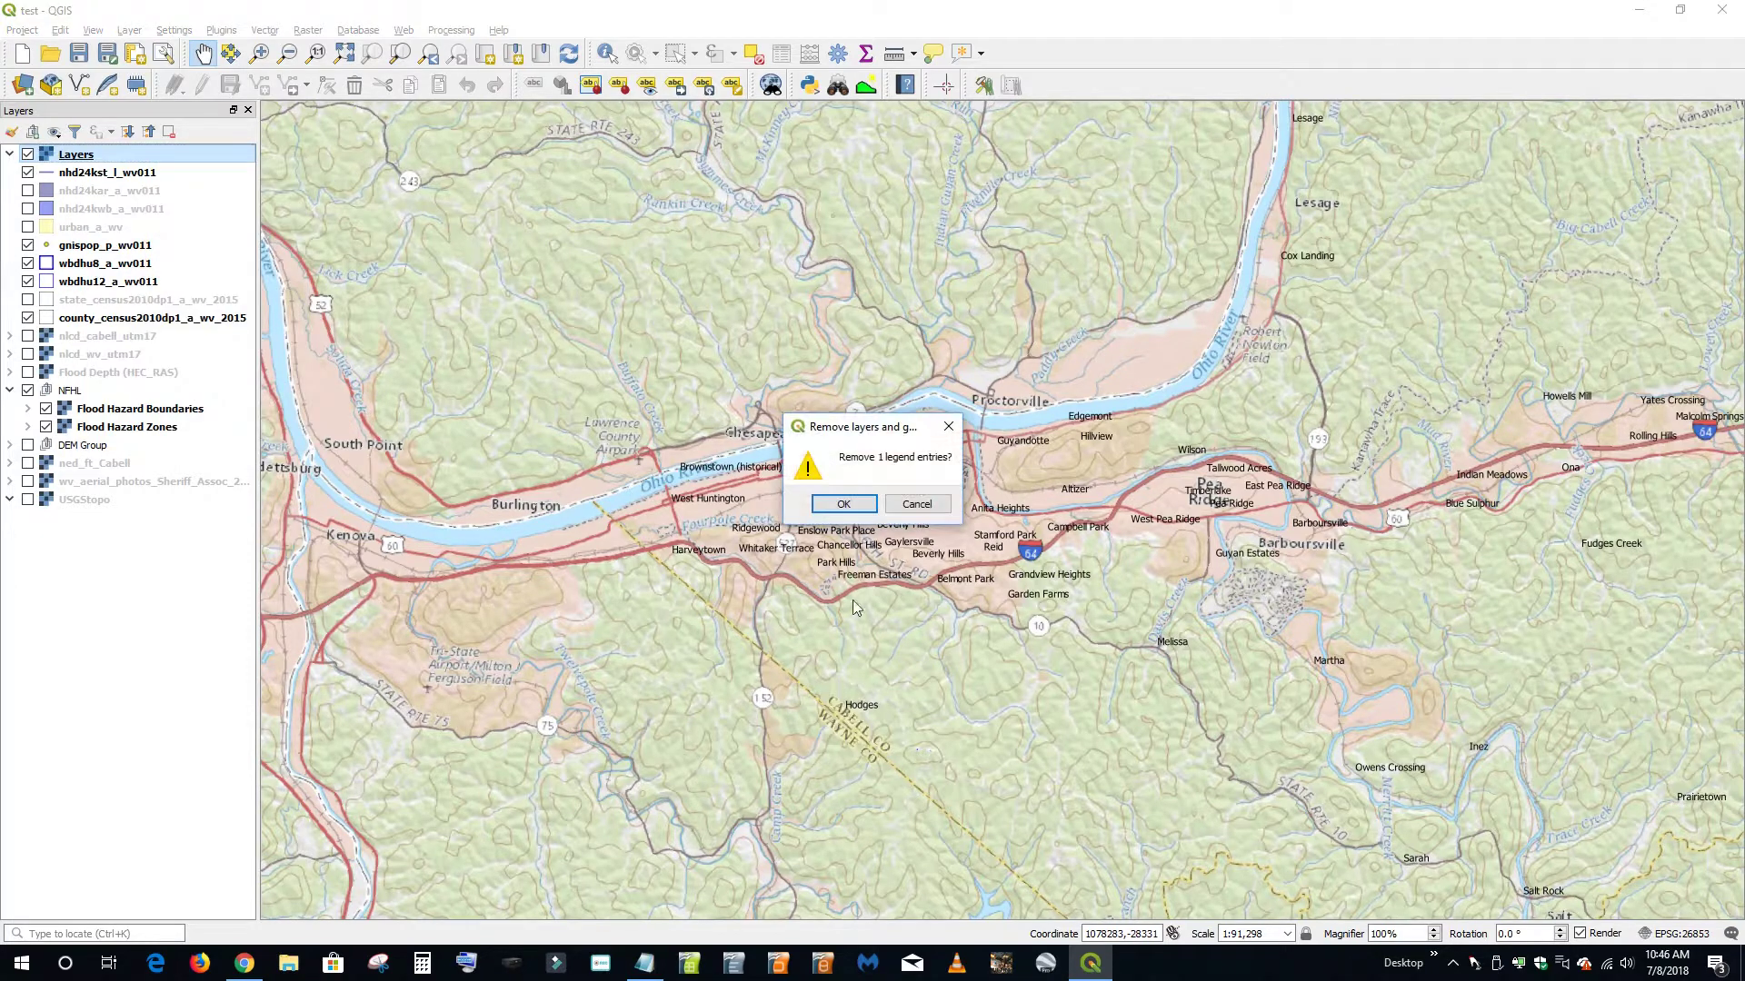
pyautogui.click(843, 506)
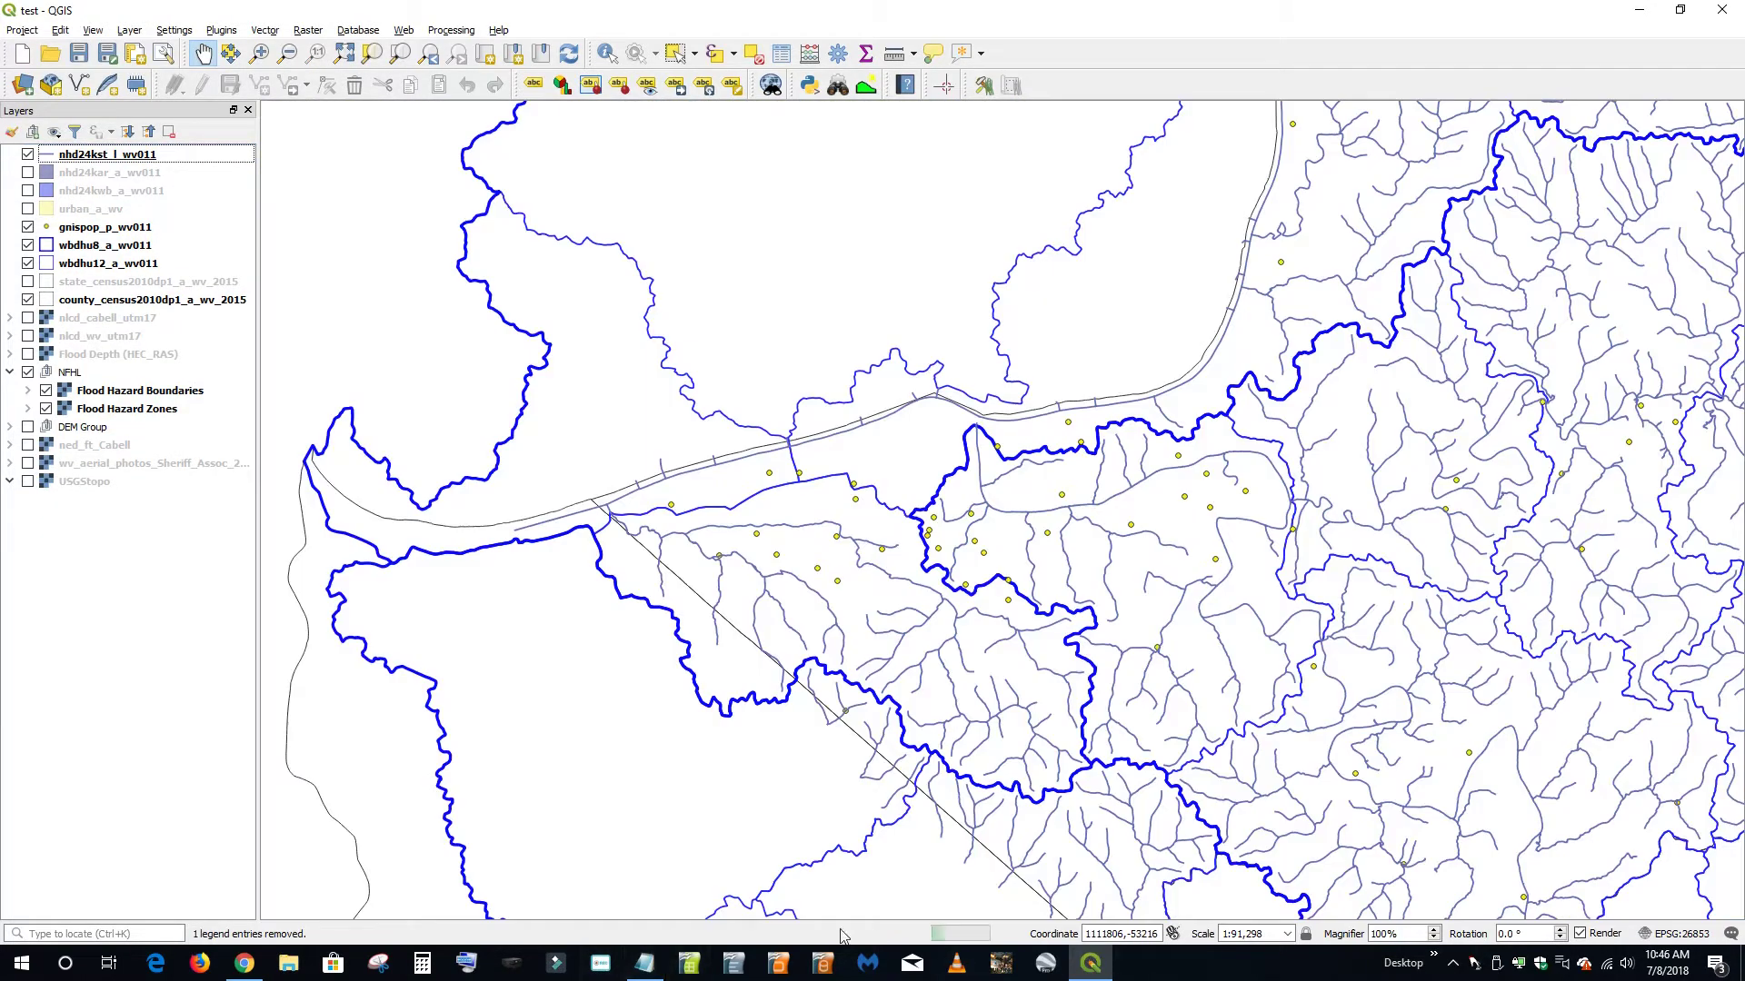
# Switch to Sources.txt in Notepad and copy the FEMA NFHL map server URL
pyautogui.click(659, 963)
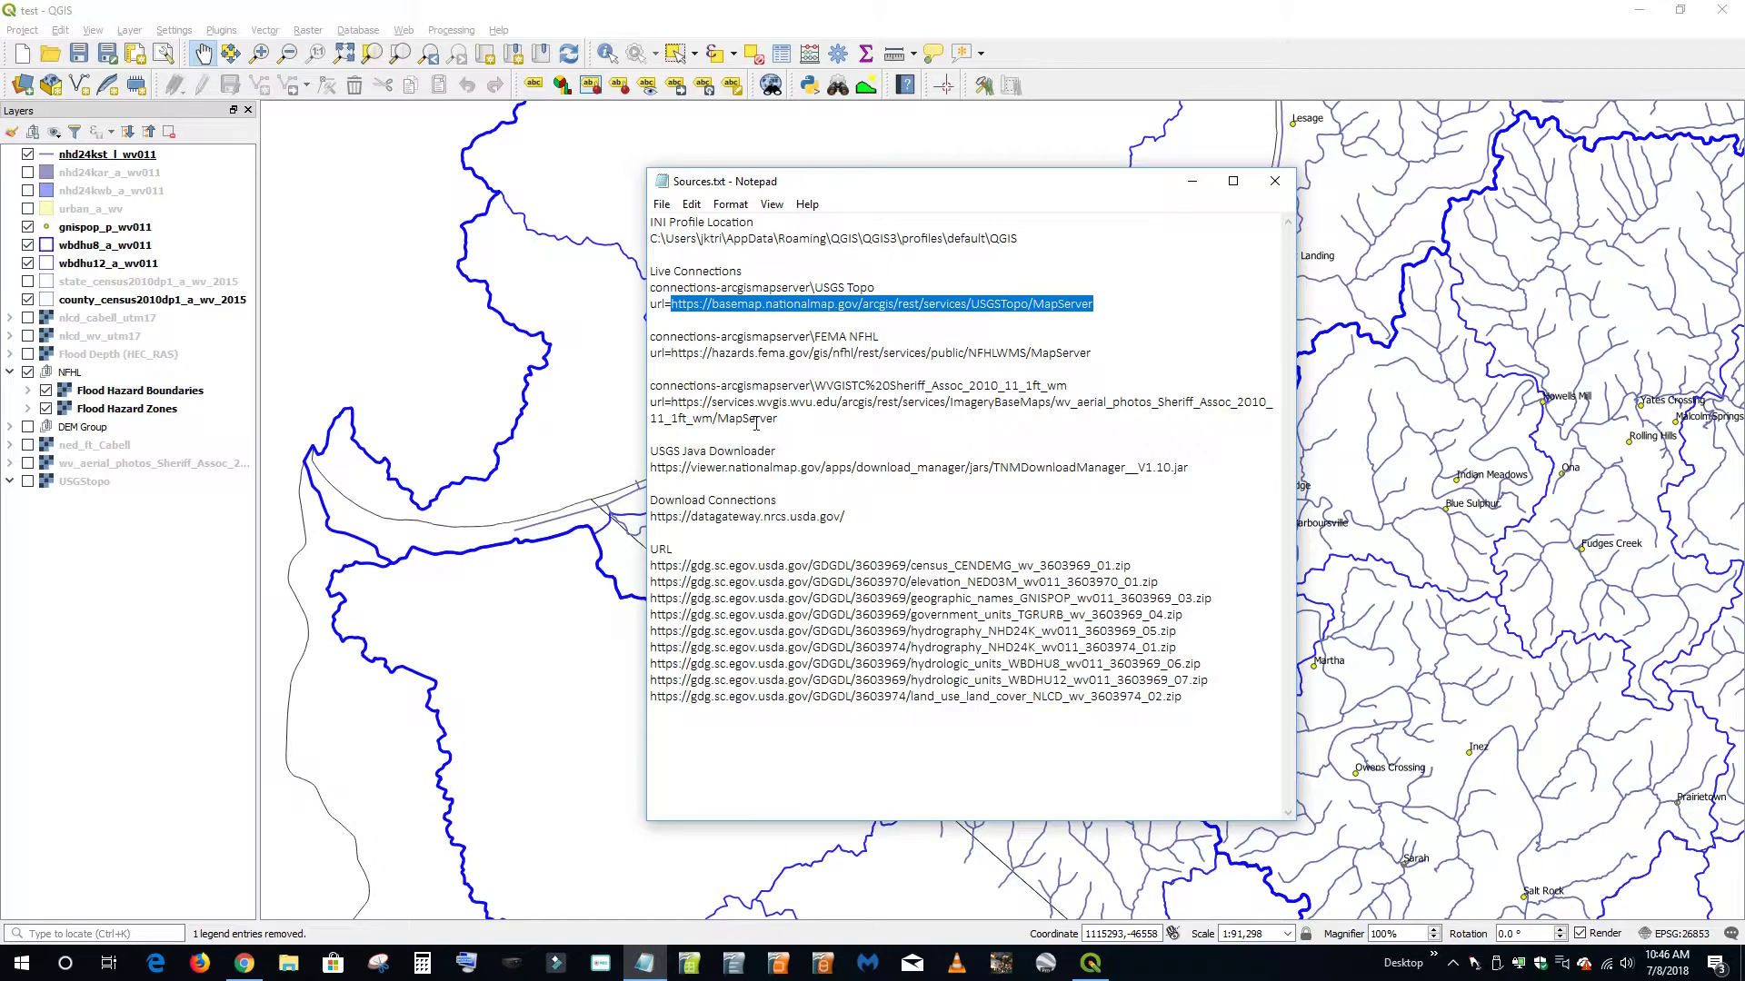
pyautogui.moveTo(1093, 354); pyautogui.dragTo(673, 354)
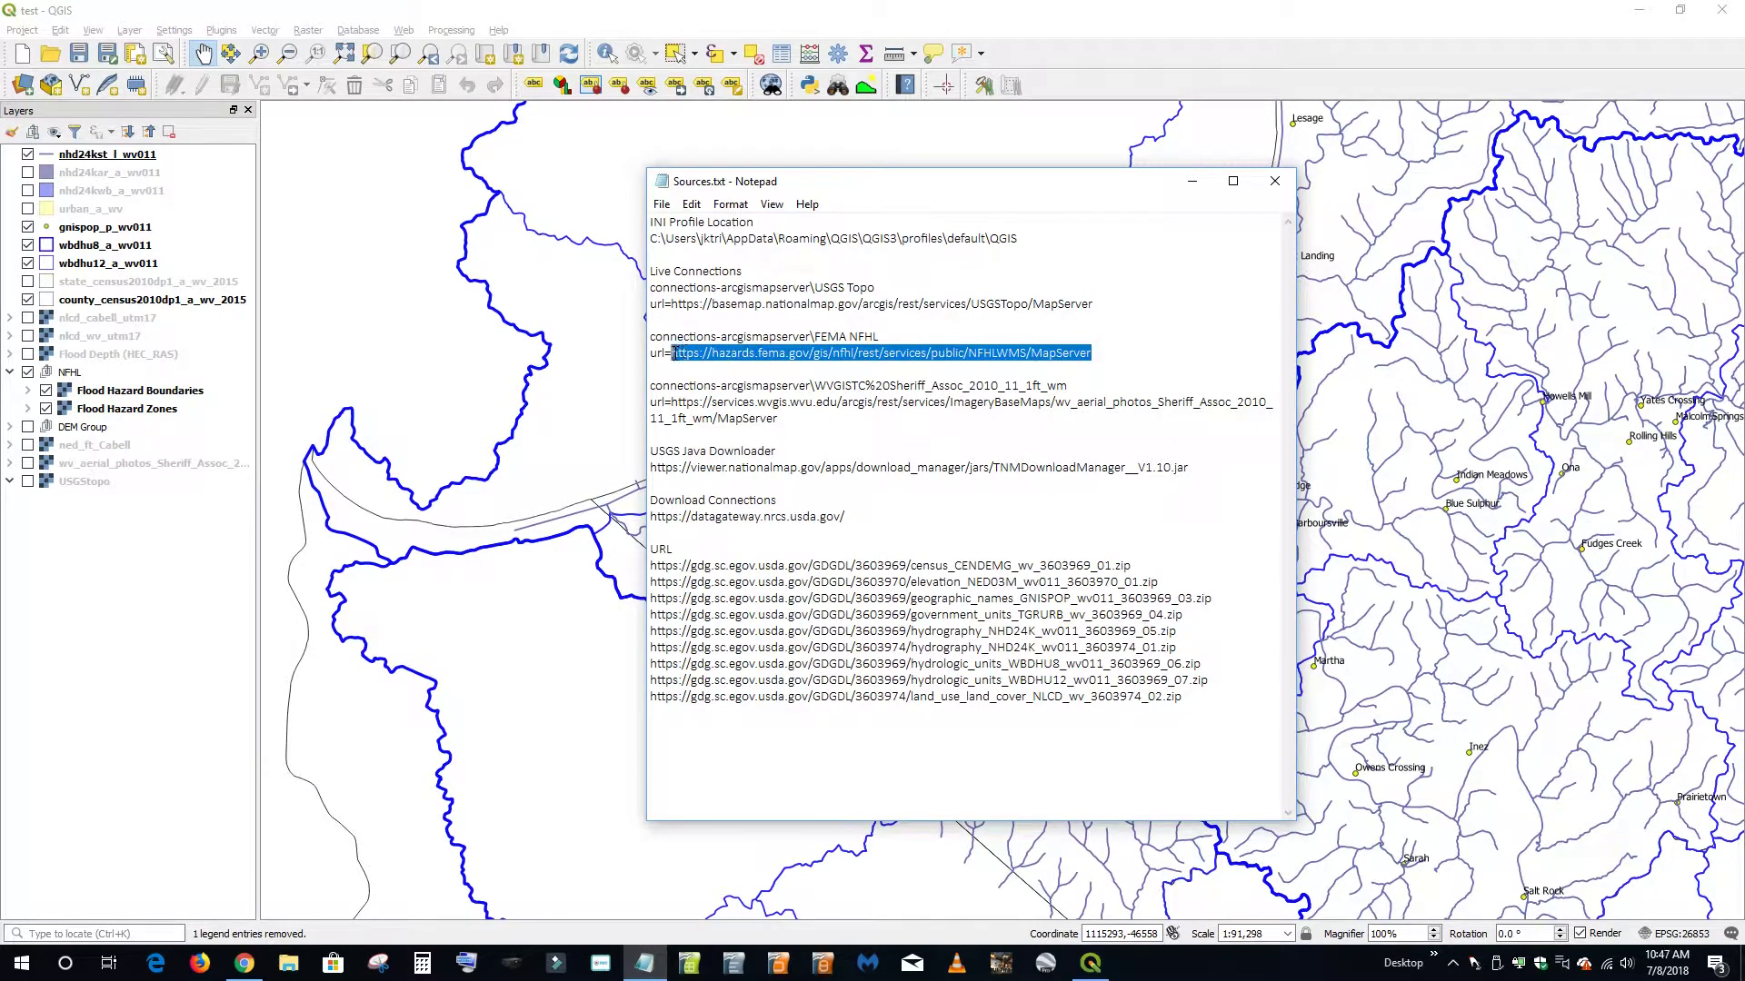
pyautogui.rightClick(779, 355)
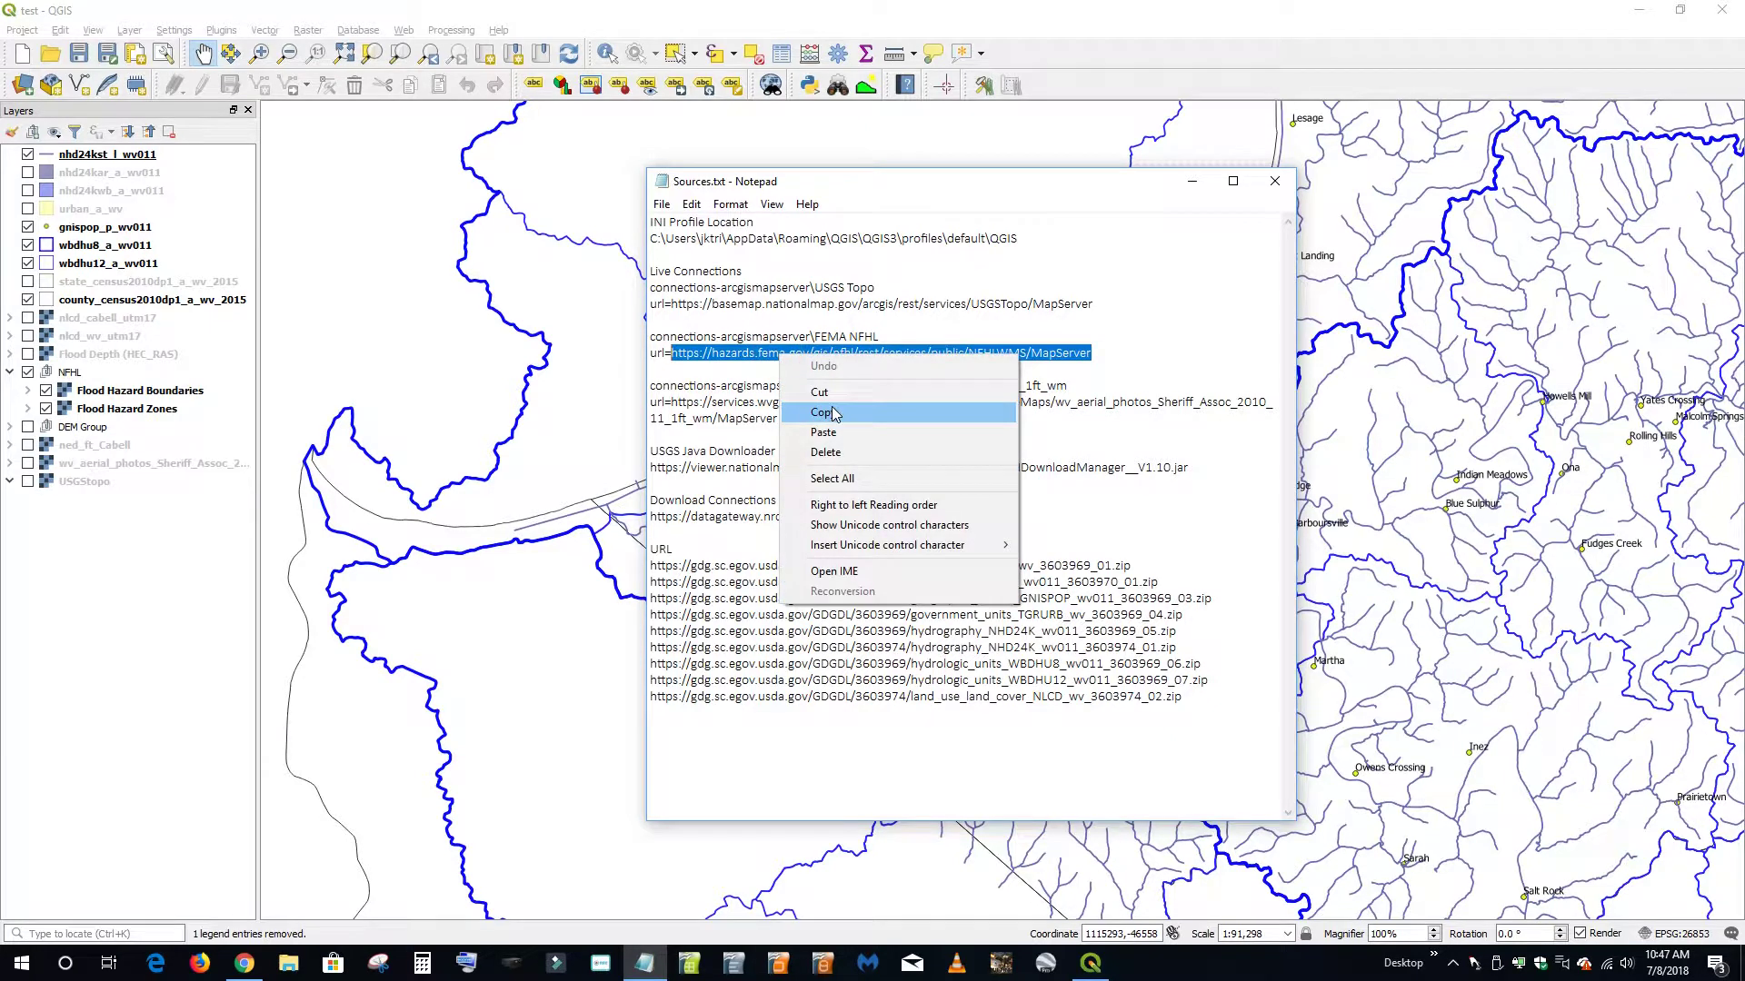
pyautogui.click(814, 409)
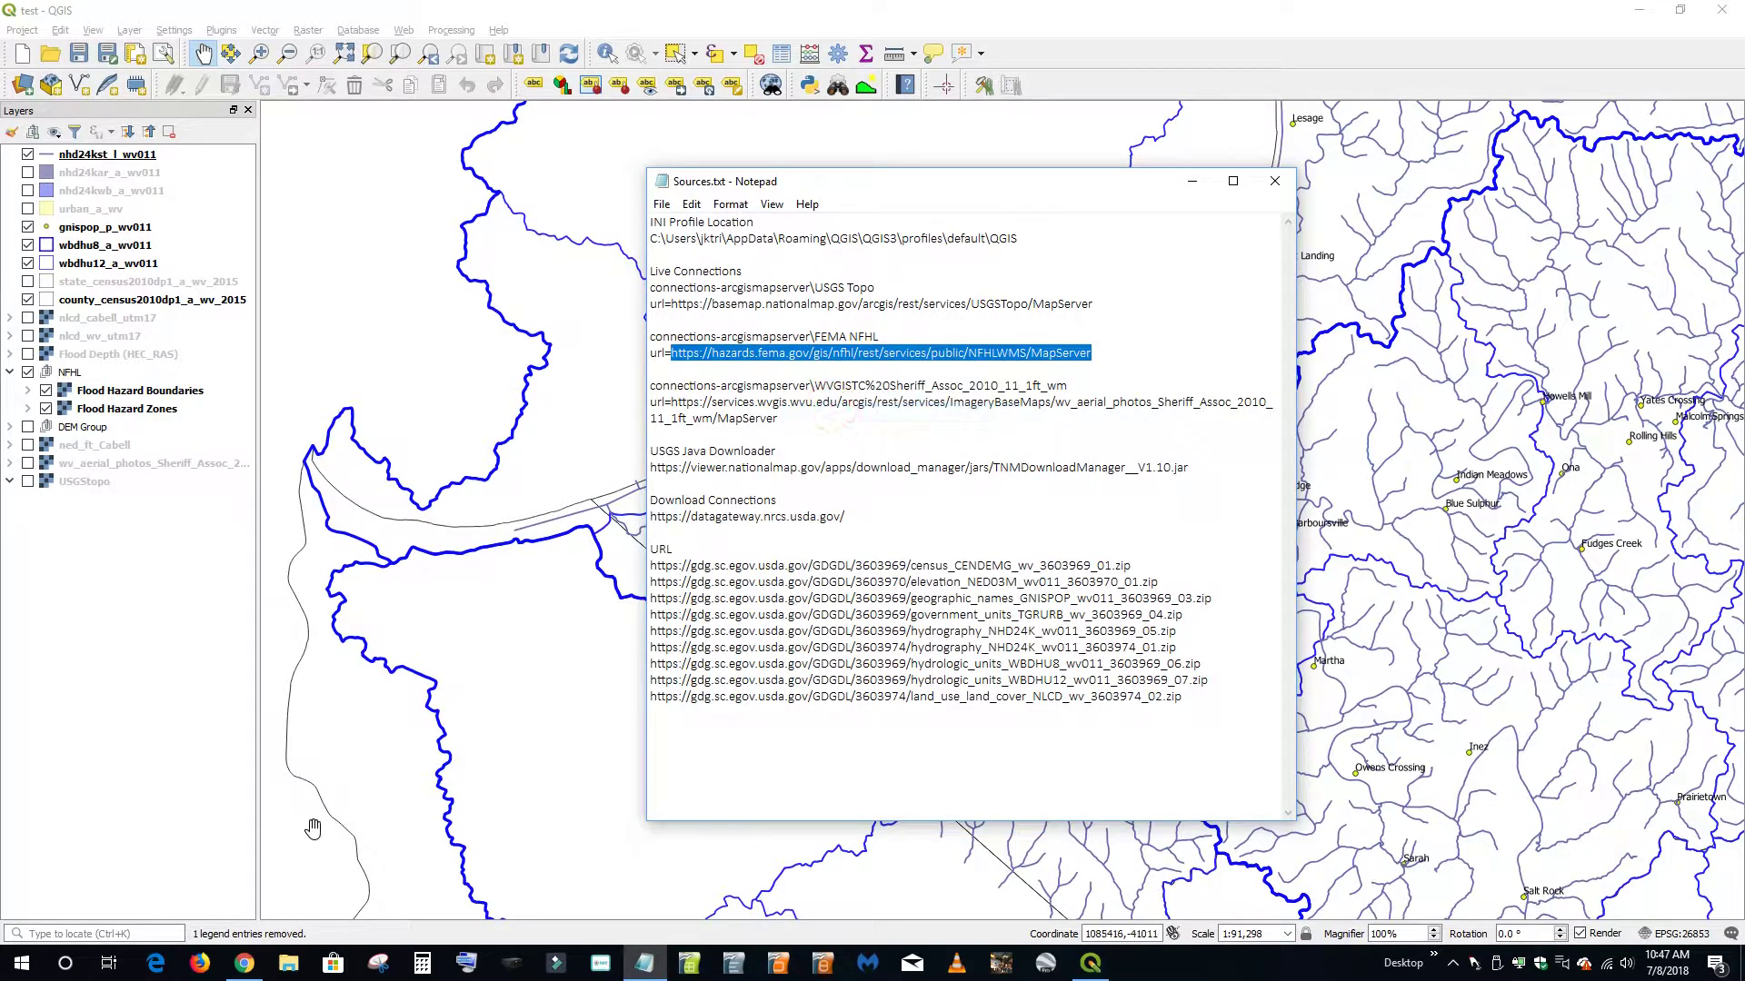
# Switch to QGIS and open the ArcGIS Map Server source in the Data Source Manager
pyautogui.click(1090, 963)
pyautogui.click(129, 30)
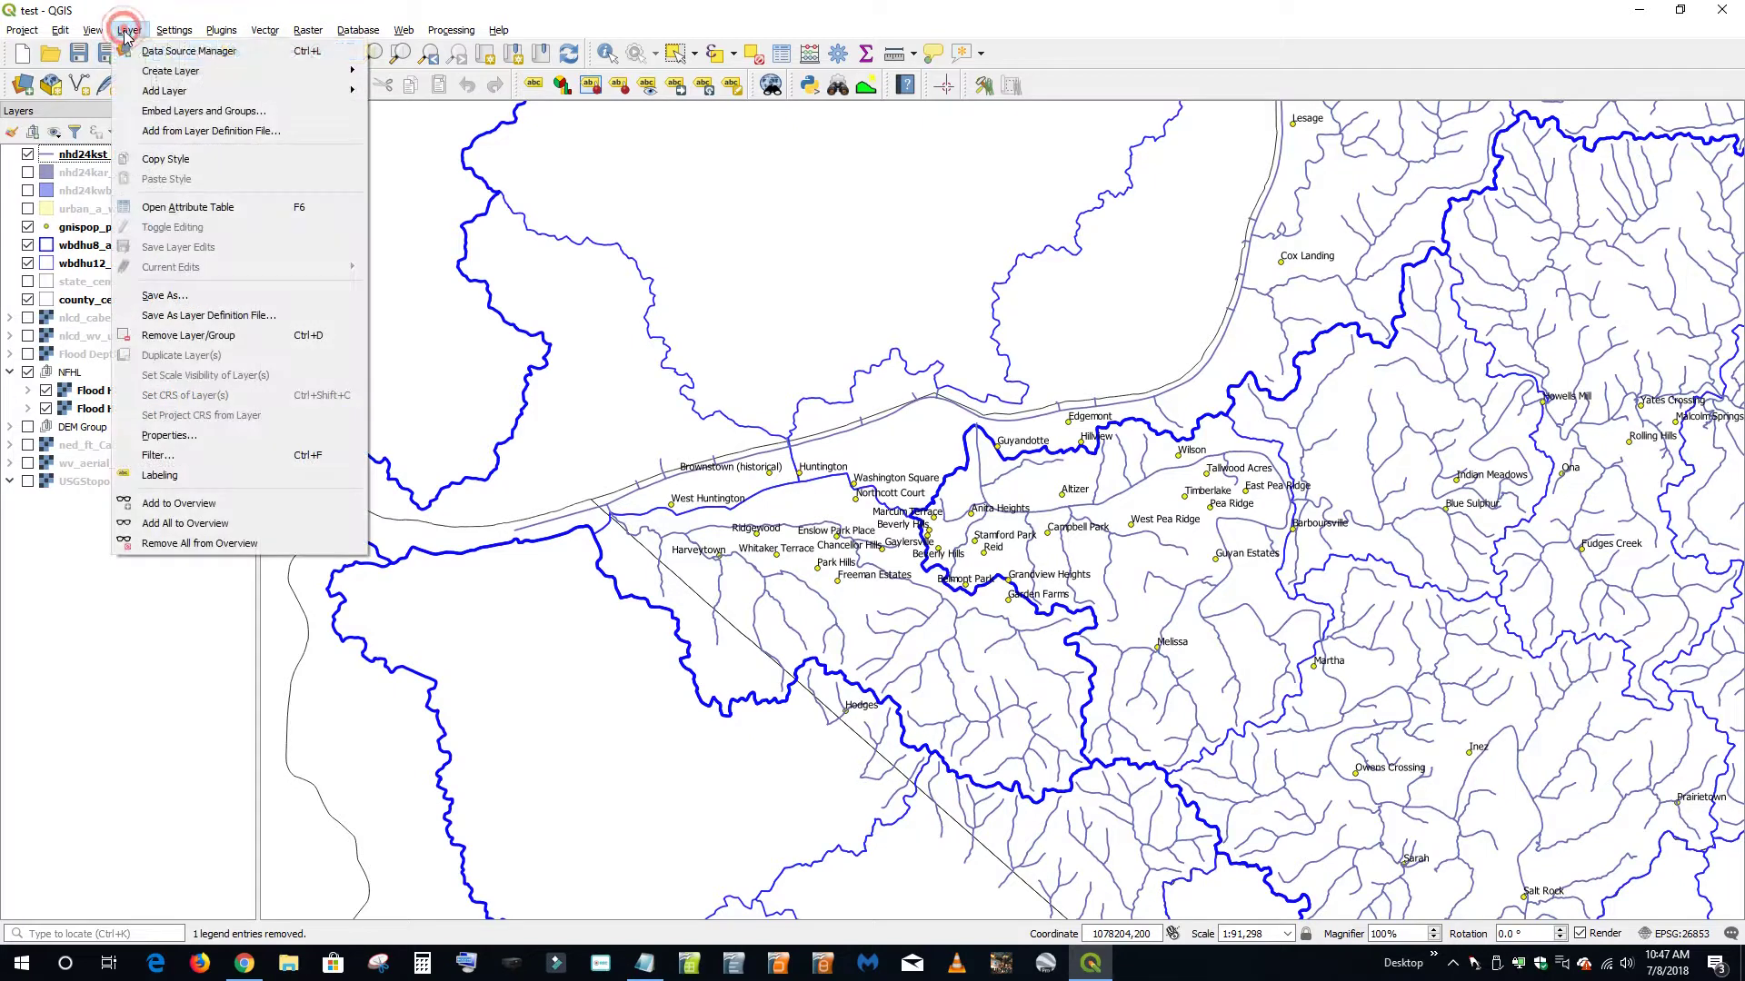
pyautogui.moveTo(200, 92)
pyautogui.click(189, 51)
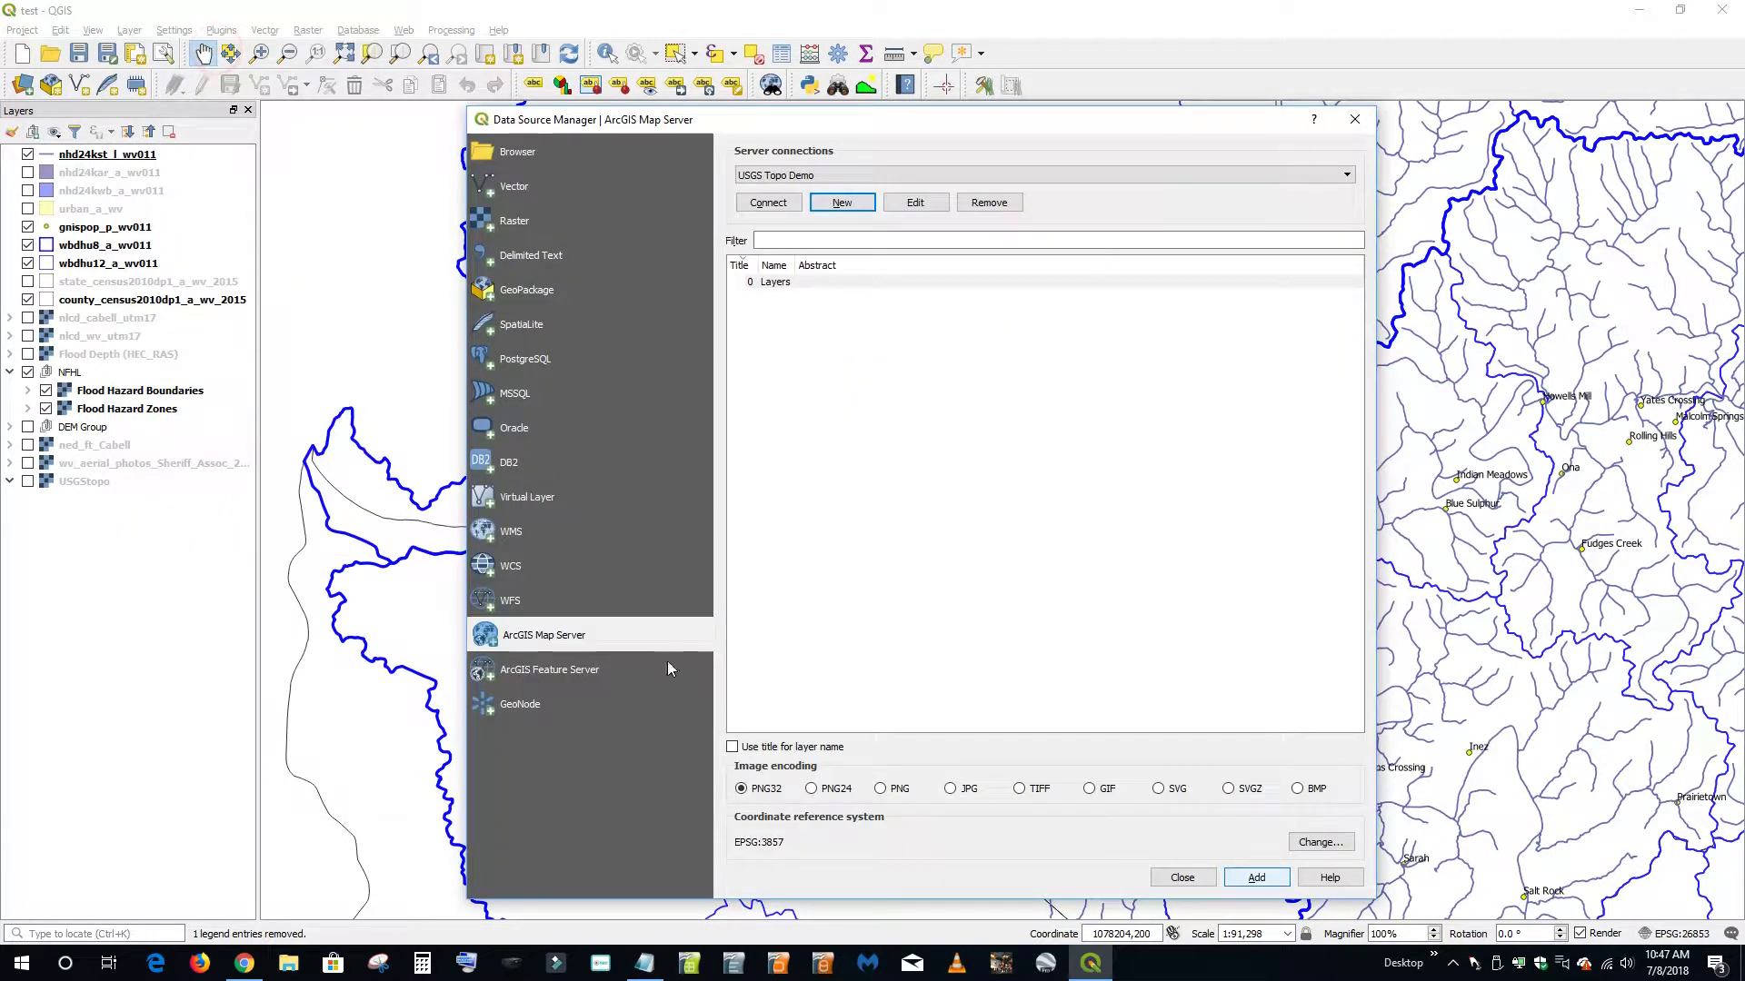
pyautogui.click(580, 642)
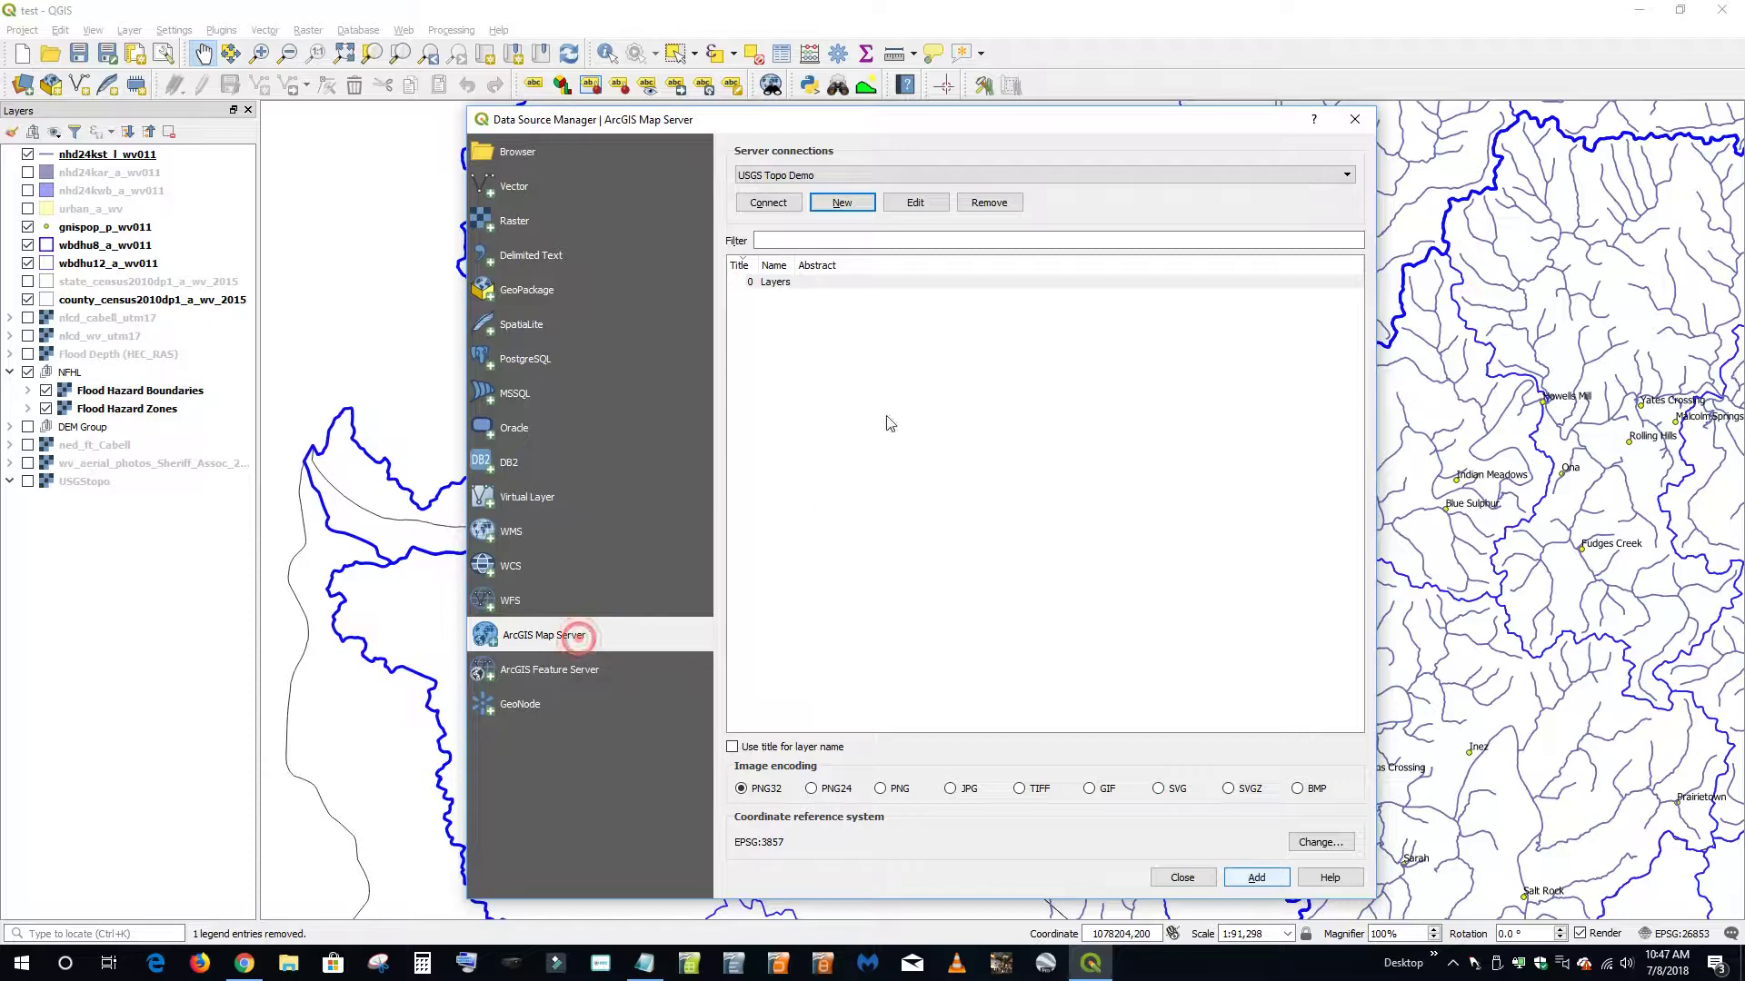
pyautogui.click(842, 203)
pyautogui.click(780, 368)
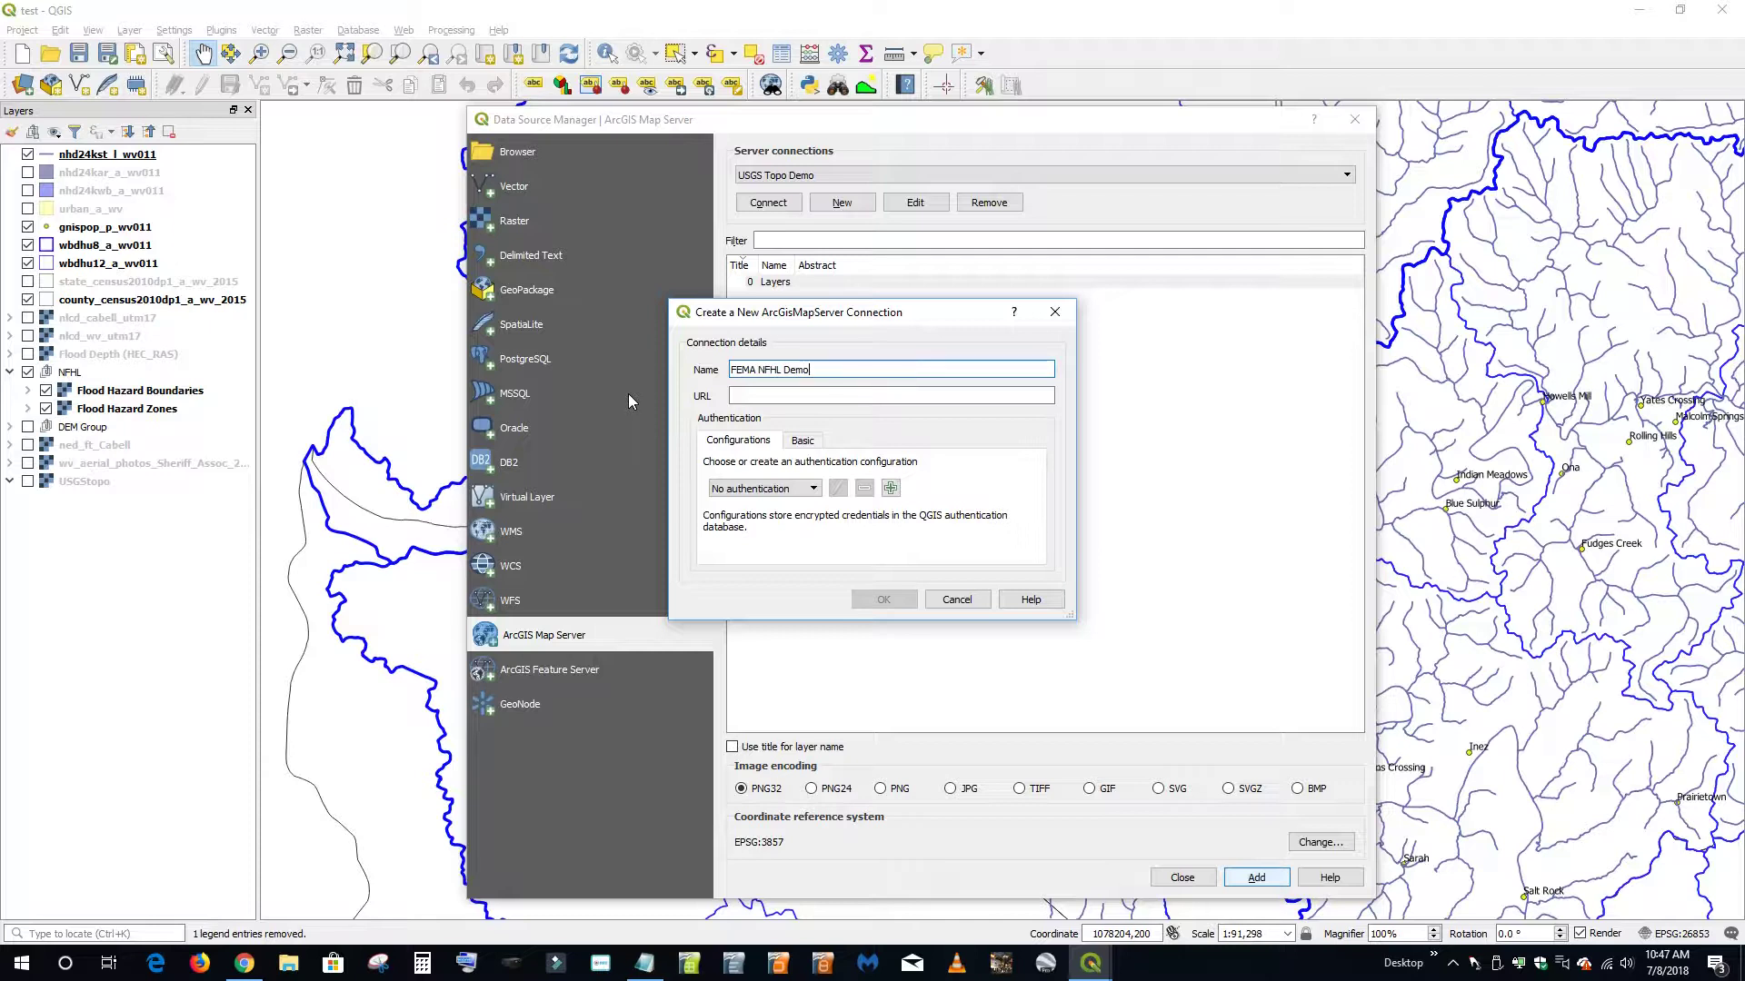
pyautogui.click(770, 395)
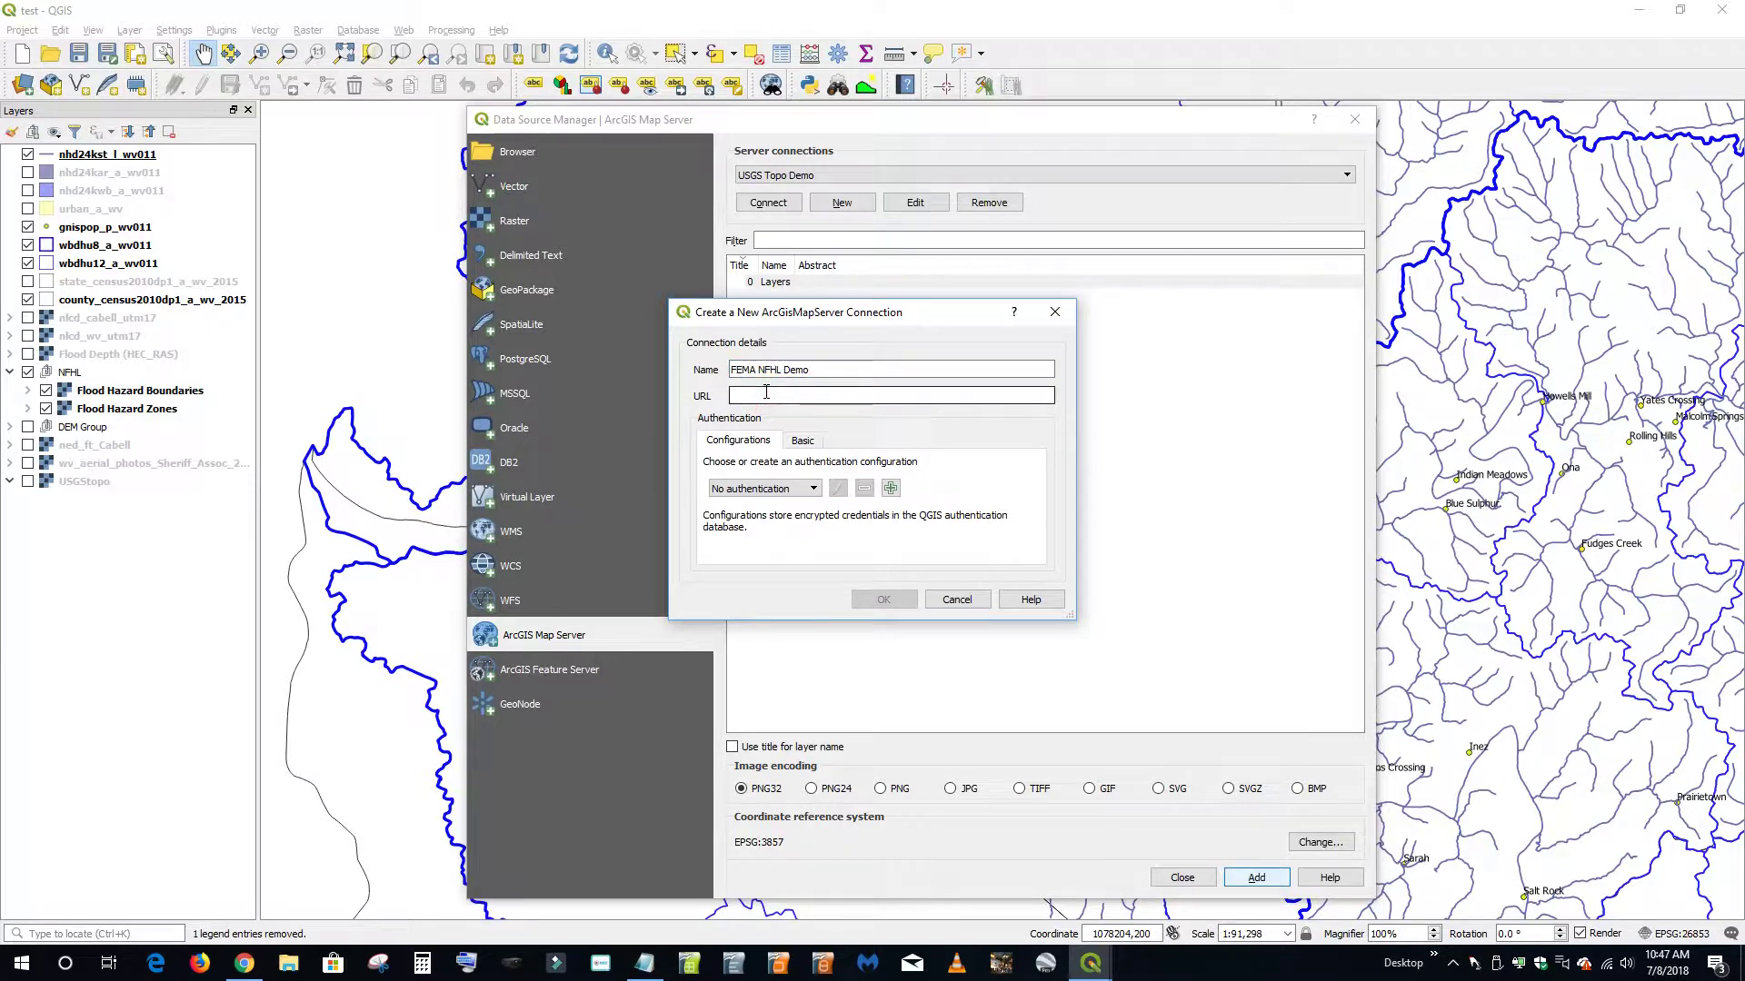
pyautogui.hotkey('ctrl', 'v')
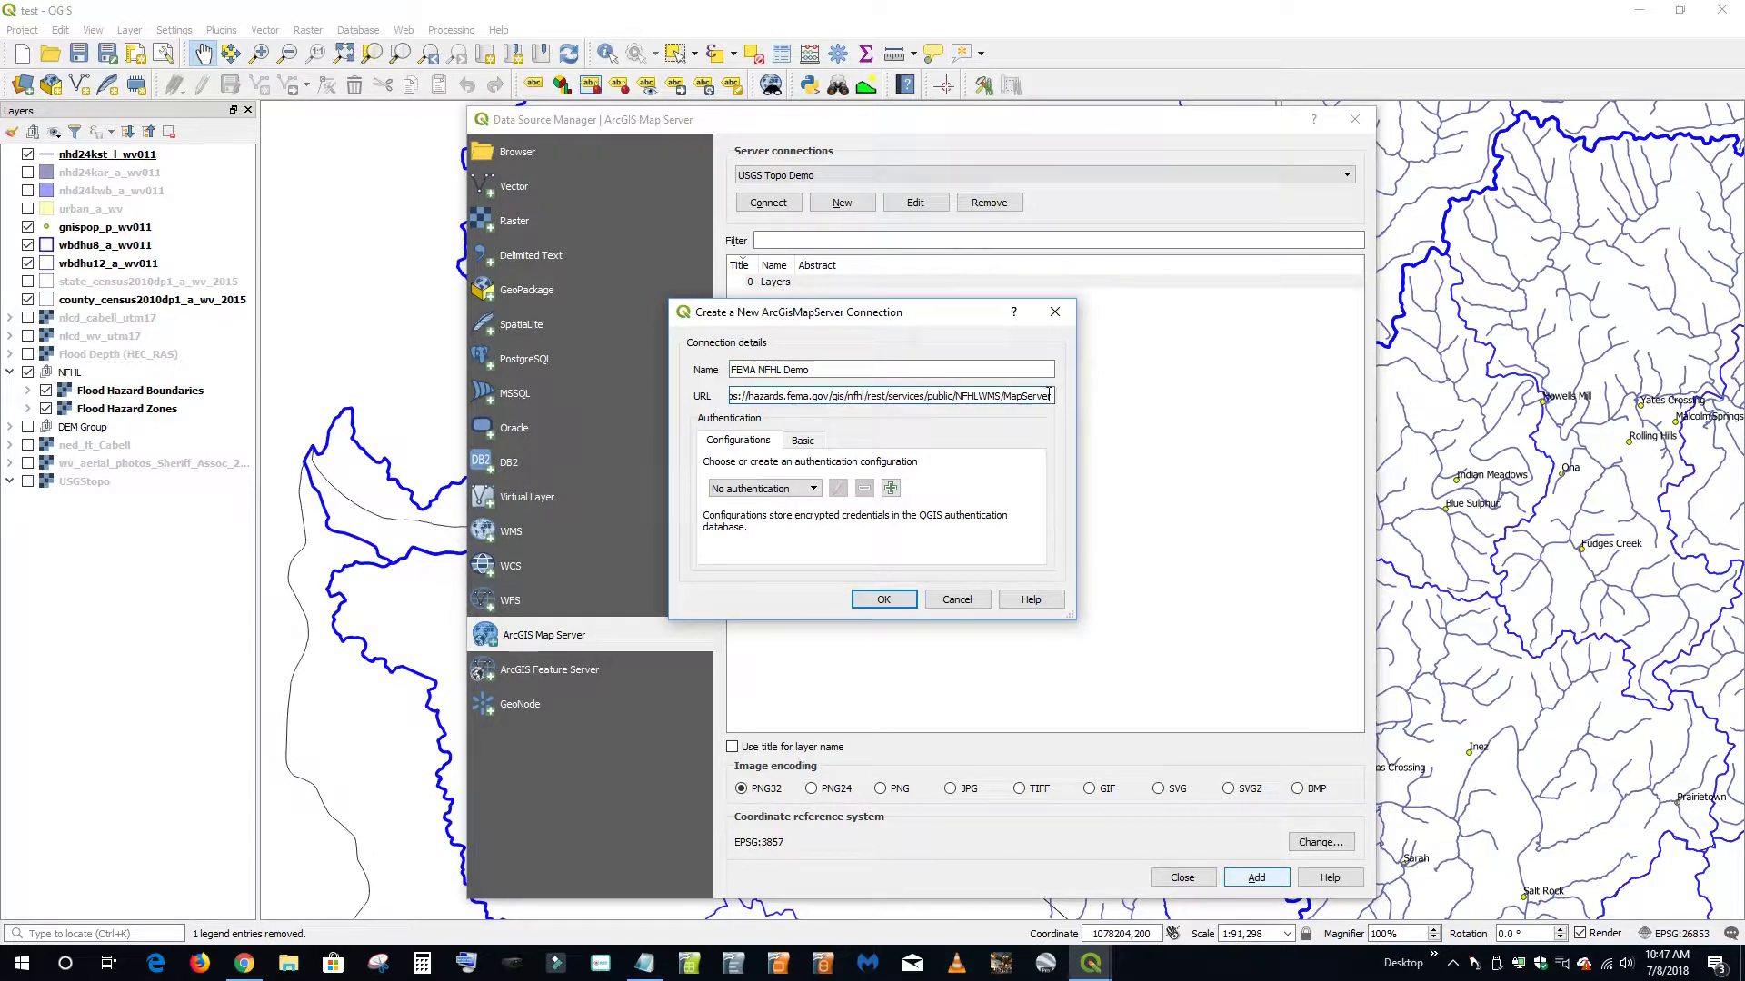
pyautogui.click(884, 600)
pyautogui.click(768, 202)
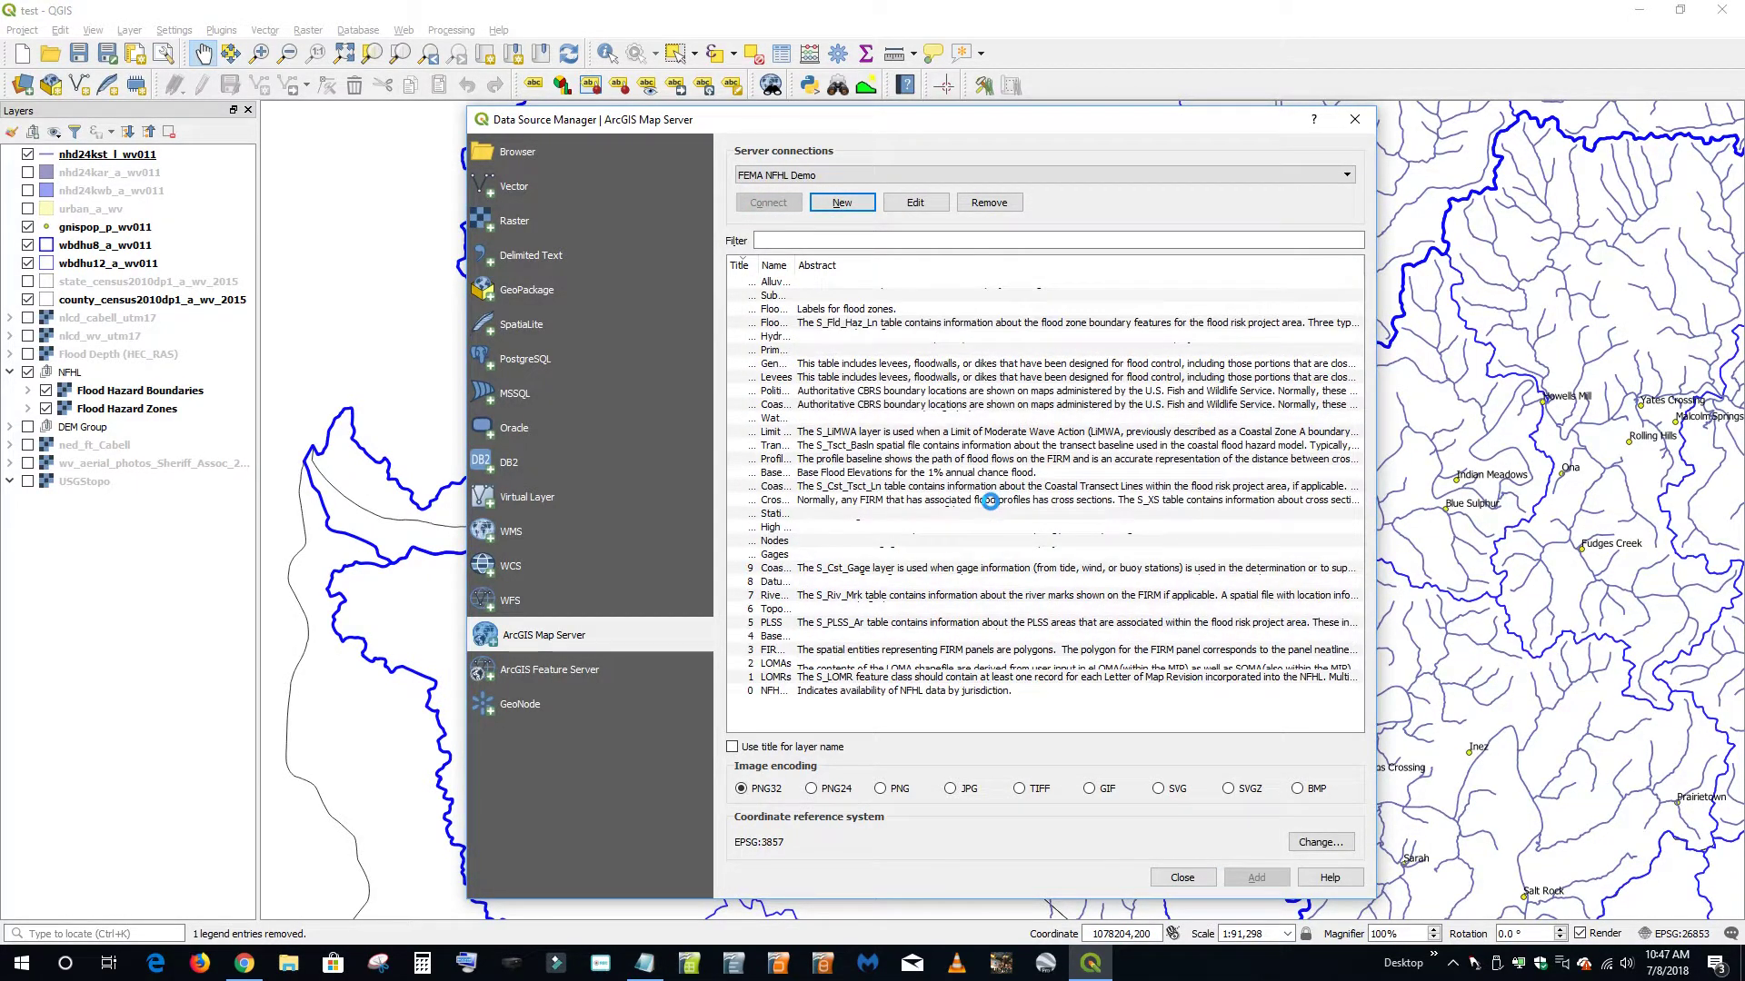
# Widen the service list's title column and add layer 27, Flood Hazard Boundaries, to the map
pyautogui.moveTo(759, 264); pyautogui.dragTo(816, 264)
pyautogui.scroll(-1, 900, 568)
pyautogui.scroll(1, 895, 560)
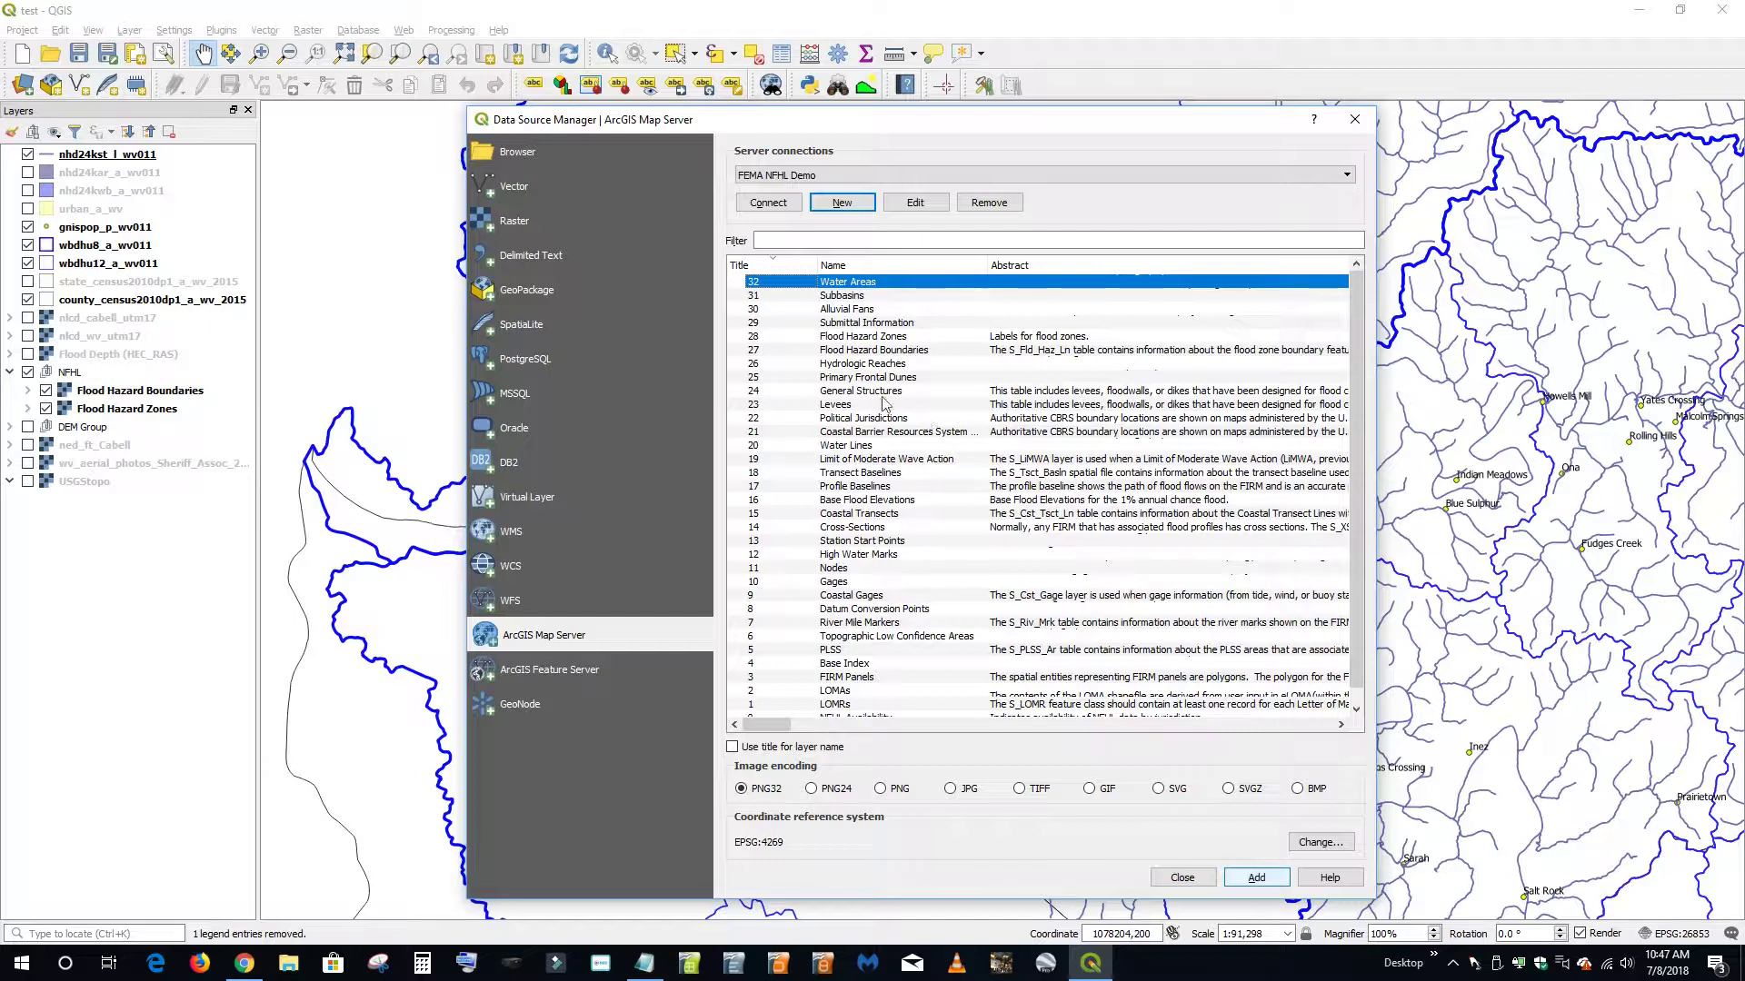
pyautogui.click(837, 352)
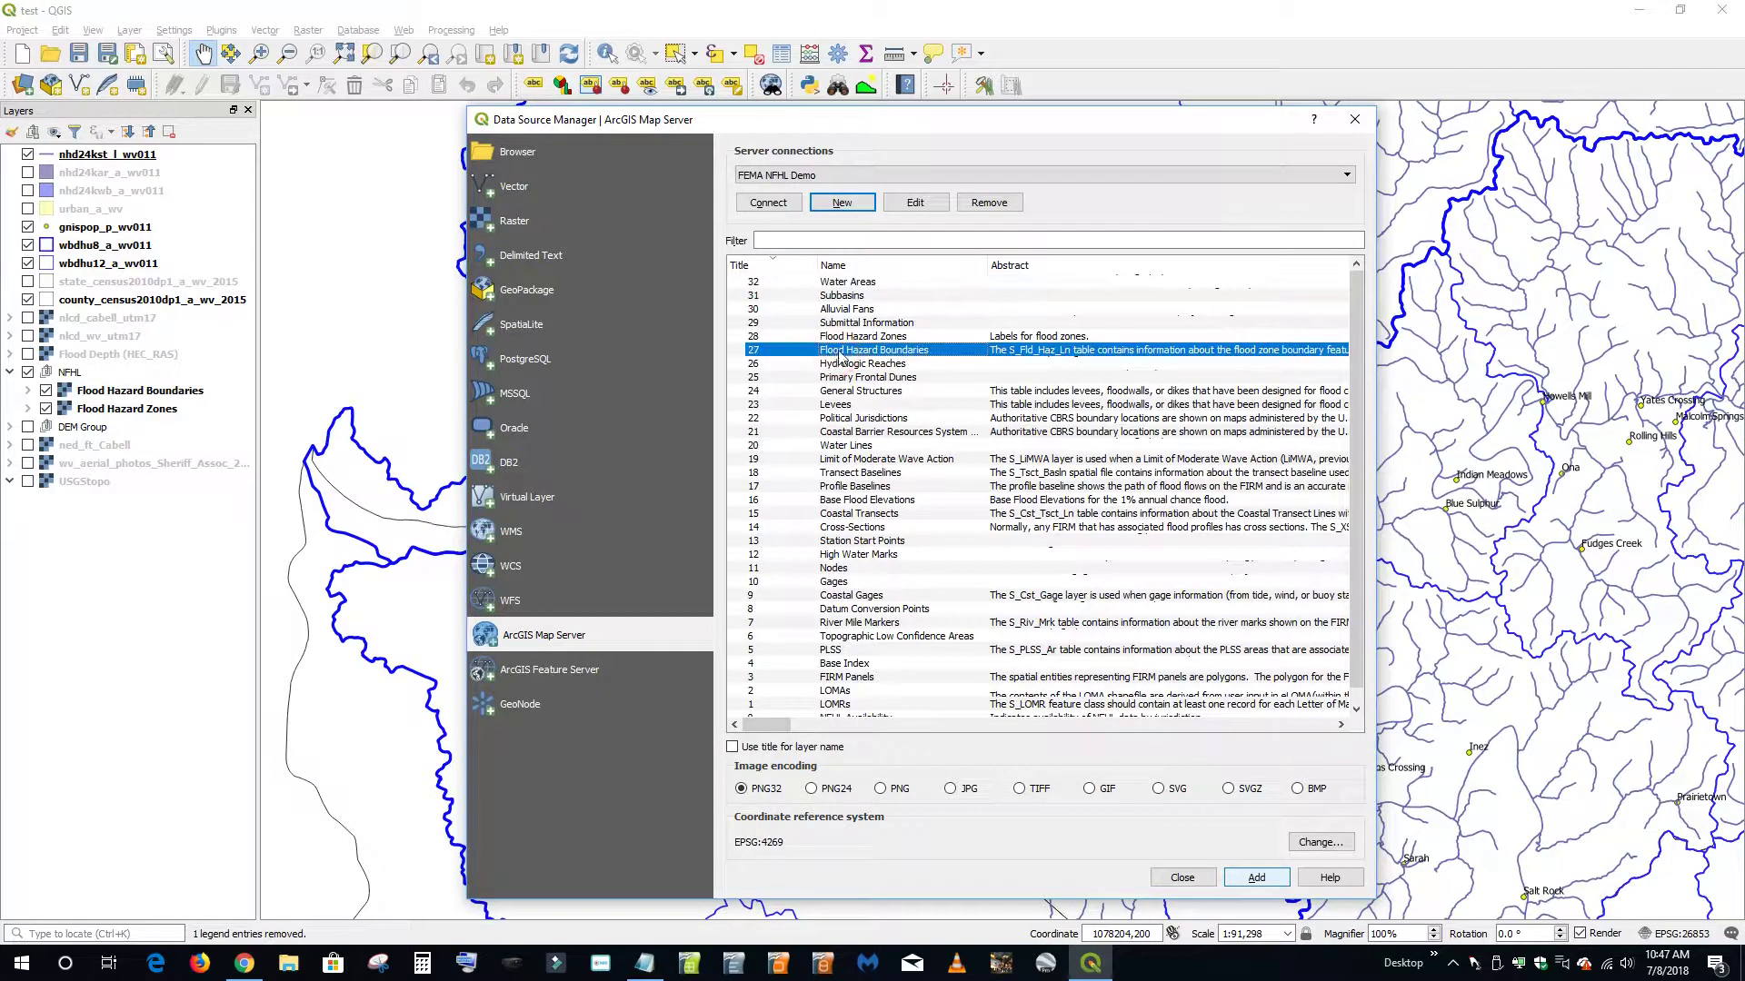
pyautogui.click(854, 338)
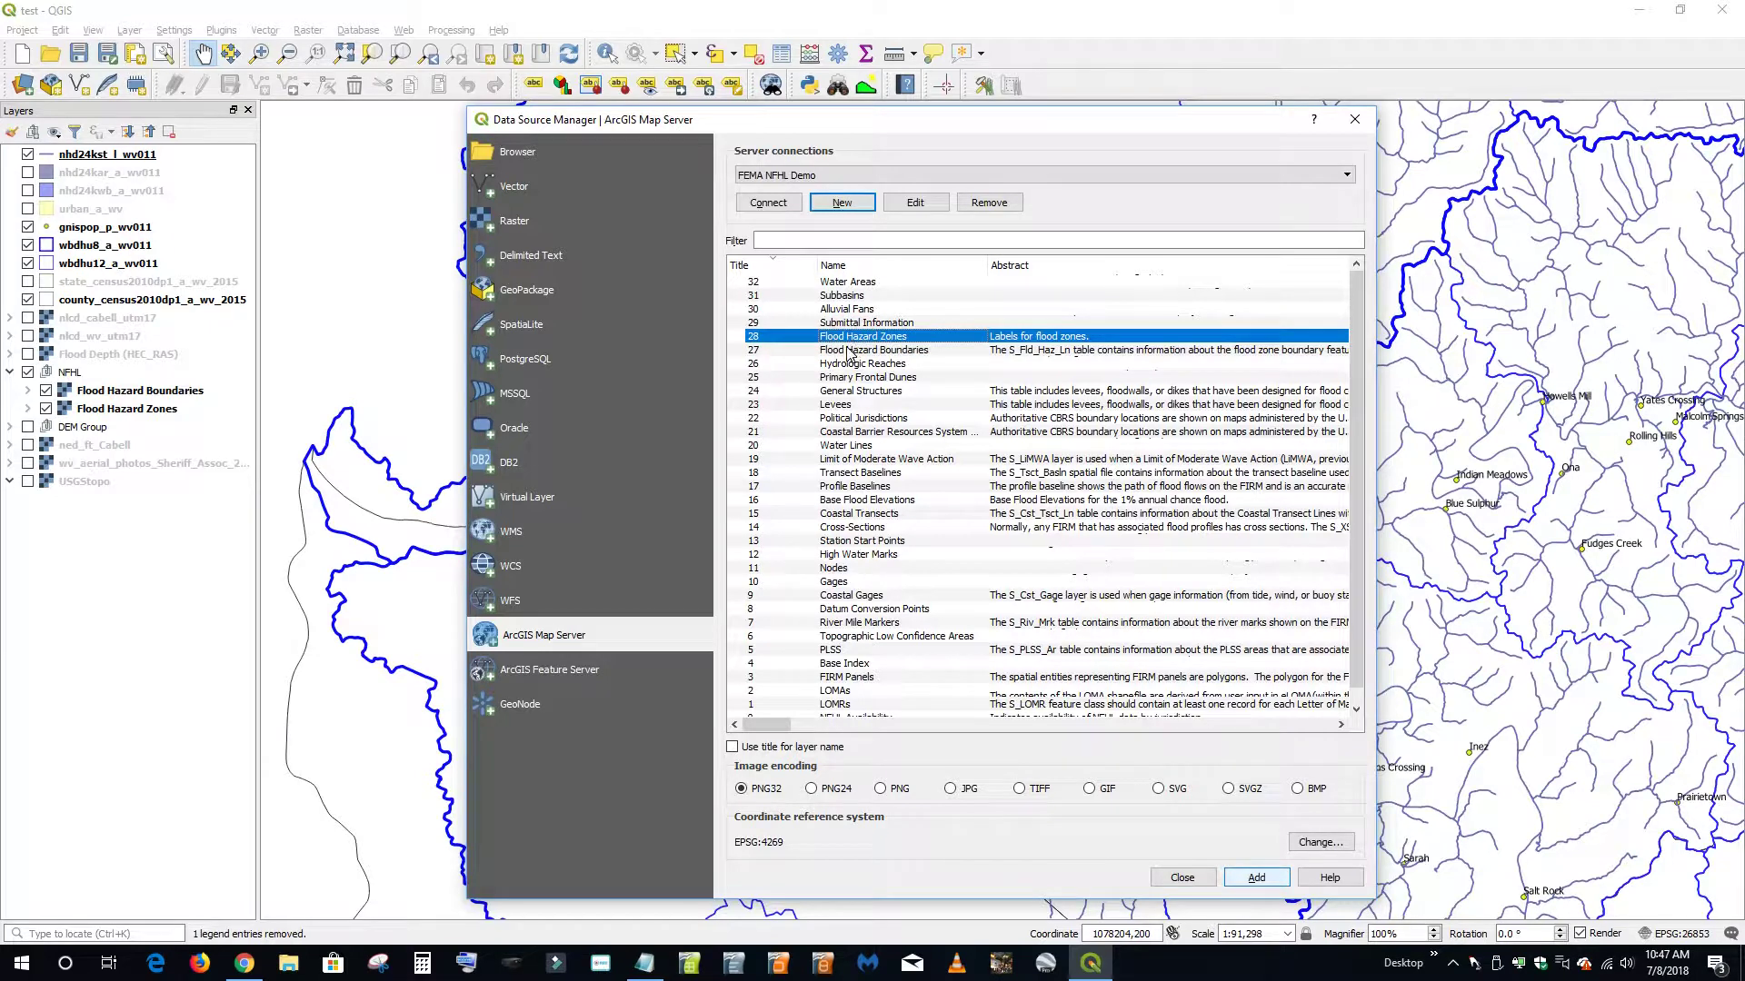
pyautogui.click(849, 352)
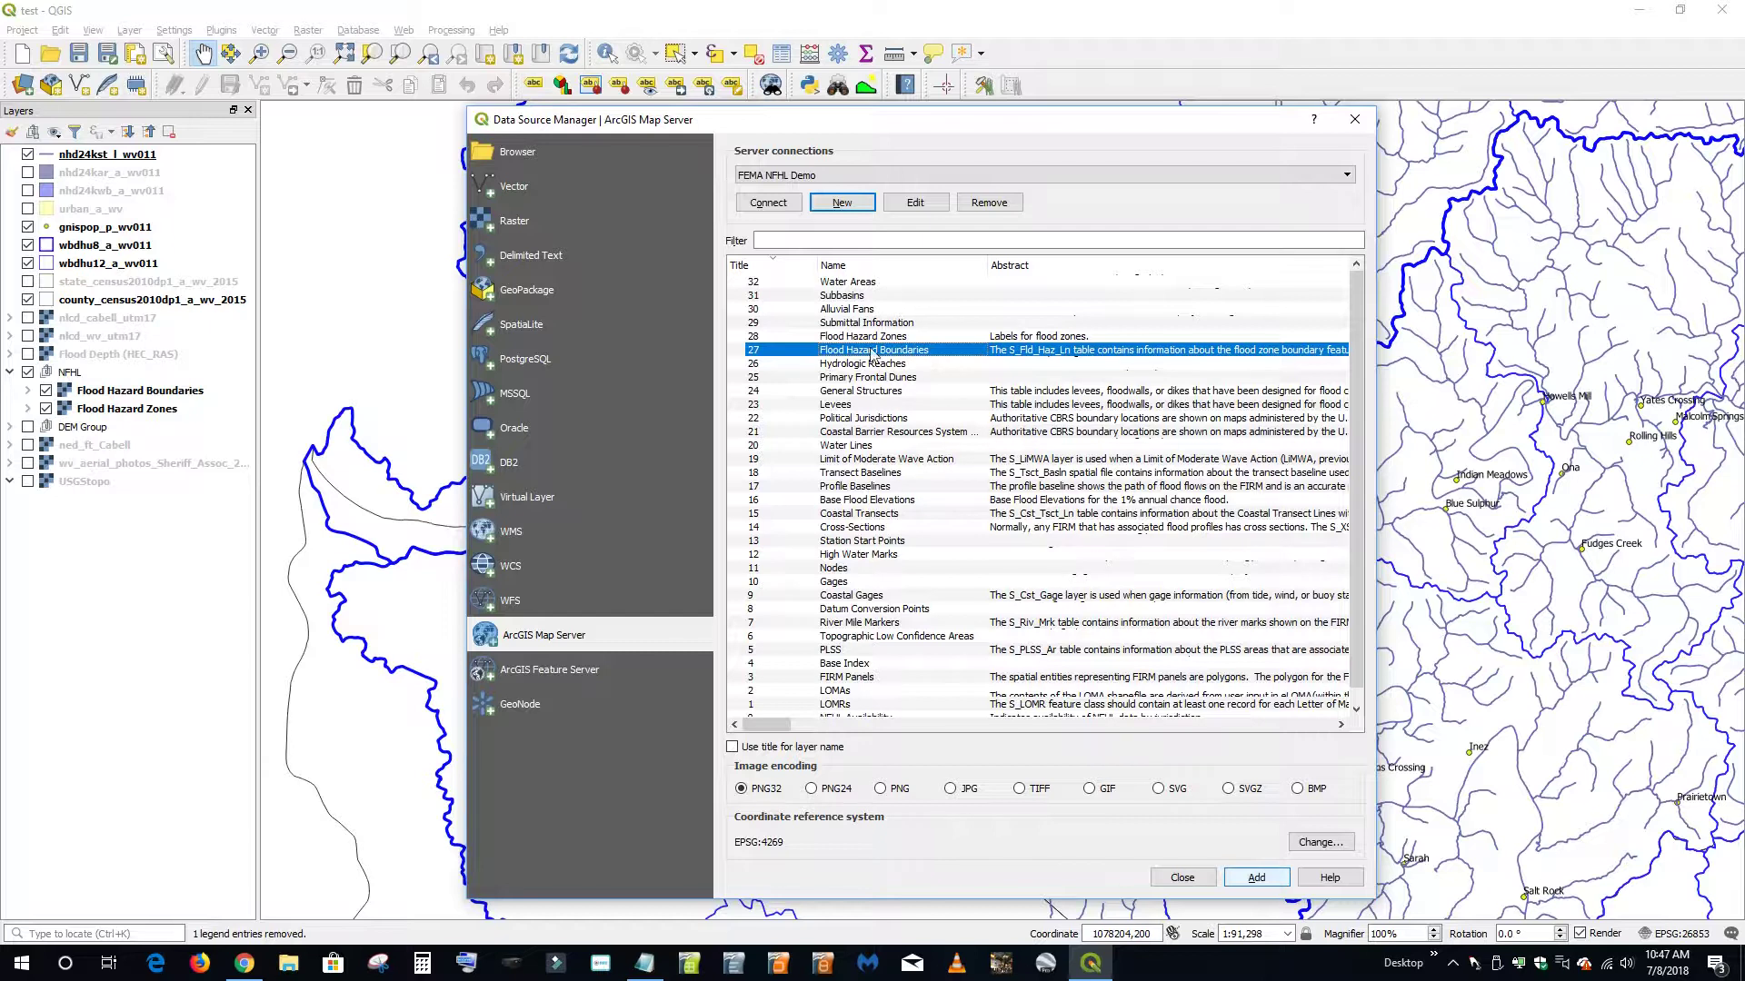
pyautogui.click(1257, 878)
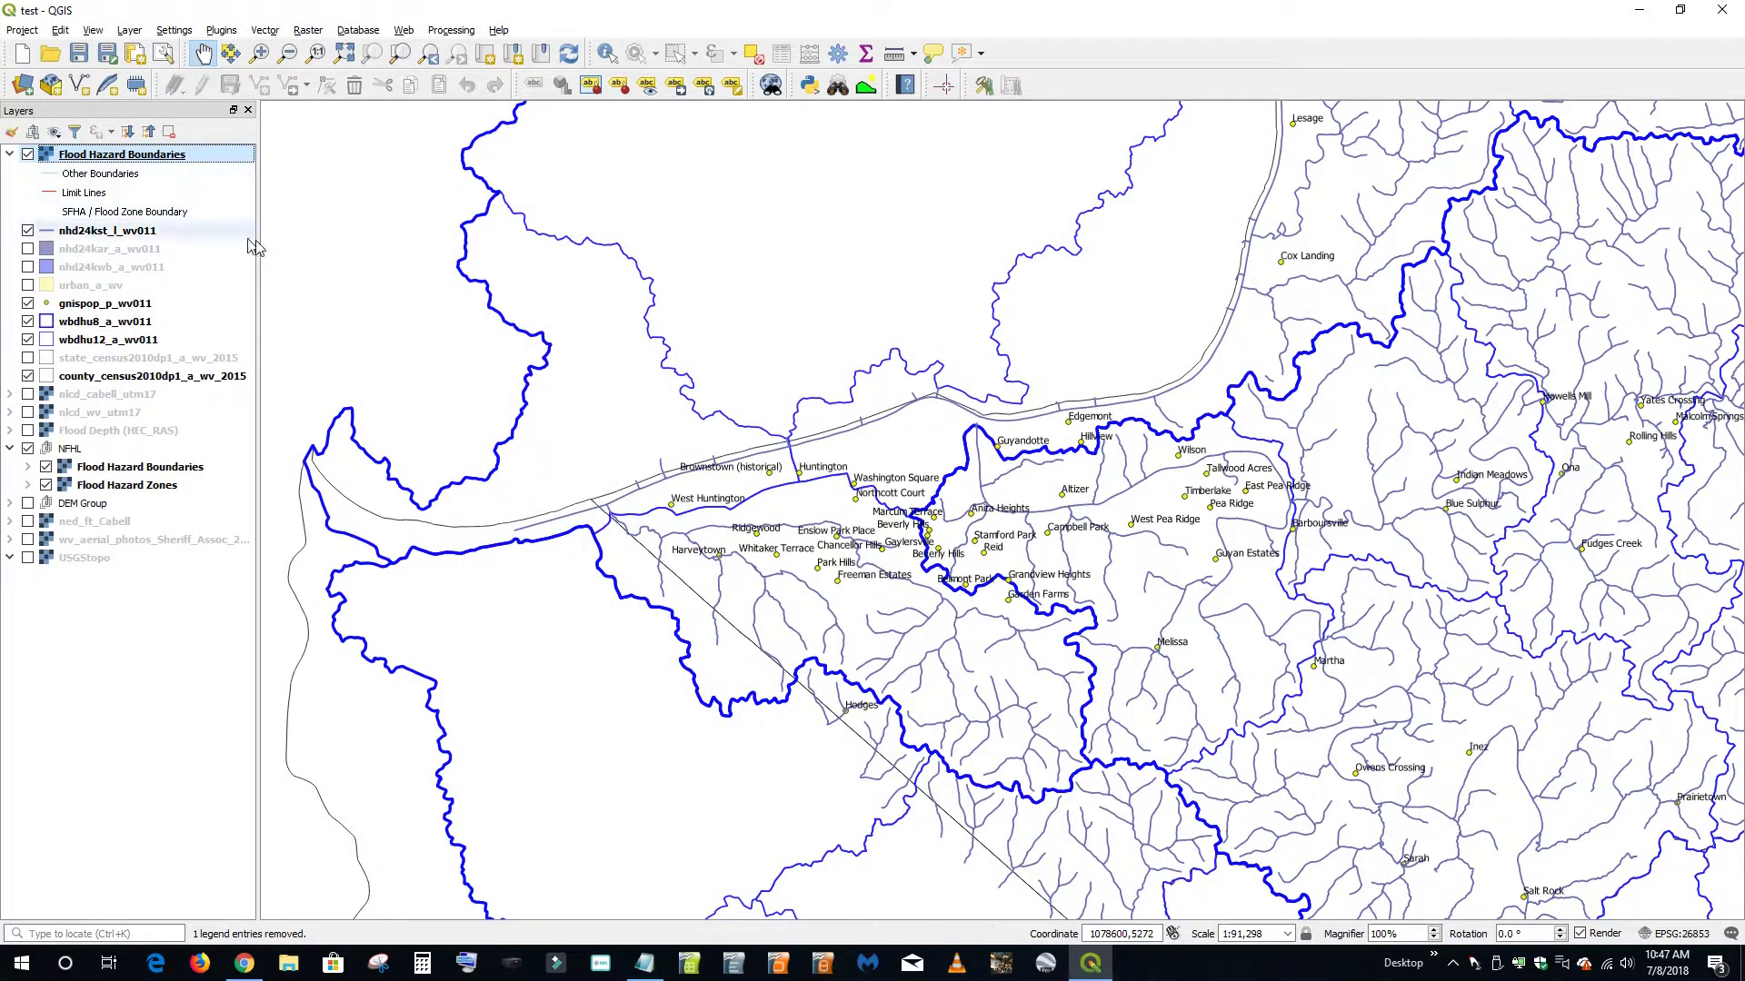
# Bring the Guyandotte area into view at 1:22,824 and hide the existing NFHL group
pyautogui.scroll(1, 1092, 593)
pyautogui.scroll(1, 1013, 433)
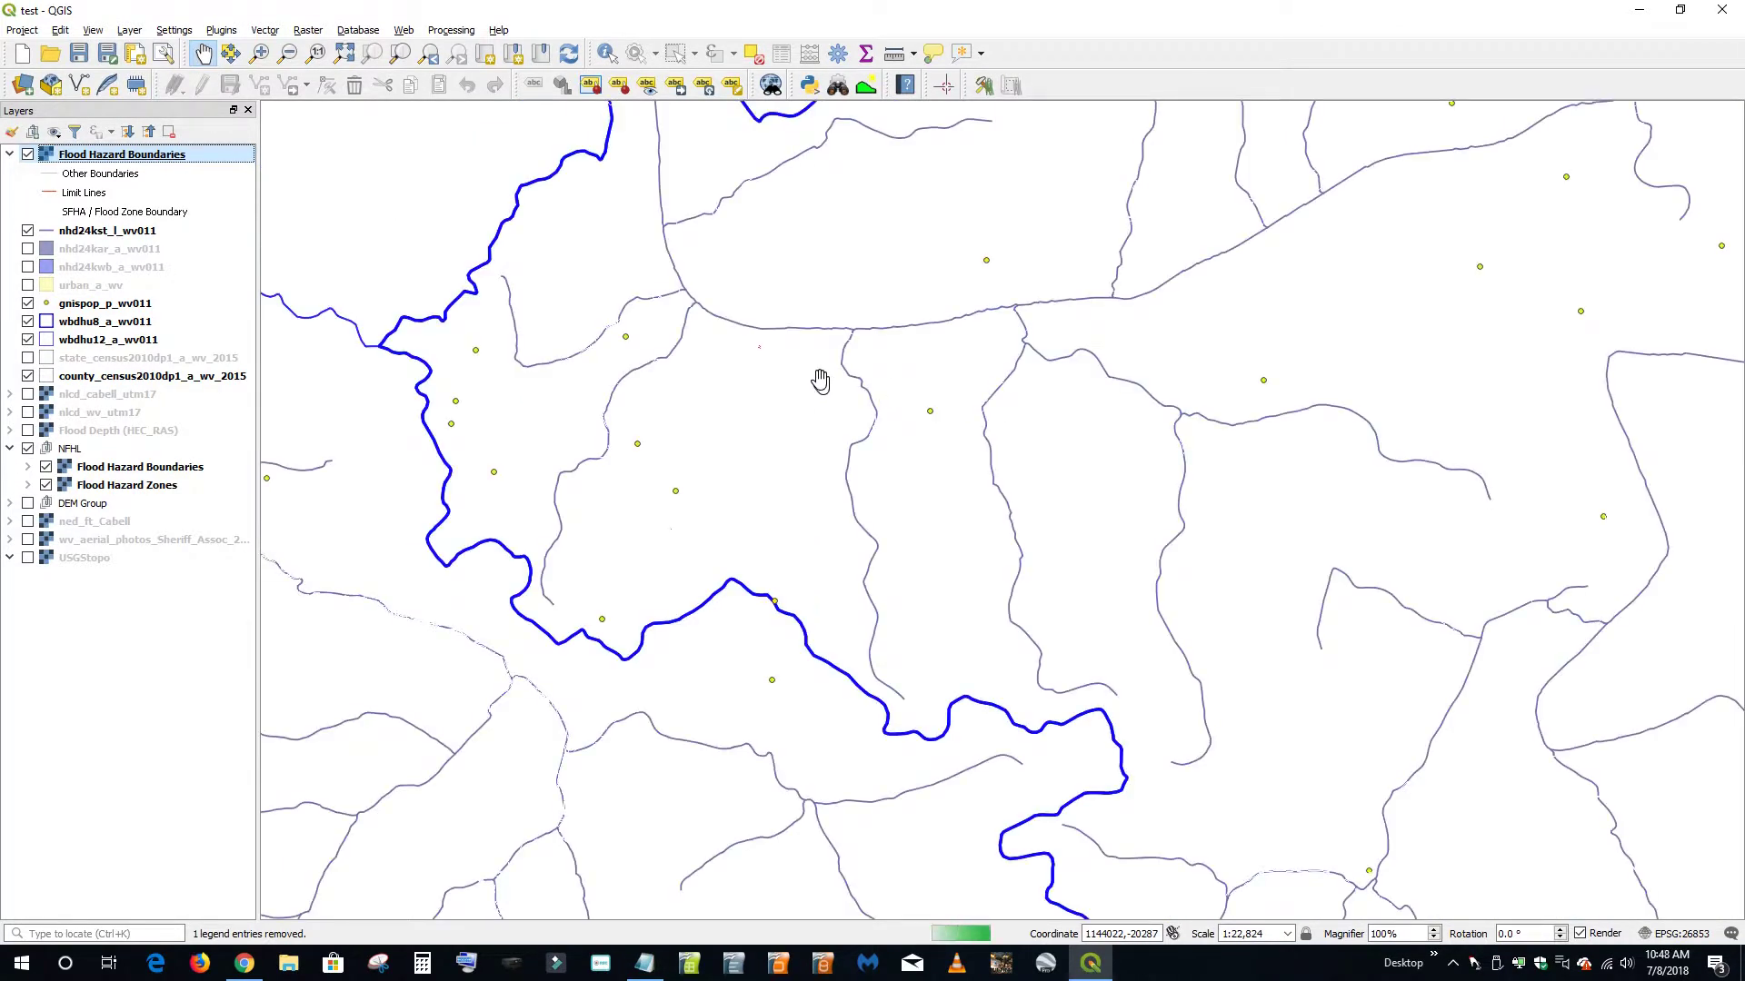
pyautogui.moveTo(855, 445); pyautogui.dragTo(1050, 808)
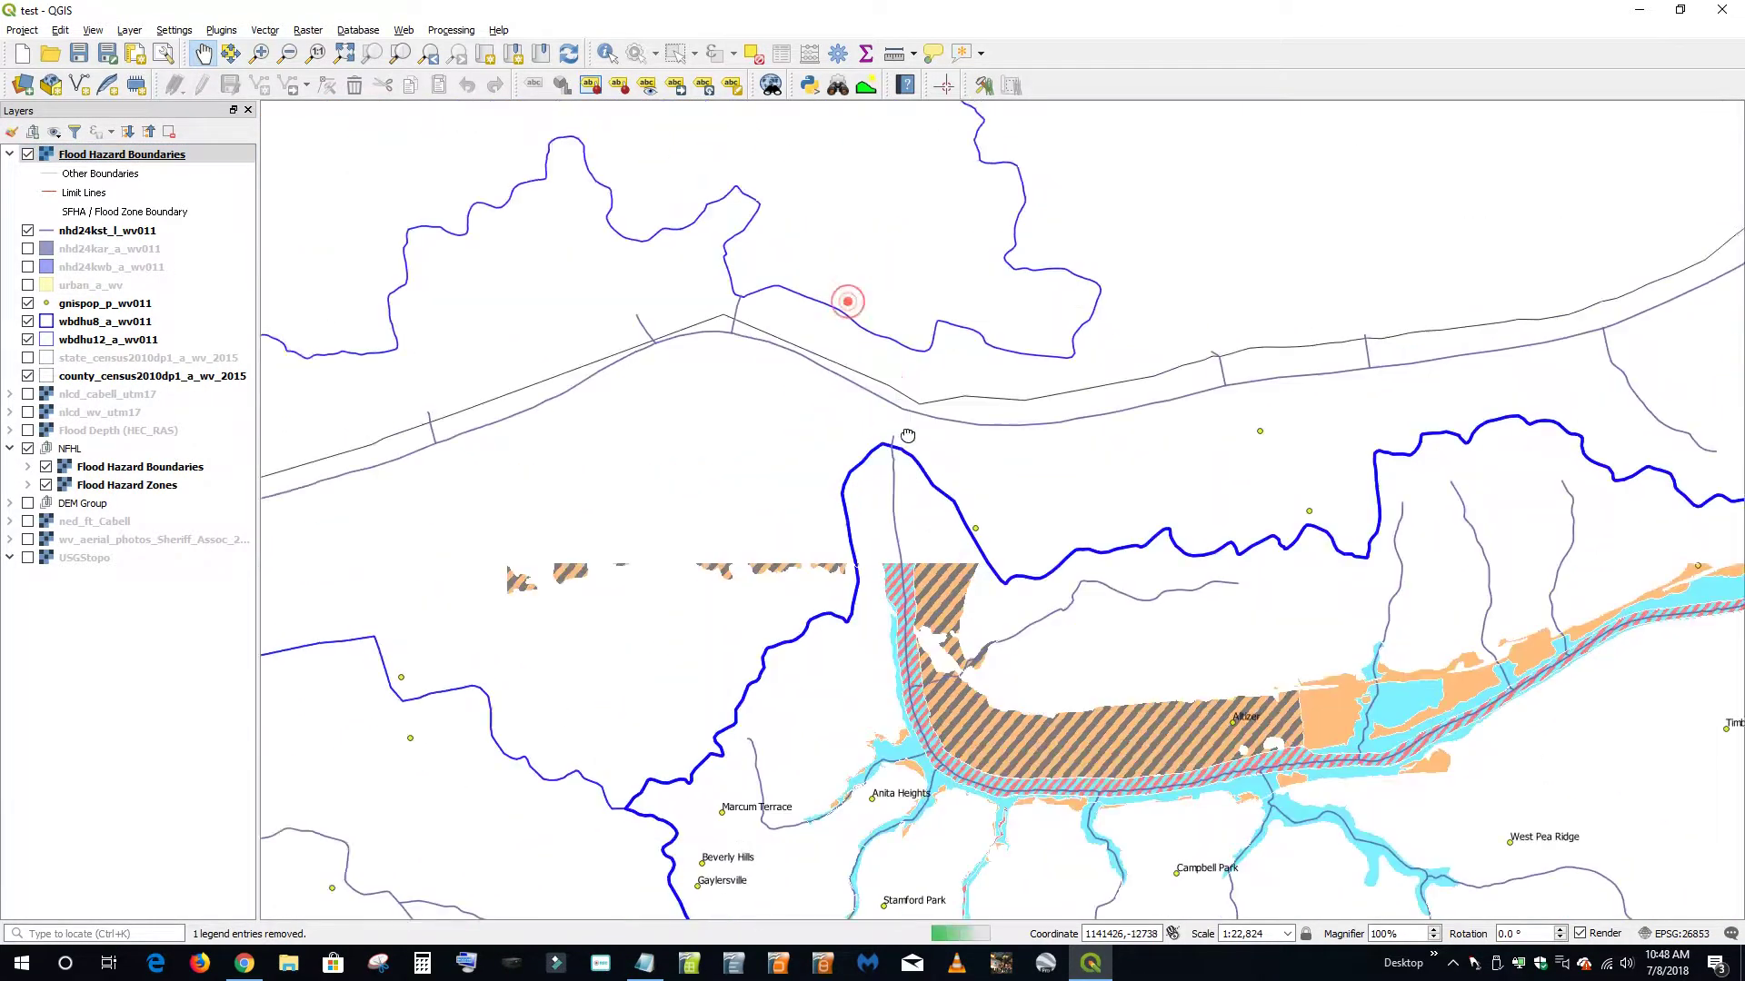
pyautogui.click(27, 449)
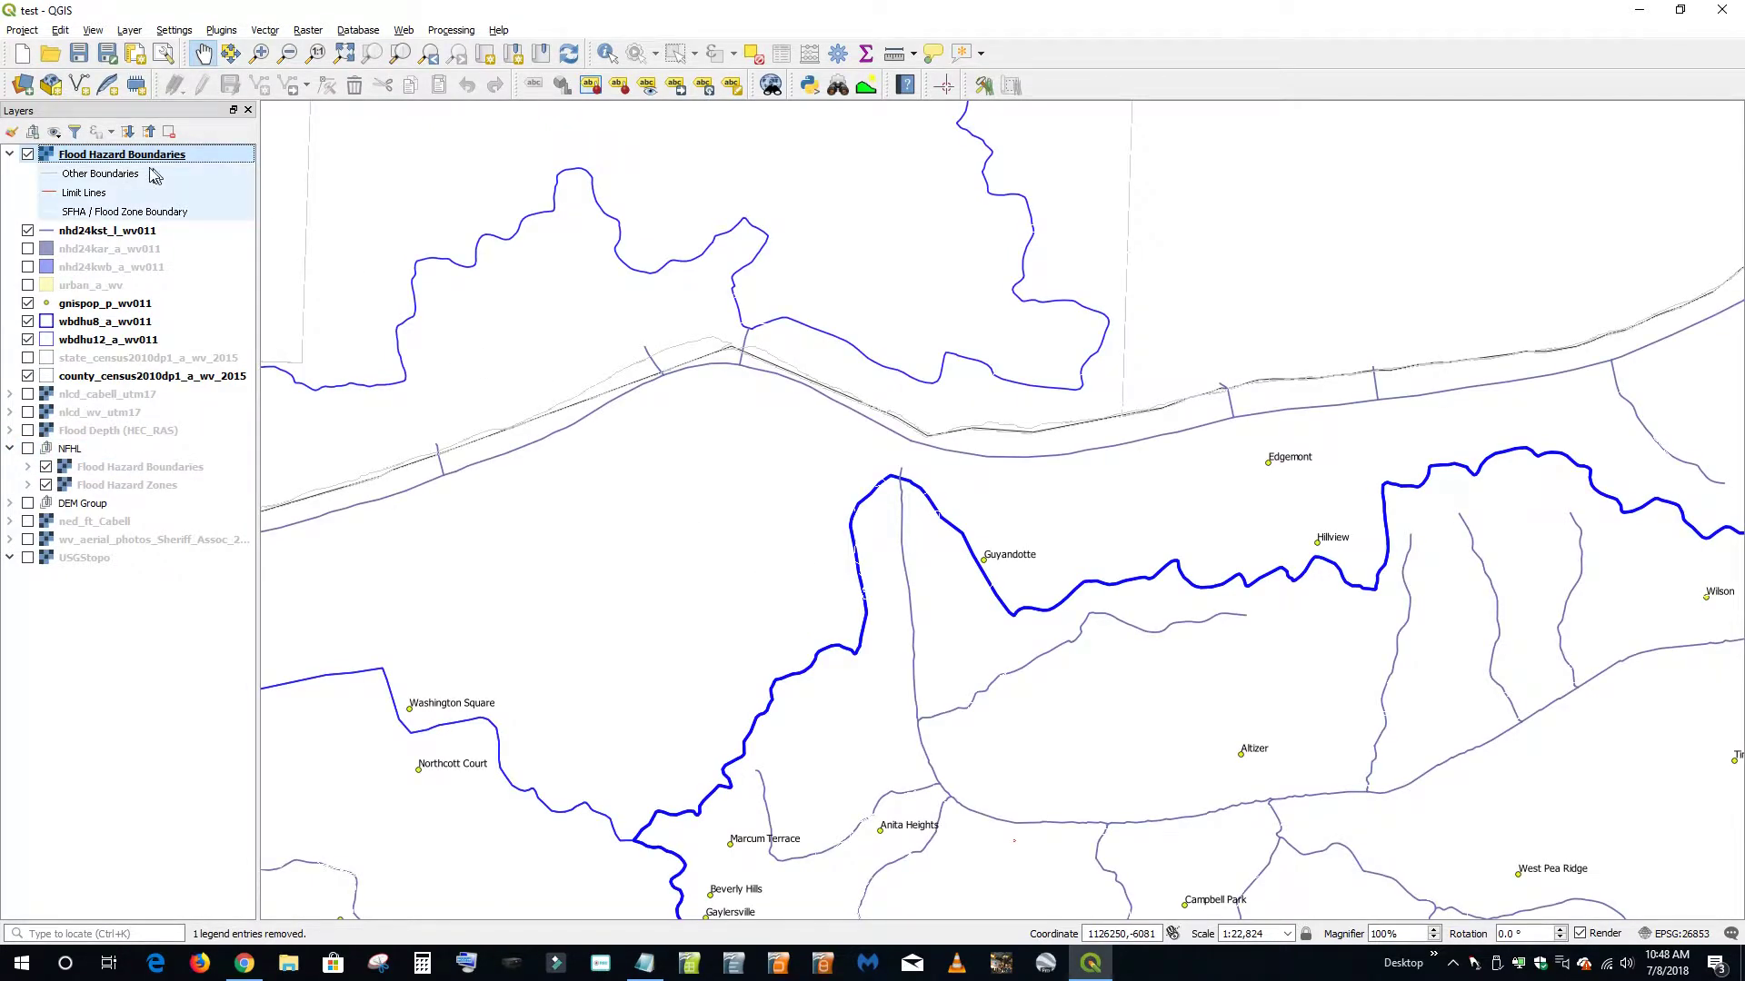
# Add layer 28, Flood Hazard Zones, from the FEMA NFHL Demo connection to the map
pyautogui.click(129, 30)
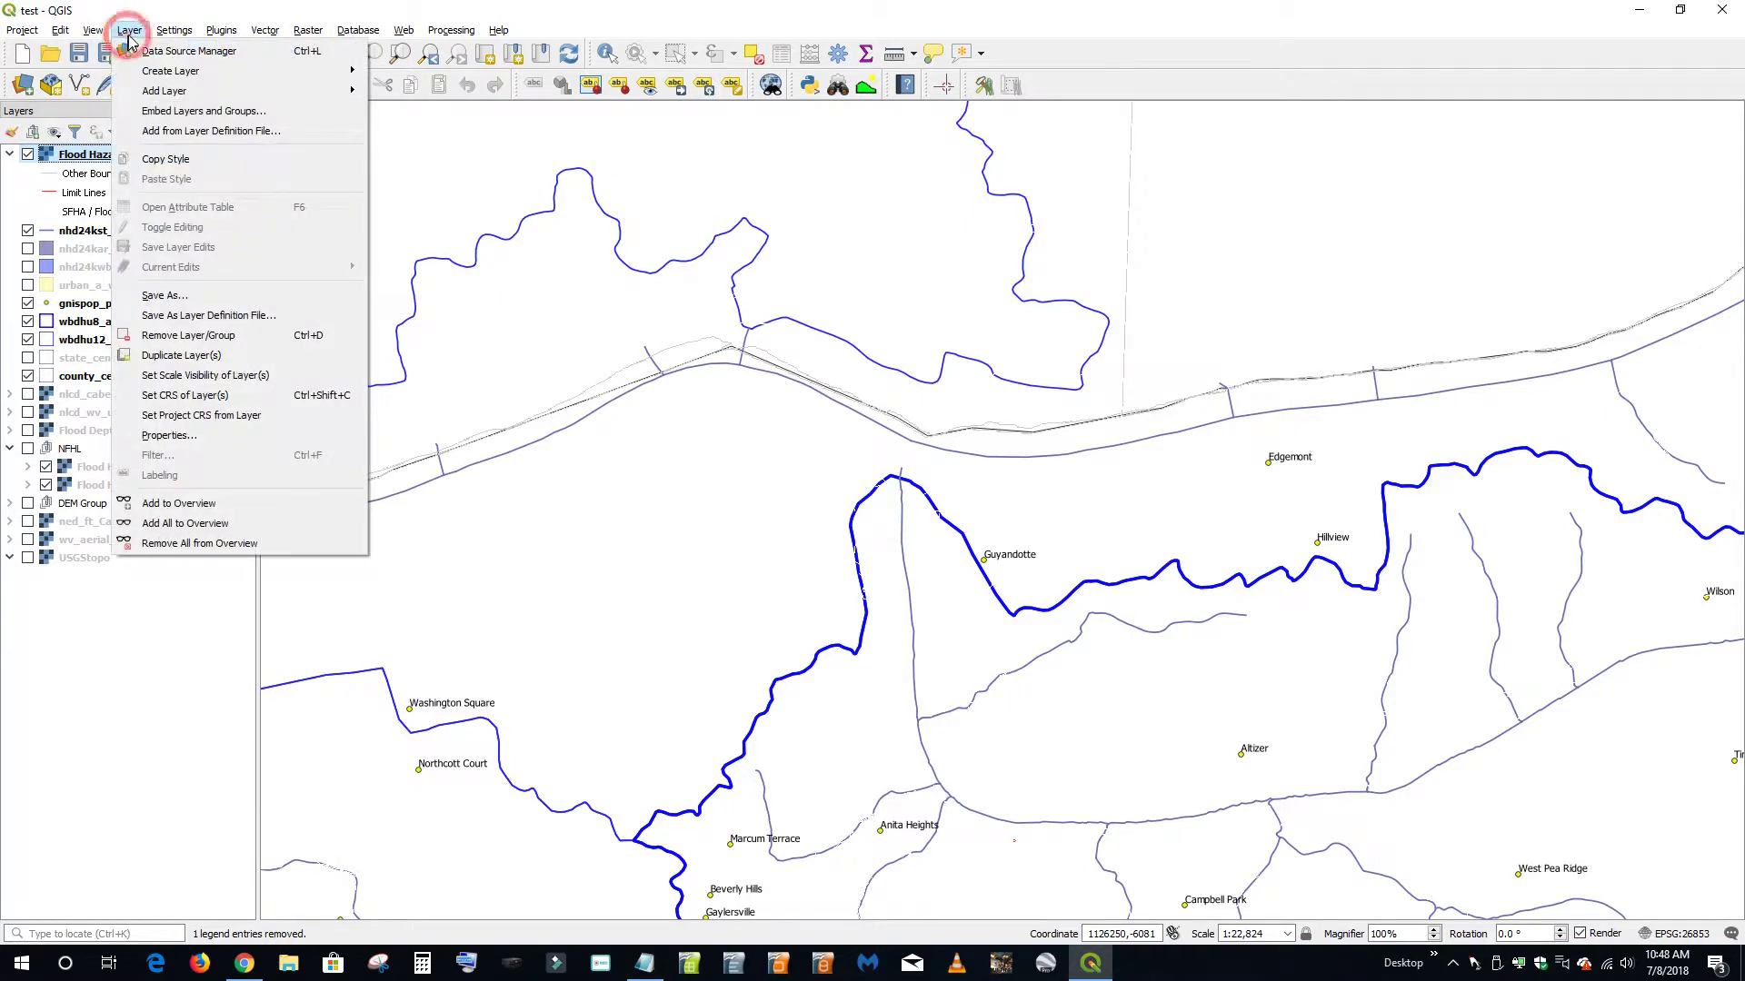
pyautogui.click(187, 51)
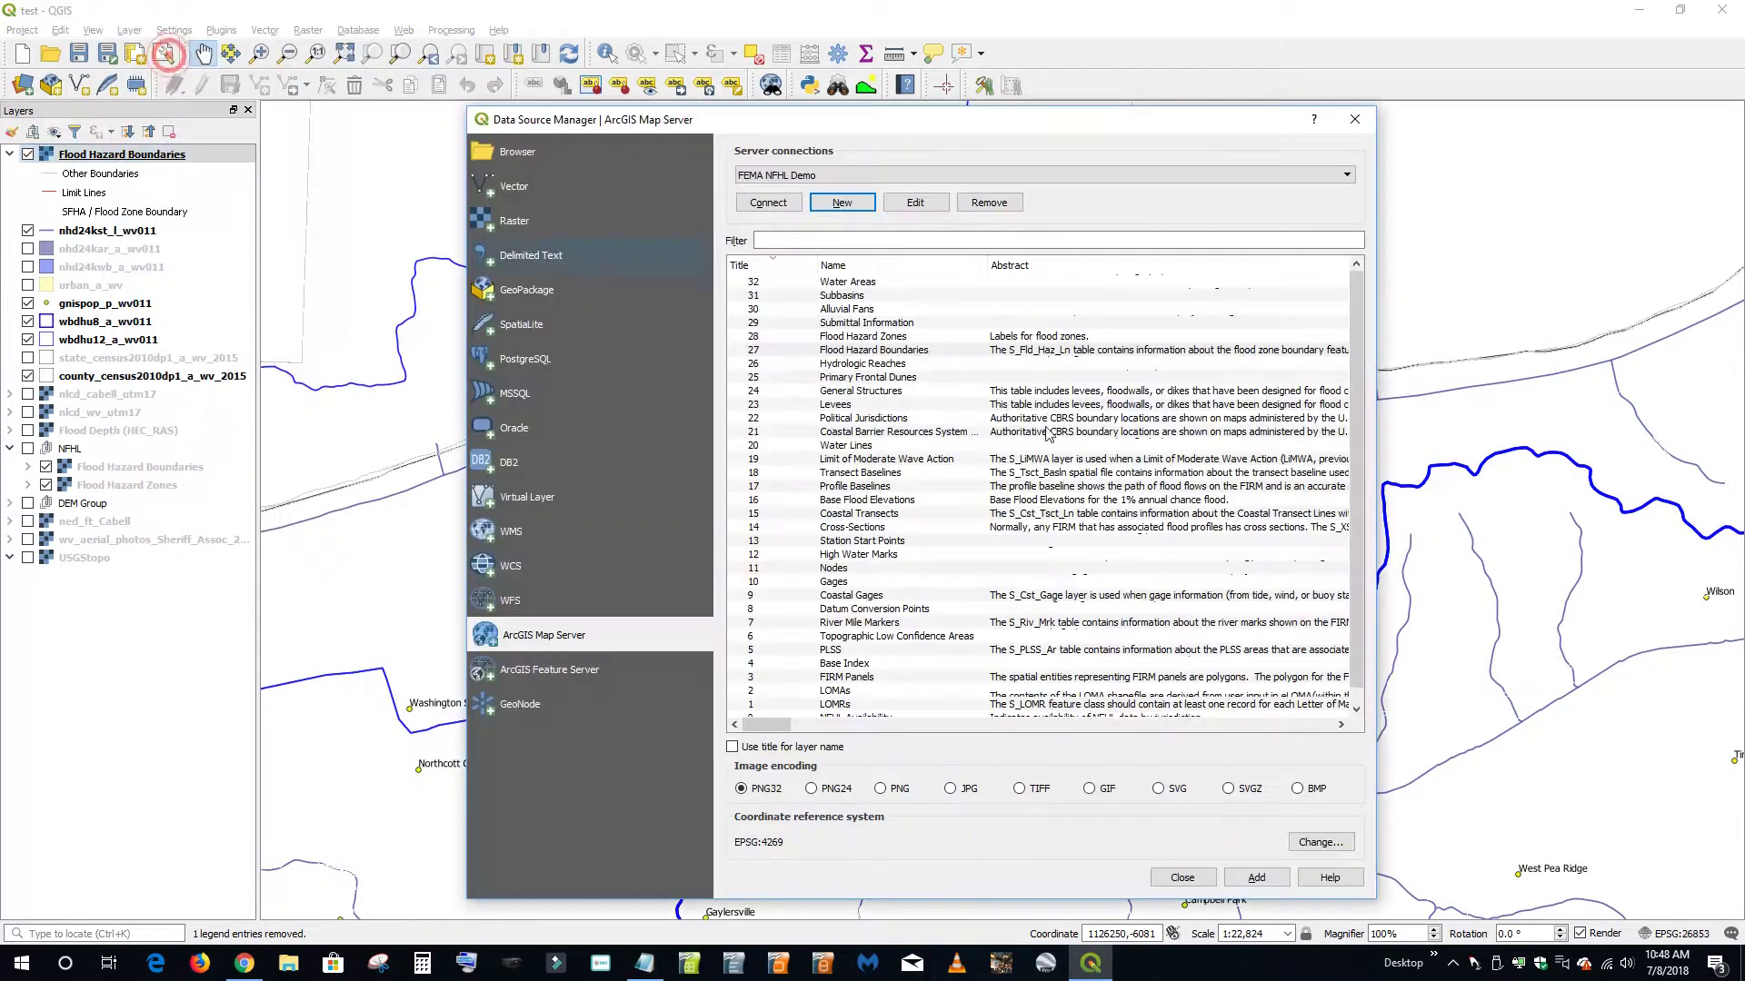
pyautogui.click(886, 337)
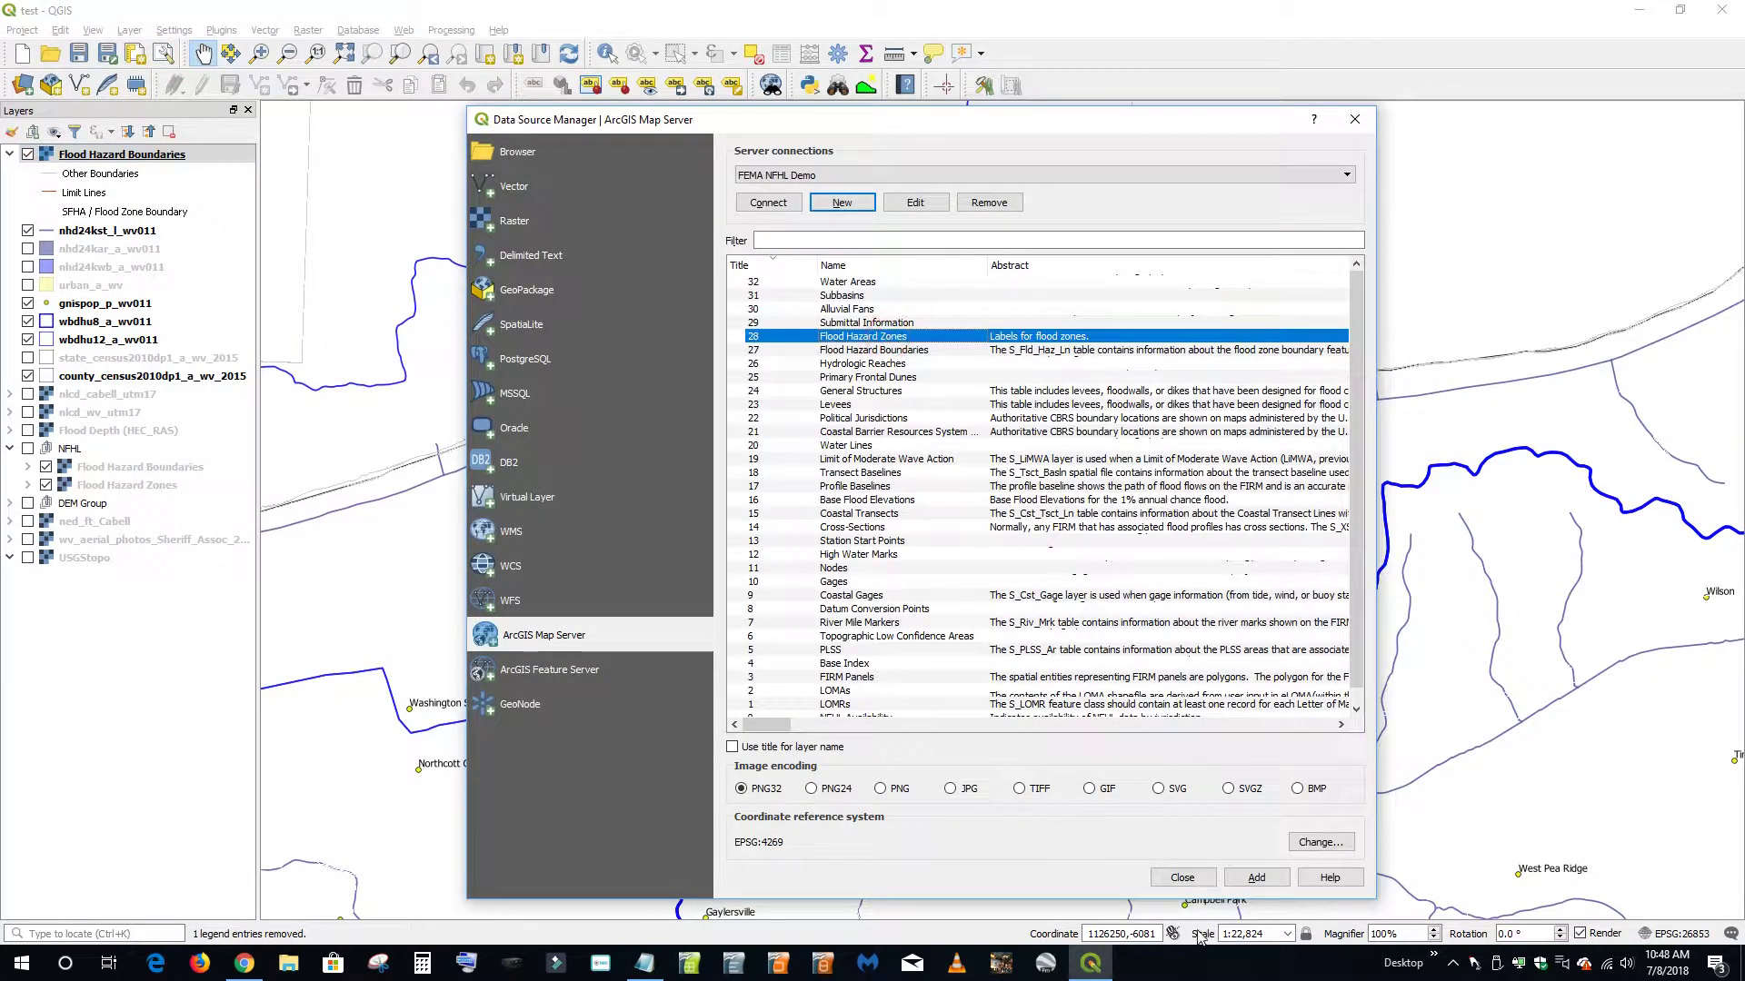
pyautogui.click(1259, 878)
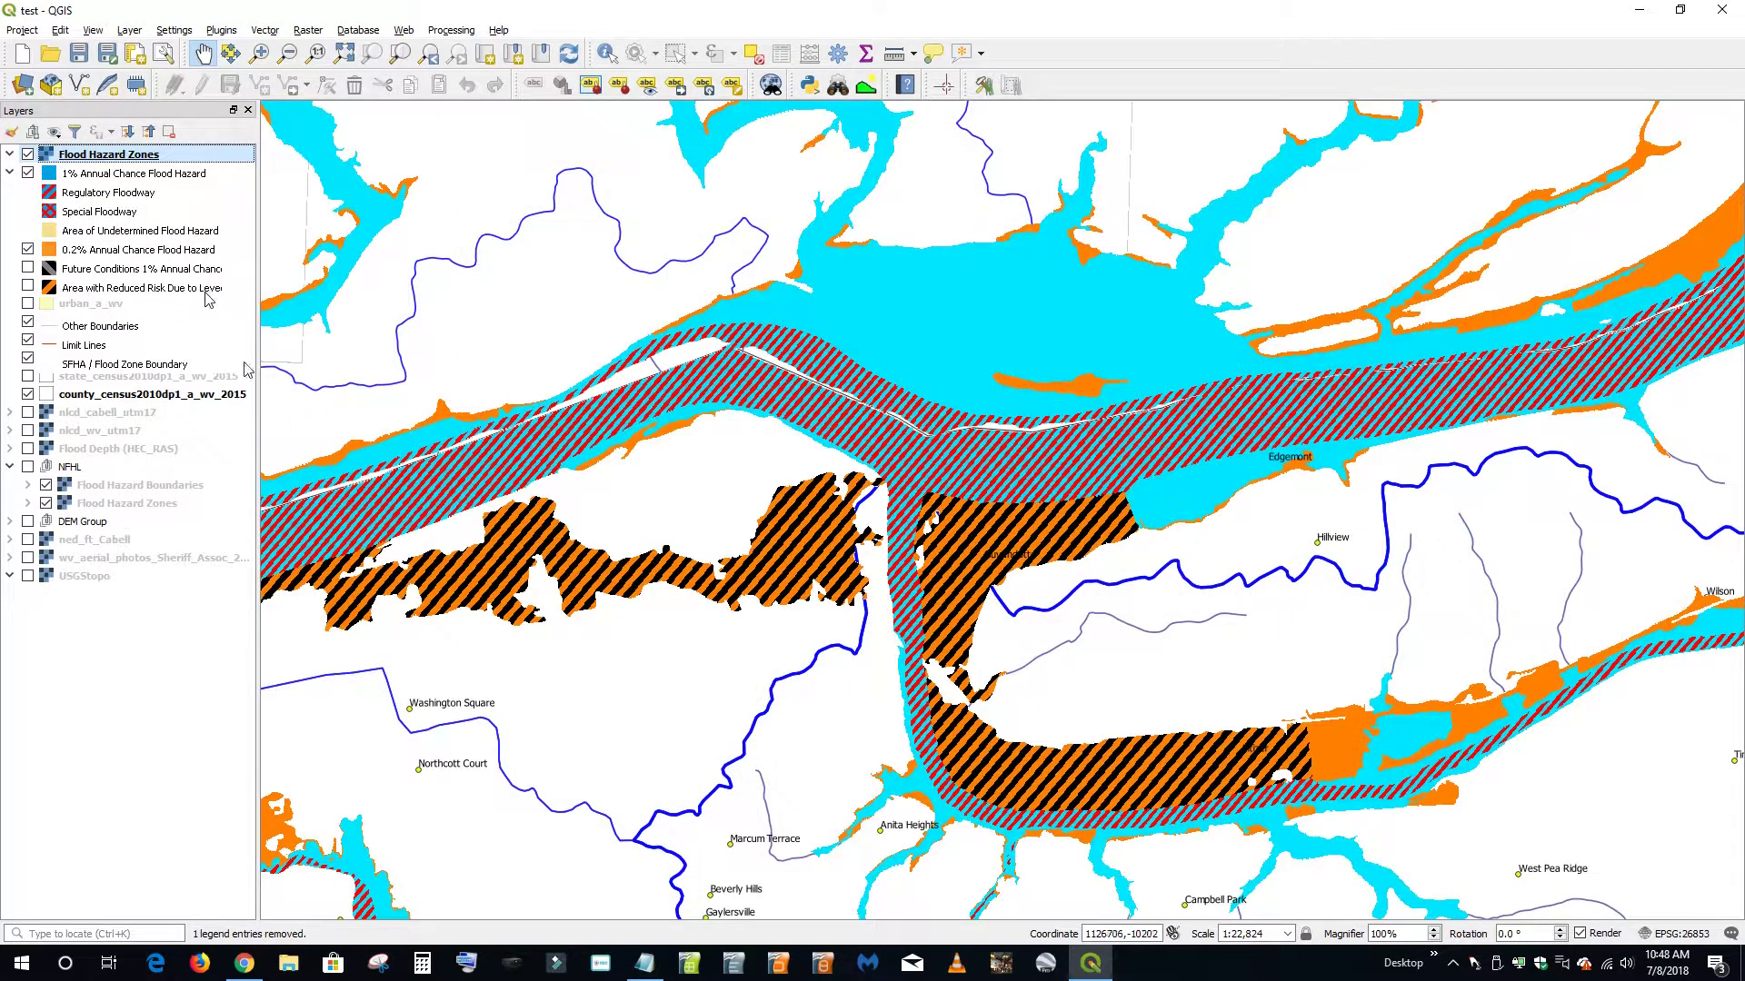
# Set the global opacity of the new Flood Hazard Zones layer to 48.7 %
pyautogui.doubleClick(129, 157)
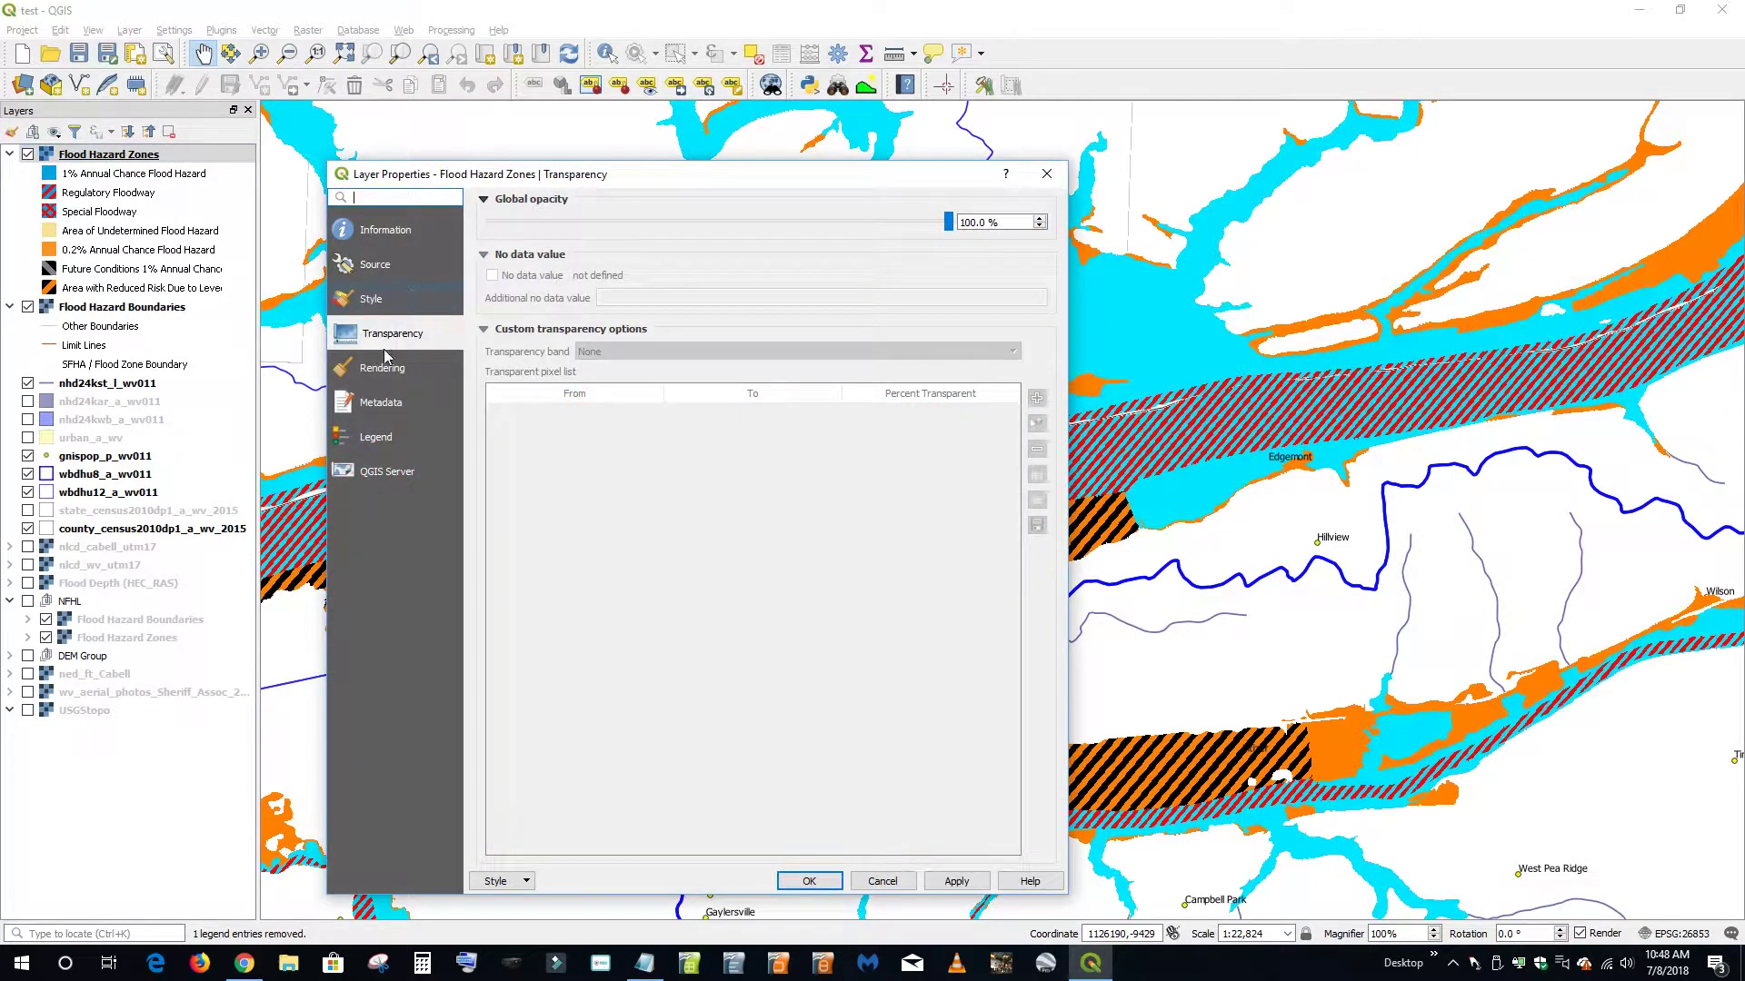
pyautogui.moveTo(948, 235); pyautogui.dragTo(583, 235)
pyautogui.moveTo(728, 245); pyautogui.dragTo(717, 245)
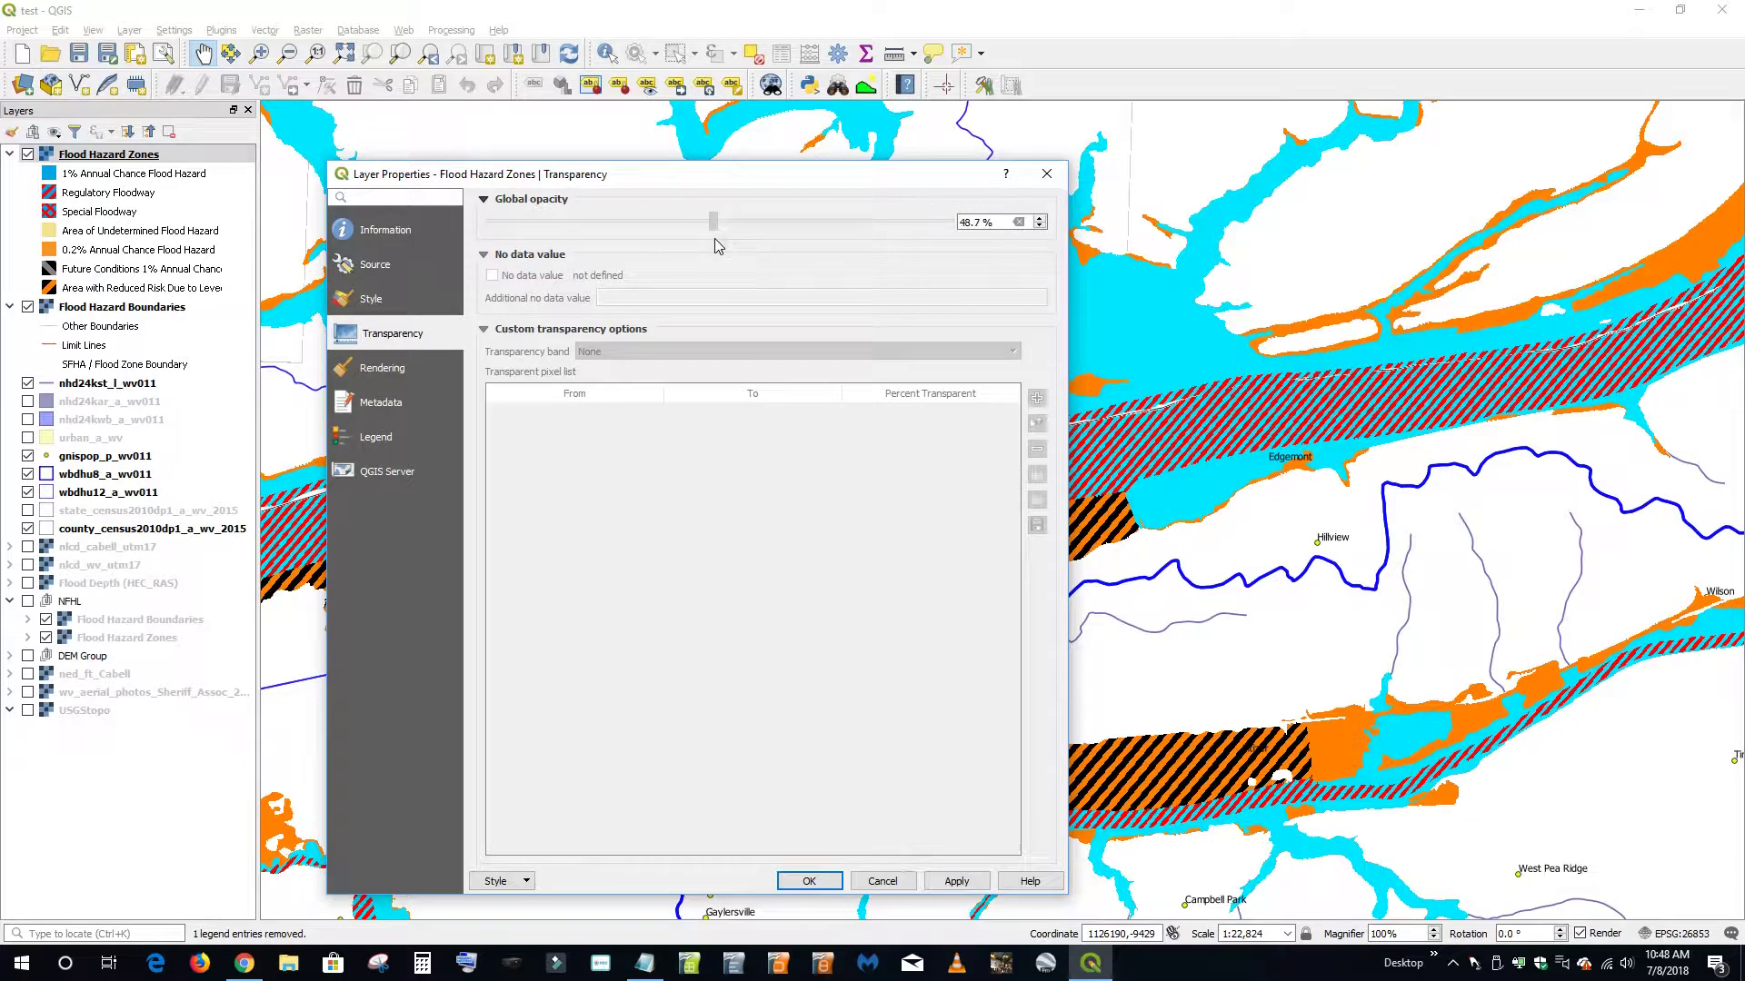
pyautogui.click(808, 881)
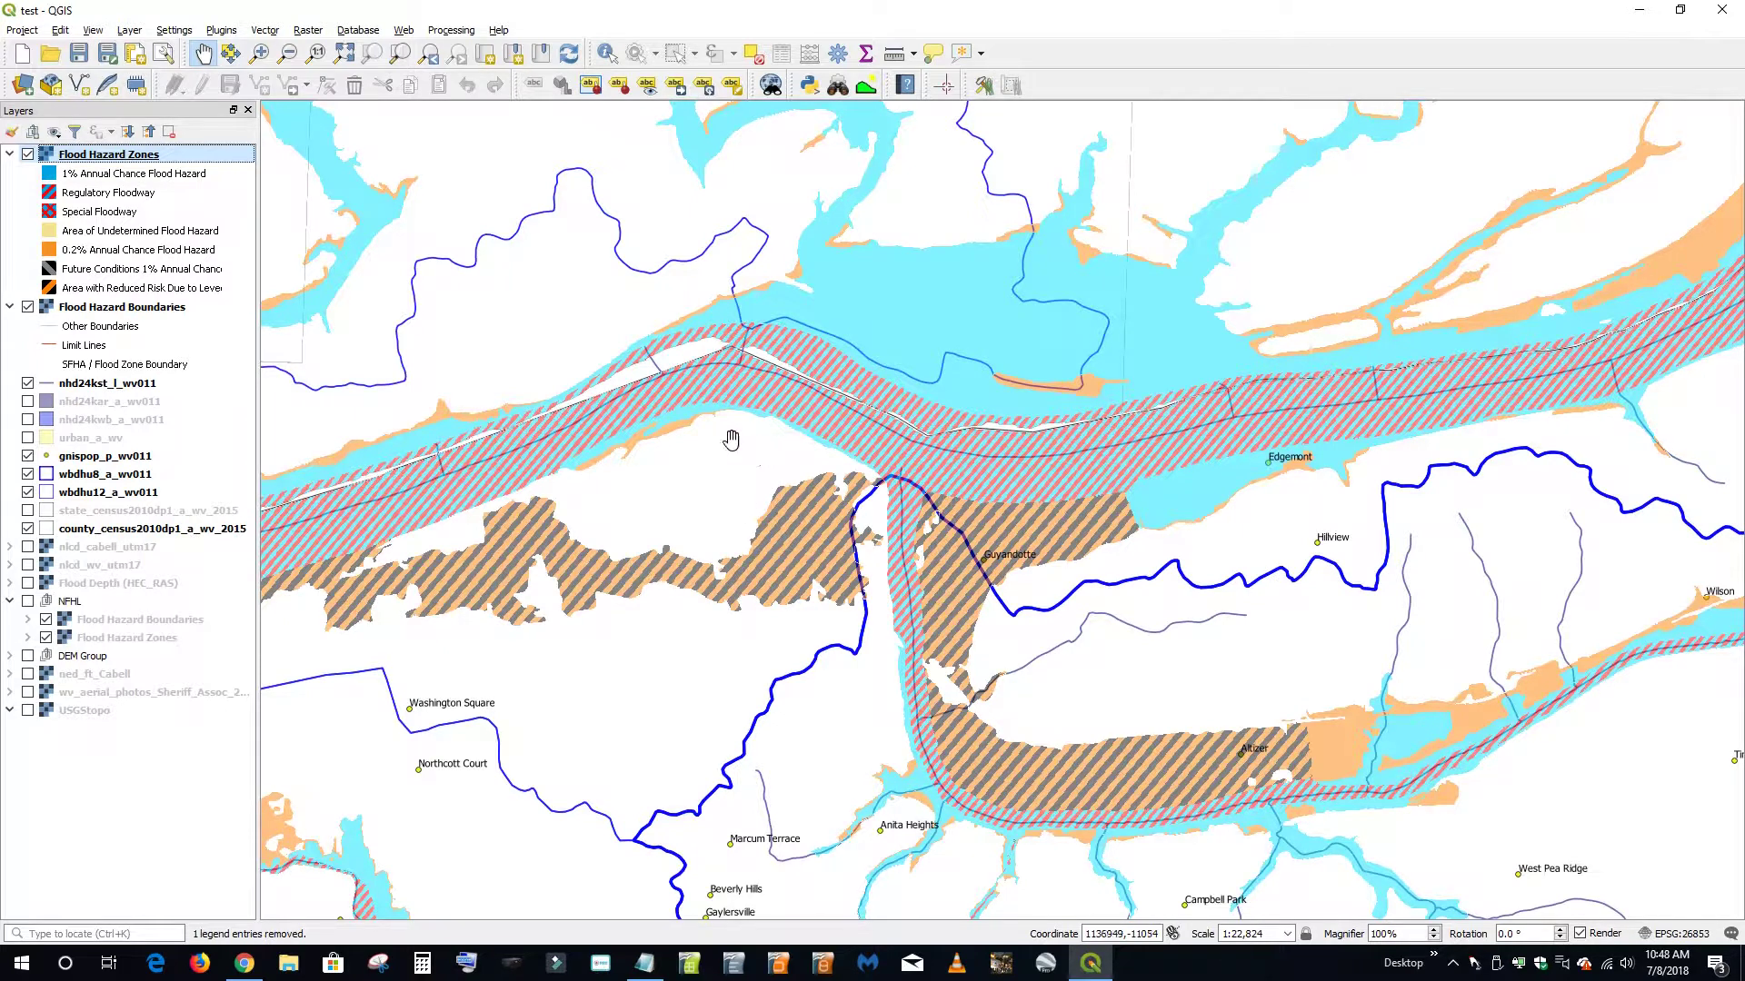
# Copy the WVGISTC Sheriff_Assoc_2010_11_1ft_wm map server URL from Sources.txt in Notepad and return to QGIS
pyautogui.click(662, 963)
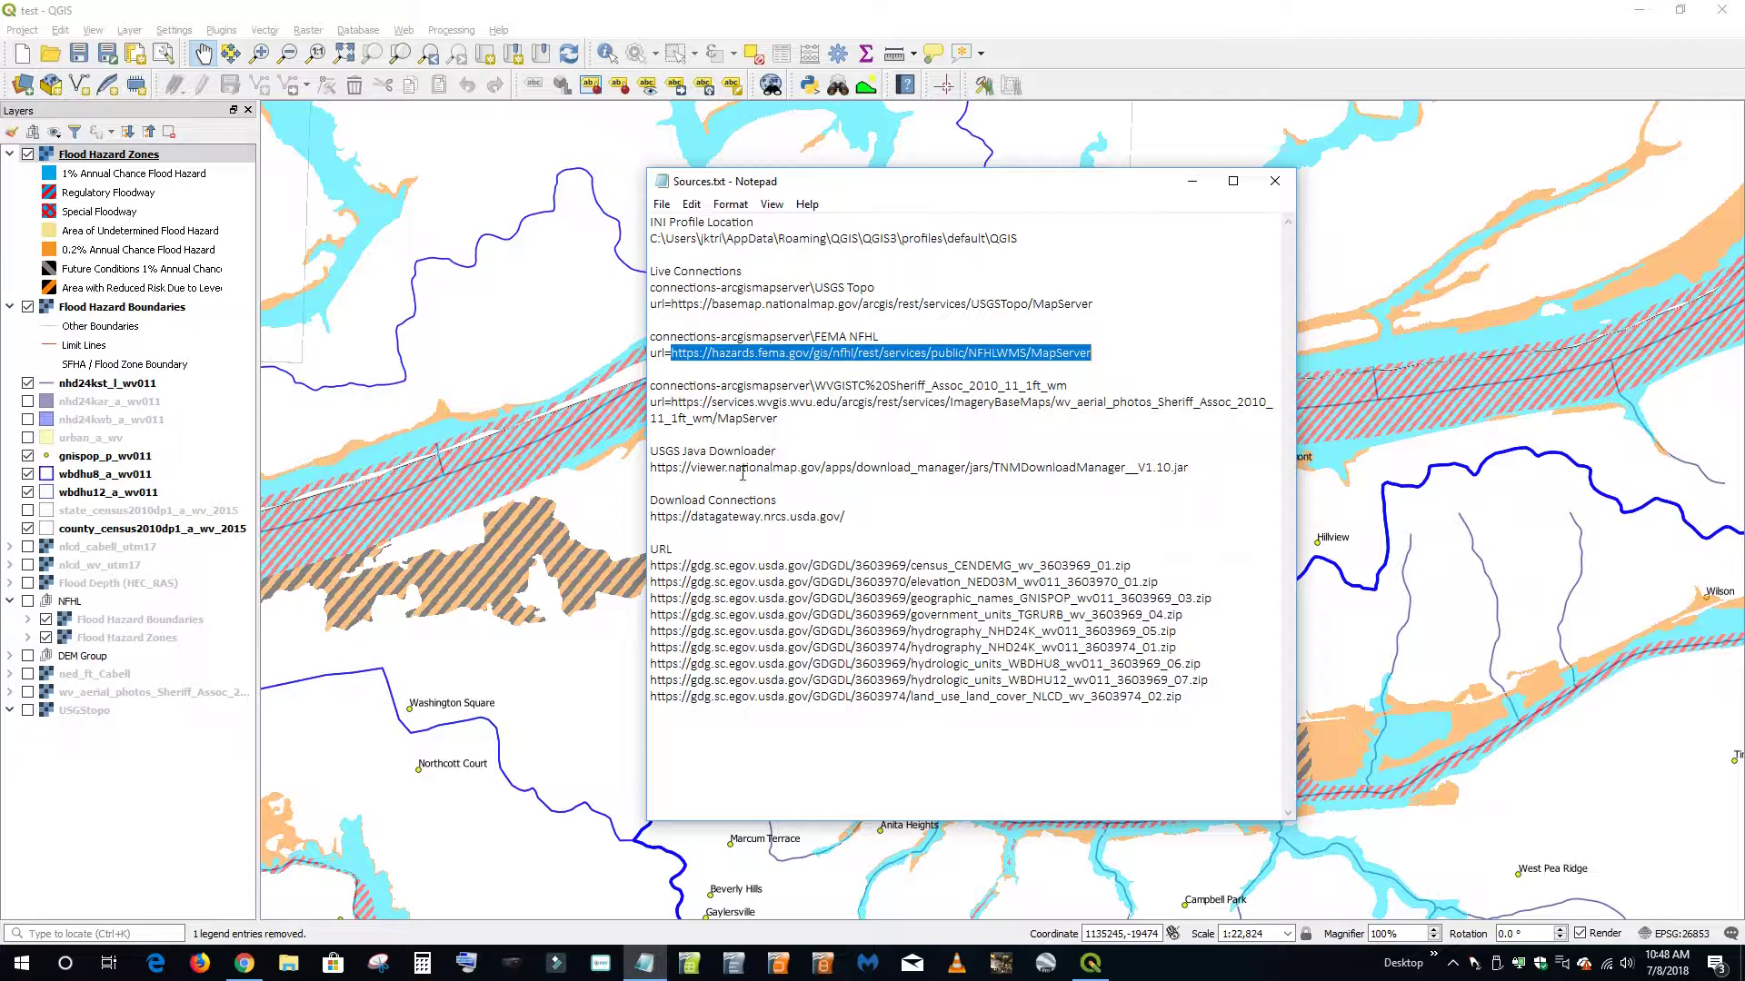
pyautogui.moveTo(780, 420); pyautogui.dragTo(673, 404)
pyautogui.rightClick(731, 407)
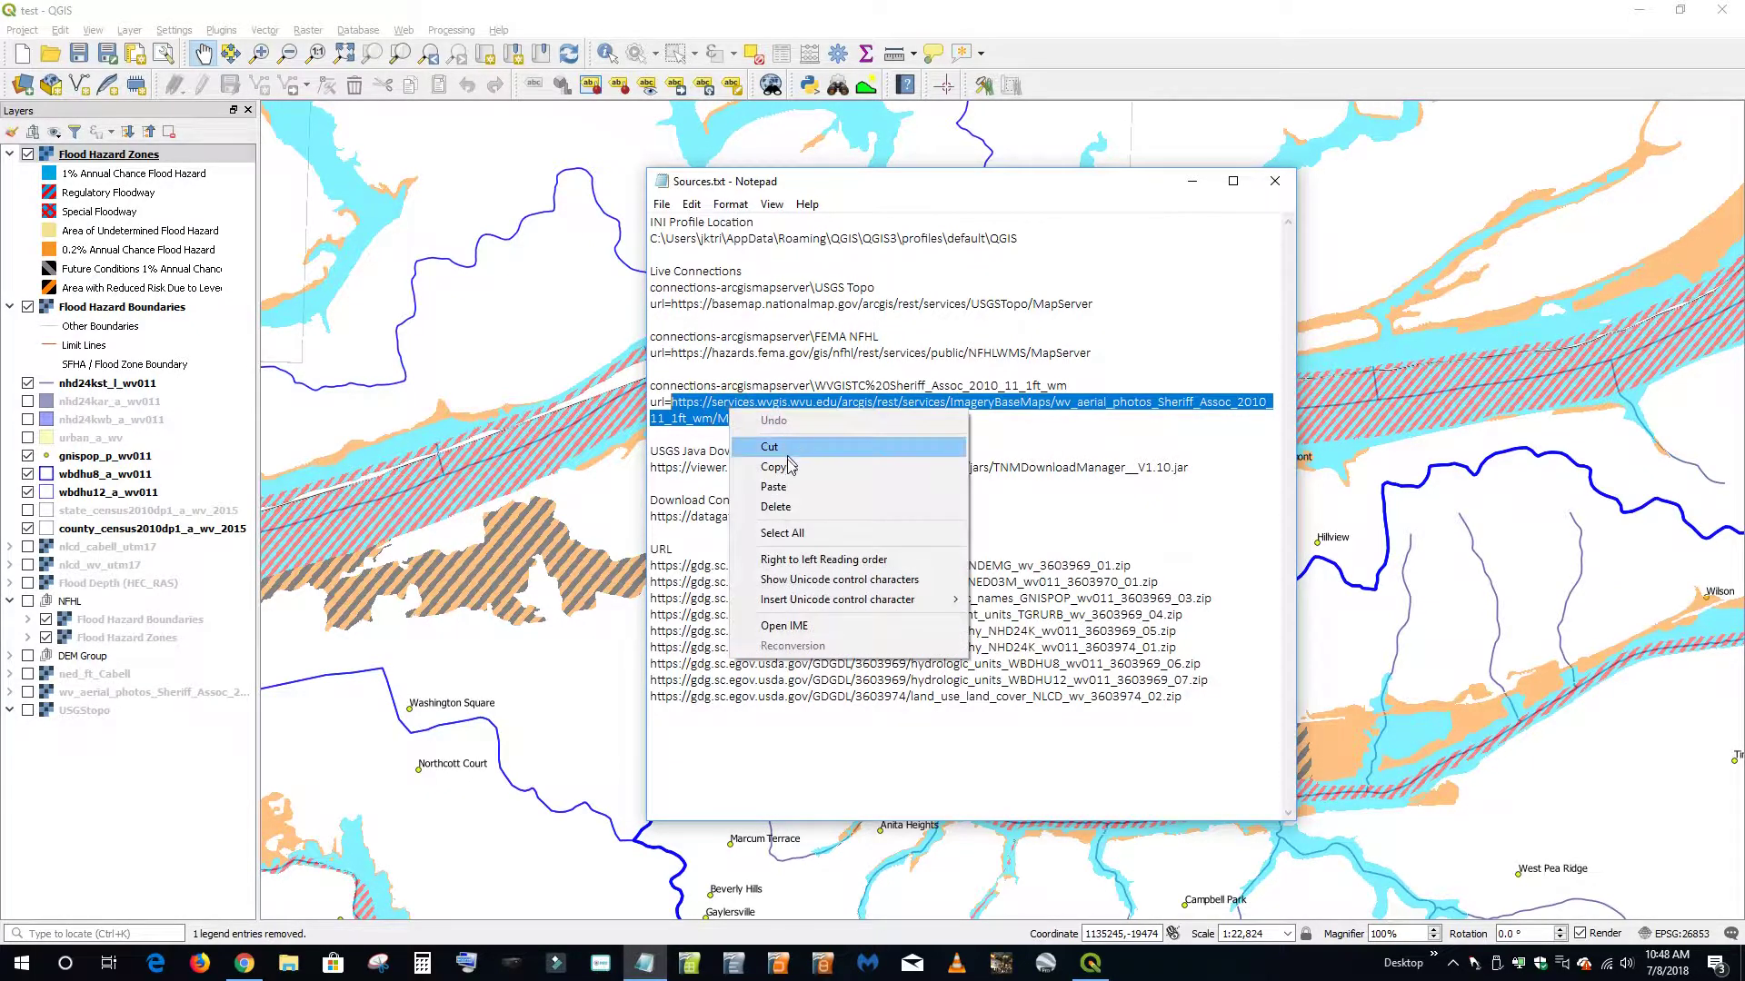
pyautogui.click(754, 462)
pyautogui.click(1191, 181)
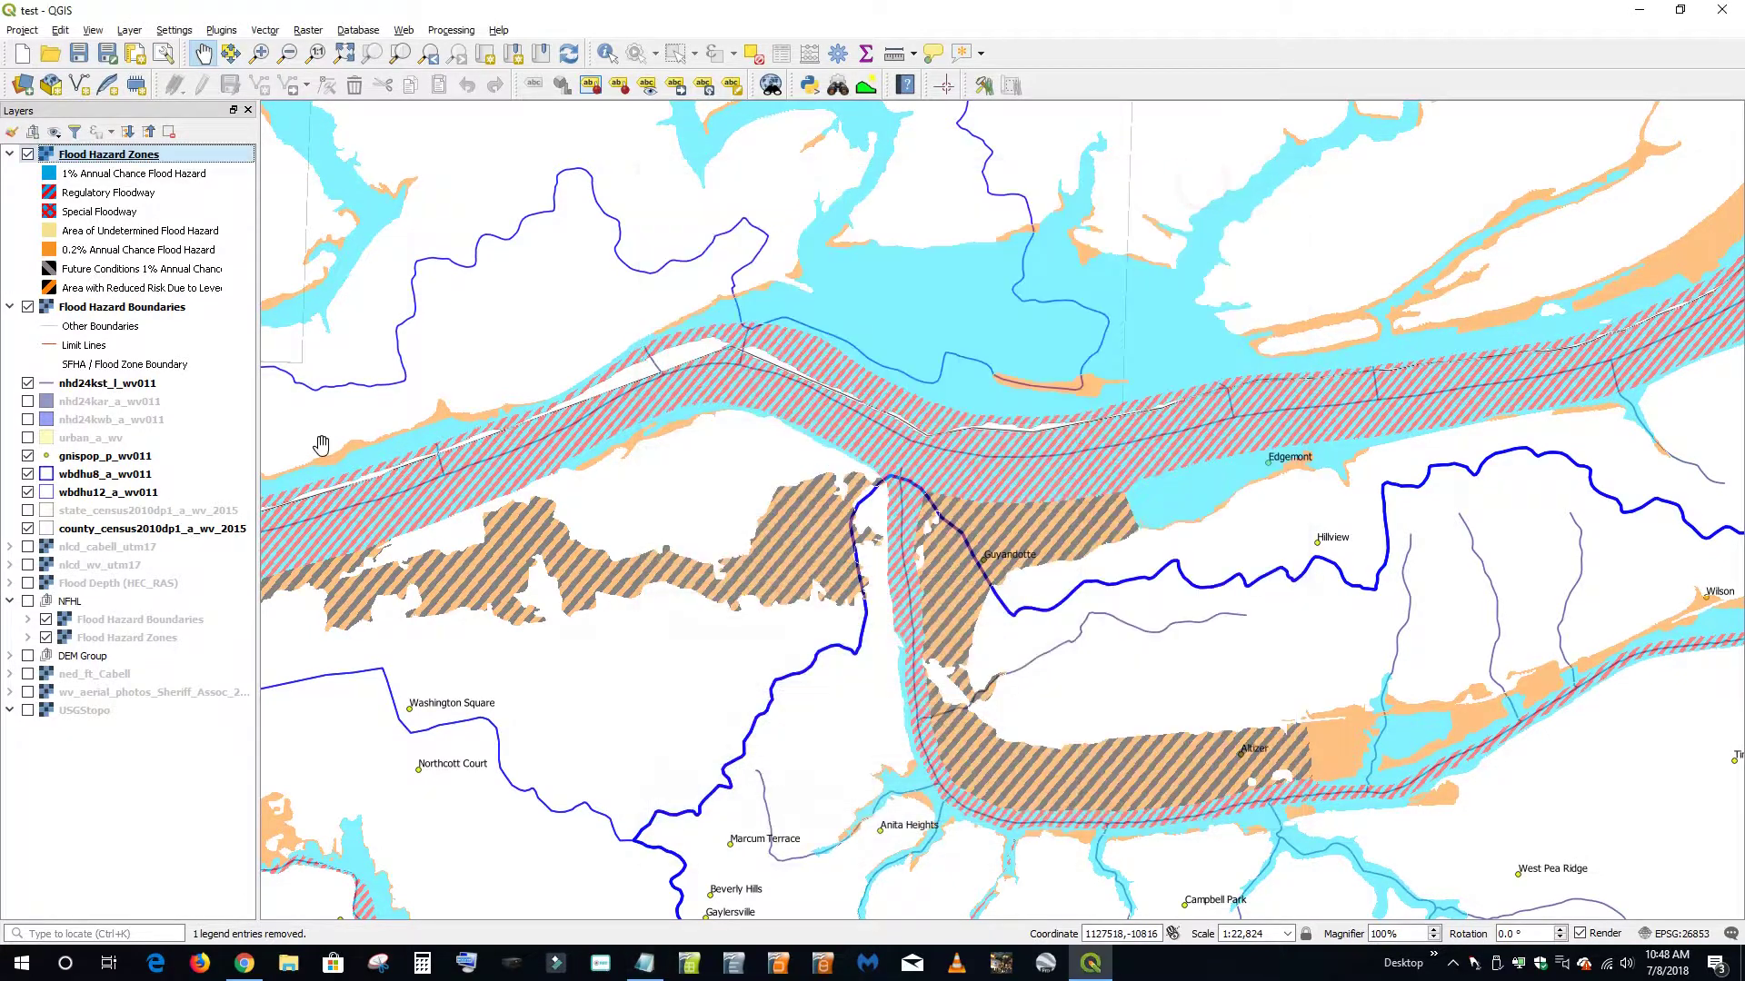
# Remove the newly added Flood Hazard Zones and Flood Hazard Boundaries layers from the project, confirming each removal
pyautogui.rightClick(121, 156)
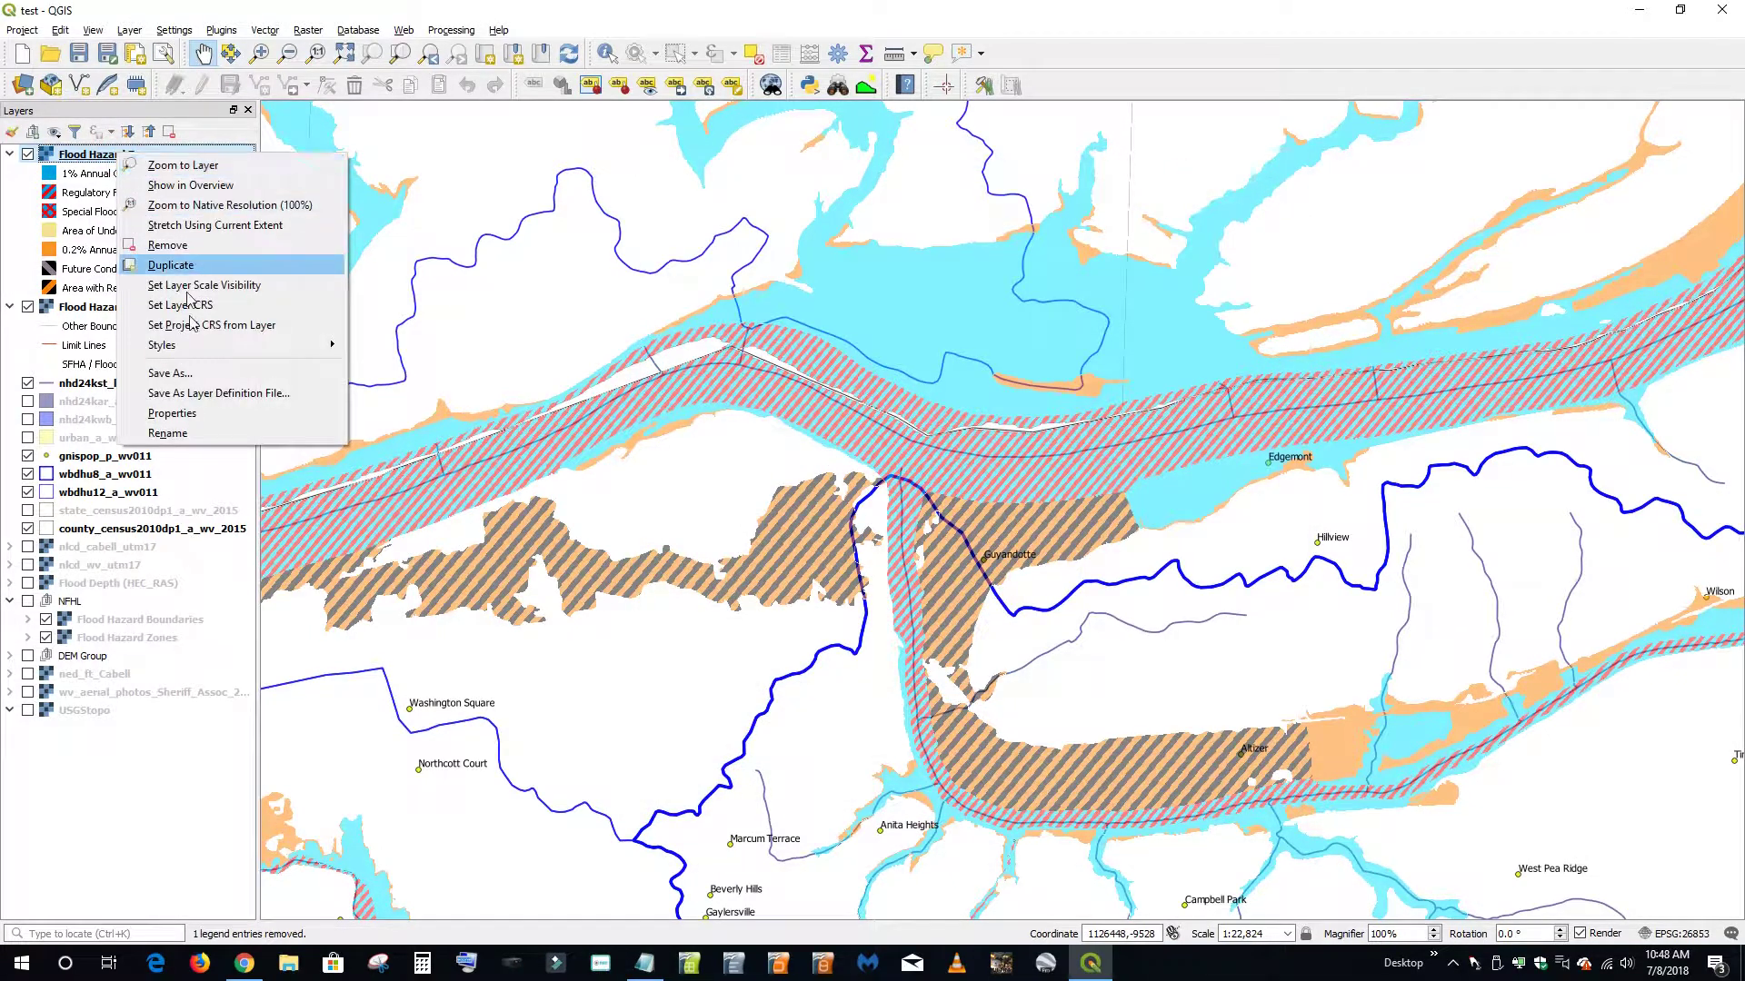
pyautogui.click(167, 245)
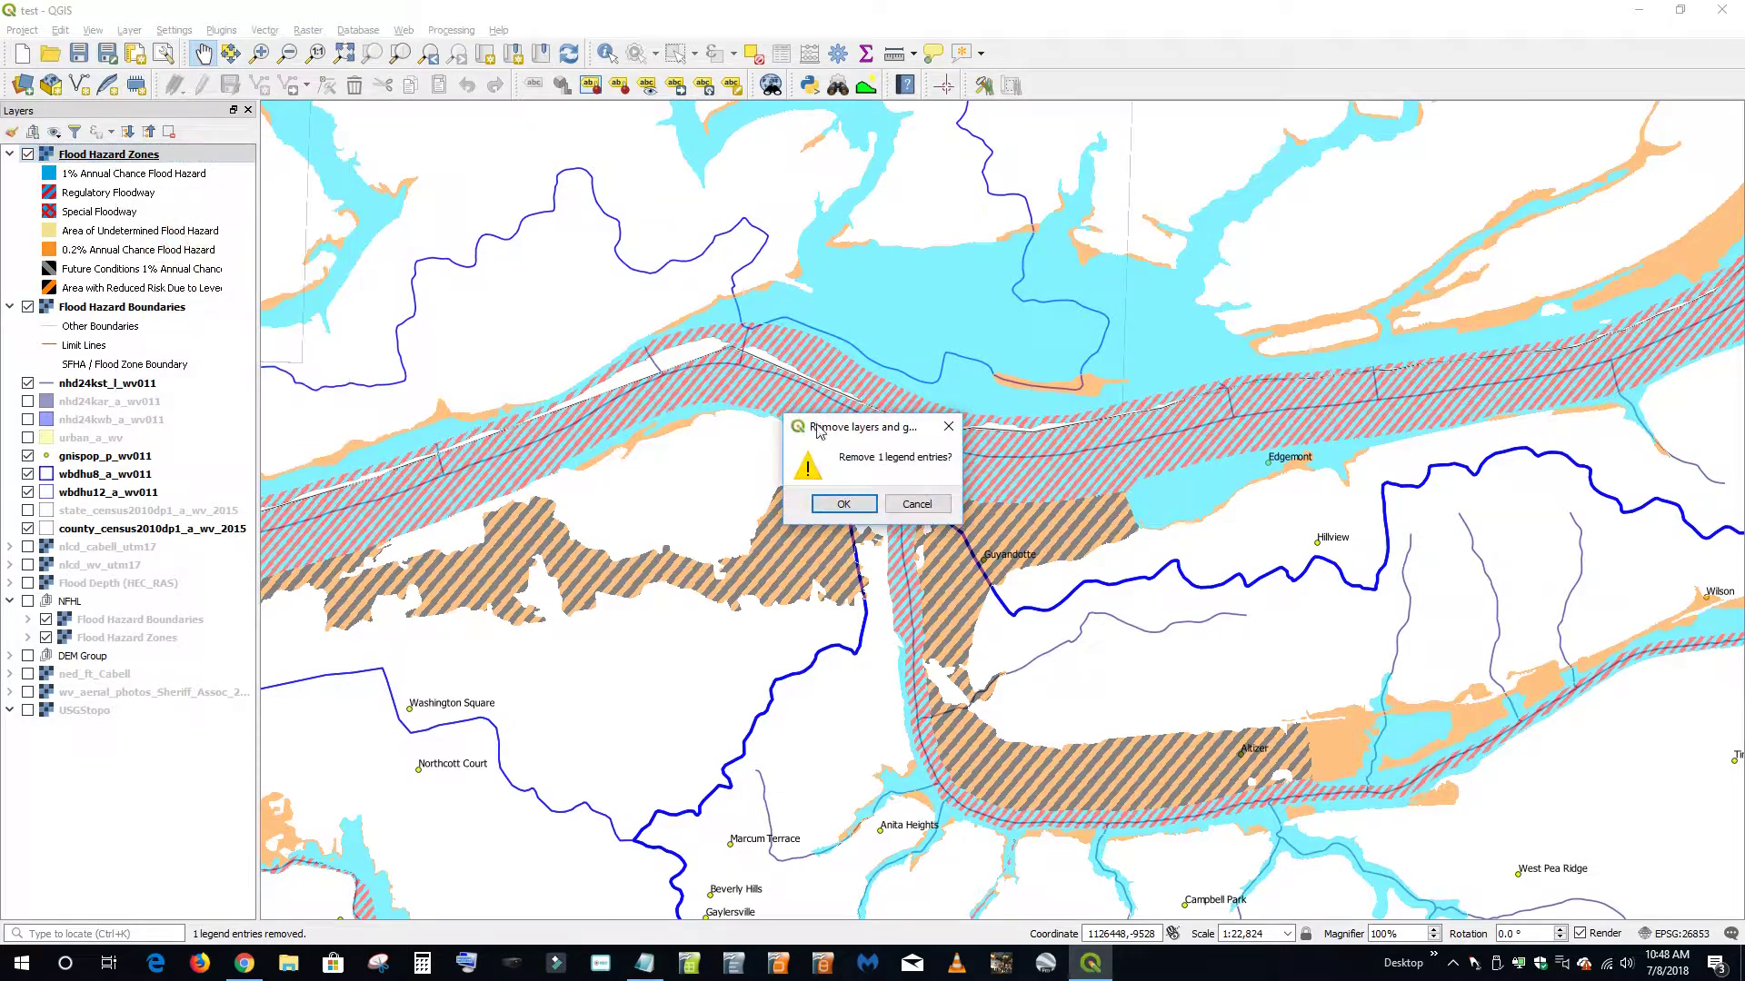
pyautogui.click(836, 499)
pyautogui.rightClick(120, 155)
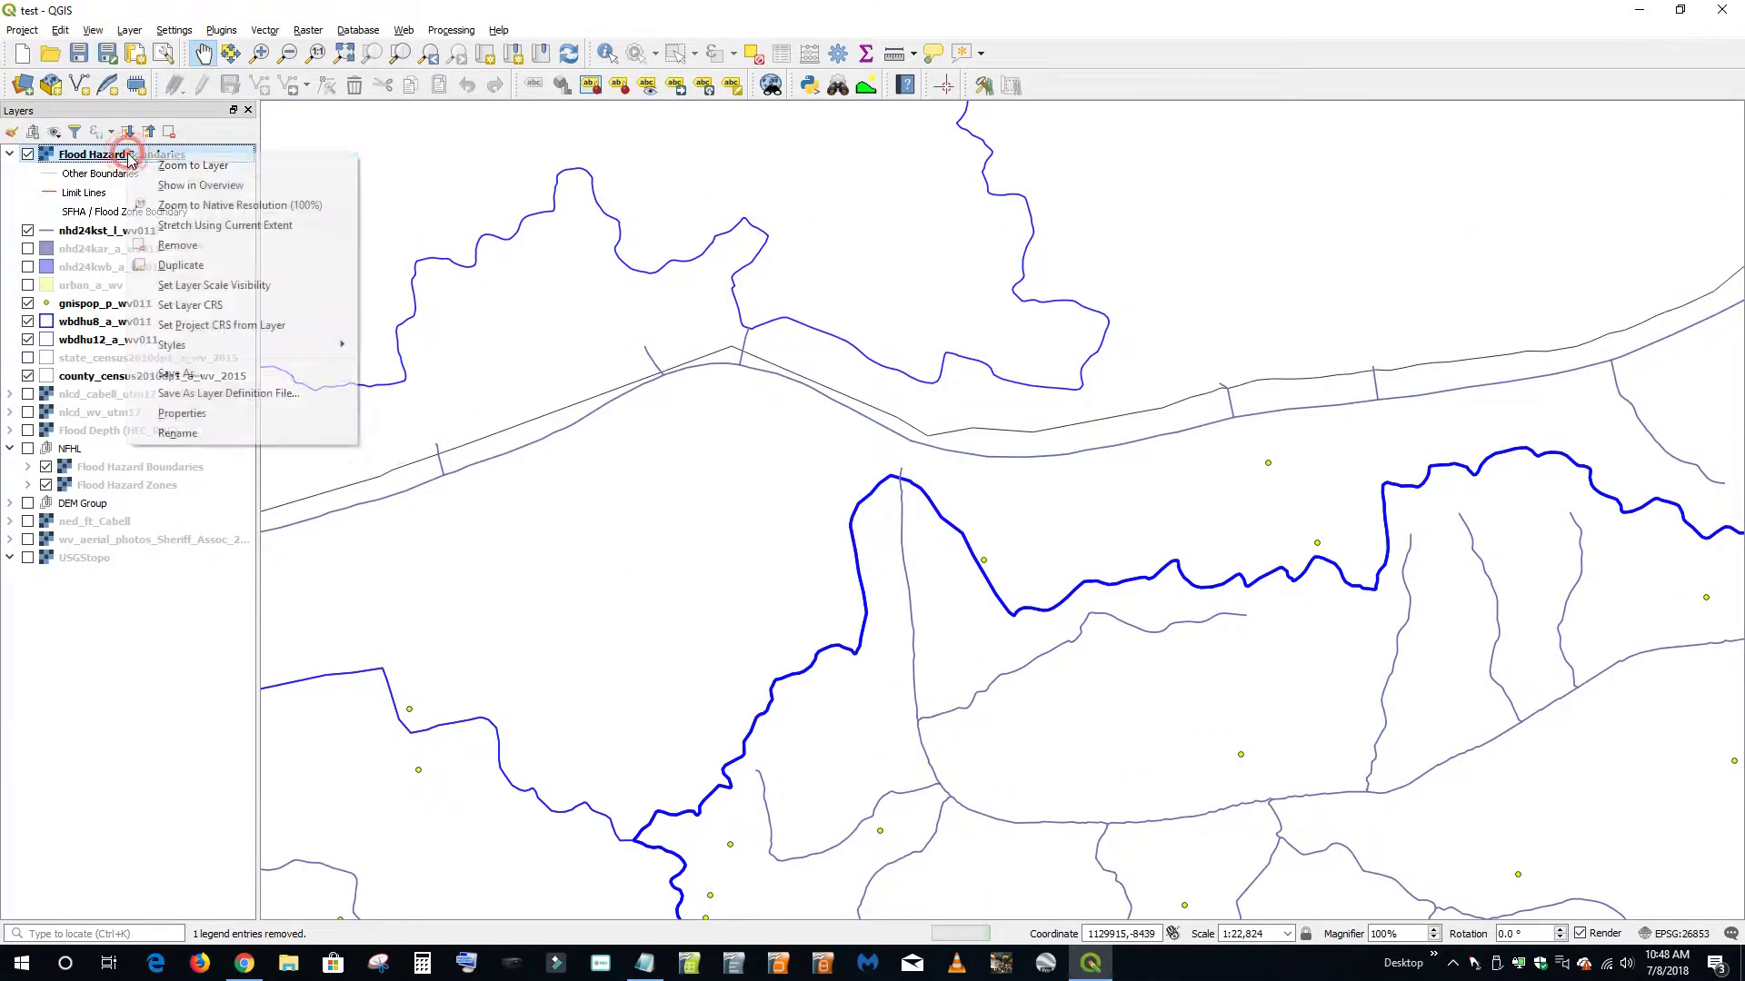
pyautogui.click(208, 254)
pyautogui.click(832, 502)
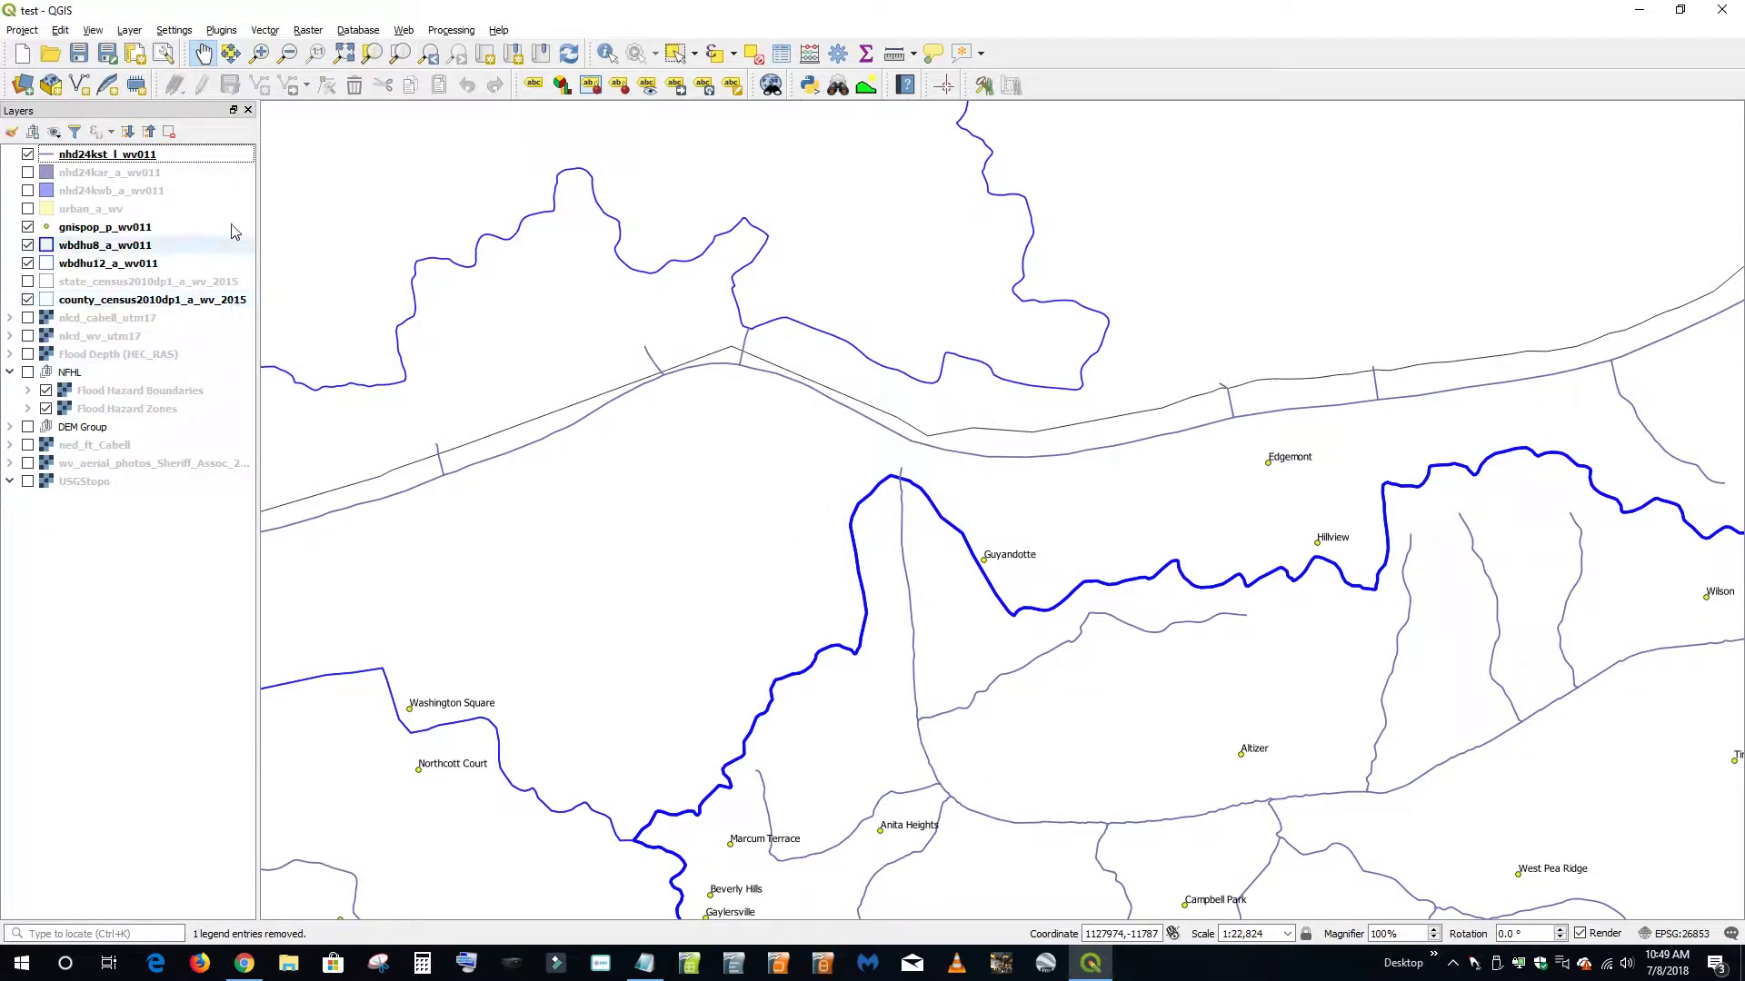
# Create a new ArcGIS Map Server connection named WVGISTC Demo using the copied map server URL
pyautogui.click(133, 30)
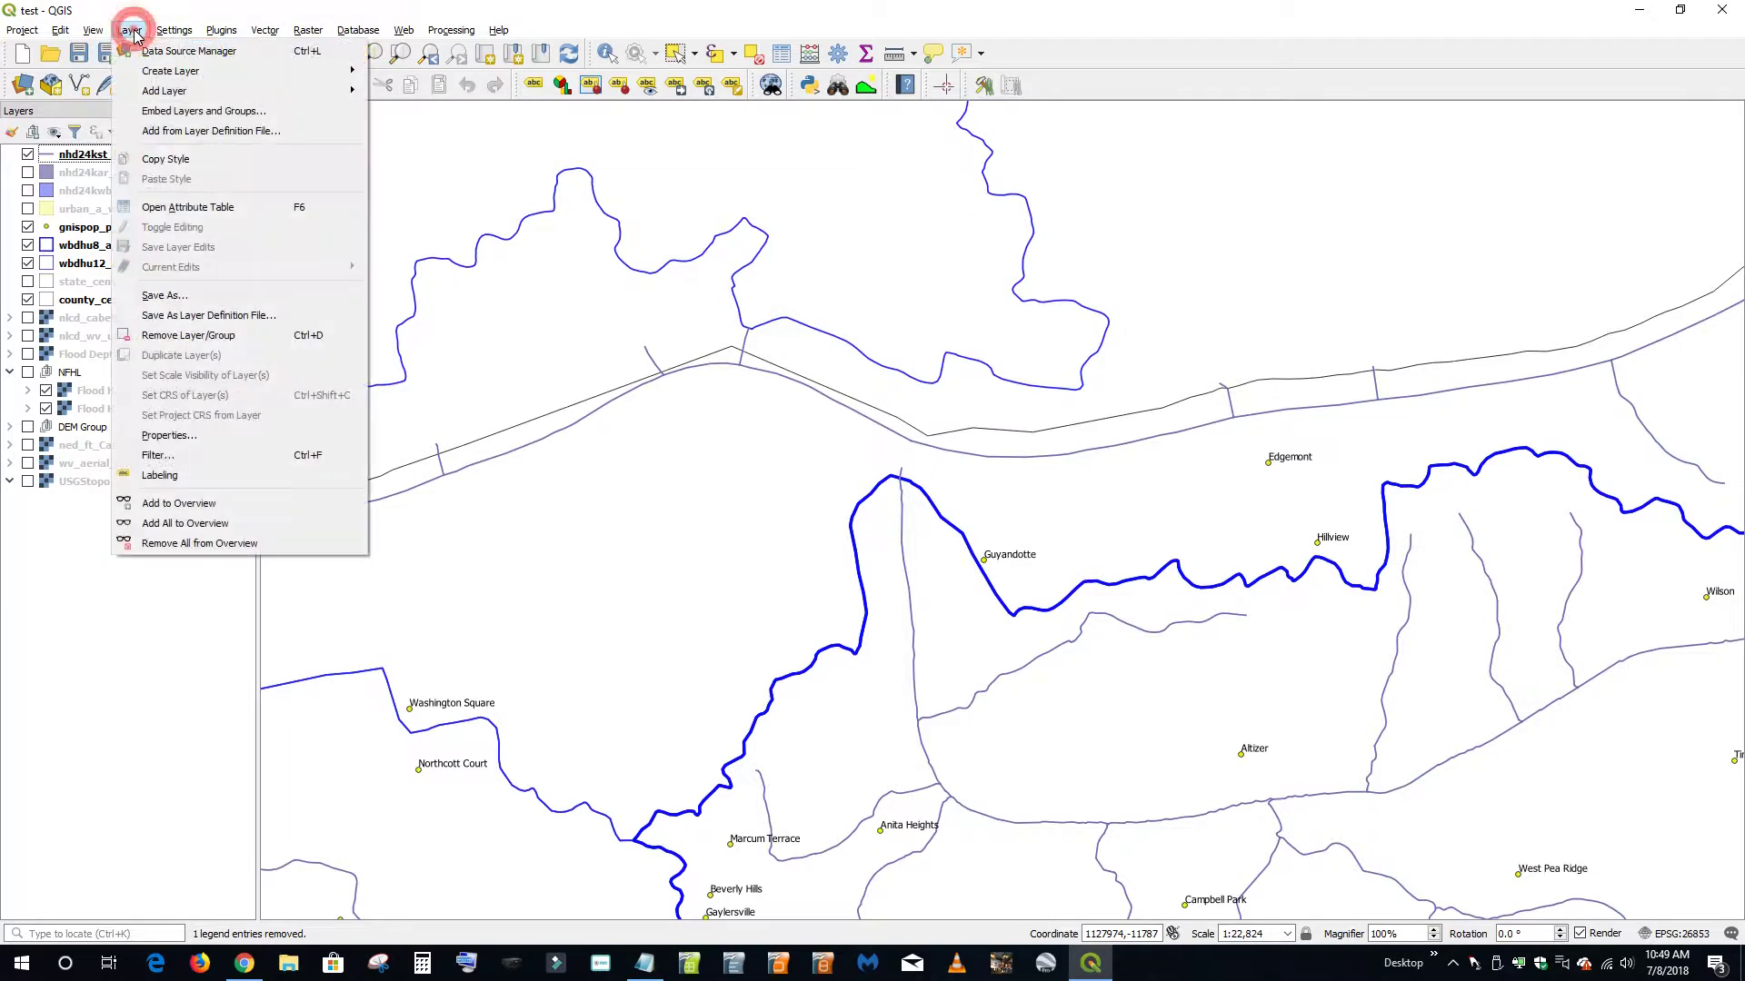
pyautogui.click(150, 51)
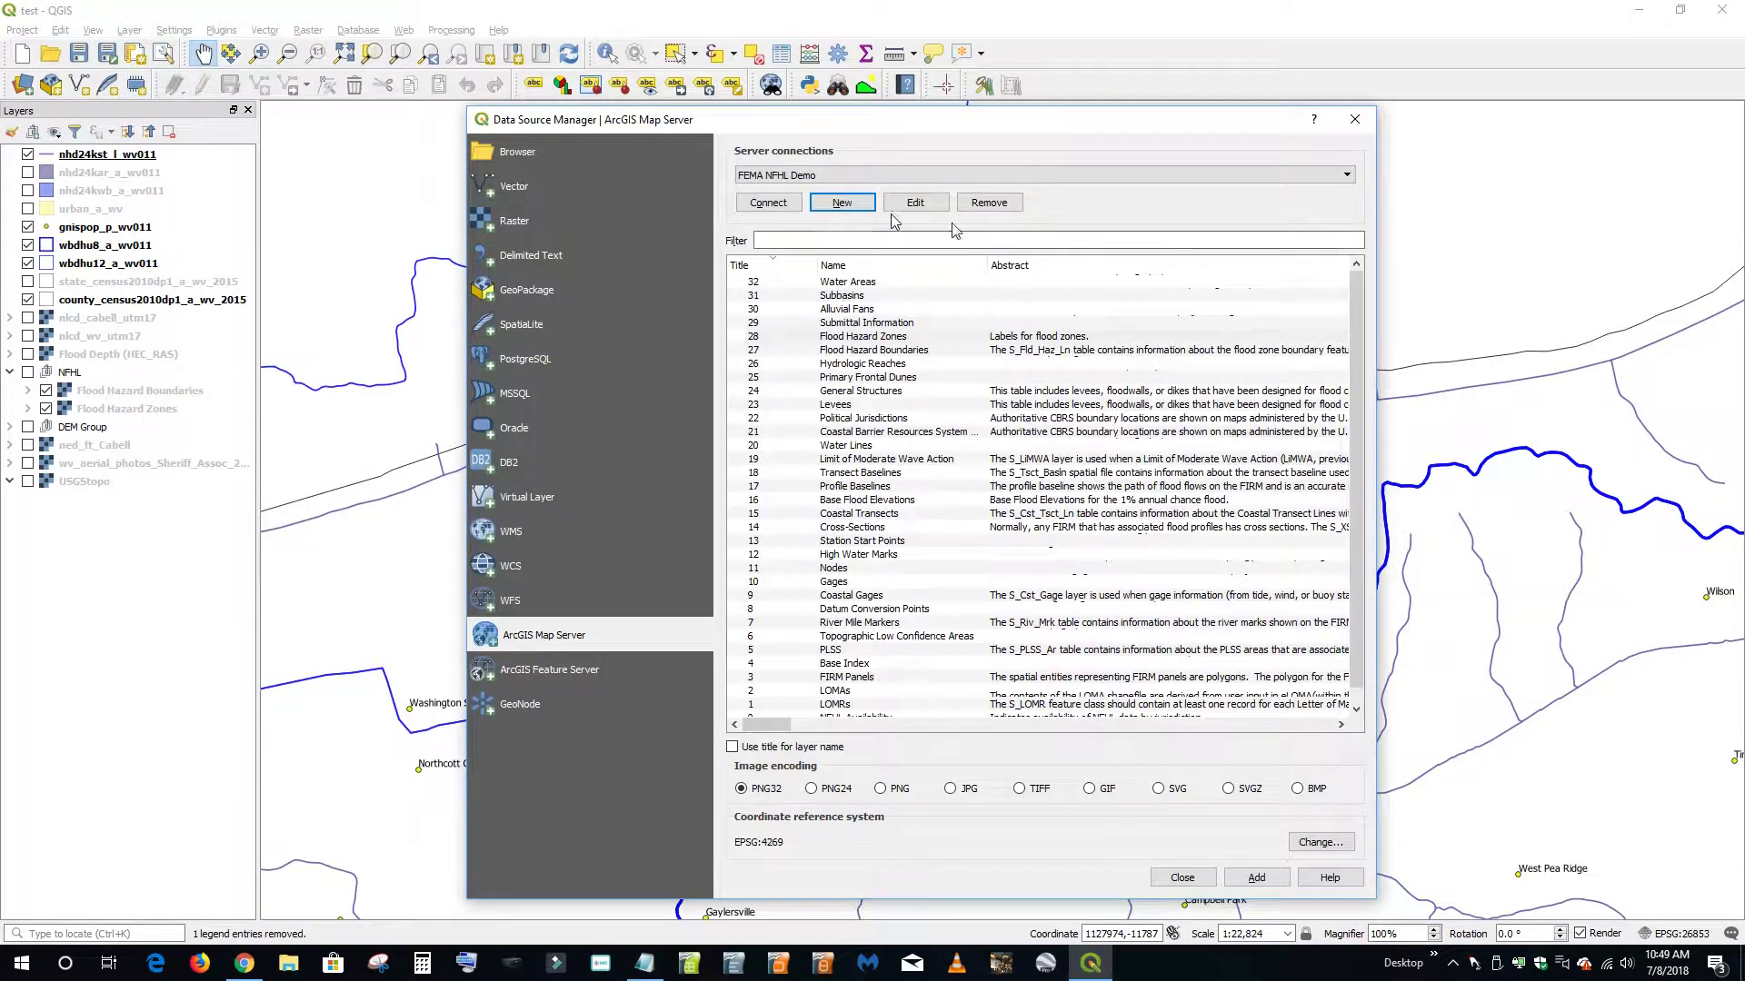
pyautogui.click(841, 202)
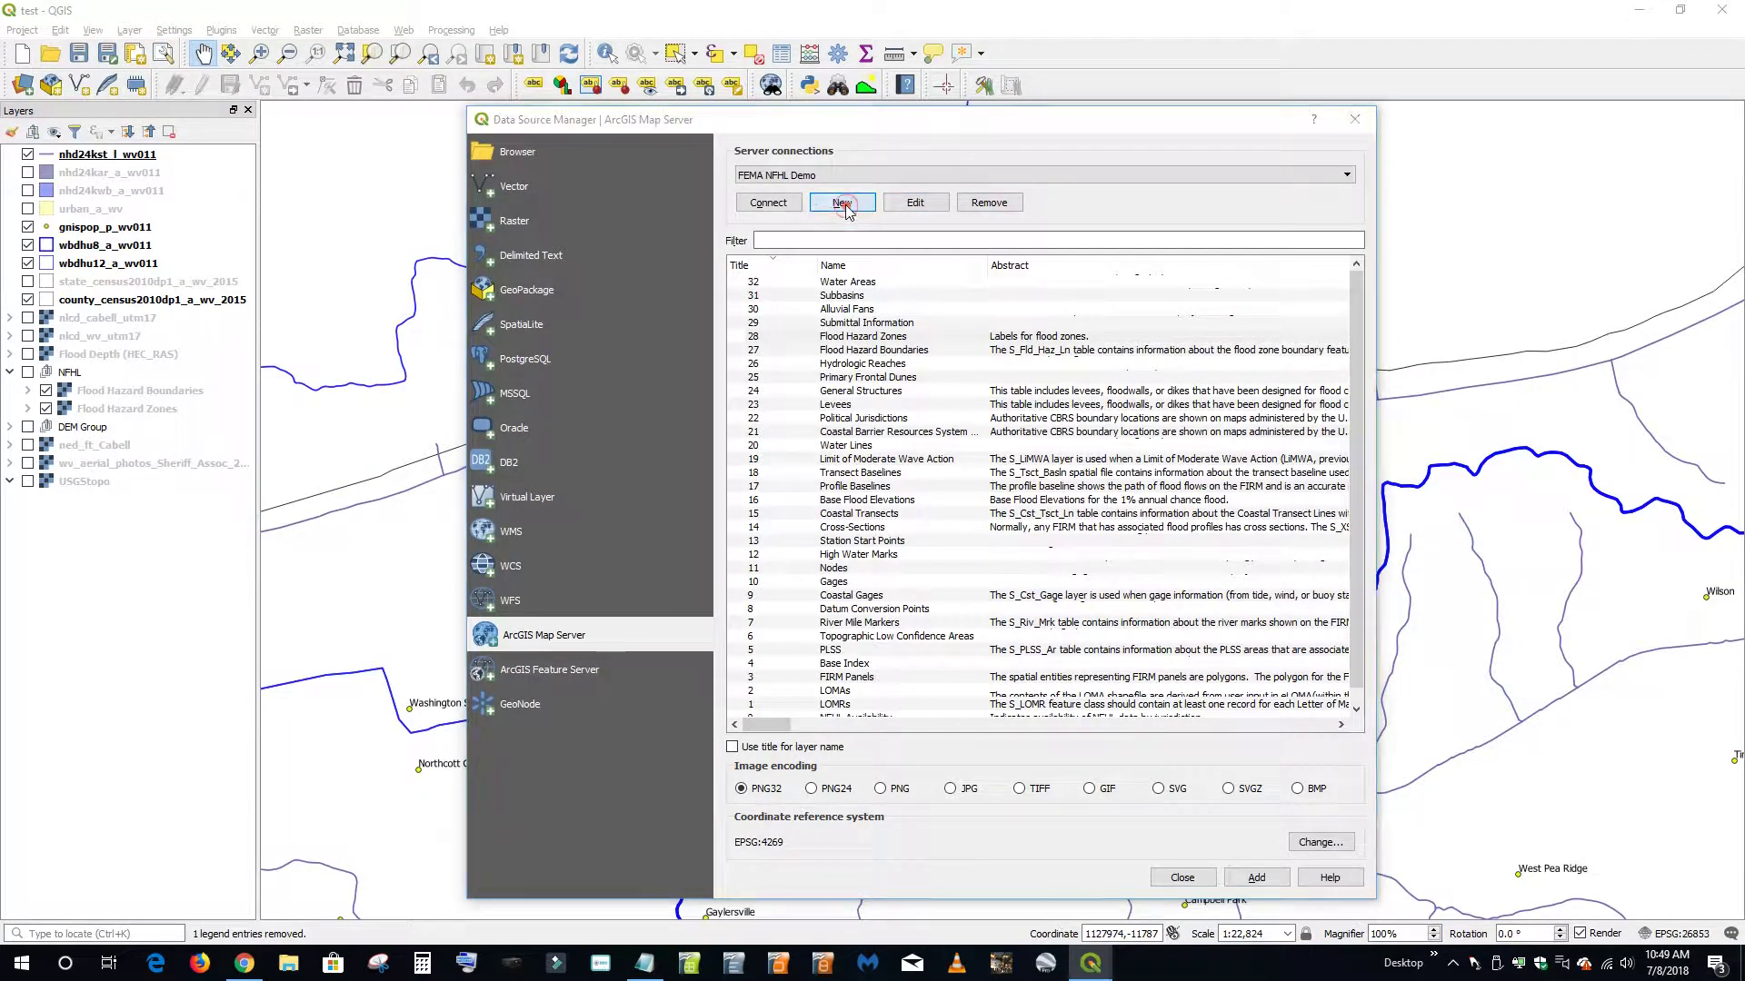
pyautogui.click(769, 368)
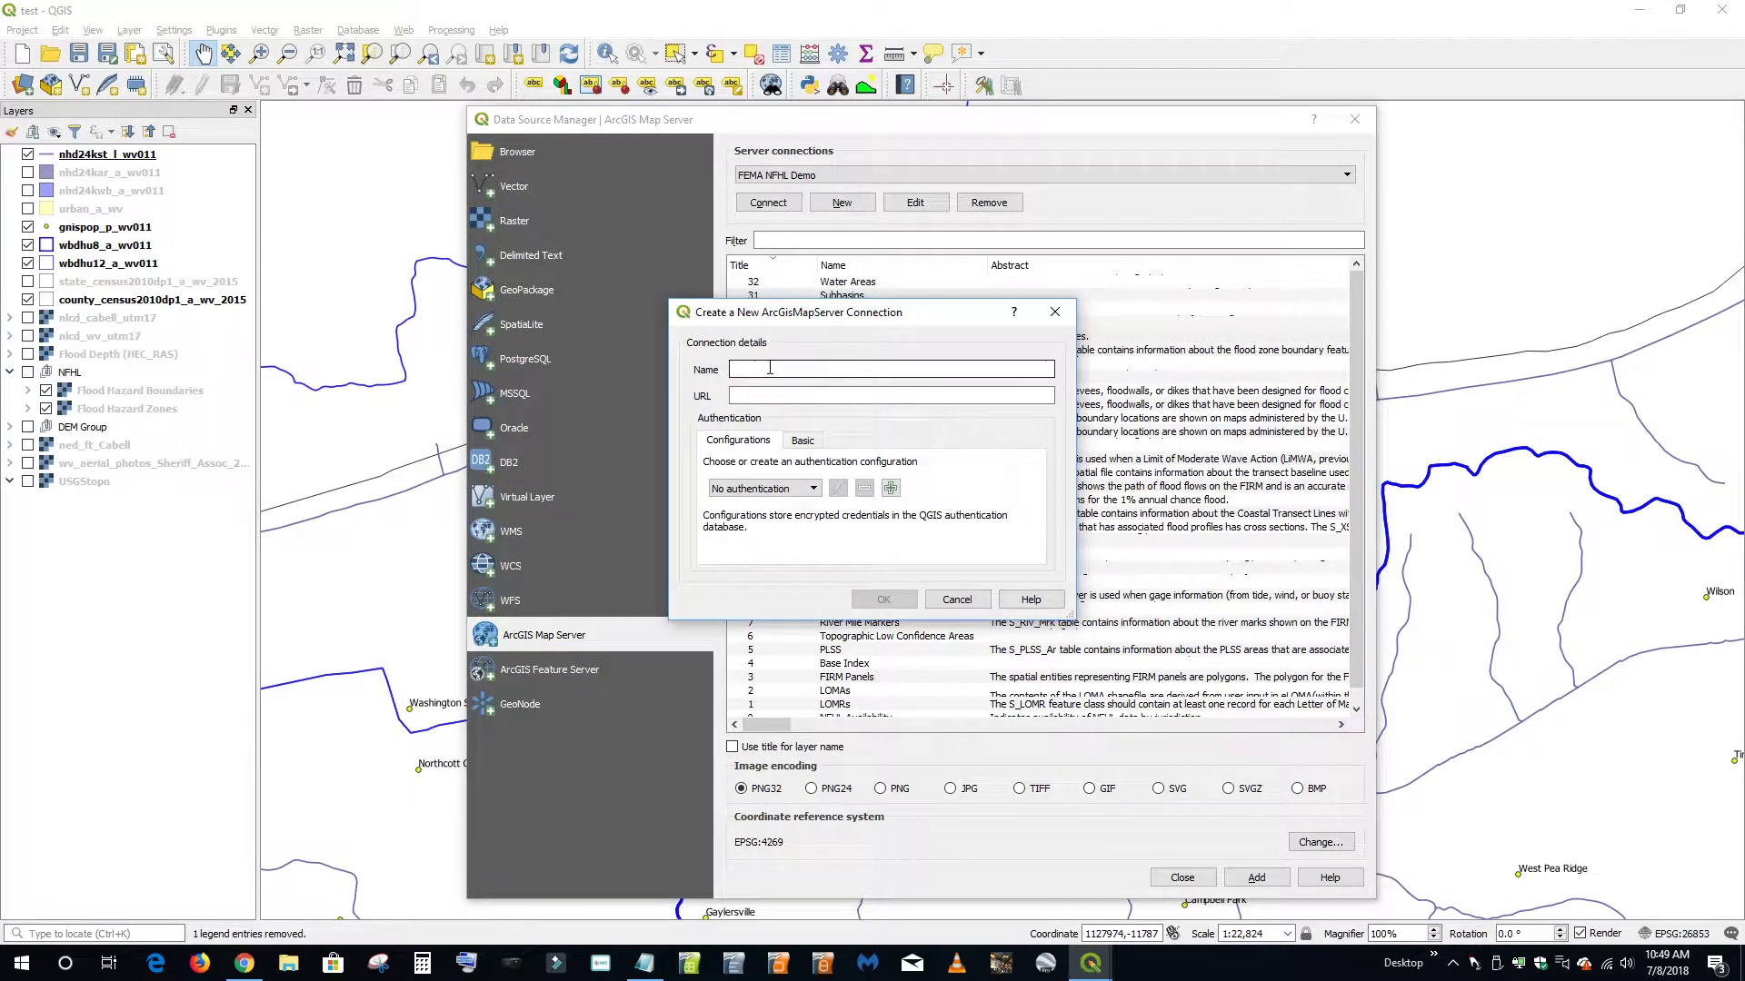
pyautogui.write('WVGISTC Demo')
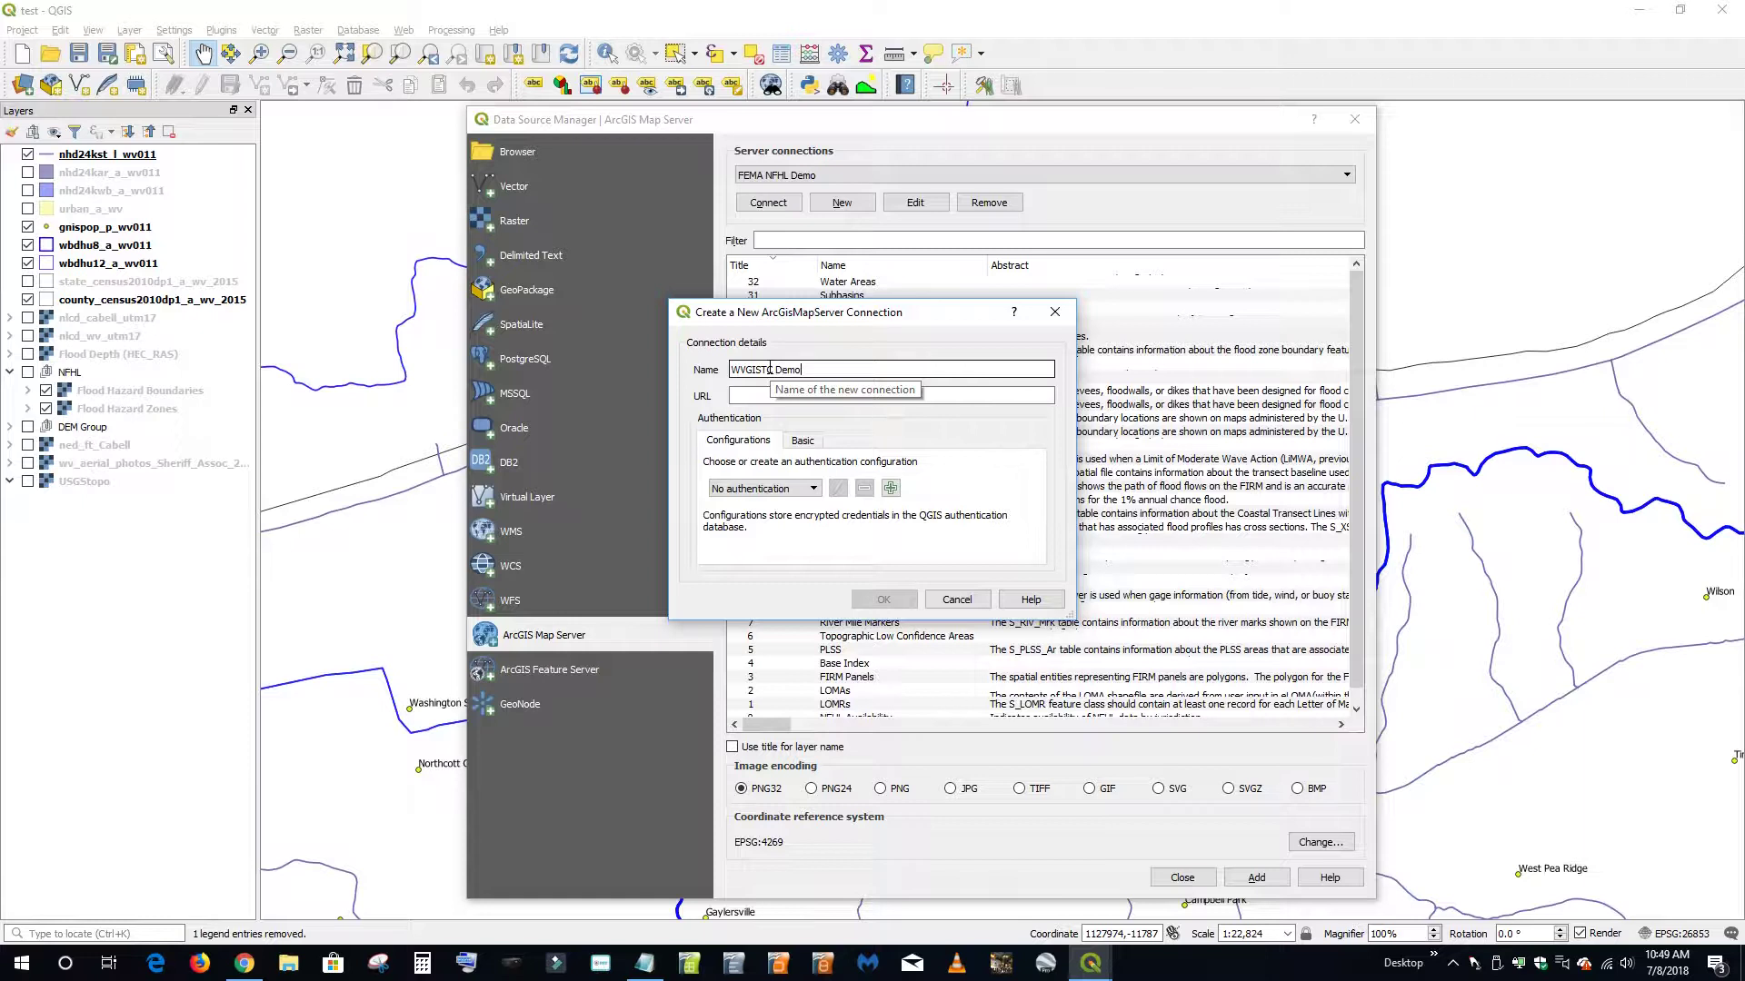
pyautogui.click(768, 396)
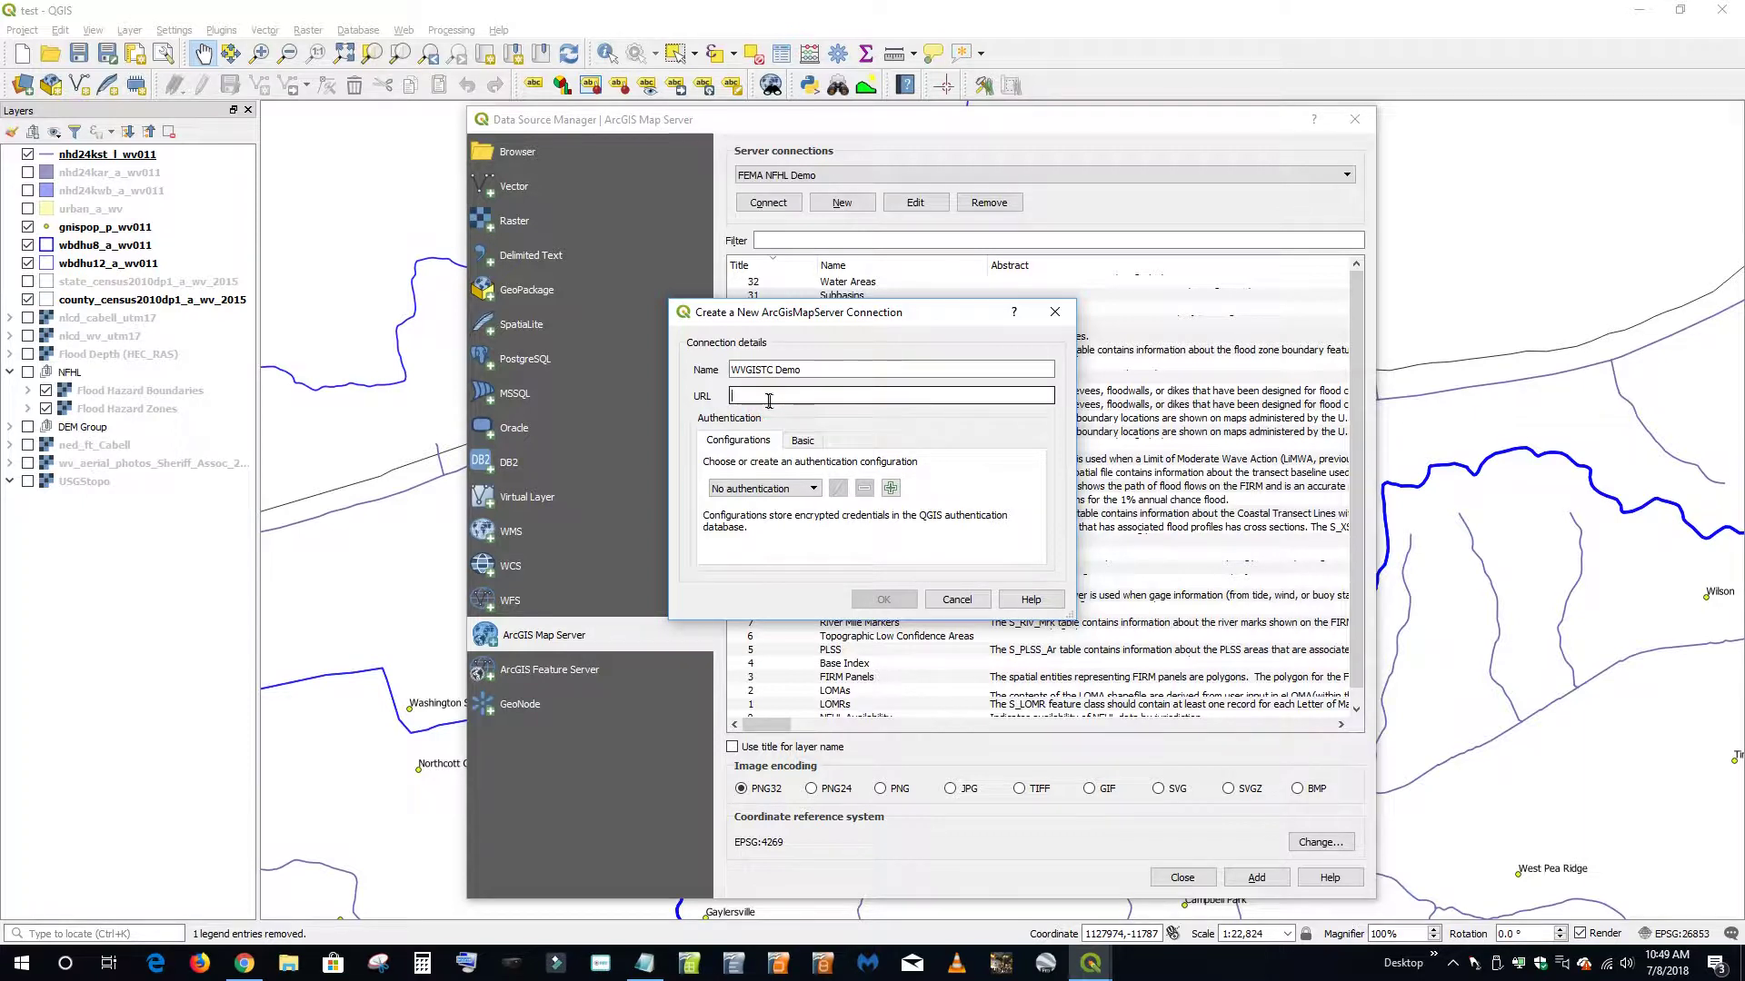
pyautogui.hotkey('ctrl', 'v')
pyautogui.click(886, 599)
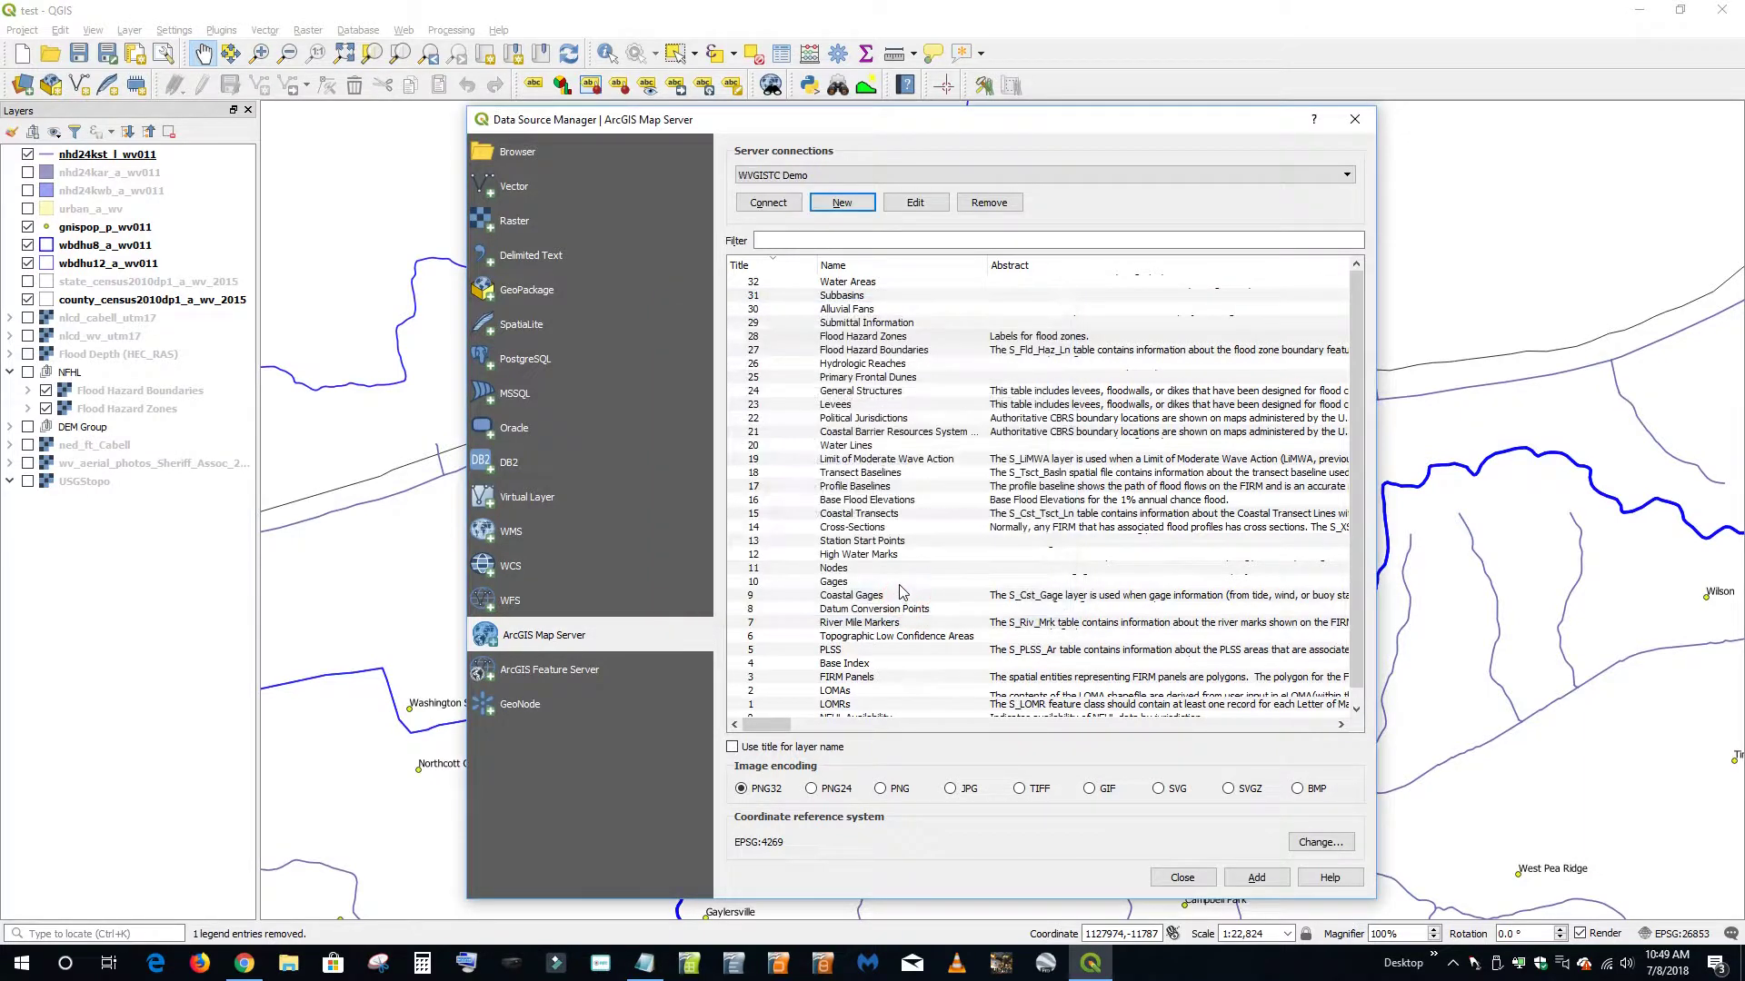
# Connect to WVGISTC Demo, widen the layer list columns, and add Image layer 5, wv_statewide_4_inches_refly, to the map
pyautogui.click(767, 203)
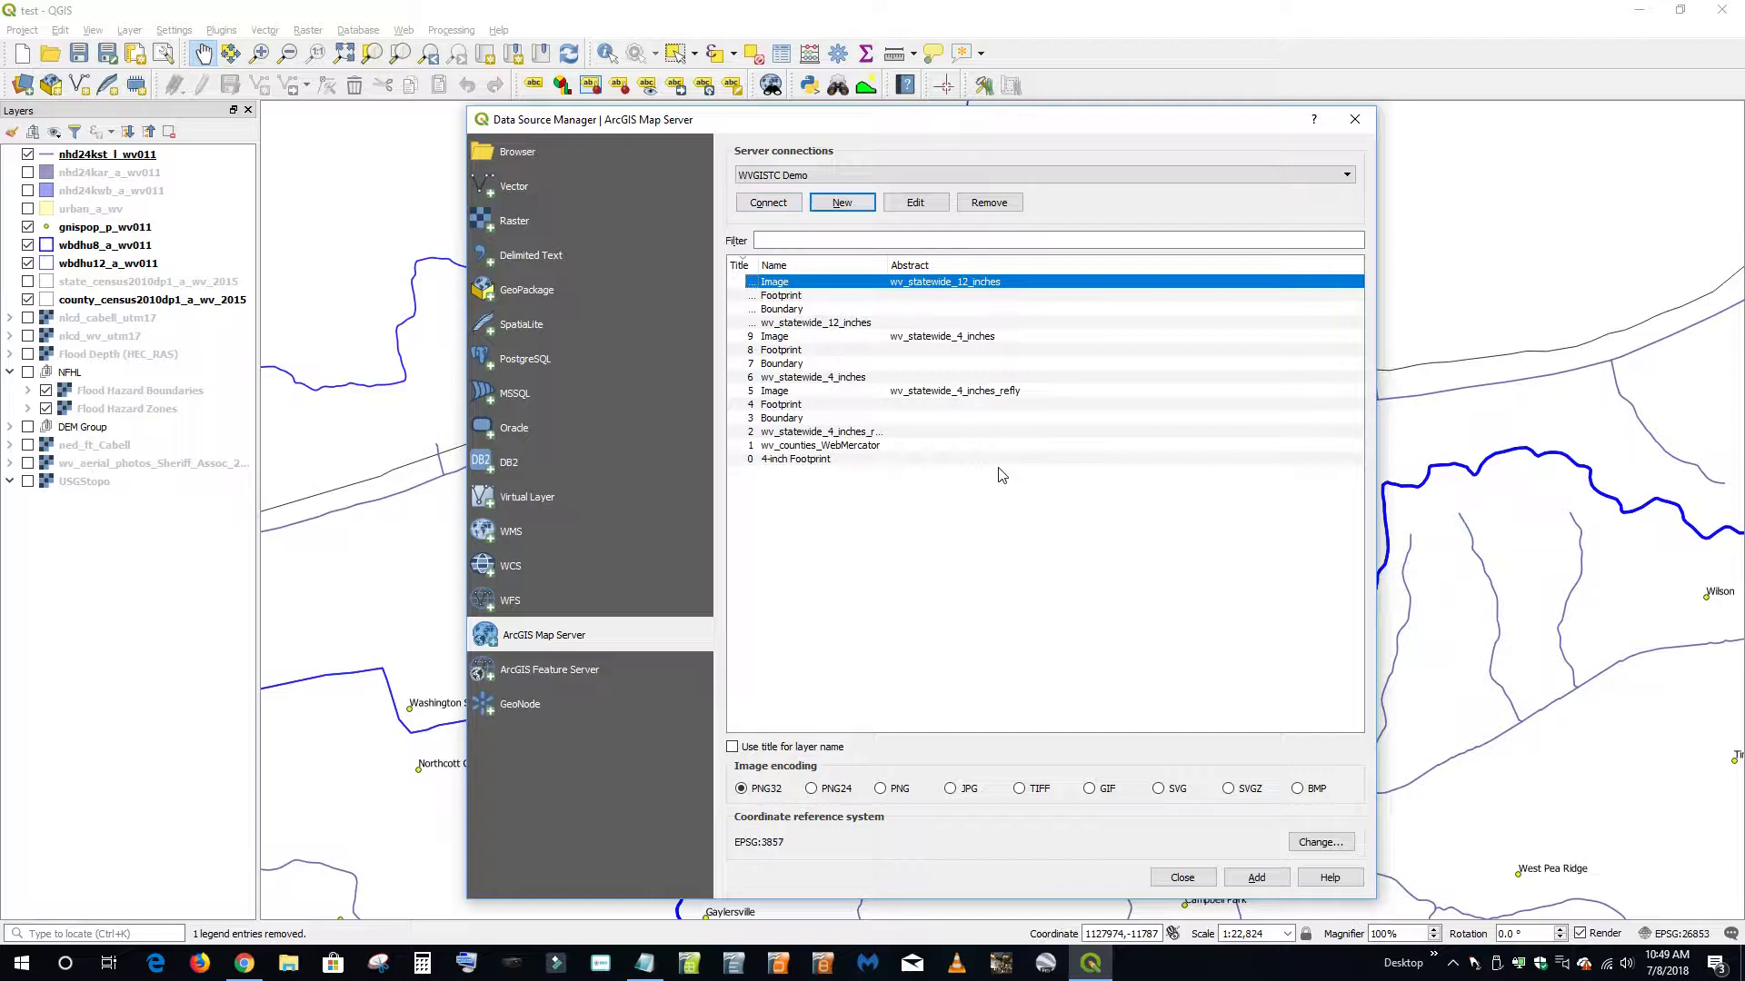
pyautogui.moveTo(760, 259); pyautogui.dragTo(803, 258)
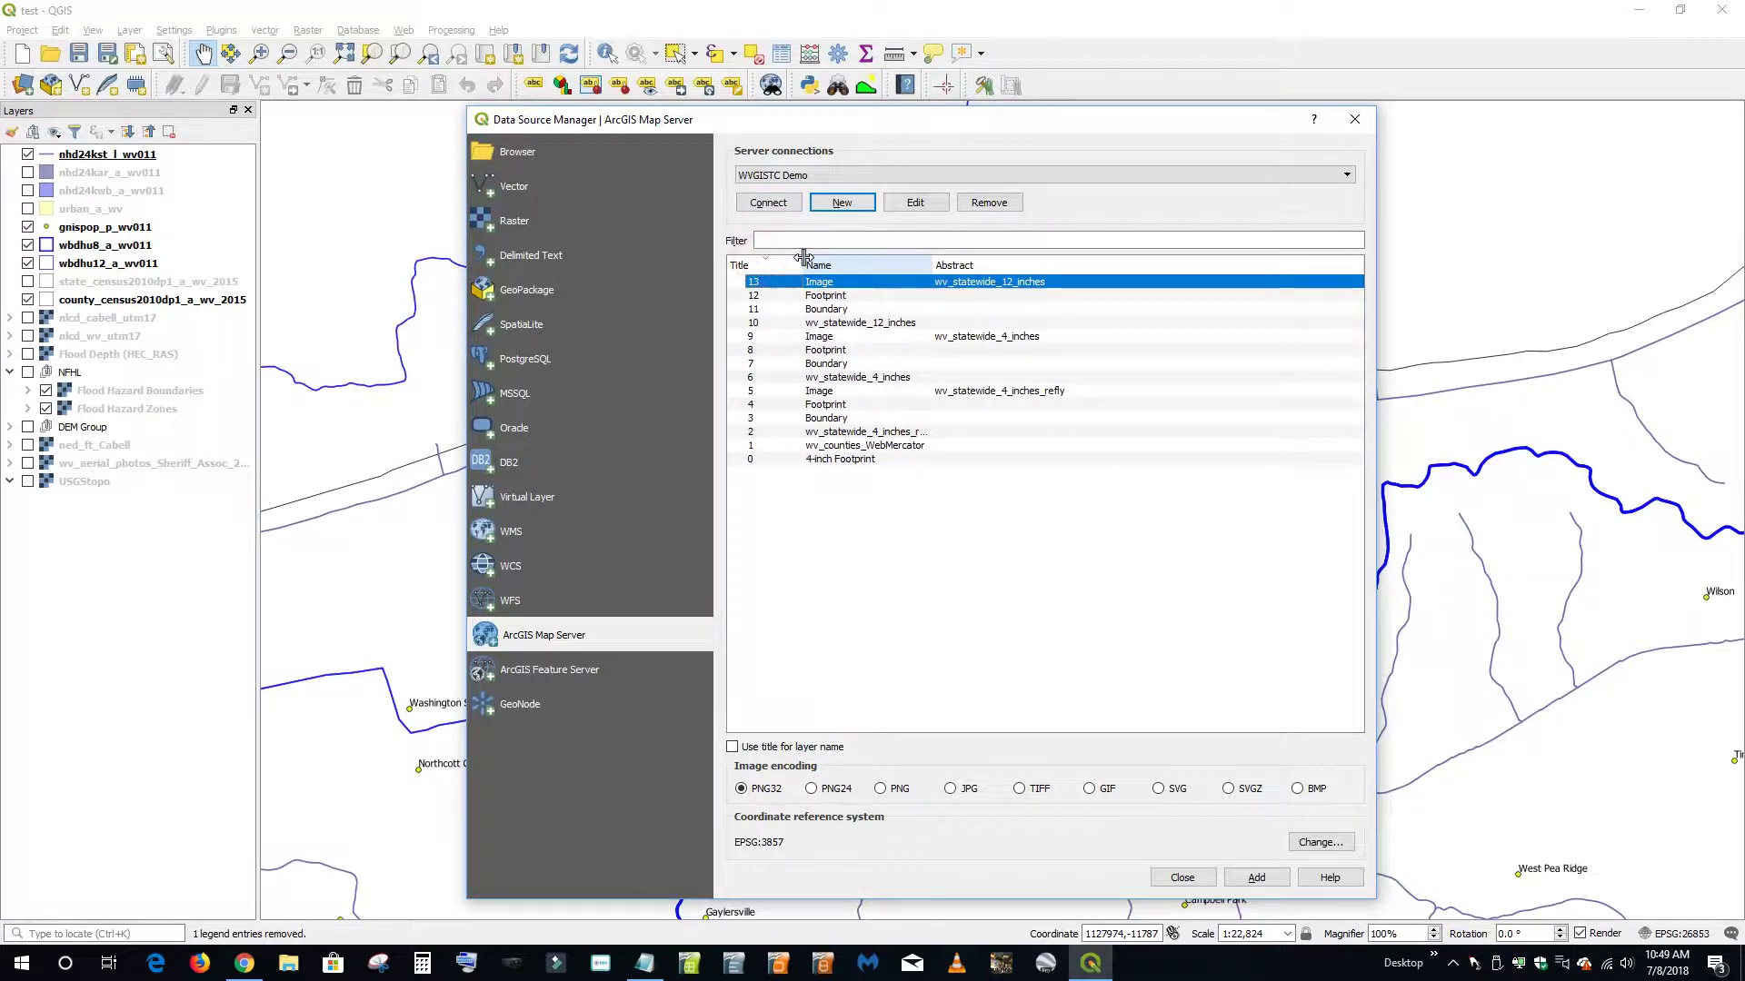
pyautogui.moveTo(933, 264); pyautogui.dragTo(1051, 265)
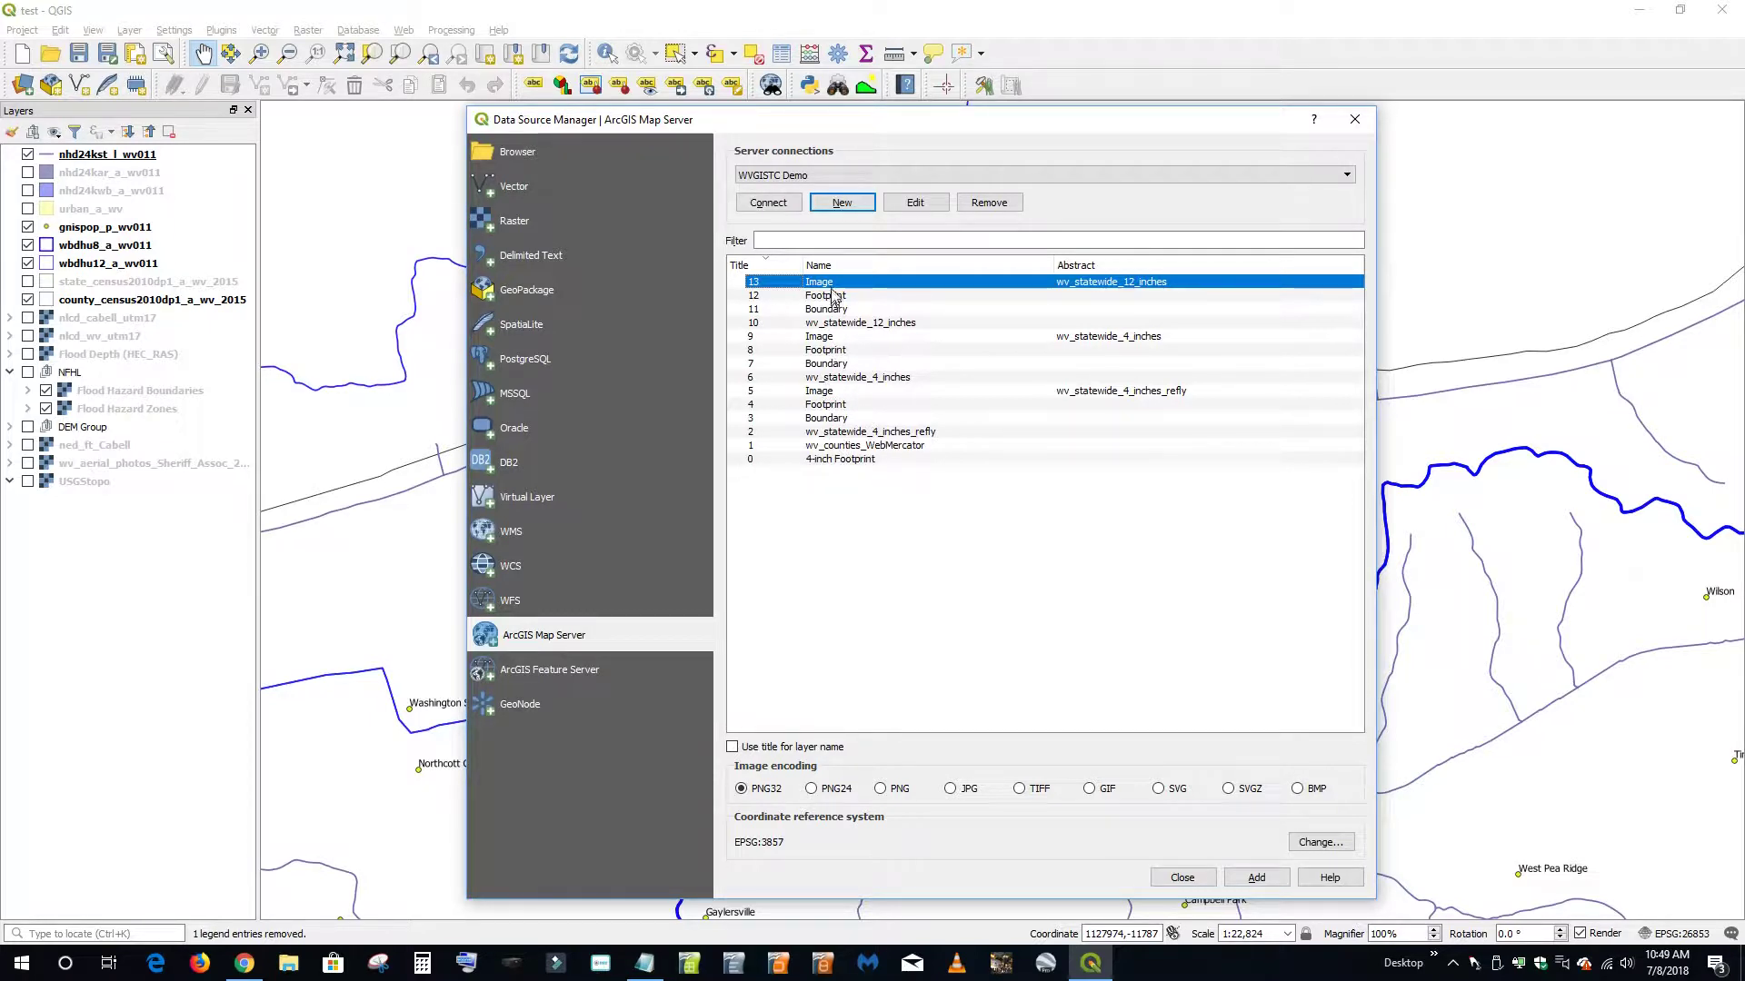
pyautogui.click(823, 392)
pyautogui.click(1256, 878)
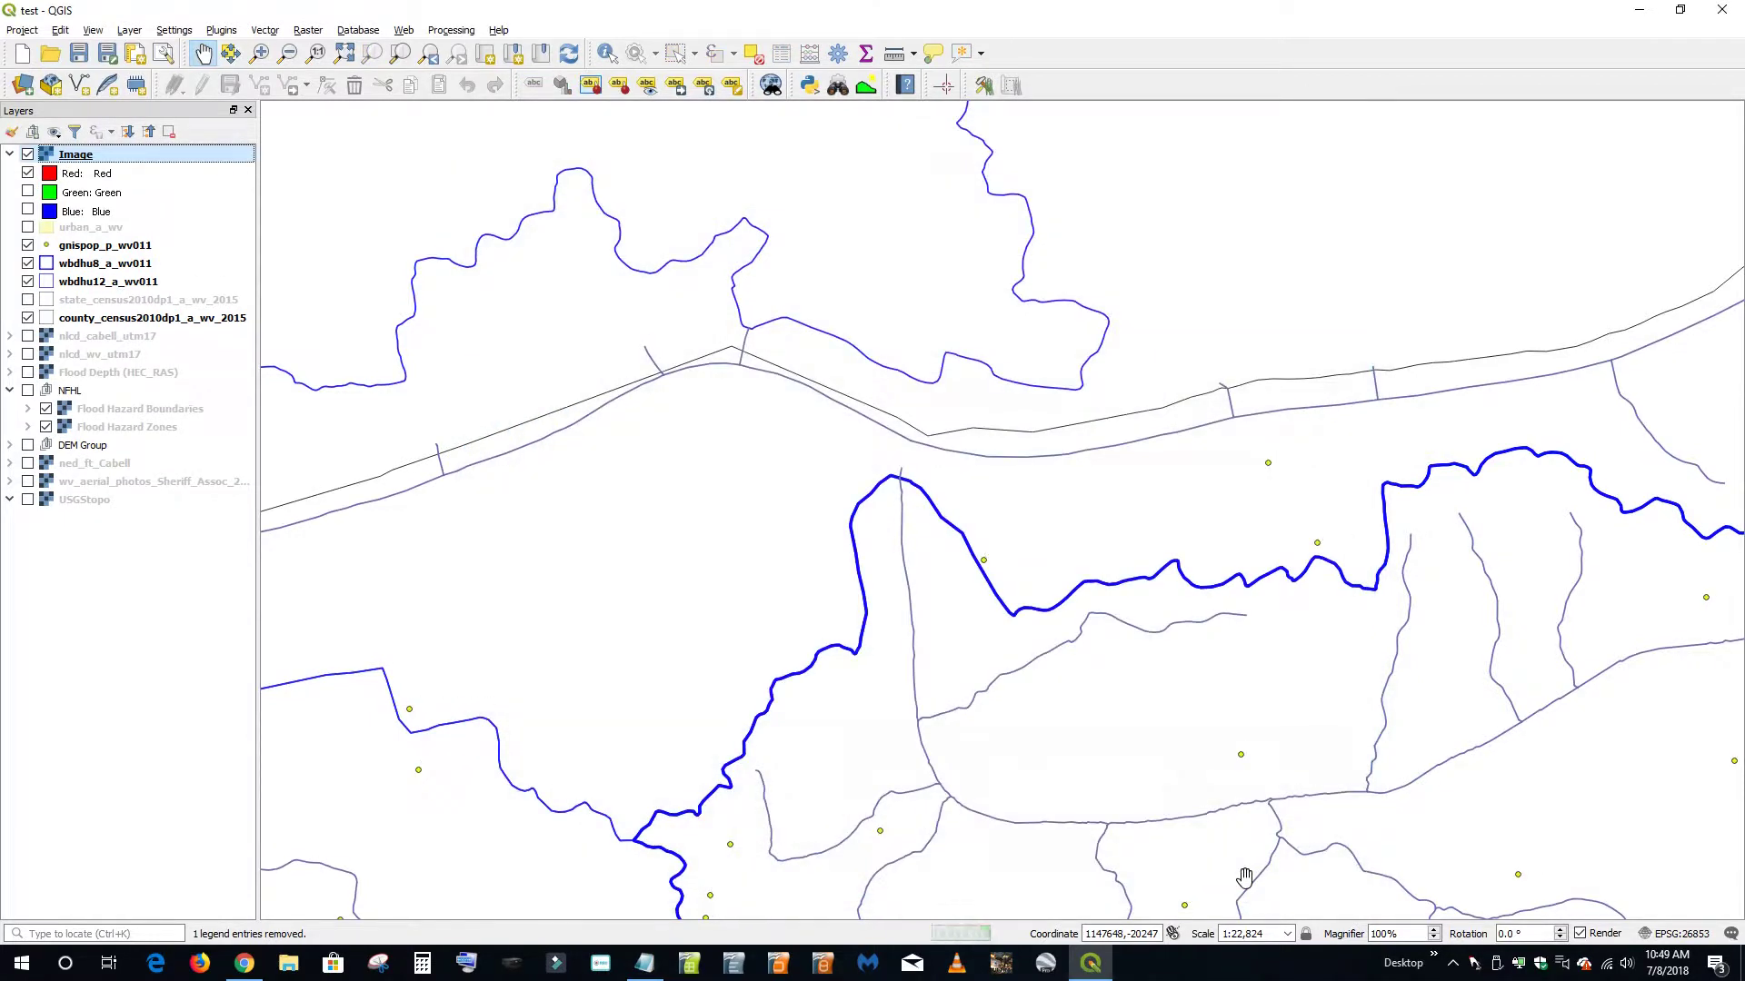
pyautogui.scroll(1, 886, 538)
pyautogui.scroll(1, 886, 538)
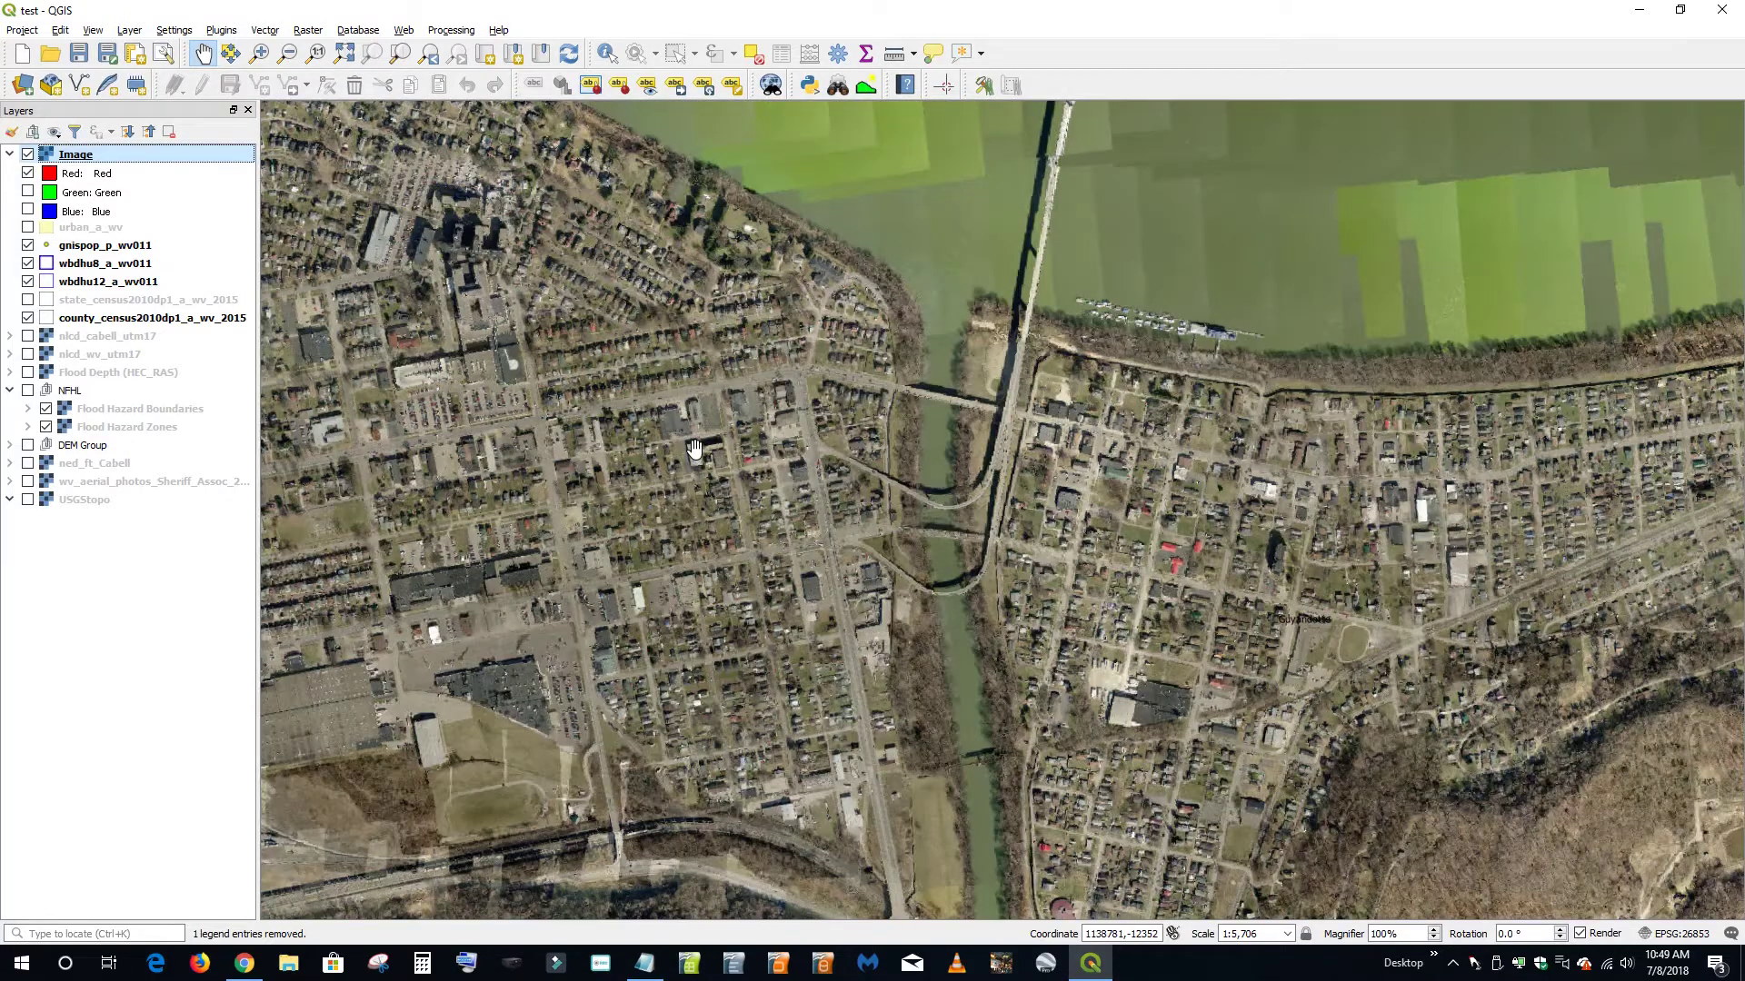
pyautogui.moveTo(693, 448); pyautogui.dragTo(1235, 522)
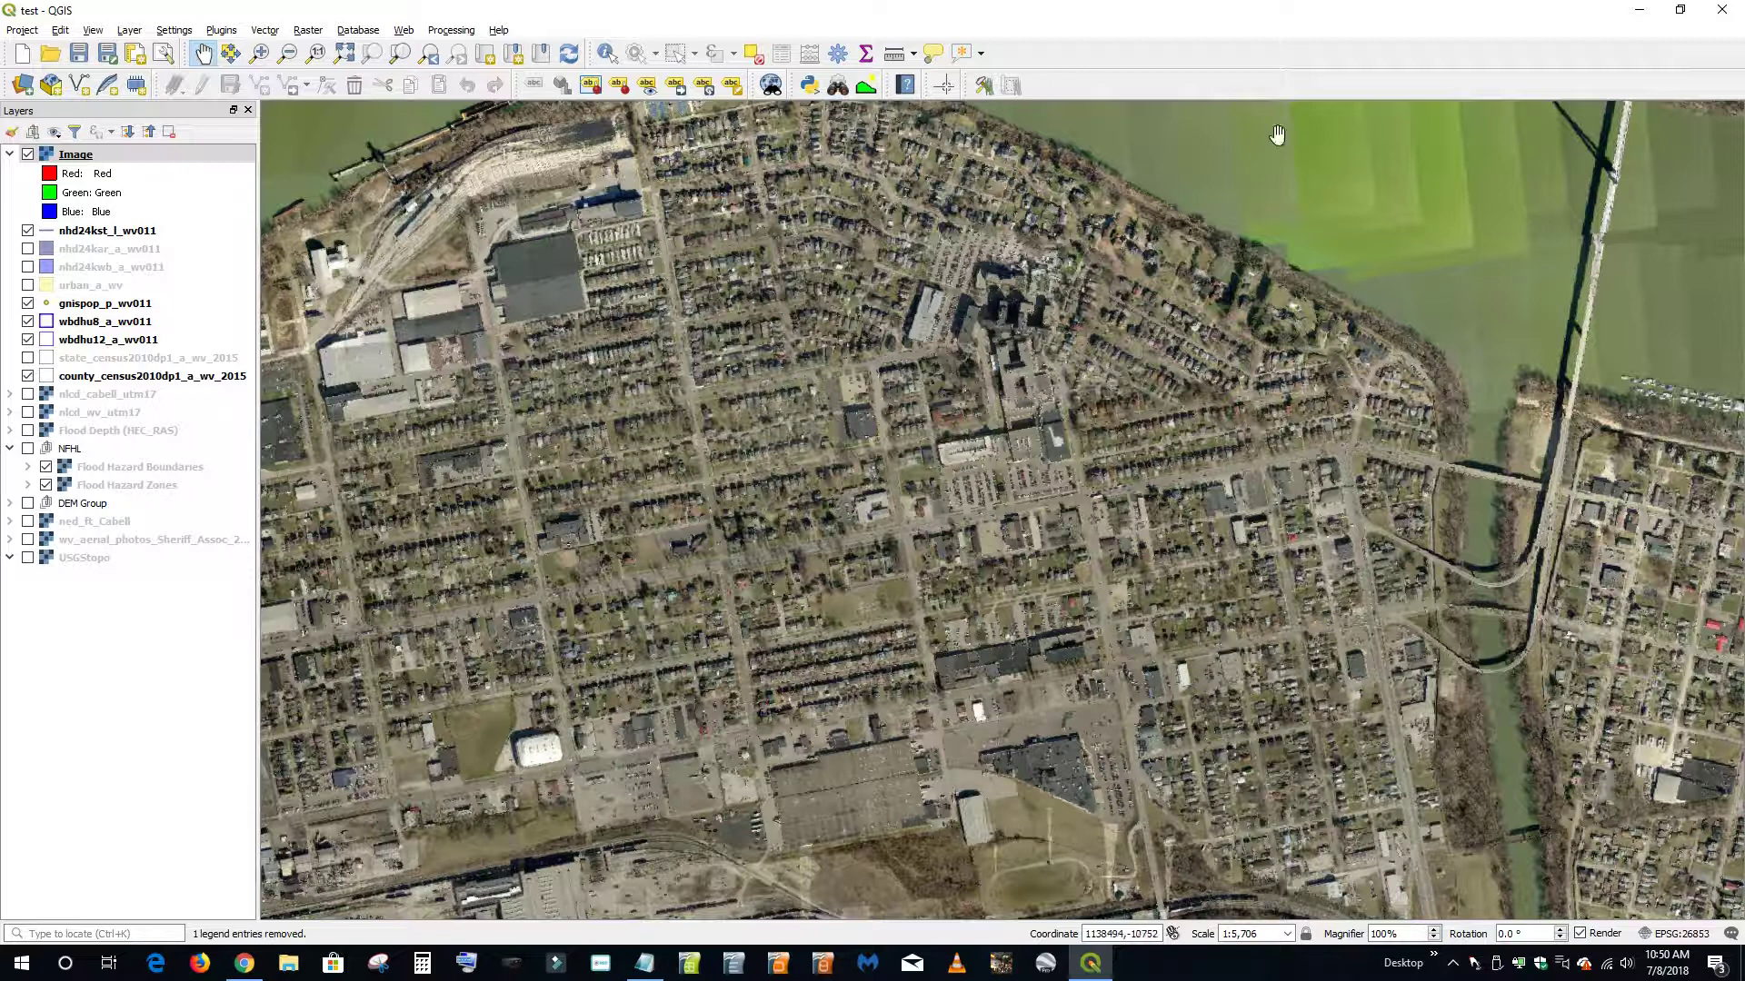
# Minimize QGIS and the browser, then launch TNMDownloadManager__V1.10.jar from the 20180704 FPM Data and Services folder
pyautogui.click(1639, 11)
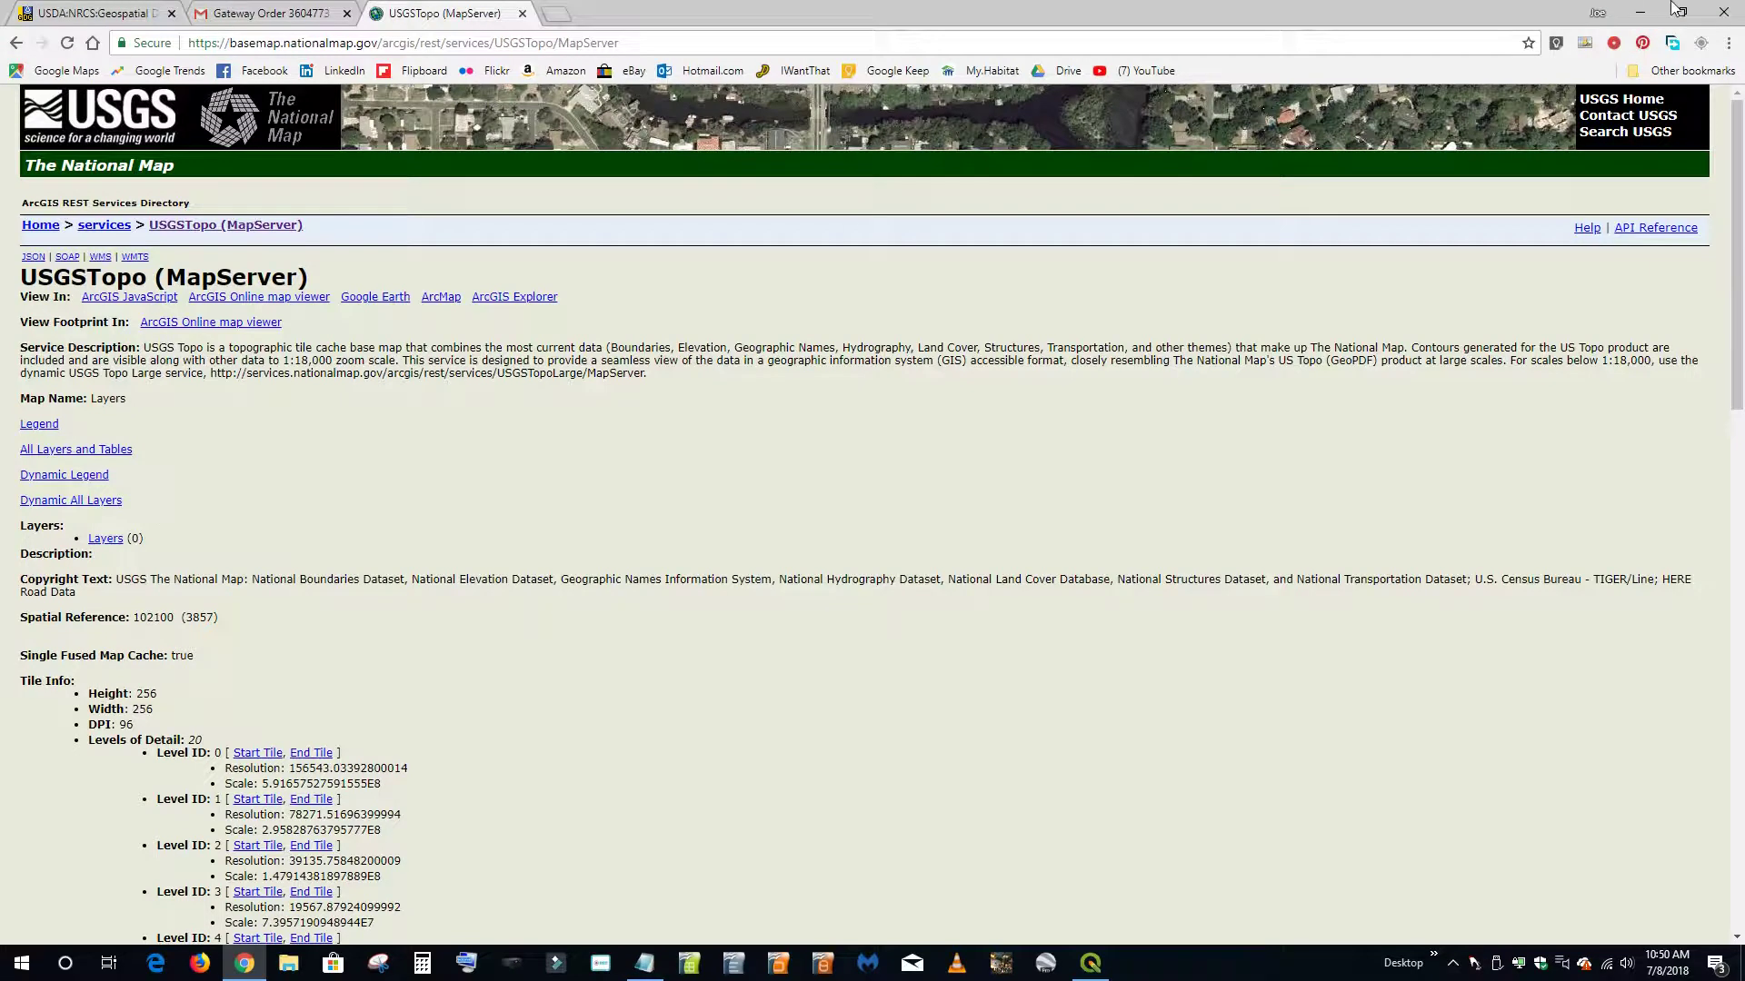
pyautogui.click(1641, 11)
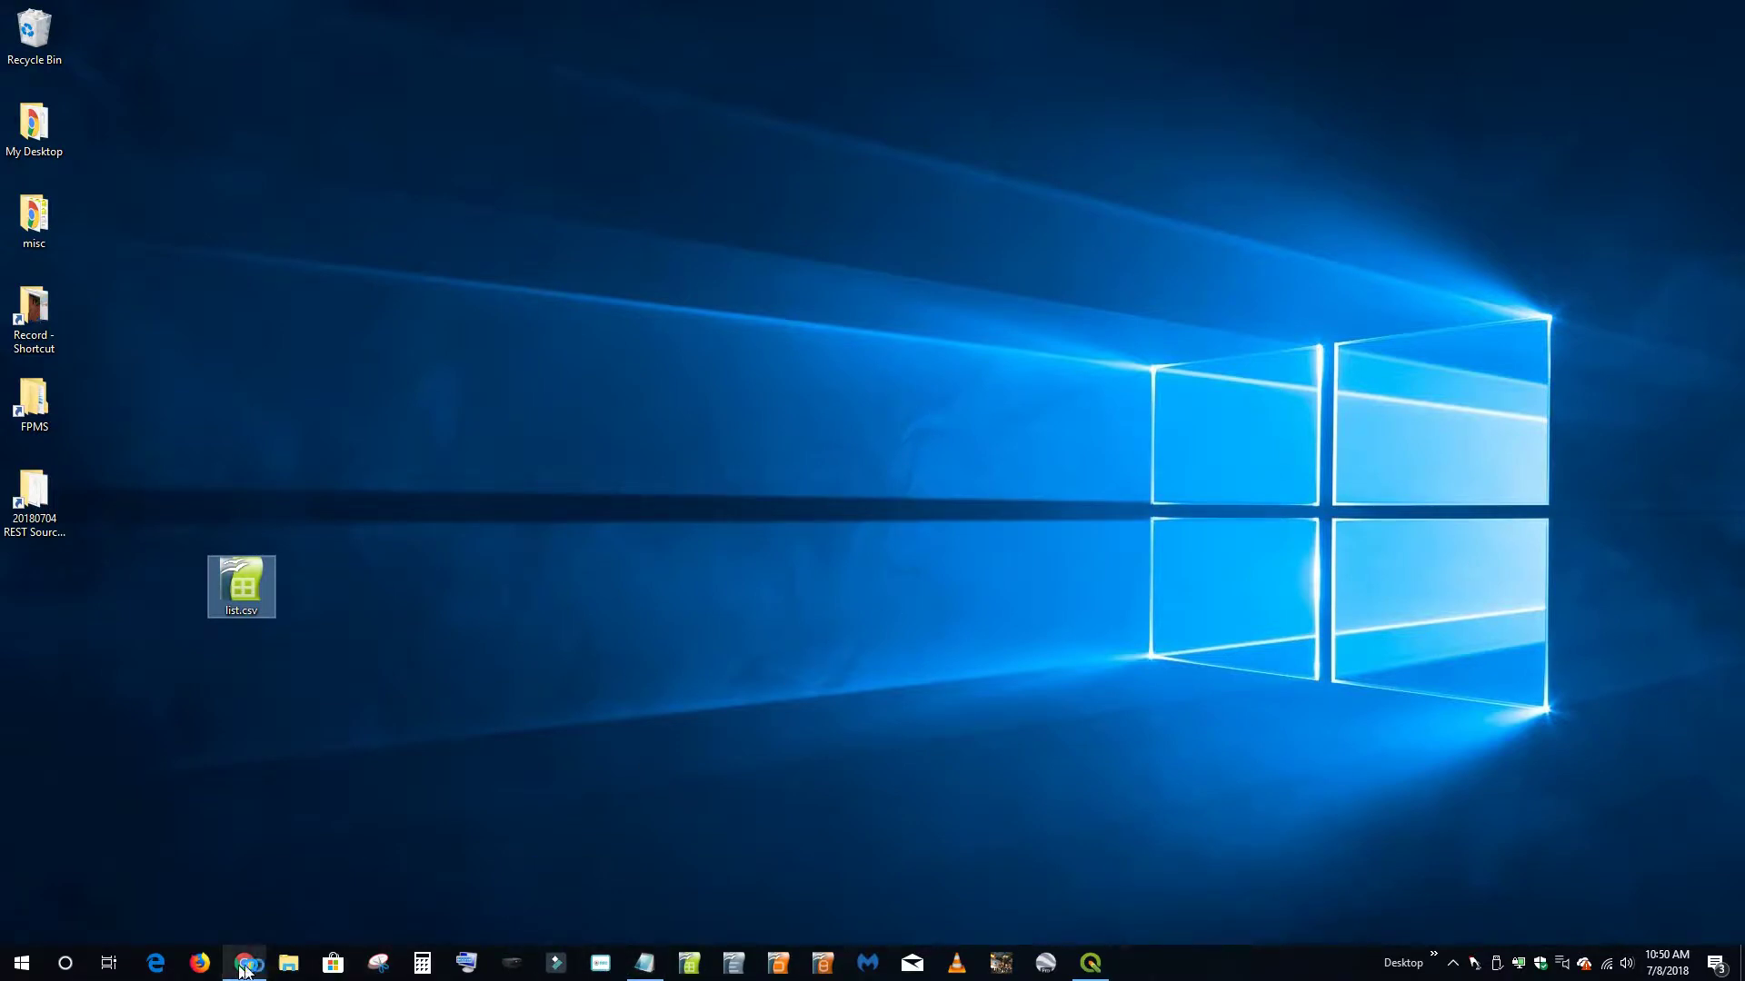
pyautogui.click(34, 495)
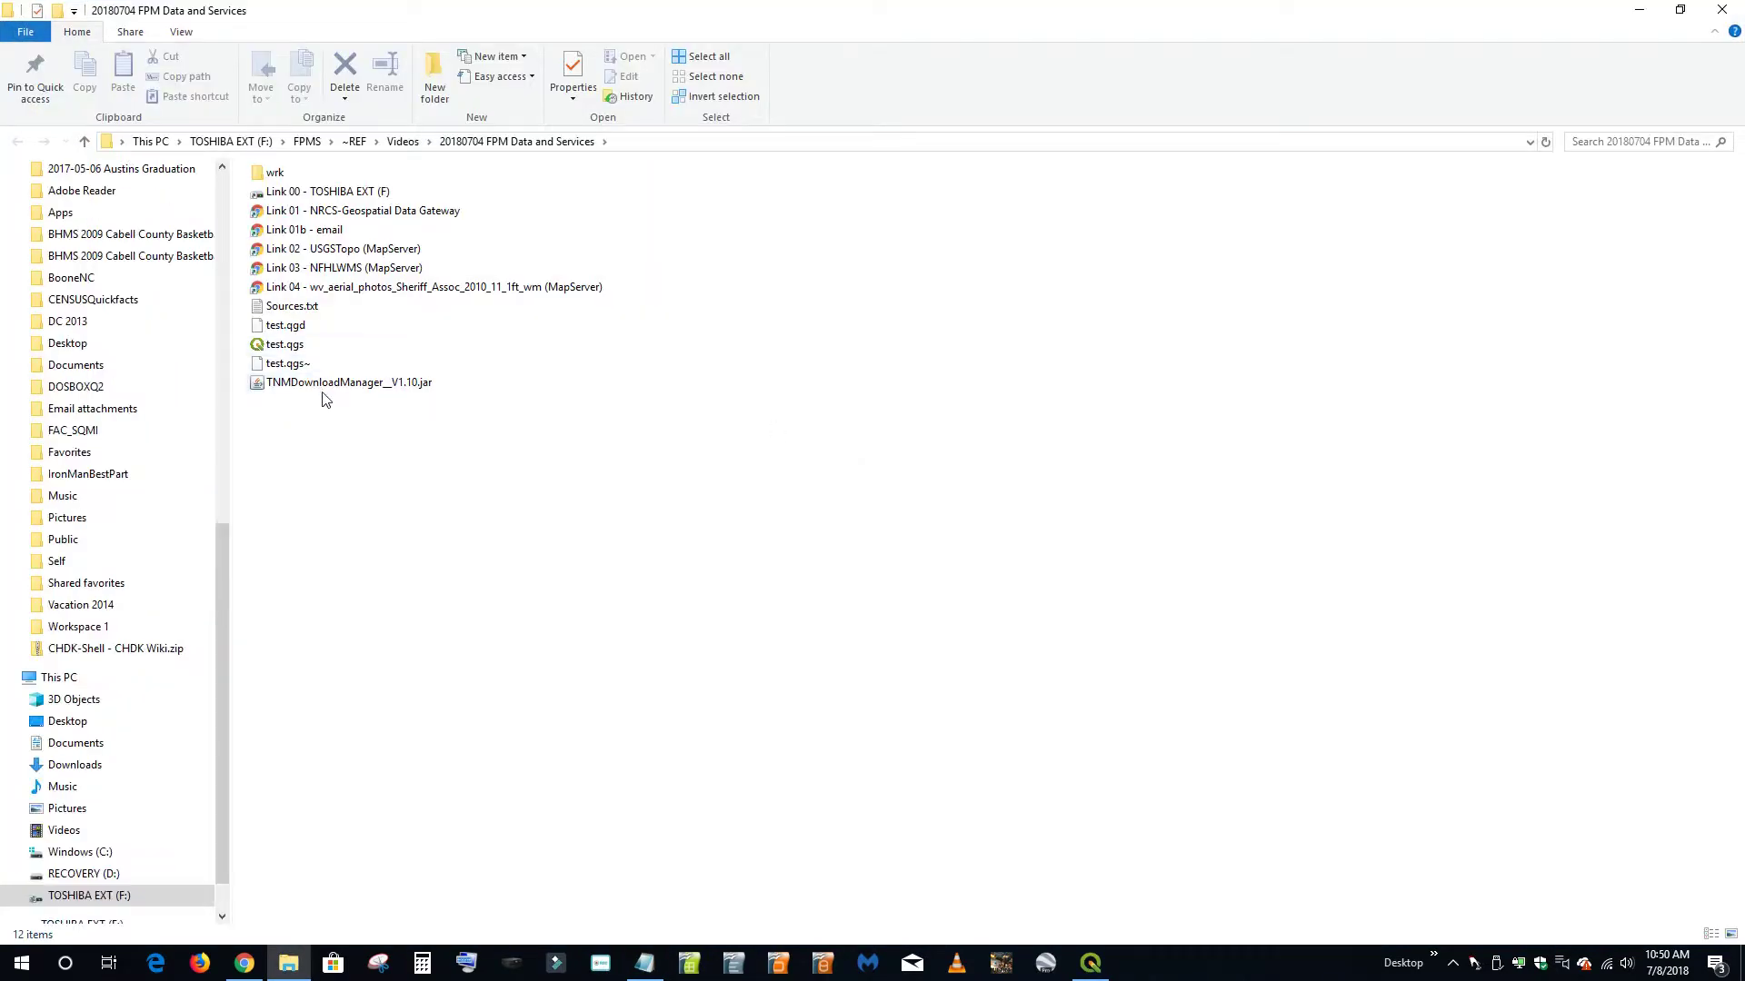
pyautogui.doubleClick(349, 383)
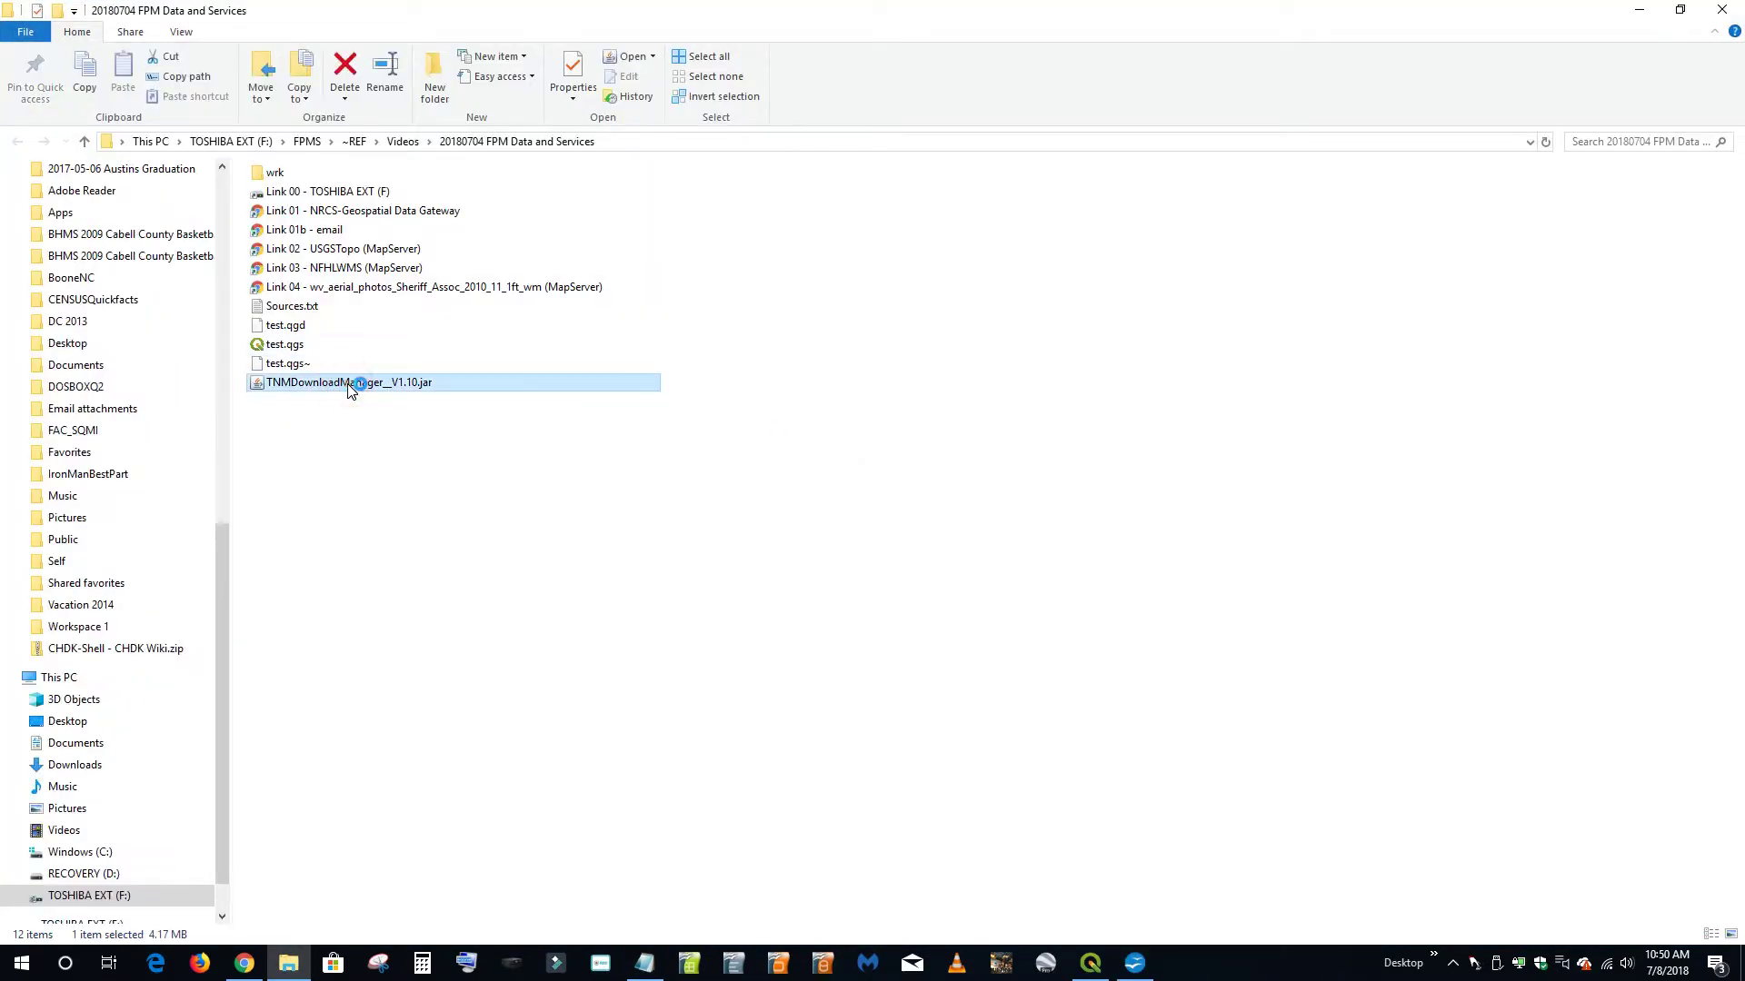